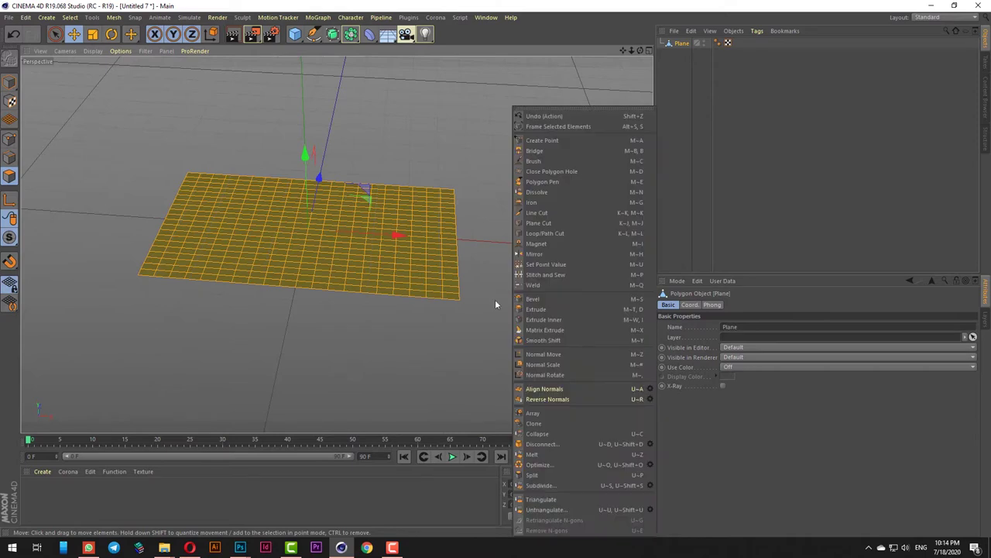
Extrude all of the plane's polygons by 0.01 cm and return to model mode.
{"action": "left_click", "coordinate": [533, 313]}
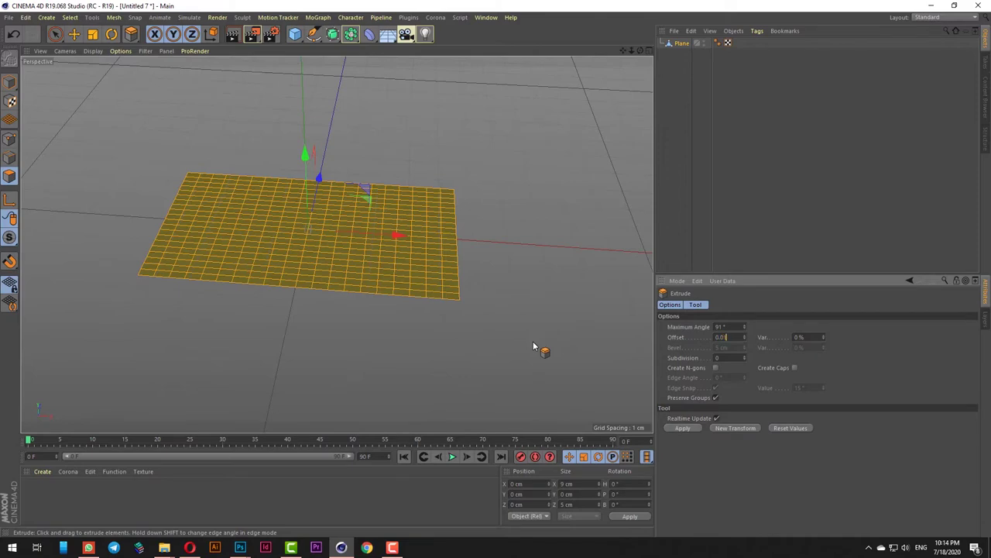
{"action": "key", "text": "Return"}
{"action": "scroll", "coordinate": [442, 307], "scroll_direction": "up", "scroll_amount": 2}
{"action": "left_click", "coordinate": [232, 42]}
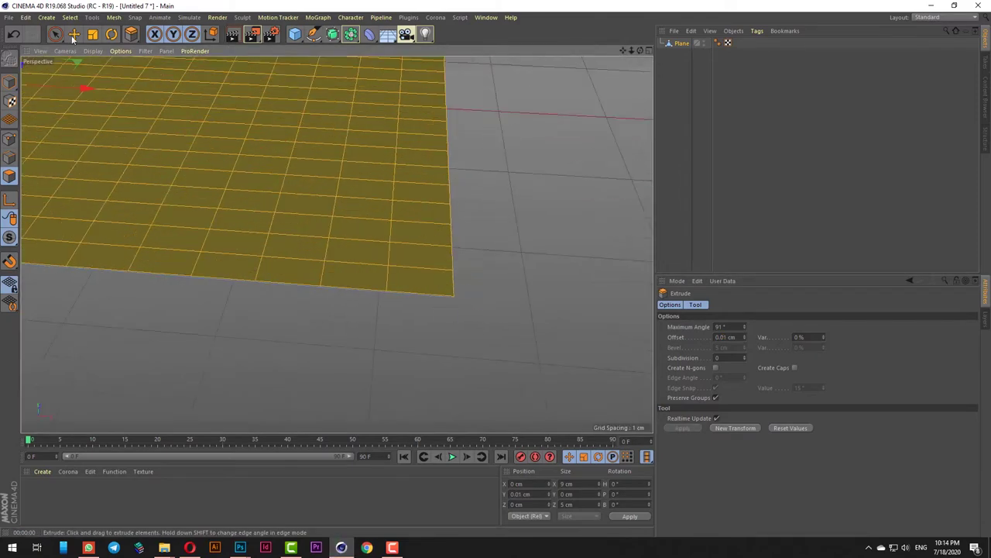
{"action": "left_click", "coordinate": [55, 34]}
{"action": "left_click", "coordinate": [9, 83]}
Inspect the extruded plane from the perspective and top views.
{"action": "scroll", "coordinate": [526, 323], "scroll_direction": "down", "scroll_amount": 4}
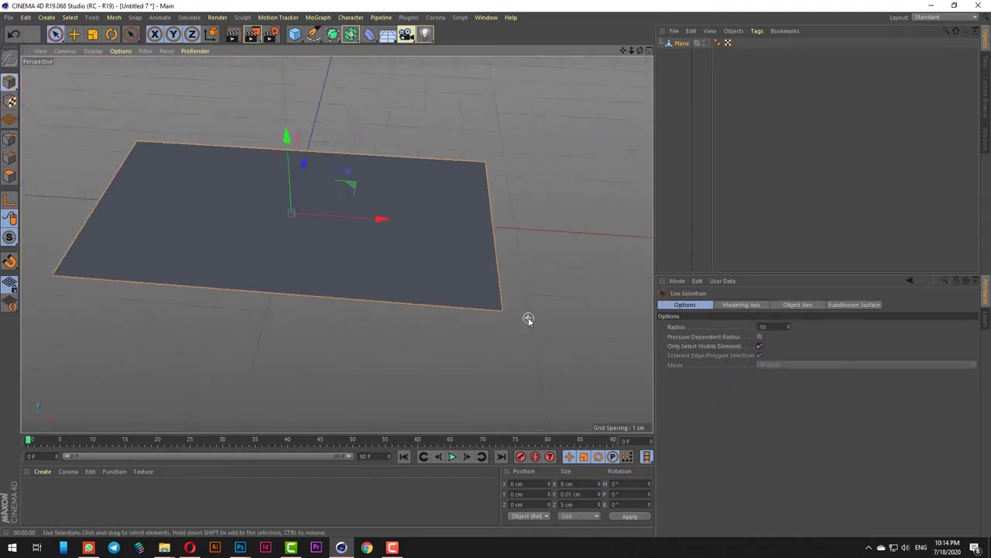
{"action": "left_click_drag", "start_coordinate": [379, 333], "coordinate": [369, 345], "text": "alt"}
{"action": "left_click_drag", "start_coordinate": [461, 227], "coordinate": [402, 279], "text": "alt"}
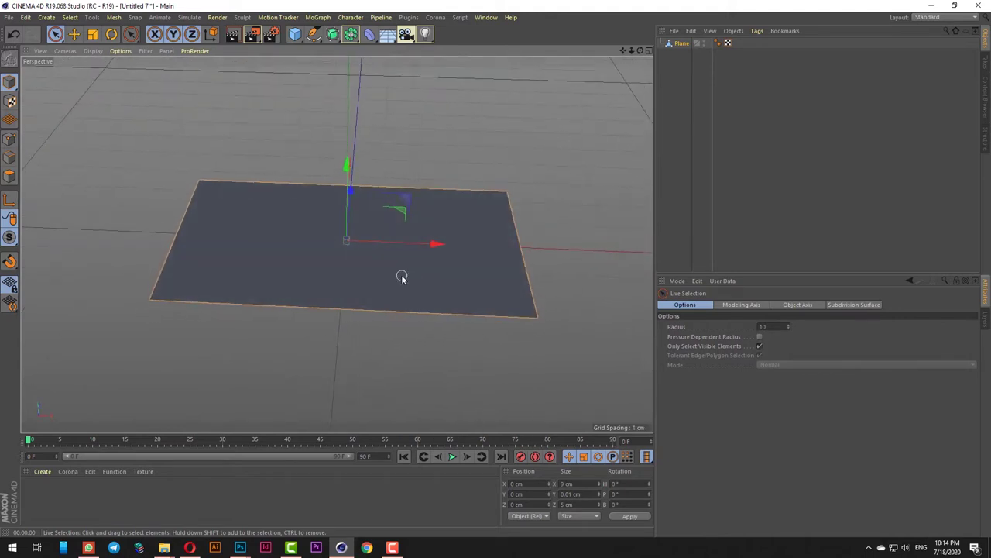
{"action": "key", "text": "F2"}
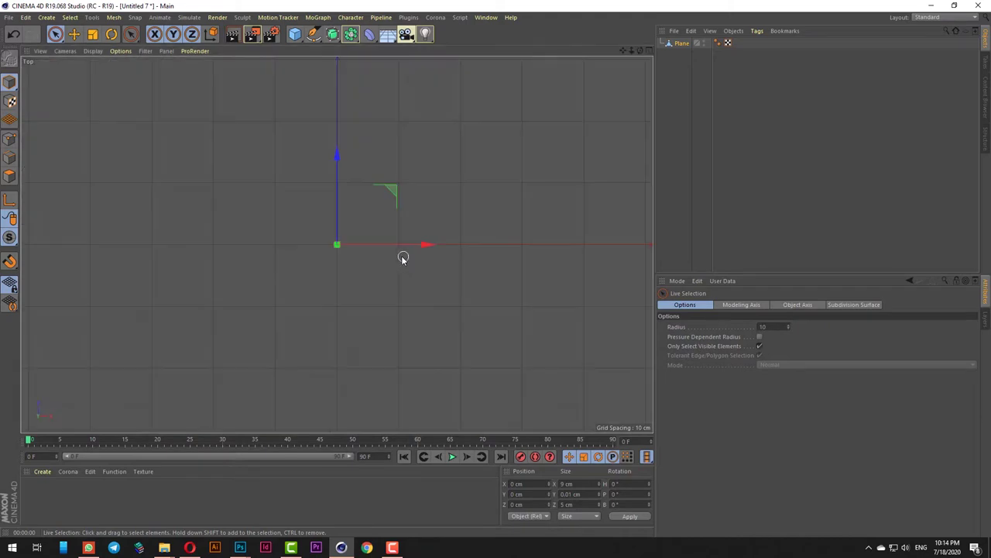
{"action": "scroll", "coordinate": [365, 254], "scroll_direction": "up", "scroll_amount": 5}
{"action": "scroll", "coordinate": [266, 227], "scroll_direction": "up", "scroll_amount": 3}
{"action": "scroll", "coordinate": [335, 243], "scroll_direction": "up", "scroll_amount": 4}
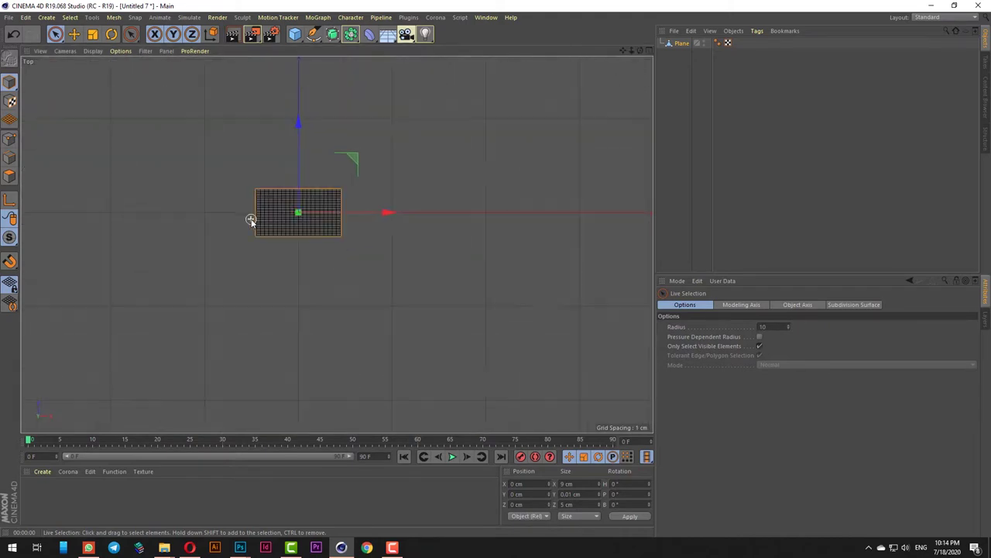
{"action": "scroll", "coordinate": [328, 250], "scroll_direction": "up", "scroll_amount": 3}
{"action": "key", "text": "F1"}
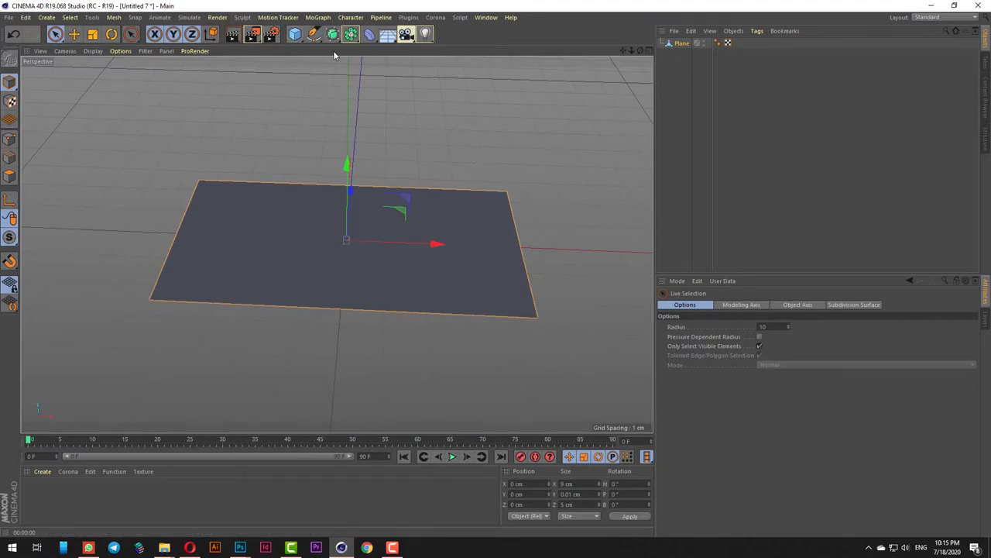
Add a cube and set its size to 9.2 cm in X, 2 cm in Y and 5.5 cm in Z.
{"action": "left_click_drag", "start_coordinate": [296, 35], "coordinate": [395, 53]}
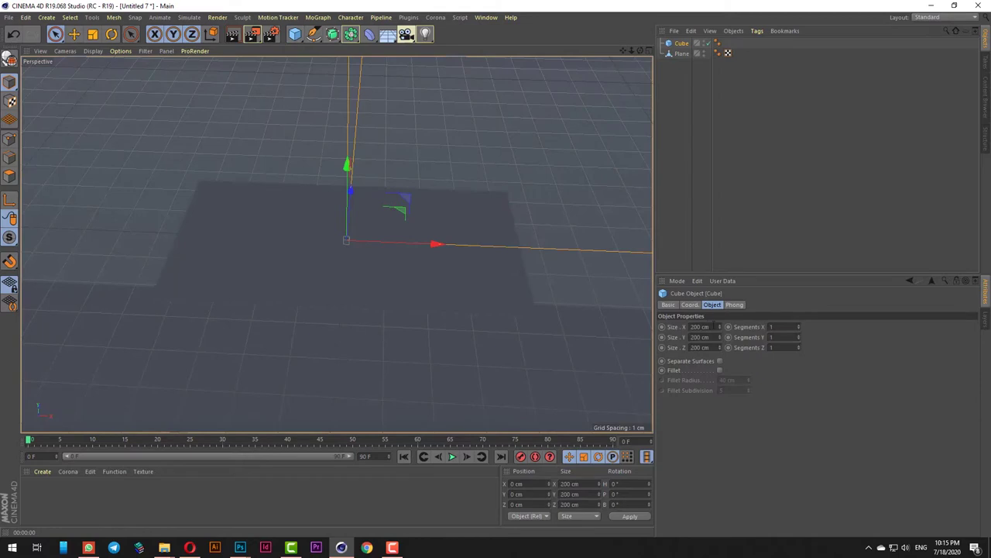
{"action": "left_click", "coordinate": [701, 327]}
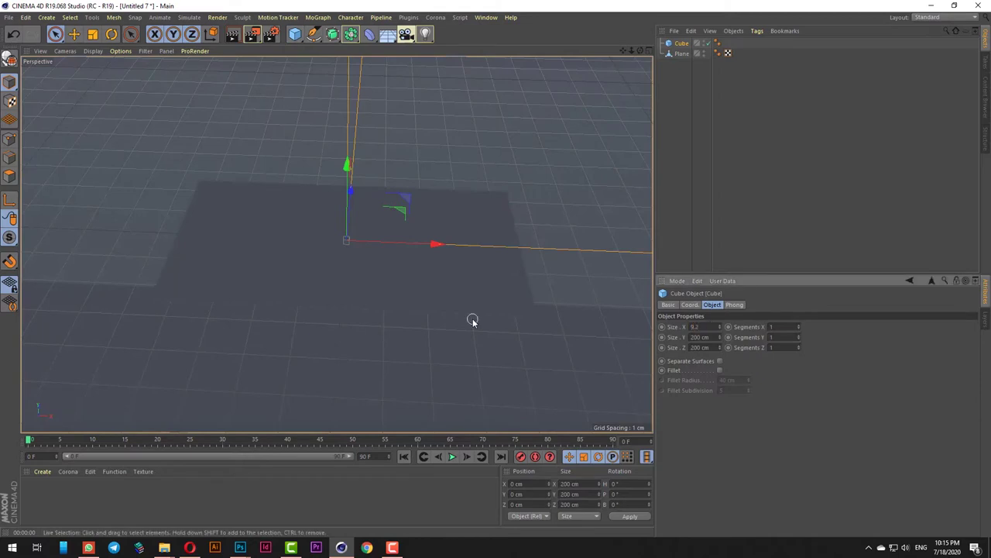
{"action": "key", "text": "Tab"}
{"action": "key", "text": "Return"}
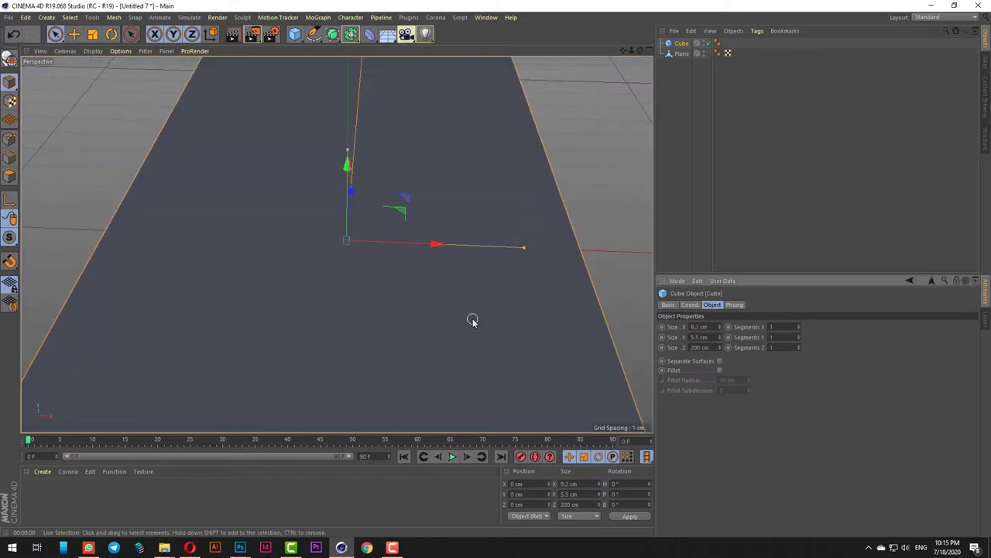
{"action": "left_click_drag", "start_coordinate": [712, 347], "coordinate": [426, 353]}
{"action": "type", "text": "5.5"}
{"action": "key", "text": "Return"}
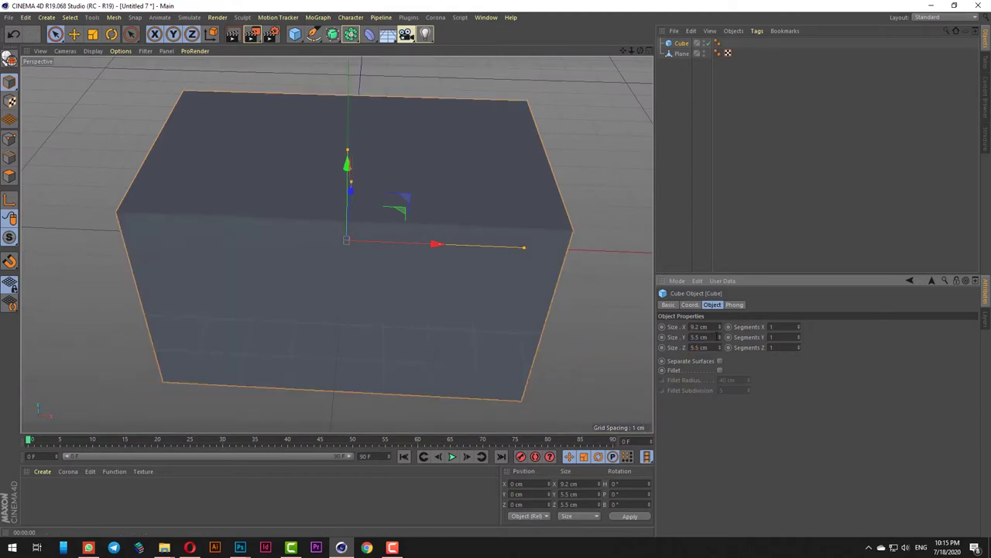
{"action": "key", "text": "shift+Tab"}
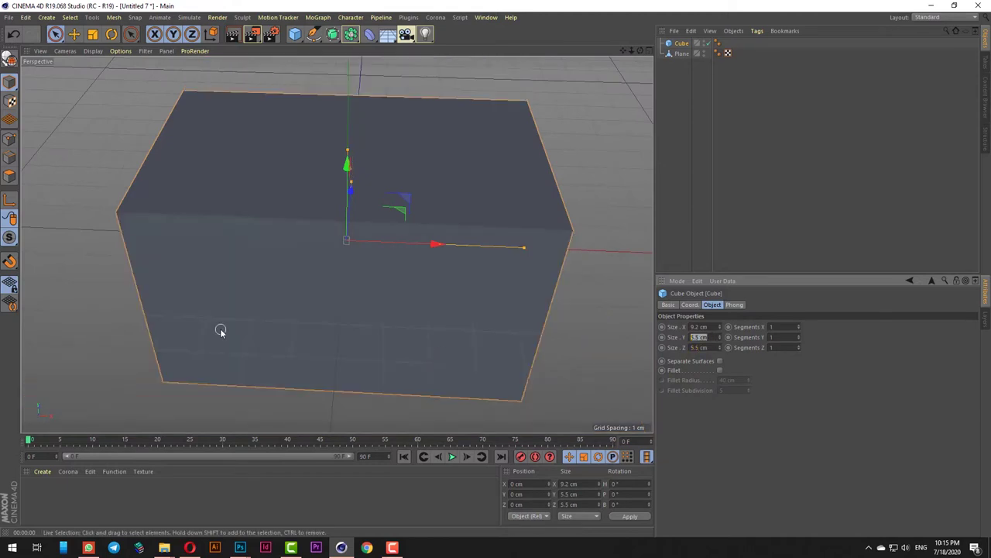
{"action": "key", "text": "Return"}
Select the cube and plane together and raise them about 1.14 cm along Y in the front view.
{"action": "key", "text": "F4"}
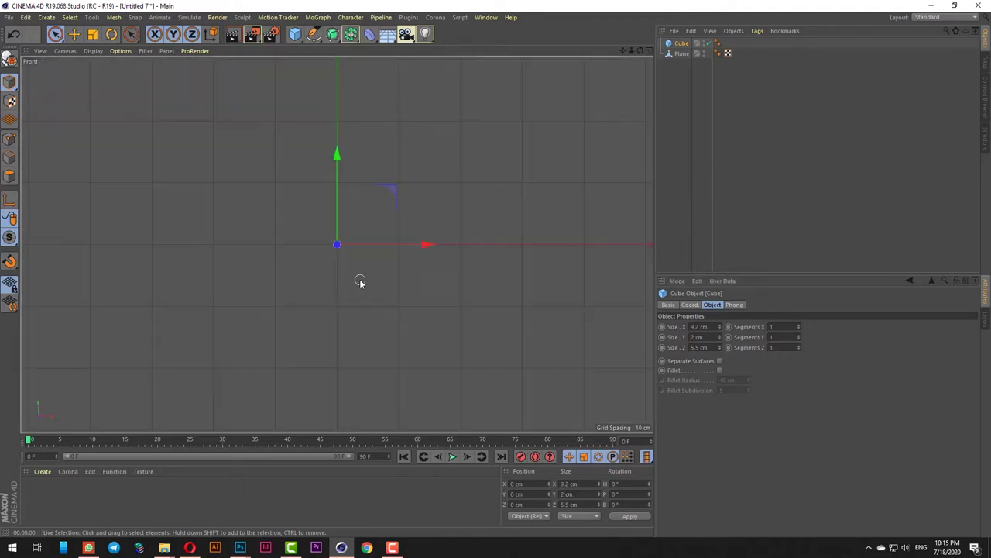
{"action": "left_click_drag", "start_coordinate": [683, 81], "coordinate": [673, 43]}
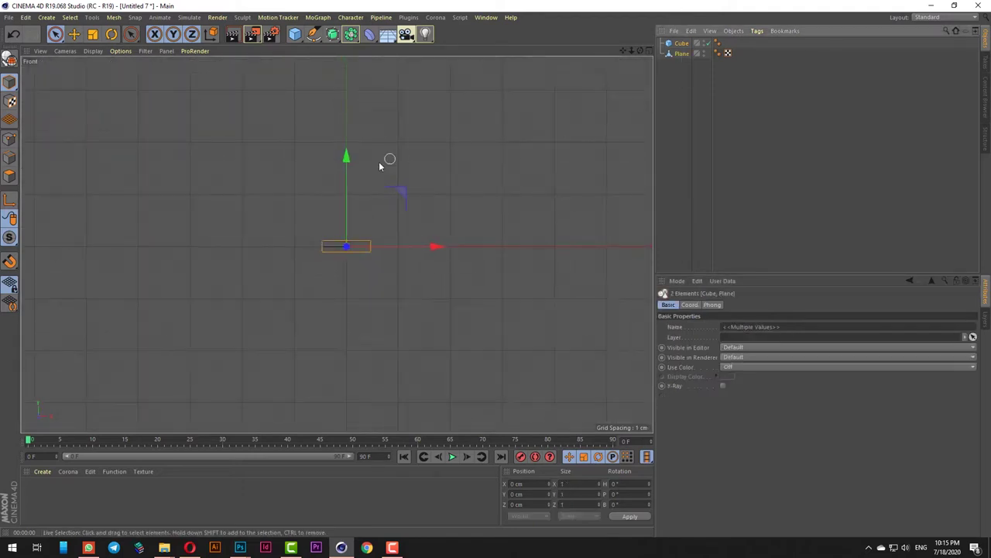
{"action": "scroll", "coordinate": [379, 162], "scroll_direction": "up", "scroll_amount": 5}
{"action": "left_click_drag", "start_coordinate": [291, 321], "coordinate": [295, 305]}
{"action": "key", "text": "F1"}
{"action": "scroll", "coordinate": [382, 231], "scroll_direction": "down", "scroll_amount": 4}
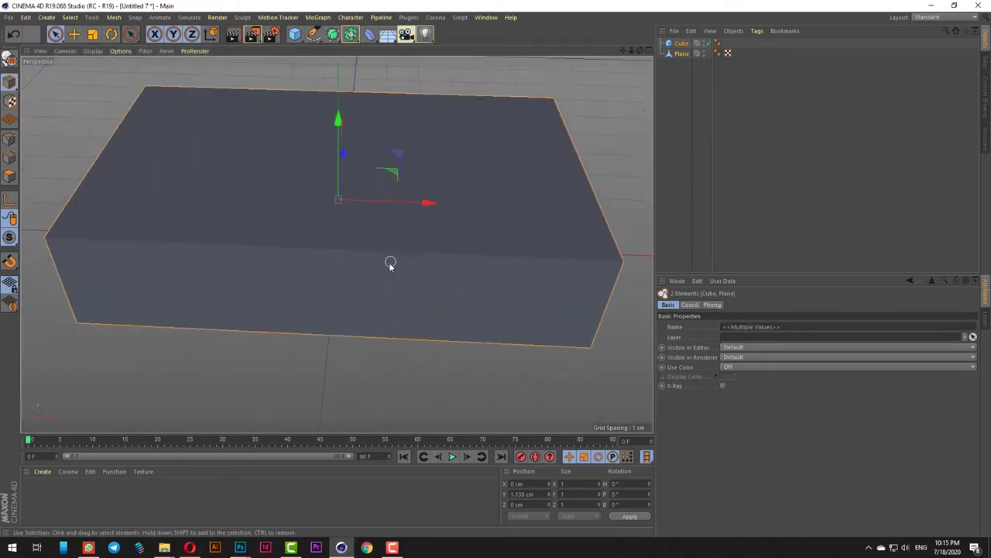
{"action": "left_click_drag", "start_coordinate": [464, 286], "coordinate": [432, 261], "text": "alt"}
{"action": "scroll", "coordinate": [431, 261], "scroll_direction": "up", "scroll_amount": 5}
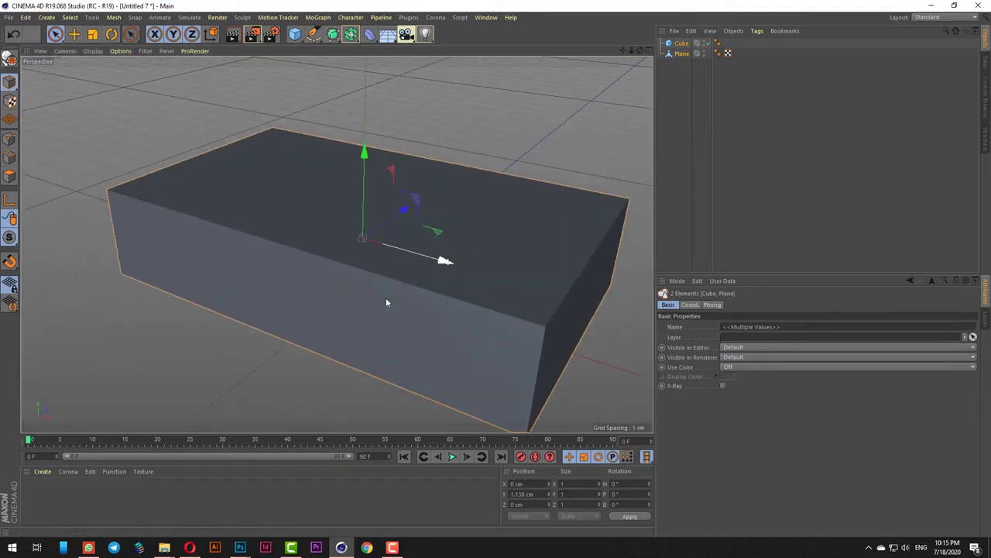
{"action": "scroll", "coordinate": [489, 247], "scroll_direction": "down", "scroll_amount": 3}
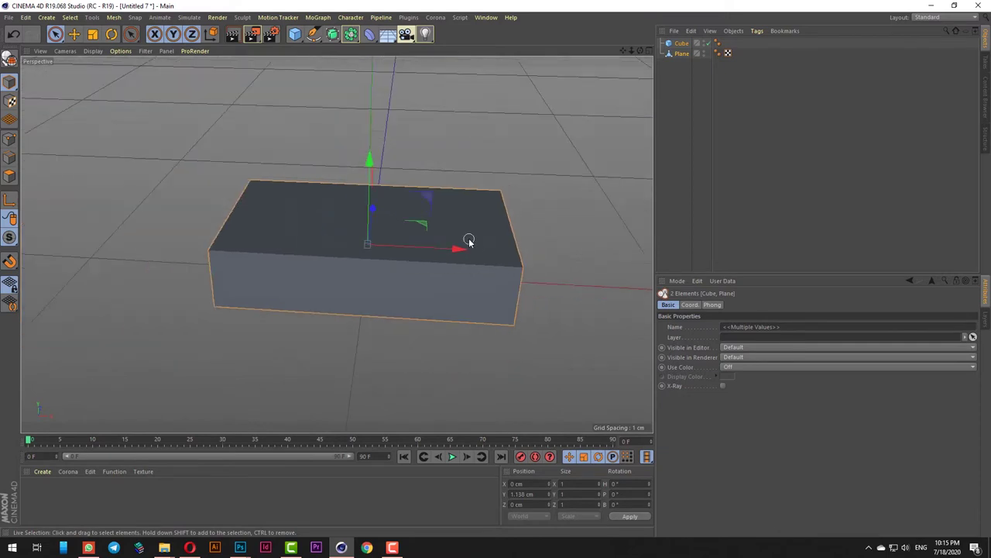
Convert the cube alone into an editable polygon object and switch to polygon mode.
{"action": "left_click", "coordinate": [469, 239]}
{"action": "left_click", "coordinate": [10, 59]}
{"action": "left_click", "coordinate": [11, 177]}
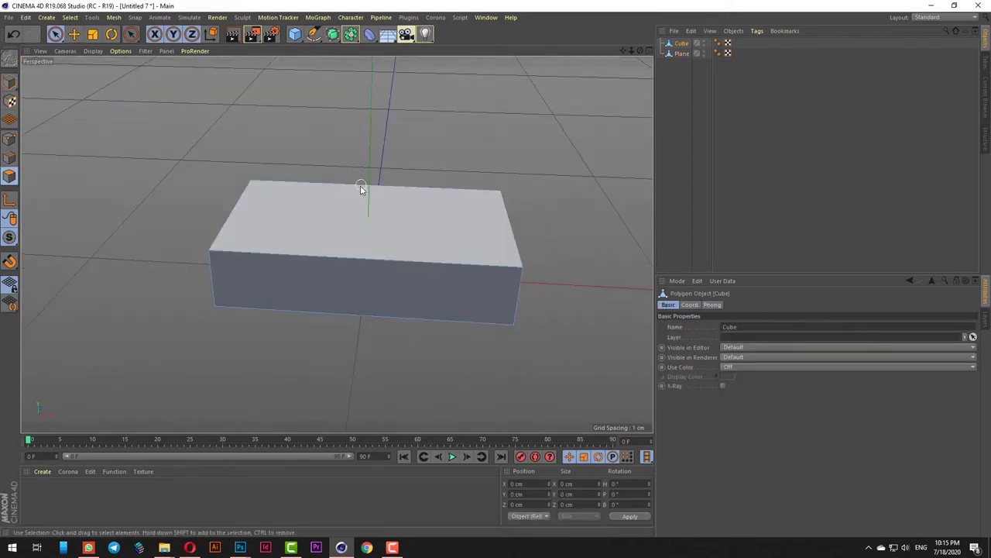
{"action": "scroll", "coordinate": [333, 237], "scroll_direction": "up", "scroll_amount": 2}
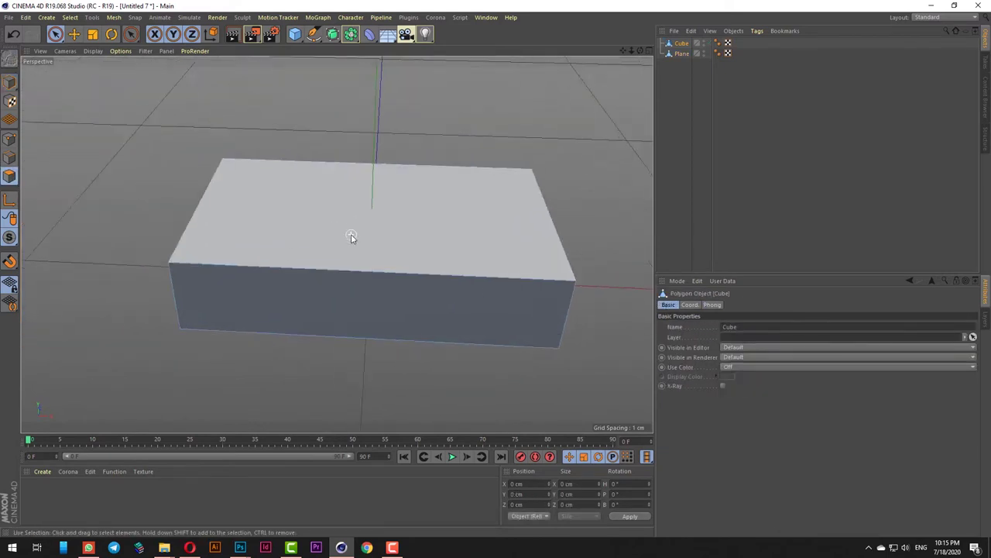
{"action": "left_click", "coordinate": [325, 242]}
{"action": "left_click_drag", "start_coordinate": [244, 246], "coordinate": [383, 225], "text": "alt"}
{"action": "right_click_drag", "start_coordinate": [498, 230], "coordinate": [279, 292], "text": "alt"}
{"action": "scroll", "coordinate": [302, 270], "scroll_direction": "up", "scroll_amount": 5}
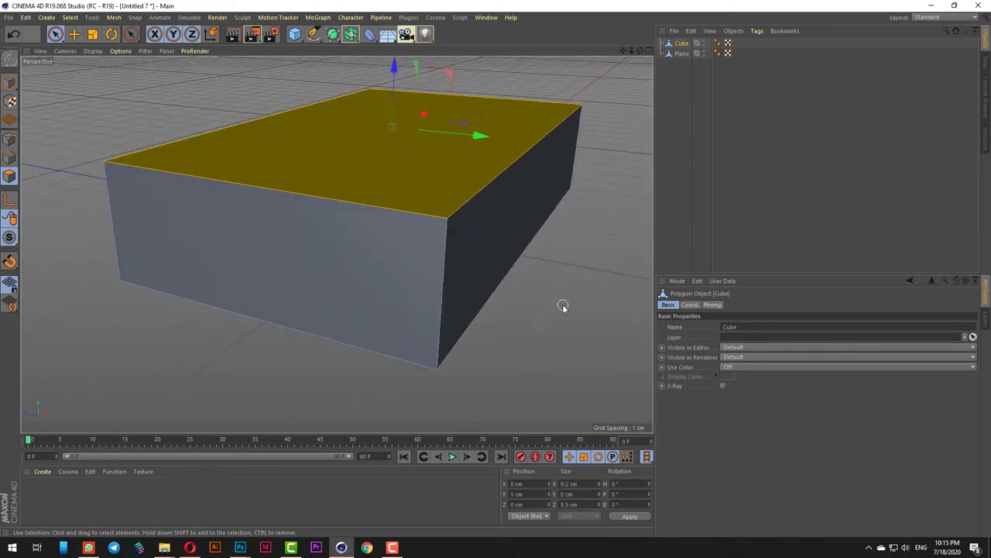
{"action": "left_click", "coordinate": [562, 303]}
Add a horizontal loop cut around the cube's sides at 50% of its height with Loop/Path Cut in point mode.
{"action": "left_click", "coordinate": [10, 140]}
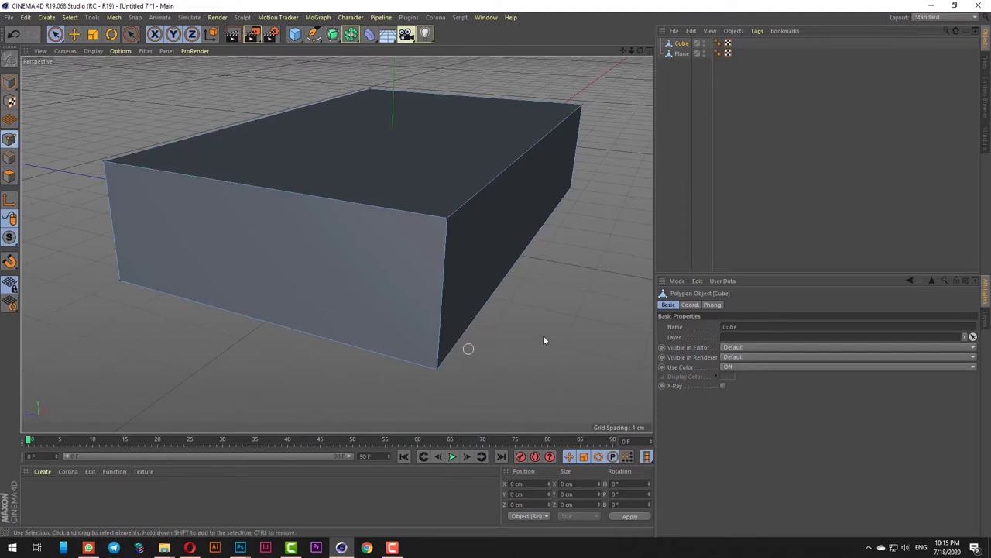
{"action": "right_click", "coordinate": [527, 244]}
{"action": "left_click", "coordinate": [569, 378]}
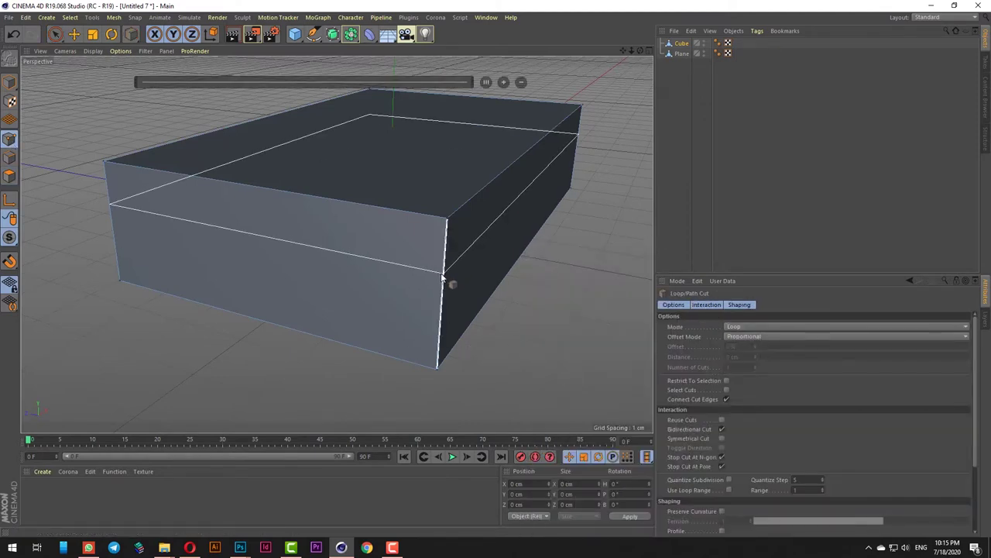
{"action": "left_click", "coordinate": [449, 285]}
{"action": "left_click_drag", "start_coordinate": [452, 290], "coordinate": [526, 310], "text": "alt"}
{"action": "key", "text": "ctrl+z"}
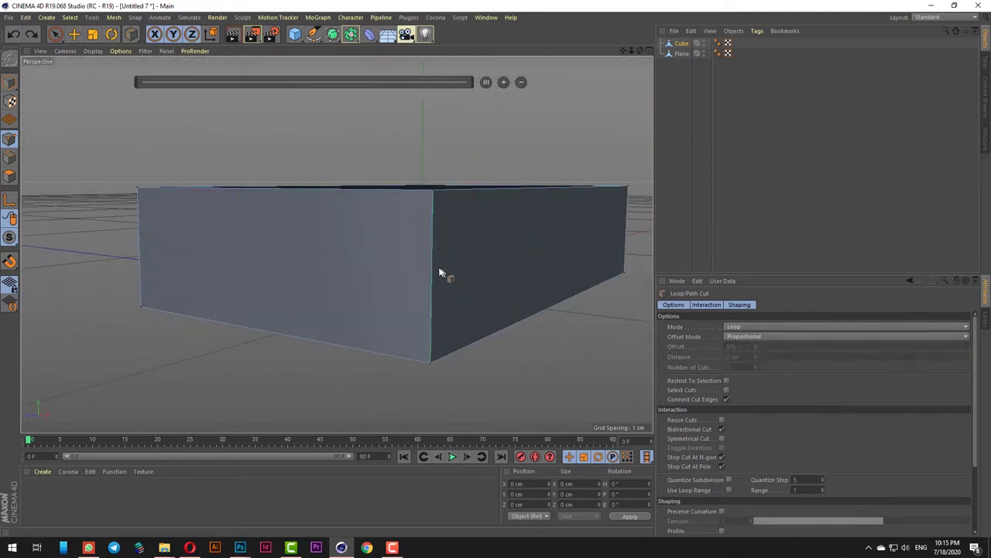
{"action": "left_click", "coordinate": [433, 267]}
{"action": "left_click_drag", "start_coordinate": [325, 91], "coordinate": [320, 95]}
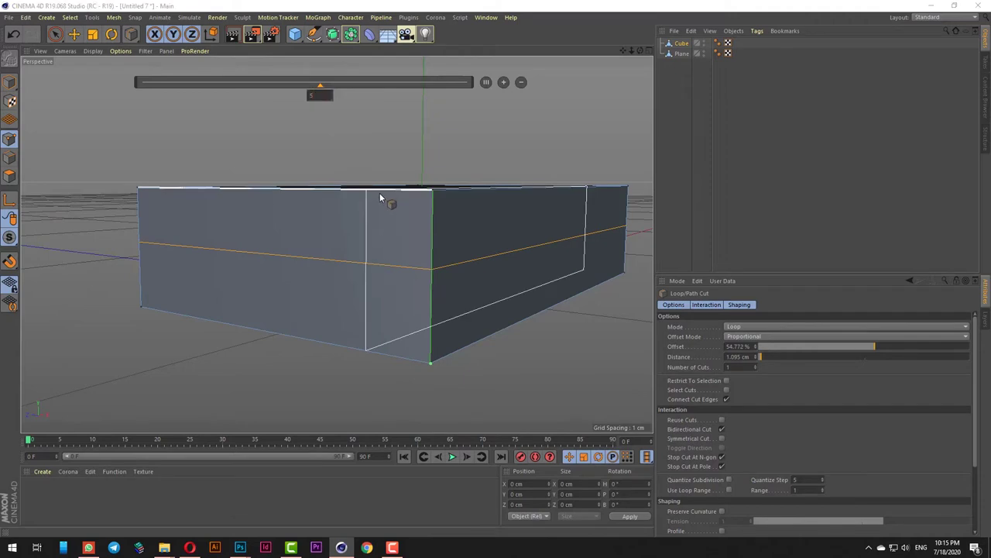
{"action": "type", "text": "50"}
{"action": "key", "text": "Return"}
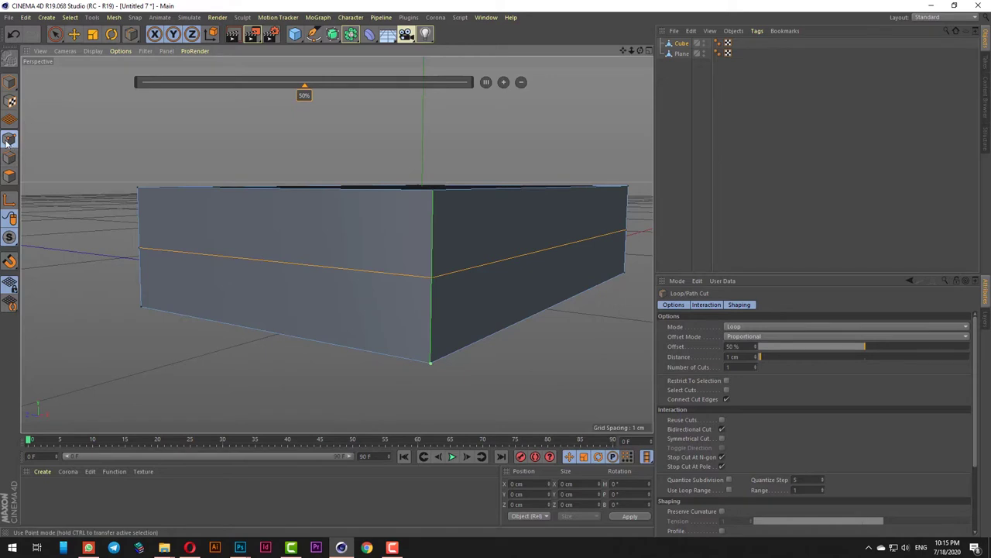
Add two vertical loop cuts at 50%, one halving the cube's short sides and one halving its long sides.
{"action": "left_click", "coordinate": [263, 333]}
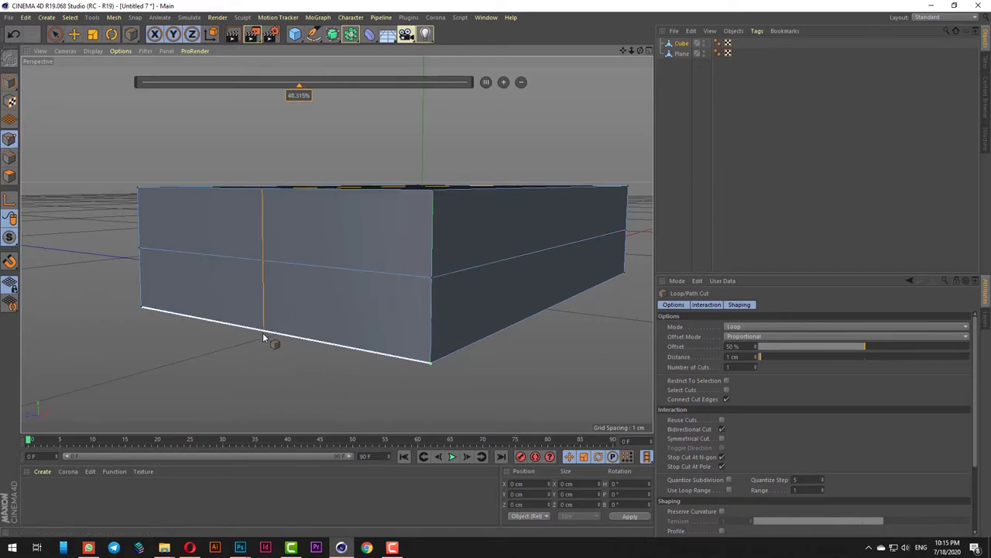
{"action": "double_click", "coordinate": [299, 96]}
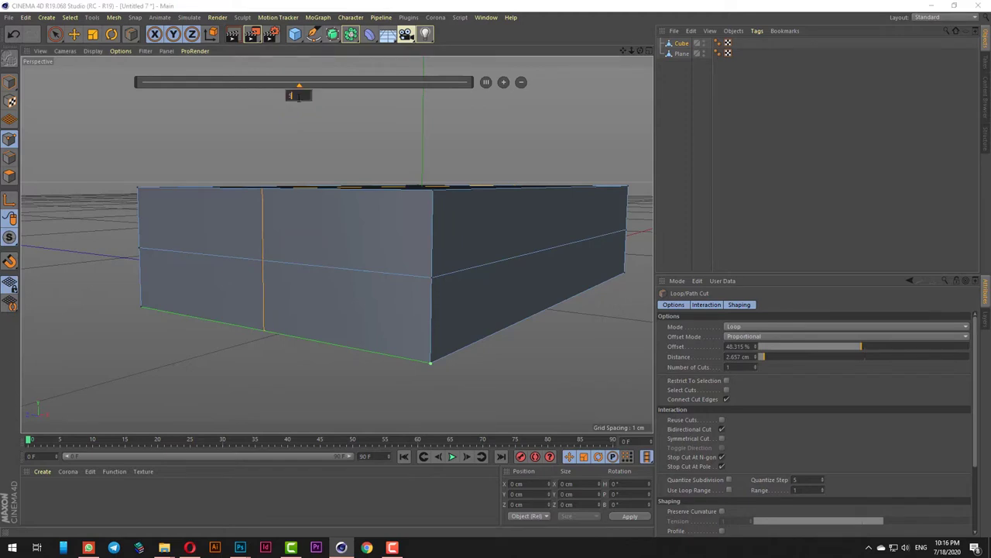
{"action": "key", "text": "Return"}
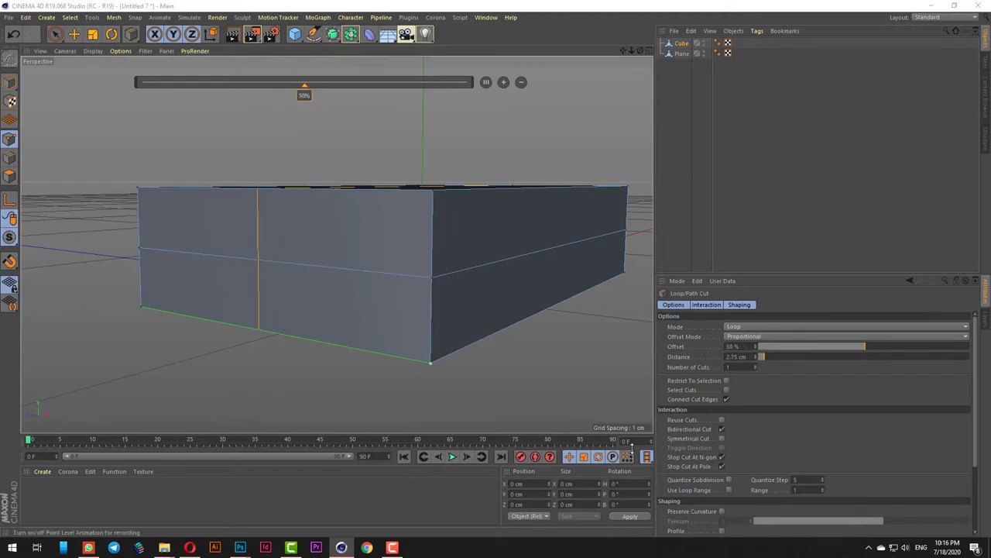
{"action": "left_click", "coordinate": [554, 303]}
{"action": "left_click_drag", "start_coordinate": [312, 92], "coordinate": [302, 91]}
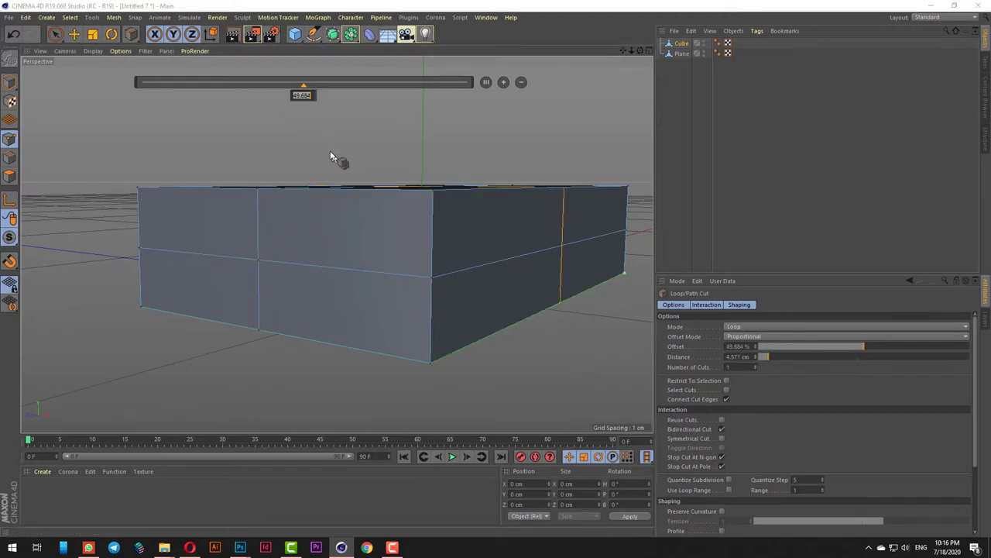
{"action": "type", "text": "50"}
{"action": "key", "text": "Return"}
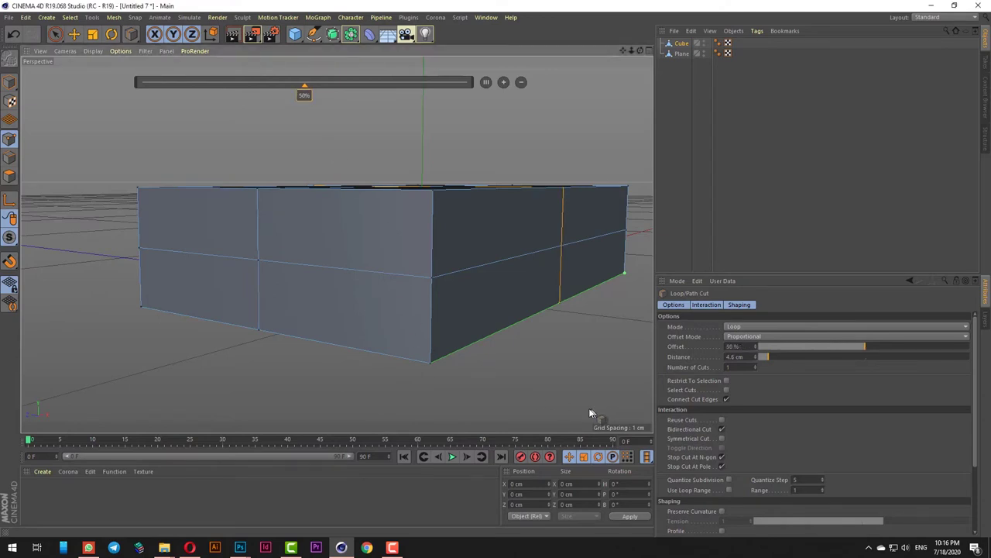
{"action": "left_click_drag", "start_coordinate": [553, 375], "coordinate": [552, 410], "text": "alt"}
{"action": "left_click", "coordinate": [56, 34]}
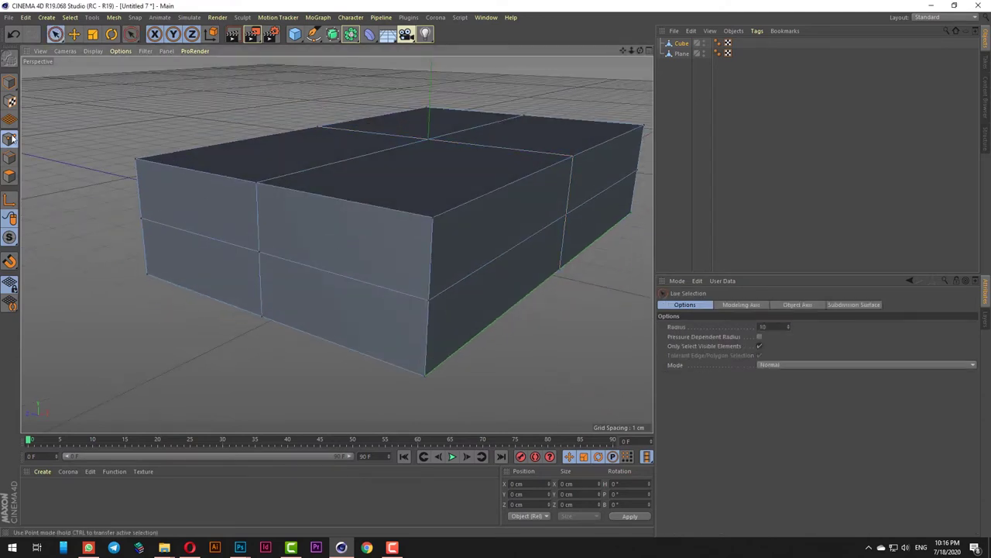
Rectangle-select the mid-height centre points of the cube's two long sides in the front view and lower them about 0.5 cm.
{"action": "left_click_drag", "start_coordinate": [56, 34], "coordinate": [92, 56]}
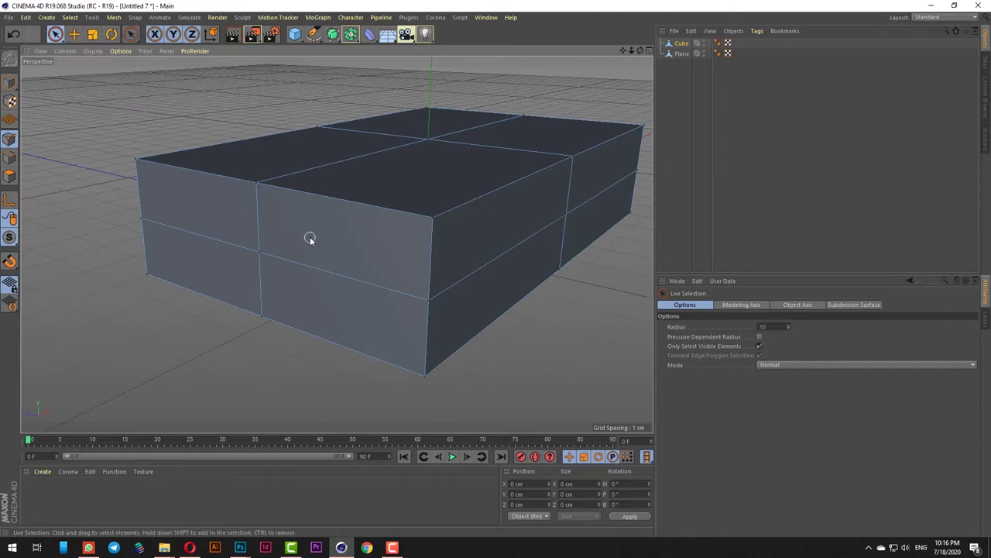
{"action": "key", "text": "F4"}
{"action": "scroll", "coordinate": [344, 386], "scroll_direction": "up", "scroll_amount": 2}
{"action": "scroll", "coordinate": [186, 410], "scroll_direction": "up", "scroll_amount": 1}
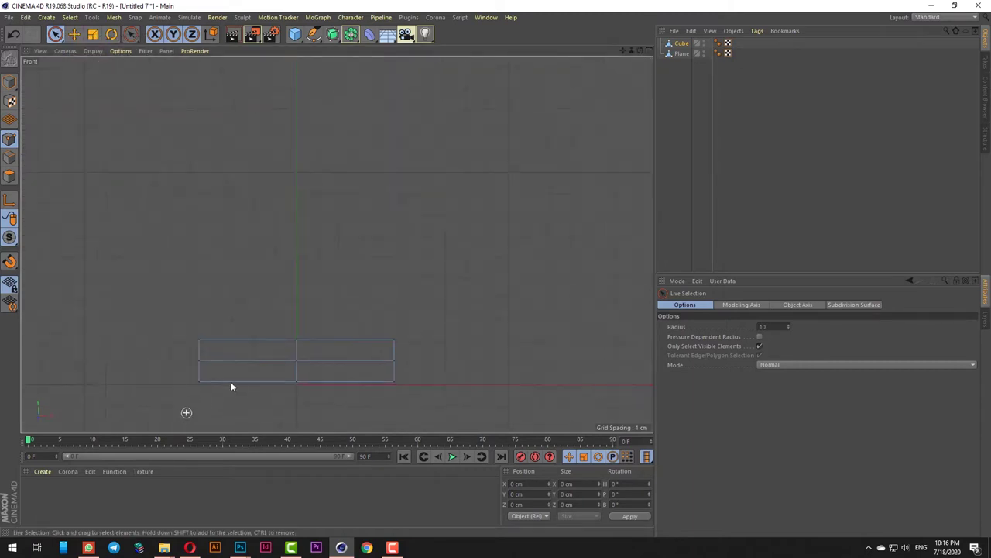
{"action": "left_click", "coordinate": [55, 34]}
{"action": "left_click", "coordinate": [77, 67]}
{"action": "scroll", "coordinate": [307, 376], "scroll_direction": "up", "scroll_amount": 2}
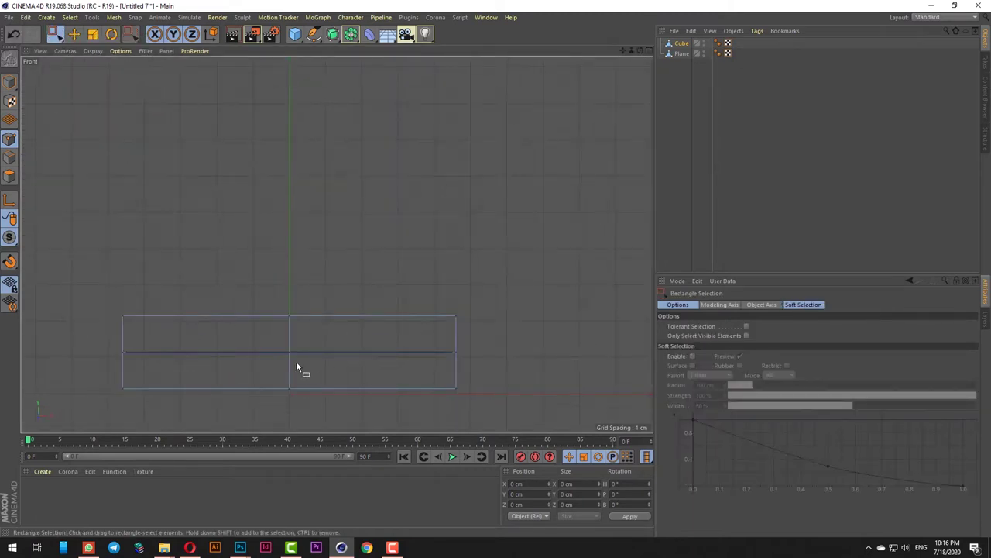
{"action": "left_click_drag", "start_coordinate": [251, 336], "coordinate": [333, 371]}
{"action": "key", "text": "F2"}
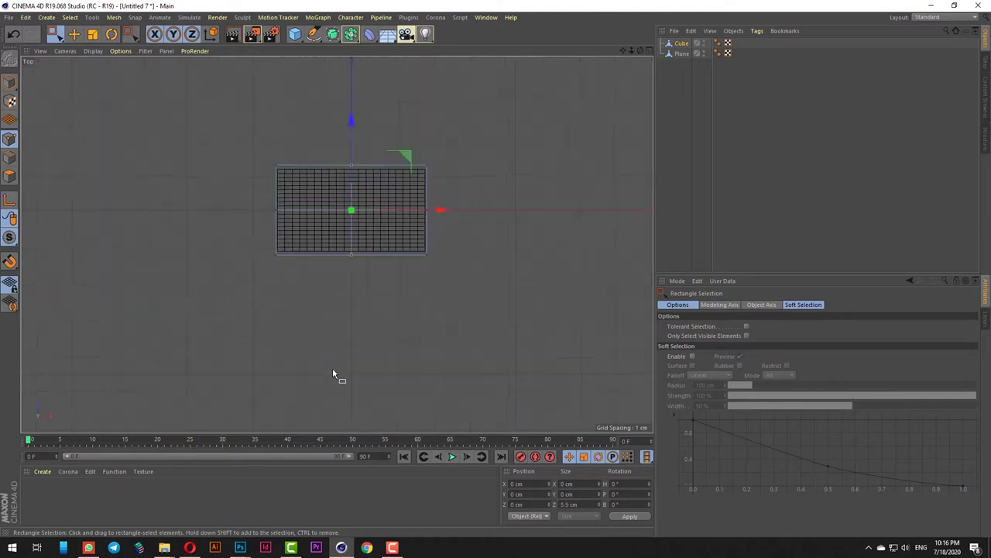
{"action": "key", "text": "F1"}
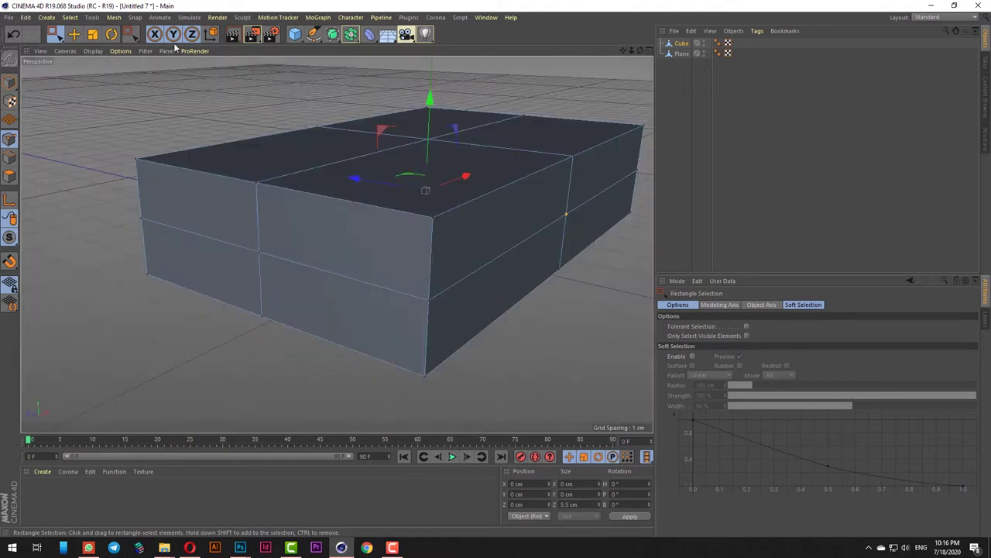
{"action": "left_click_drag", "start_coordinate": [432, 108], "coordinate": [433, 128]}
{"action": "left_click_drag", "start_coordinate": [530, 184], "coordinate": [491, 172], "text": "alt"}
{"action": "scroll", "coordinate": [183, 170], "scroll_direction": "down", "scroll_amount": 4}
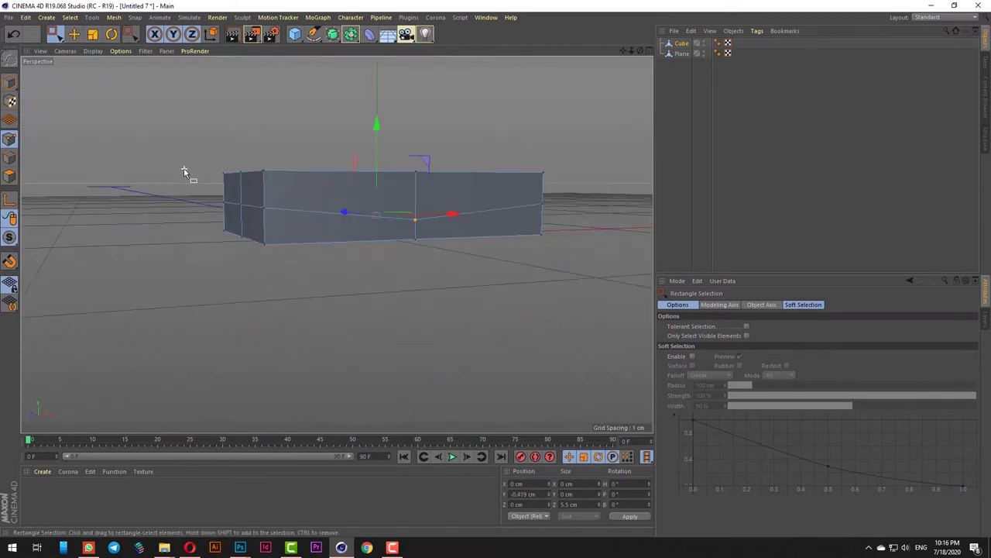
{"action": "scroll", "coordinate": [485, 233], "scroll_direction": "up", "scroll_amount": 4}
{"action": "left_click_drag", "start_coordinate": [486, 234], "coordinate": [394, 237], "text": "alt"}
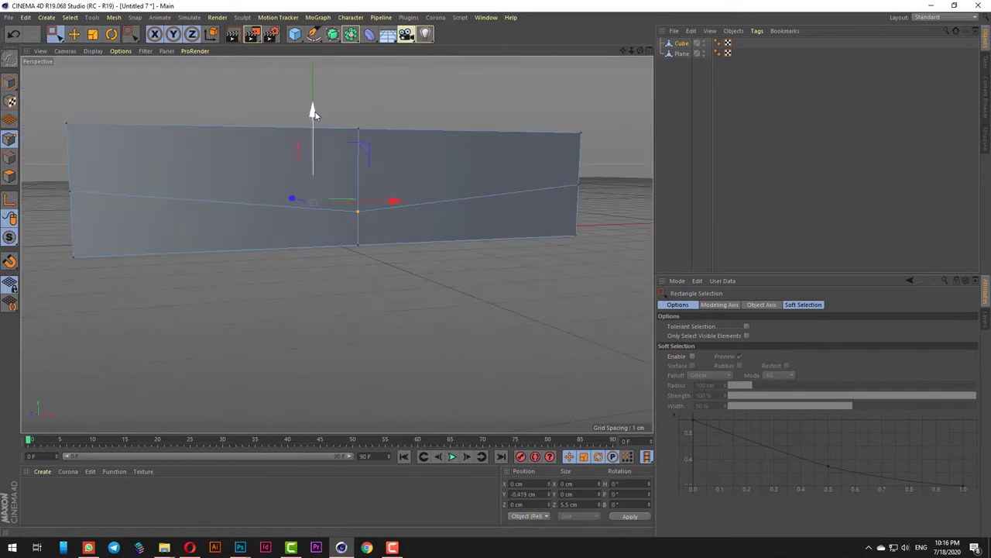
{"action": "left_click_drag", "start_coordinate": [312, 108], "coordinate": [316, 116]}
Select all the mid-height points of the cube in the front view and raise them about 0.44 cm.
{"action": "key", "text": "F4"}
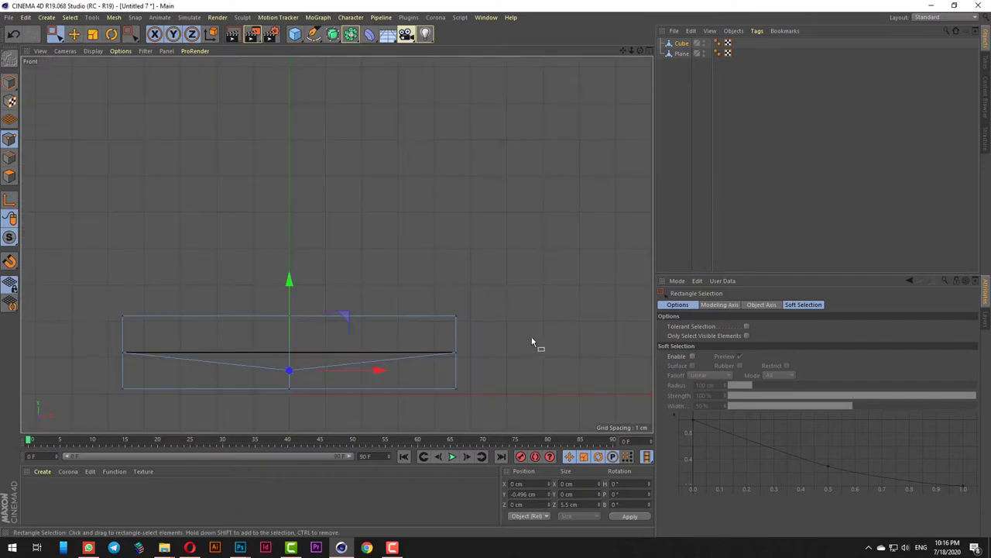
{"action": "left_click_drag", "start_coordinate": [510, 337], "coordinate": [35, 377]}
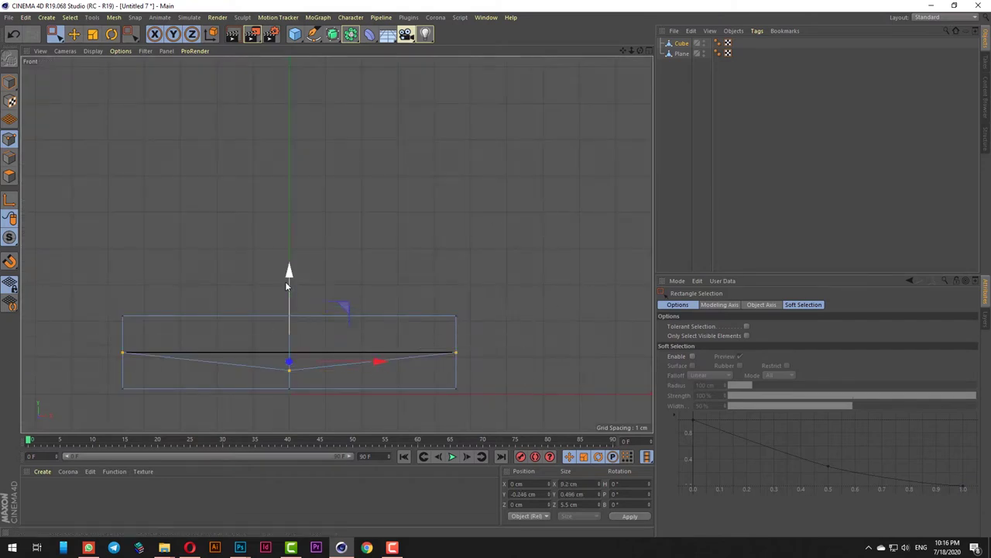
{"action": "left_click_drag", "start_coordinate": [285, 281], "coordinate": [287, 265]}
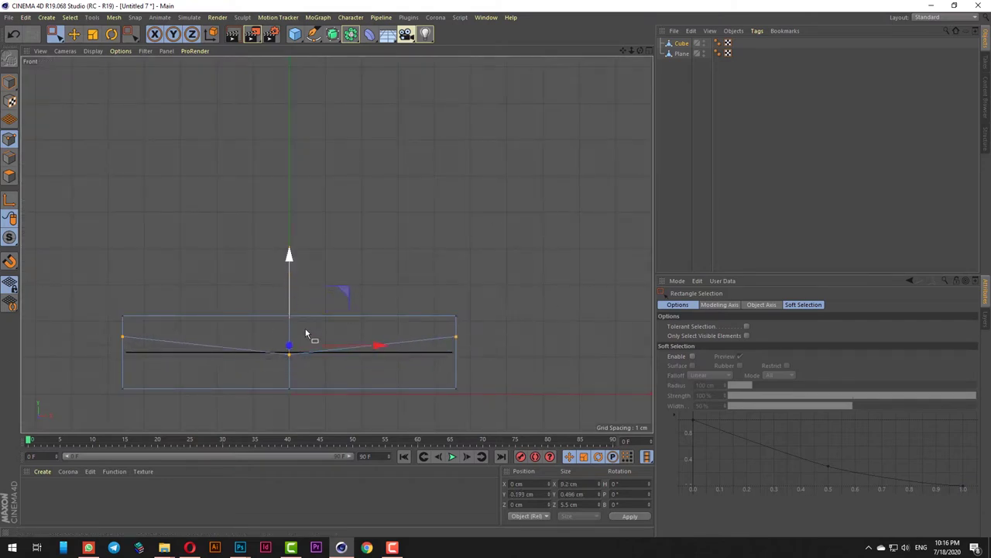
Select only the mid-height centre points of the long sides and lower them to about -0.14 cm in Y.
{"action": "left_click_drag", "start_coordinate": [352, 327], "coordinate": [233, 367]}
{"action": "left_click_drag", "start_coordinate": [288, 262], "coordinate": [289, 265]}
{"action": "key", "text": "F1"}
{"action": "left_click_drag", "start_coordinate": [387, 282], "coordinate": [571, 272], "text": "alt"}
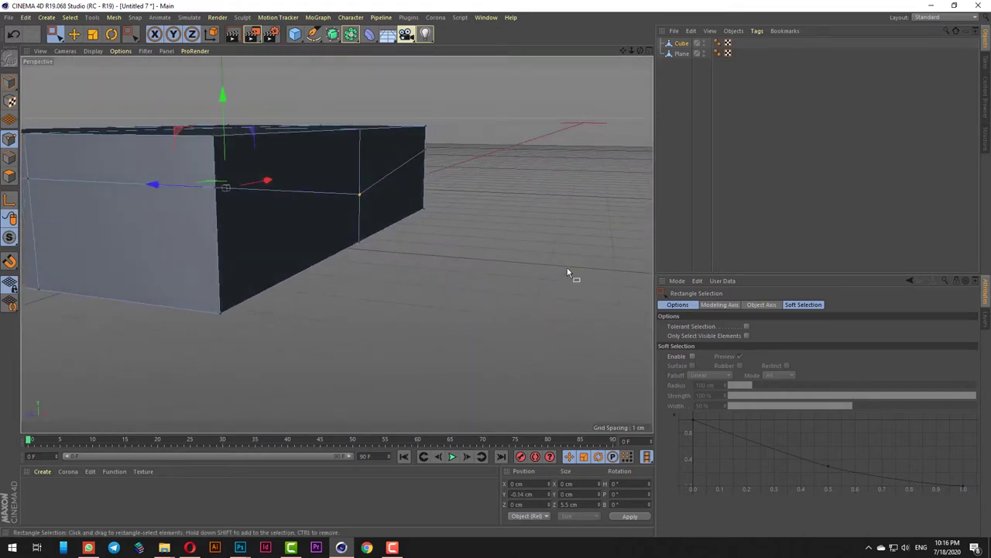
Select the mid-height centre points of the two short sides in the right view and lower them about 0.44 cm.
{"action": "key", "text": "F4"}
{"action": "key", "text": "F3"}
{"action": "key", "text": "F2"}
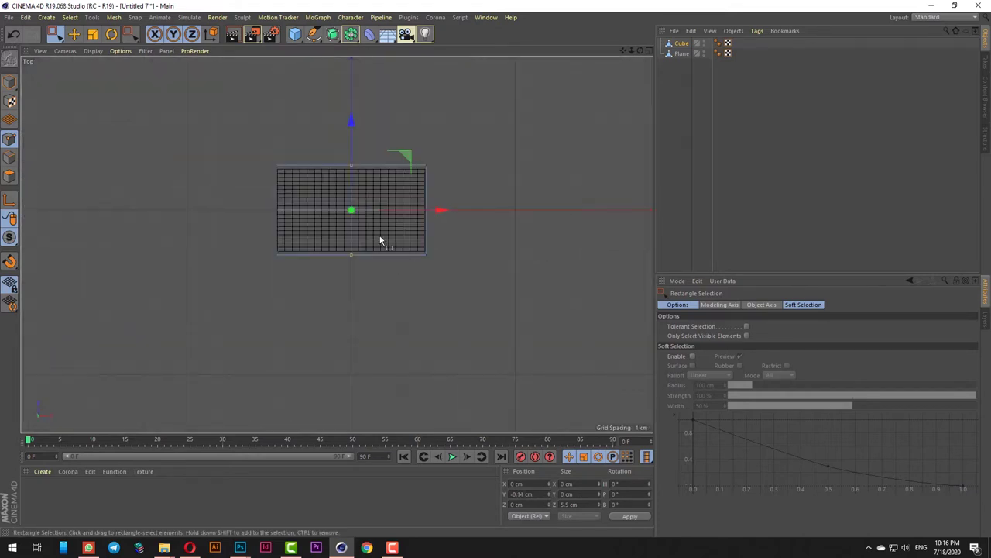
{"action": "key", "text": "F3"}
{"action": "scroll", "coordinate": [350, 255], "scroll_direction": "up", "scroll_amount": 8}
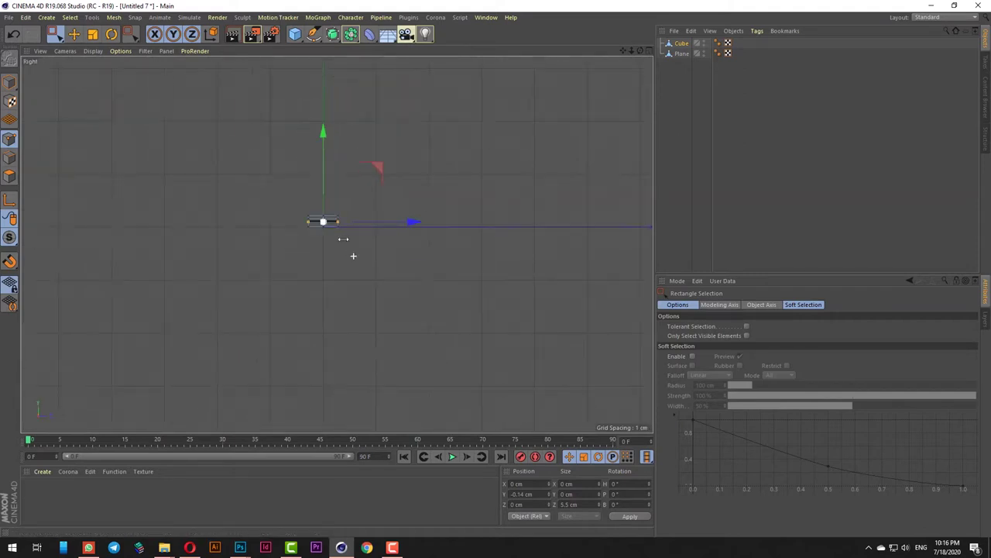
{"action": "scroll", "coordinate": [322, 222], "scroll_direction": "up", "scroll_amount": 5}
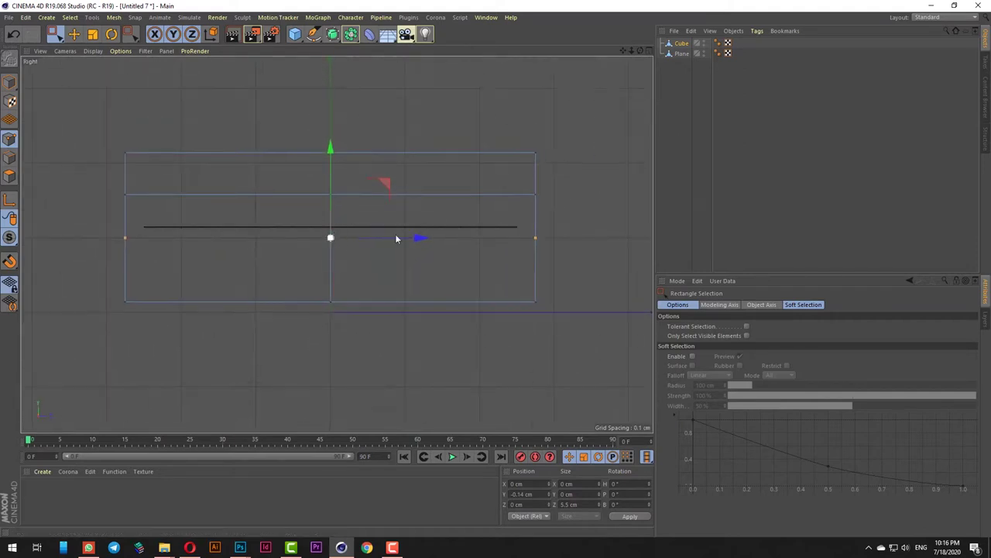
{"action": "scroll", "coordinate": [450, 264], "scroll_direction": "up", "scroll_amount": 2}
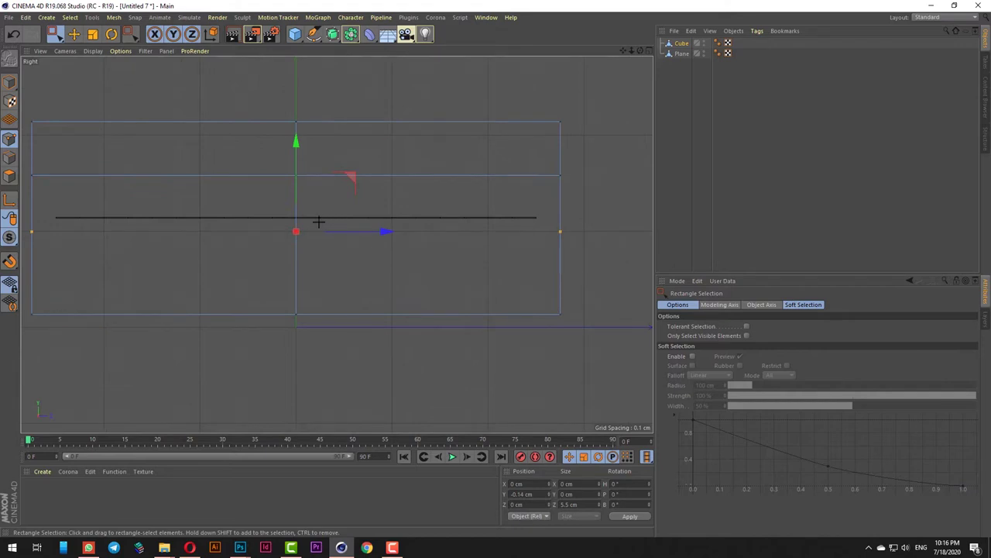
{"action": "left_click_drag", "start_coordinate": [359, 158], "coordinate": [185, 229]}
{"action": "left_click_drag", "start_coordinate": [296, 85], "coordinate": [296, 133]}
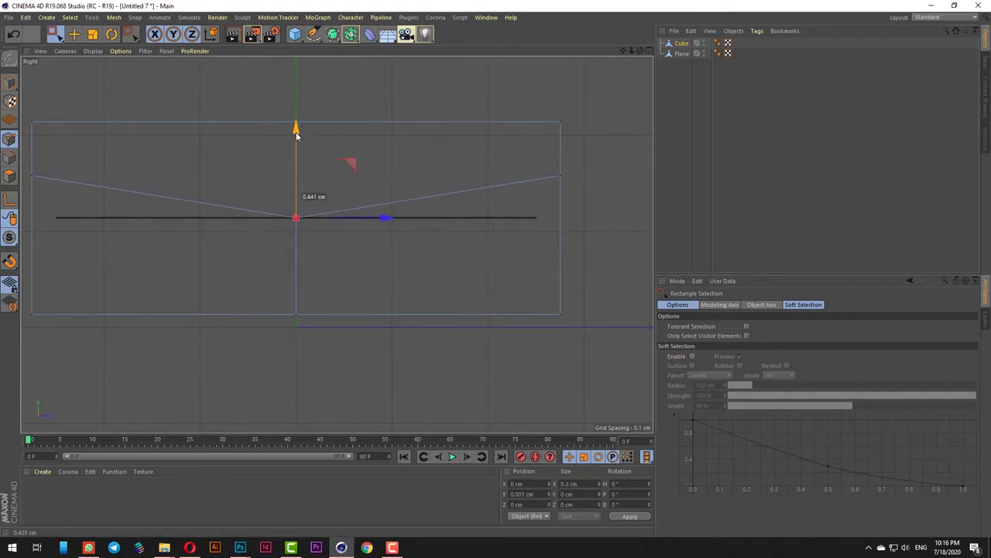
Select all top and upper side polygons of the cube with Live Selection and split them off as a separate object.
{"action": "key", "text": "F1"}
{"action": "left_click_drag", "start_coordinate": [346, 273], "coordinate": [319, 279], "text": "alt"}
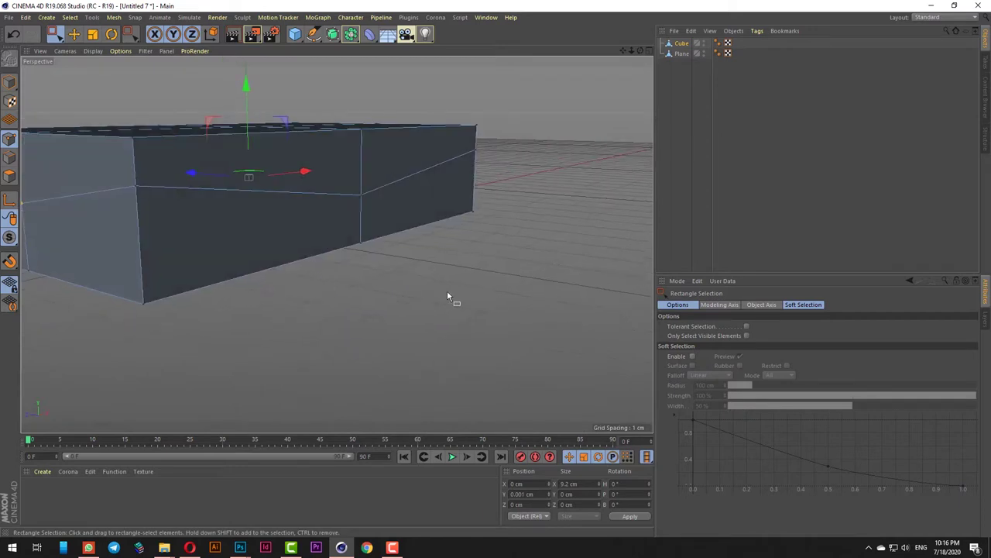
{"action": "left_click_drag", "start_coordinate": [447, 295], "coordinate": [354, 343], "text": "alt"}
{"action": "left_click", "coordinate": [58, 36]}
{"action": "left_click", "coordinate": [80, 50]}
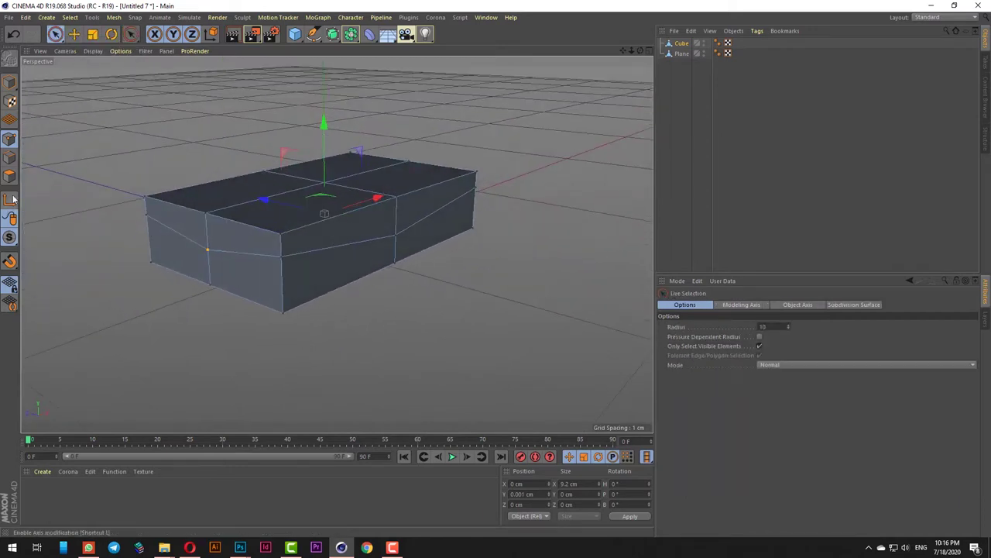
{"action": "left_click", "coordinate": [9, 176]}
{"action": "left_click_drag", "start_coordinate": [216, 239], "coordinate": [166, 223]}
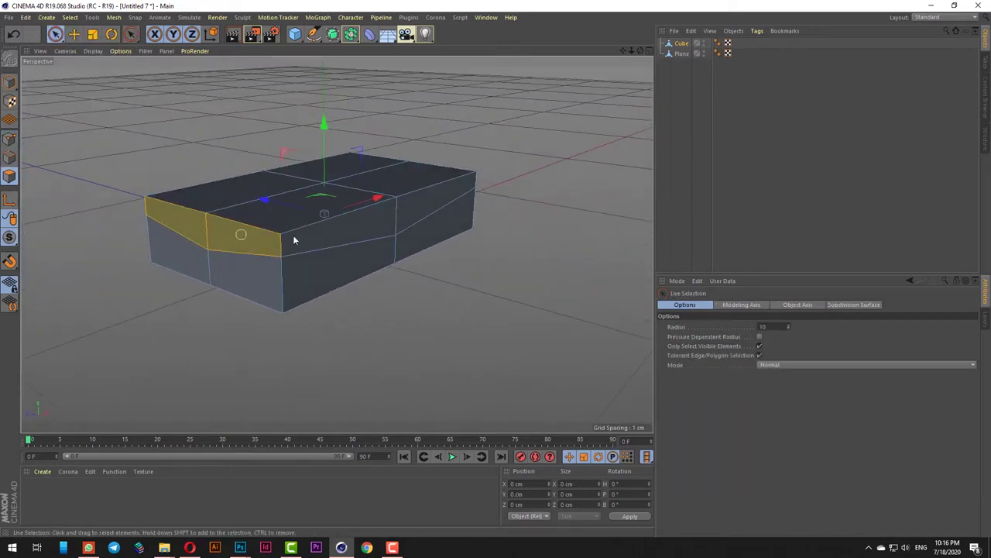
{"action": "mouse_move", "coordinate": [294, 240]}
{"action": "left_mouse_down"}
{"action": "mouse_move", "coordinate": [401, 217]}
{"action": "mouse_move", "coordinate": [316, 210]}
{"action": "mouse_move", "coordinate": [490, 191]}
{"action": "left_mouse_up"}
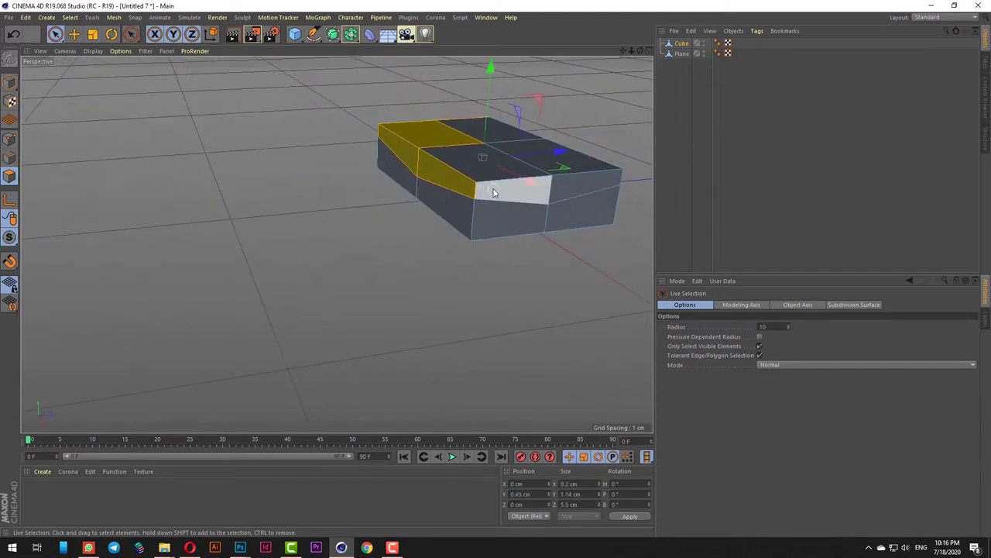
{"action": "scroll", "coordinate": [264, 254], "scroll_direction": "down", "scroll_amount": 5}
{"action": "left_click_drag", "start_coordinate": [603, 199], "coordinate": [337, 243], "text": "alt"}
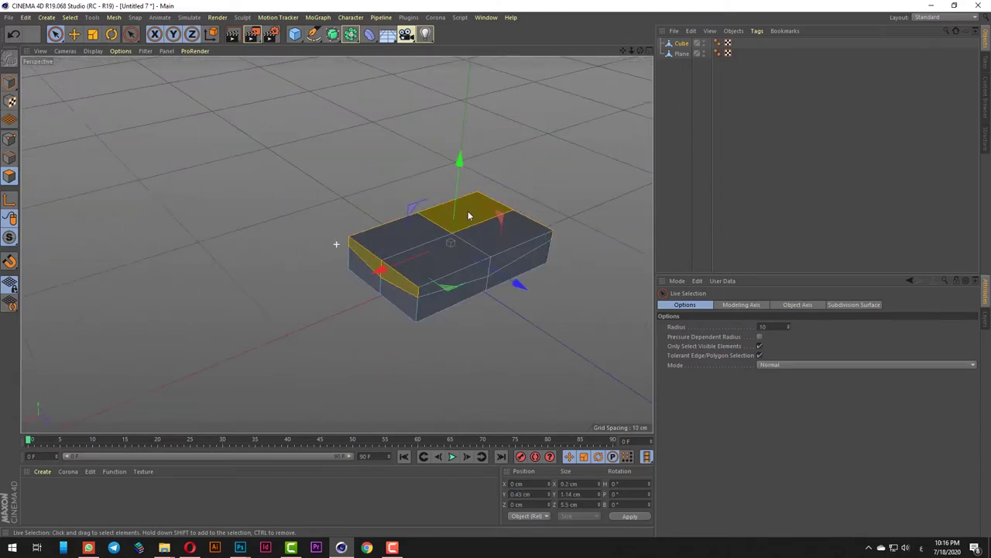
{"action": "scroll", "coordinate": [478, 254], "scroll_direction": "up", "scroll_amount": 5}
{"action": "mouse_move", "coordinate": [552, 237]}
{"action": "left_mouse_down", "text": "shift"}
{"action": "mouse_move", "coordinate": [517, 252]}
{"action": "mouse_move", "coordinate": [422, 219]}
{"action": "mouse_move", "coordinate": [415, 201]}
{"action": "left_mouse_up", "text": "shift"}
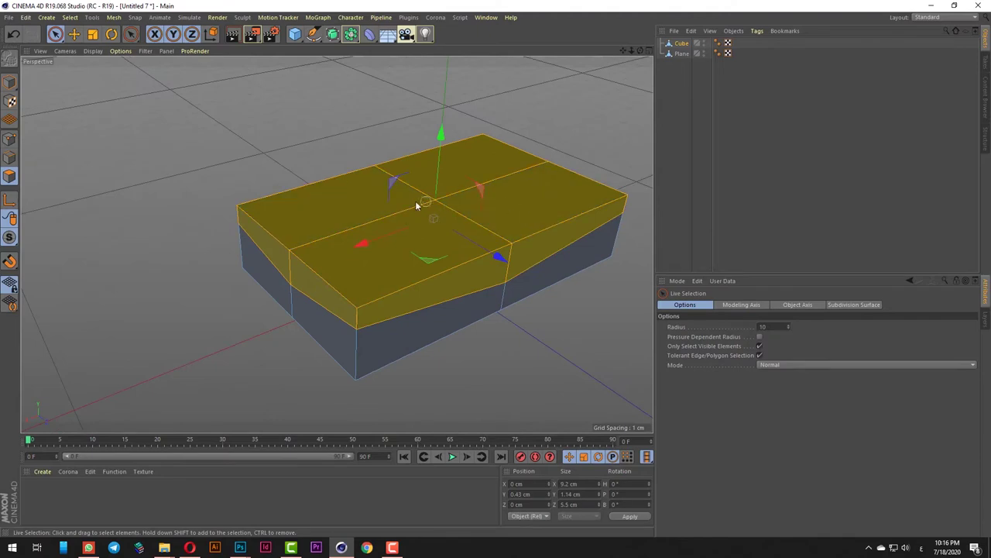
{"action": "mouse_move", "coordinate": [530, 338]}
{"action": "left_mouse_down", "text": "alt"}
{"action": "mouse_move", "coordinate": [654, 313]}
{"action": "mouse_move", "coordinate": [485, 255]}
{"action": "mouse_move", "coordinate": [465, 323]}
{"action": "mouse_move", "coordinate": [578, 308]}
{"action": "mouse_move", "coordinate": [441, 352]}
{"action": "mouse_move", "coordinate": [288, 328]}
{"action": "mouse_move", "coordinate": [300, 286]}
{"action": "mouse_move", "coordinate": [500, 313]}
{"action": "mouse_move", "coordinate": [338, 308]}
{"action": "left_mouse_up", "text": "alt"}
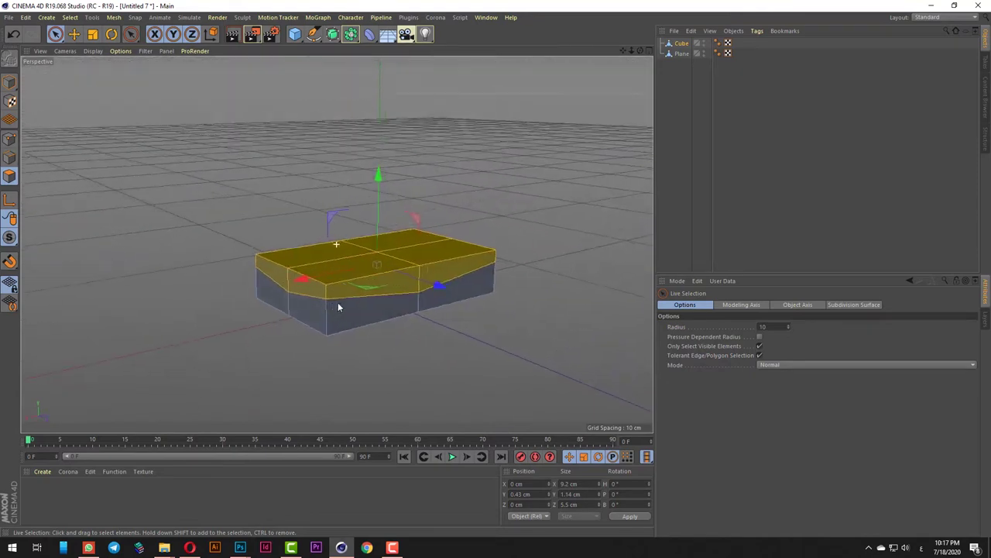
{"action": "left_click_drag", "start_coordinate": [394, 336], "coordinate": [500, 349], "text": "alt"}
{"action": "right_click", "coordinate": [478, 188]}
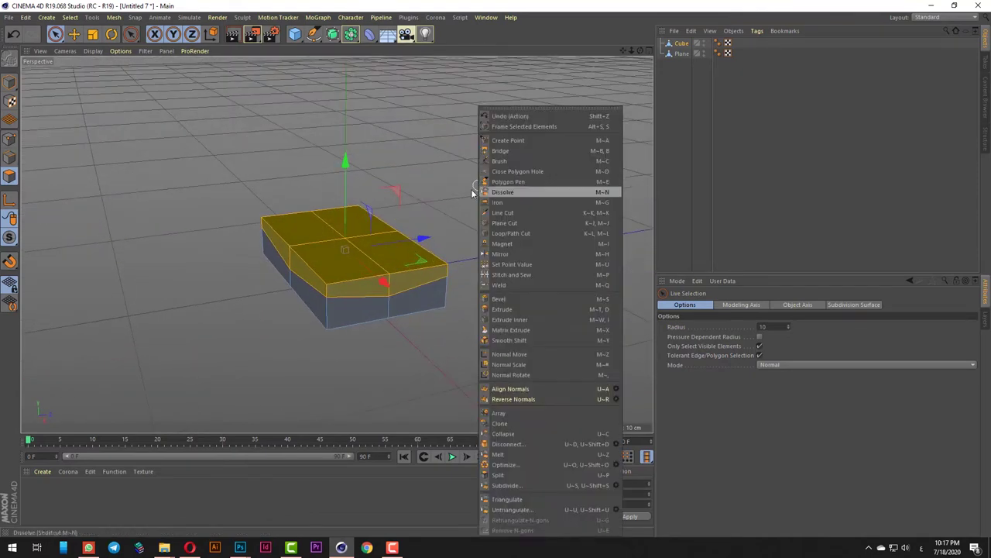
{"action": "left_click", "coordinate": [500, 474]}
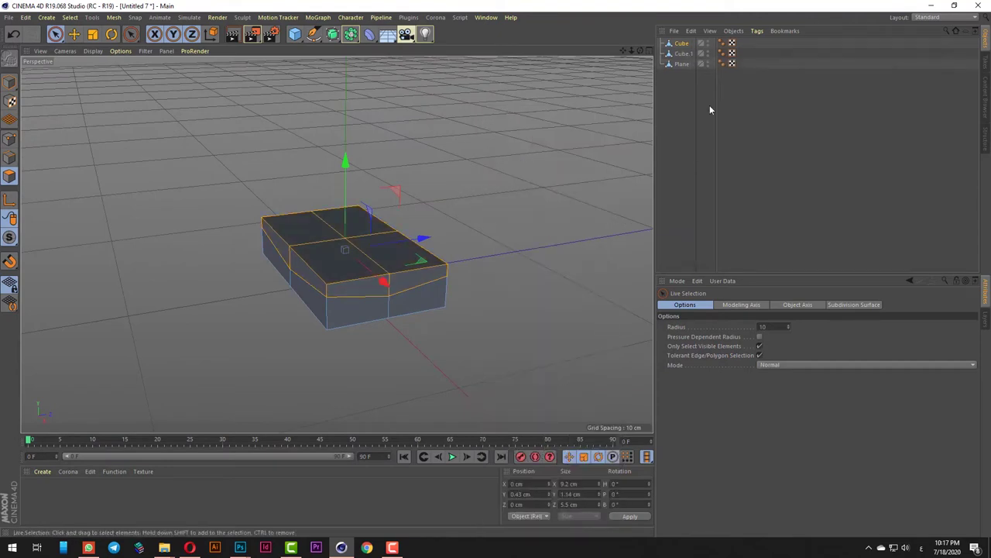
Rename the split-off object "غلاف" and hide it in both the editor and the renderer.
{"action": "left_click", "coordinate": [684, 54]}
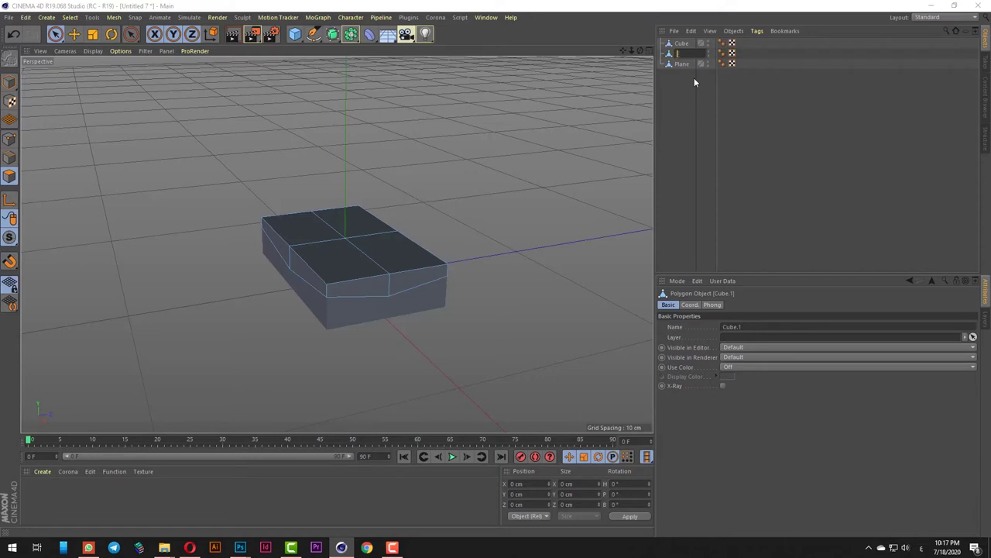
{"action": "type", "text": "غلاف"}
{"action": "key", "text": "Return"}
{"action": "double_click", "coordinate": [703, 55], "text": "alt"}
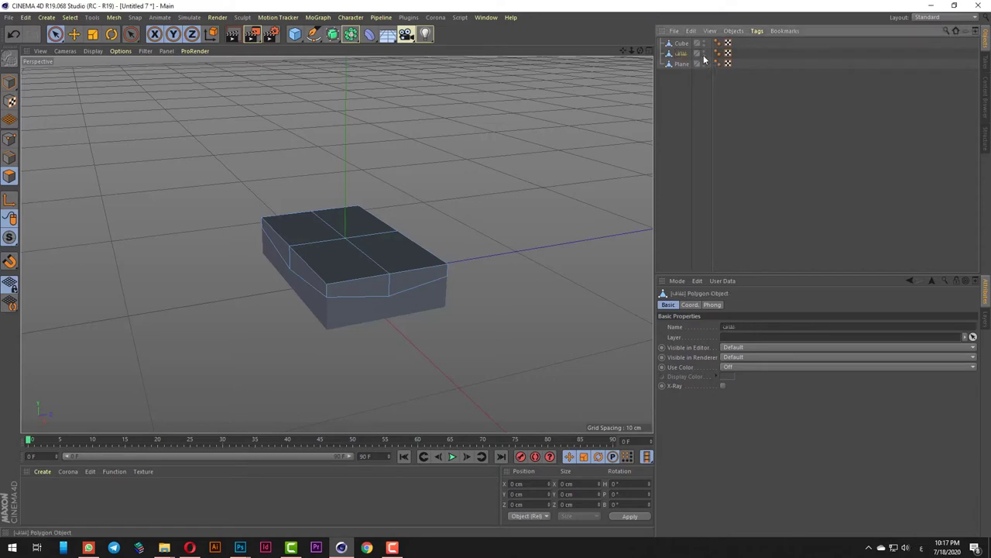
Delete the selected top and upper side polygons from the original cube.
{"action": "left_click", "coordinate": [672, 45]}
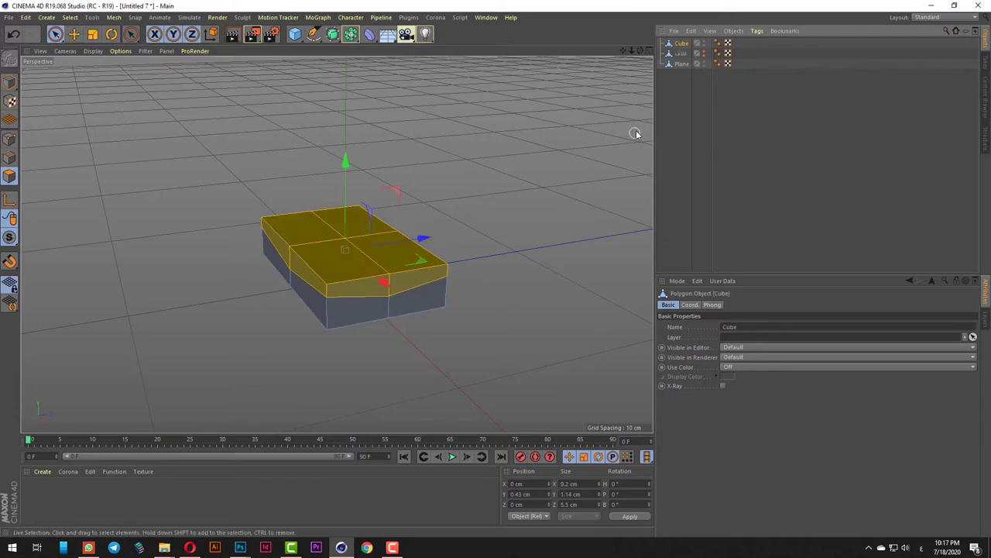
{"action": "key", "text": "Delete"}
{"action": "left_click_drag", "start_coordinate": [523, 338], "coordinate": [597, 328], "text": "alt"}
{"action": "scroll", "coordinate": [322, 359], "scroll_direction": "up", "scroll_amount": 10}
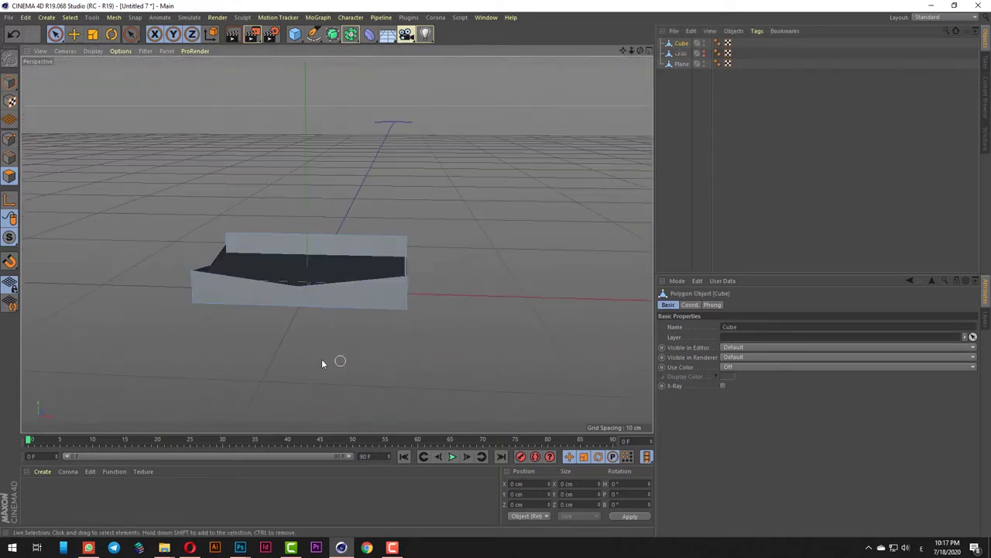
Rename the plane "کارت۱" in model mode and lower it to about 0.24 cm in Y, near the box's floor.
{"action": "left_click_drag", "start_coordinate": [56, 34], "coordinate": [74, 37]}
{"action": "left_click", "coordinate": [9, 82]}
{"action": "left_click", "coordinate": [130, 29]}
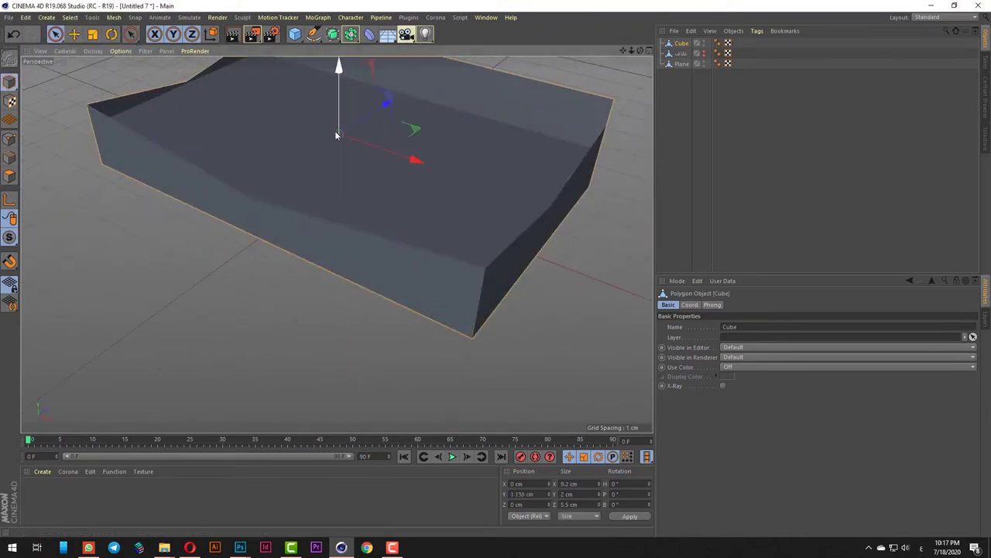
{"action": "left_click", "coordinate": [309, 167]}
{"action": "key", "text": "F4"}
{"action": "double_click", "coordinate": [682, 65]}
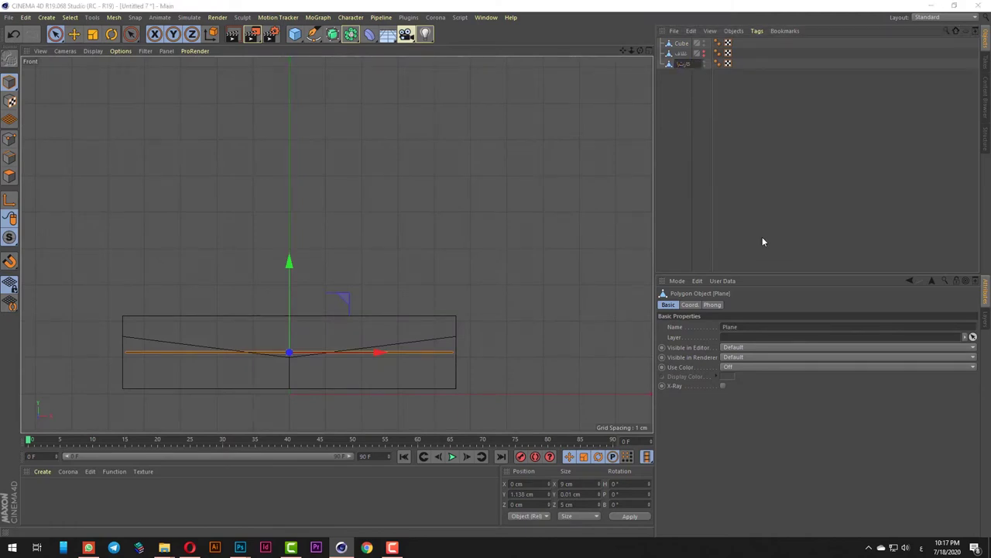
{"action": "left_click", "coordinate": [680, 143]}
{"action": "left_click_drag", "start_coordinate": [289, 268], "coordinate": [288, 297]}
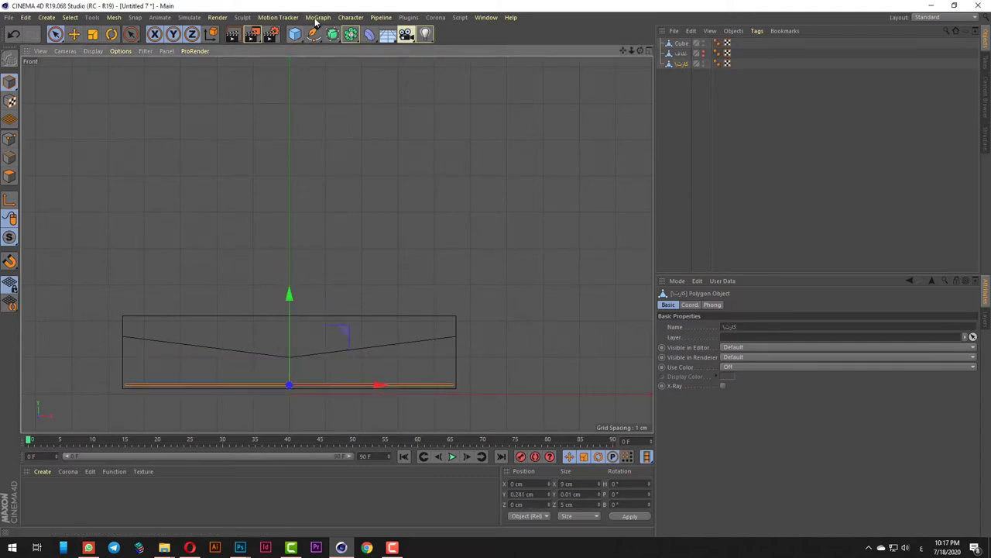
Place the card plane in a linear MoGraph Cloner and set the per-step Y offset to 0.01 cm.
{"action": "left_click", "coordinate": [317, 18]}
{"action": "left_click", "coordinate": [343, 129]}
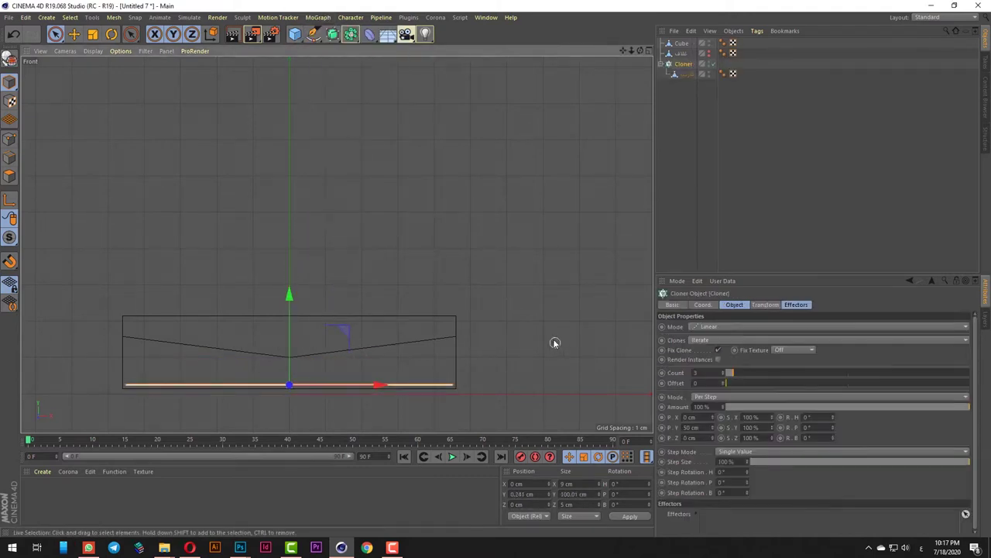
{"action": "left_click_drag", "start_coordinate": [704, 428], "coordinate": [341, 426]}
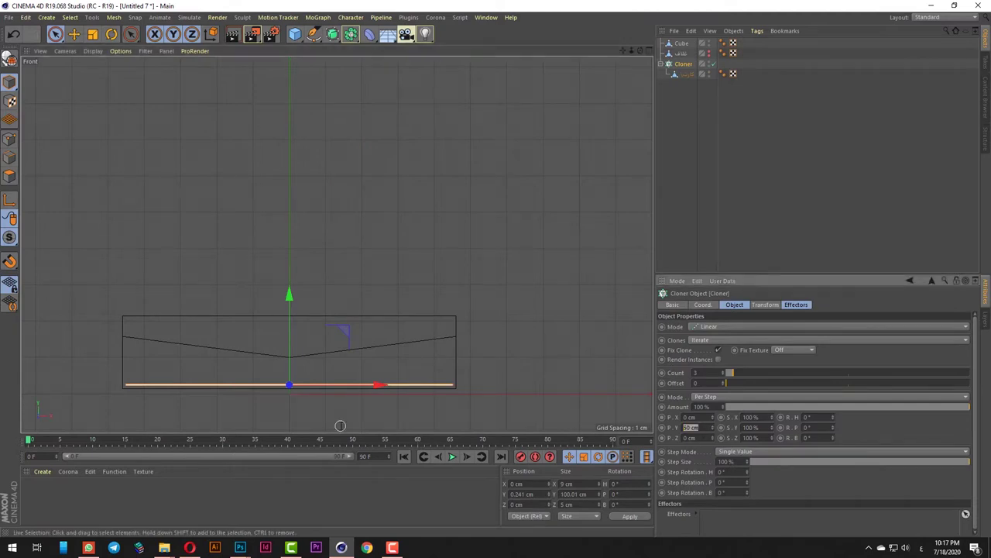
{"action": "type", "text": "0.01"}
{"action": "key", "text": "Return"}
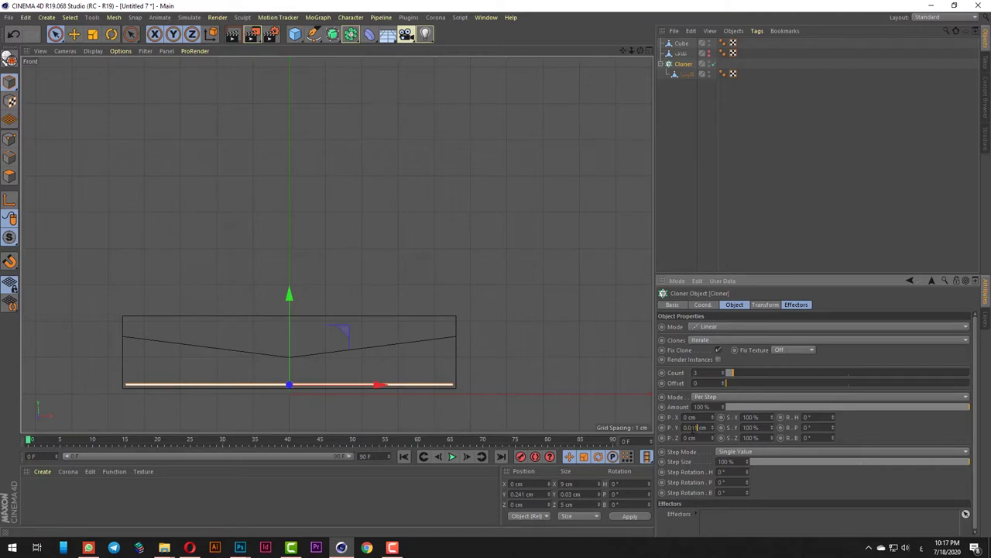
Set the card Cloner's count to 100 and its per-step Y offset to 0.015 cm.
{"action": "type", "text": "6"}
{"action": "key", "text": "Return"}
{"action": "left_click_drag", "start_coordinate": [739, 374], "coordinate": [970, 374]}
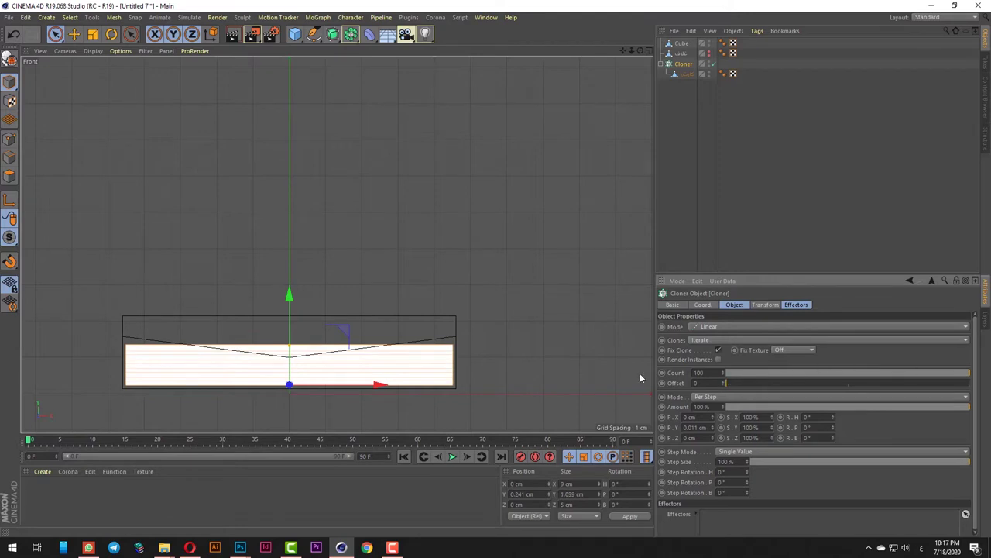
{"action": "left_click", "coordinate": [699, 373]}
{"action": "key", "text": "Return"}
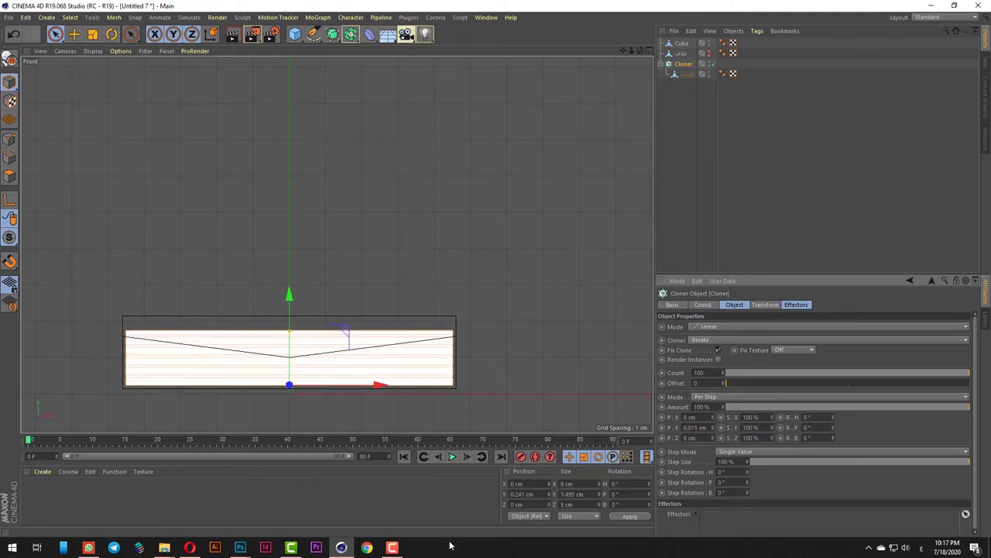
{"action": "left_click", "coordinate": [392, 547]}
{"action": "left_click", "coordinate": [943, 500]}
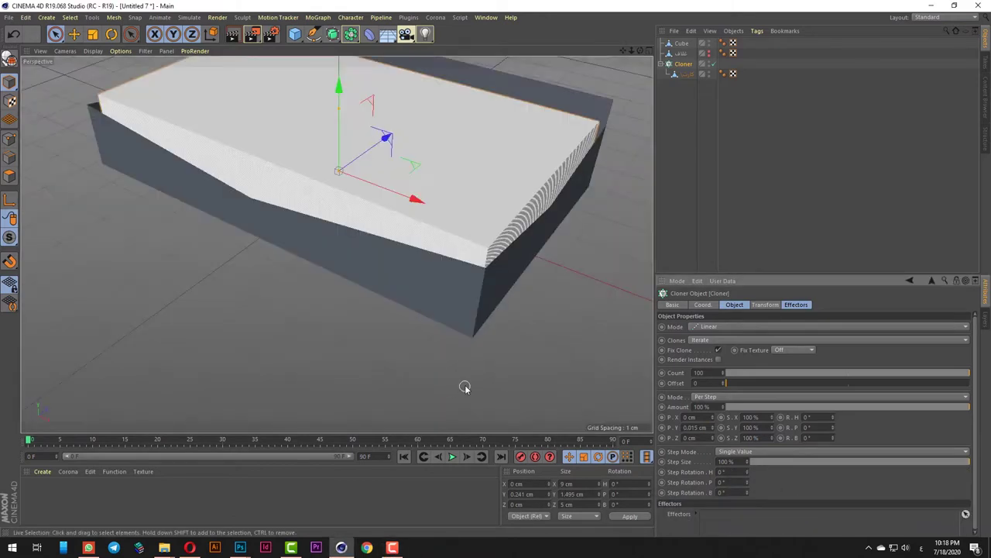
Make the غلاف cover visible again in the editor and renderer, and select it.
{"action": "scroll", "coordinate": [496, 302], "scroll_direction": "up", "scroll_amount": 8}
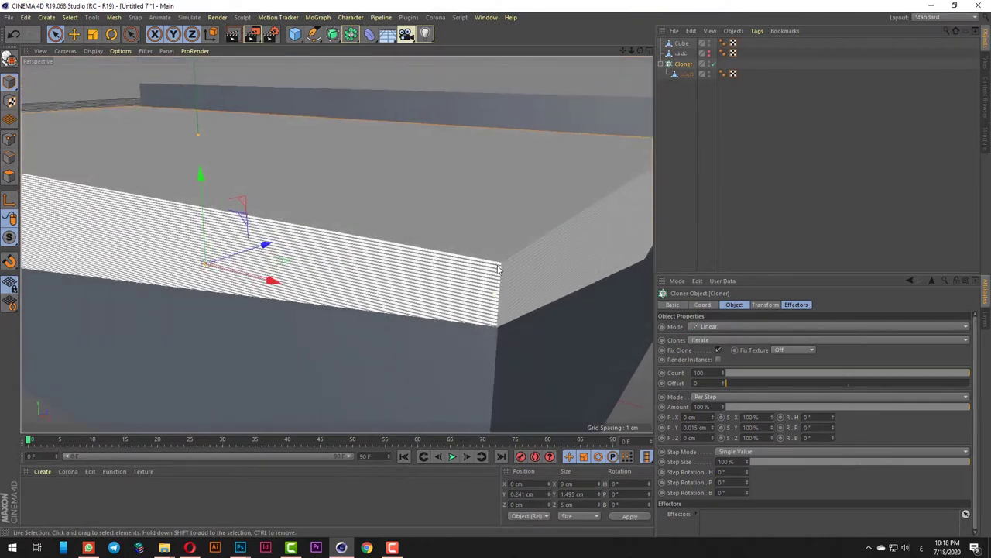
{"action": "scroll", "coordinate": [499, 270], "scroll_direction": "down", "scroll_amount": 8}
{"action": "left_click_drag", "start_coordinate": [500, 271], "coordinate": [475, 271], "text": "alt"}
{"action": "scroll", "coordinate": [486, 276], "scroll_direction": "down", "scroll_amount": 2}
{"action": "scroll", "coordinate": [477, 253], "scroll_direction": "up", "scroll_amount": 4}
{"action": "left_click", "coordinate": [708, 61]}
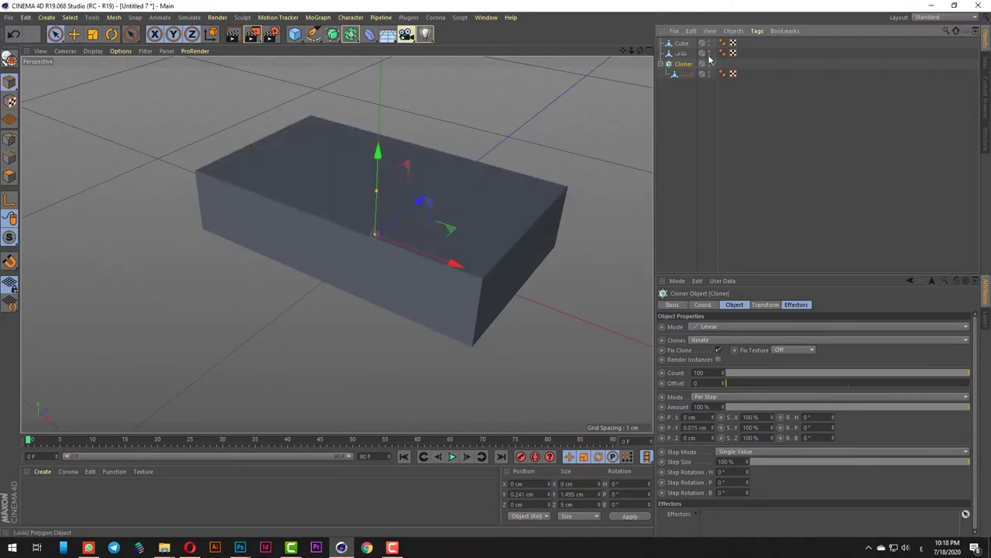
{"action": "left_click", "coordinate": [217, 251]}
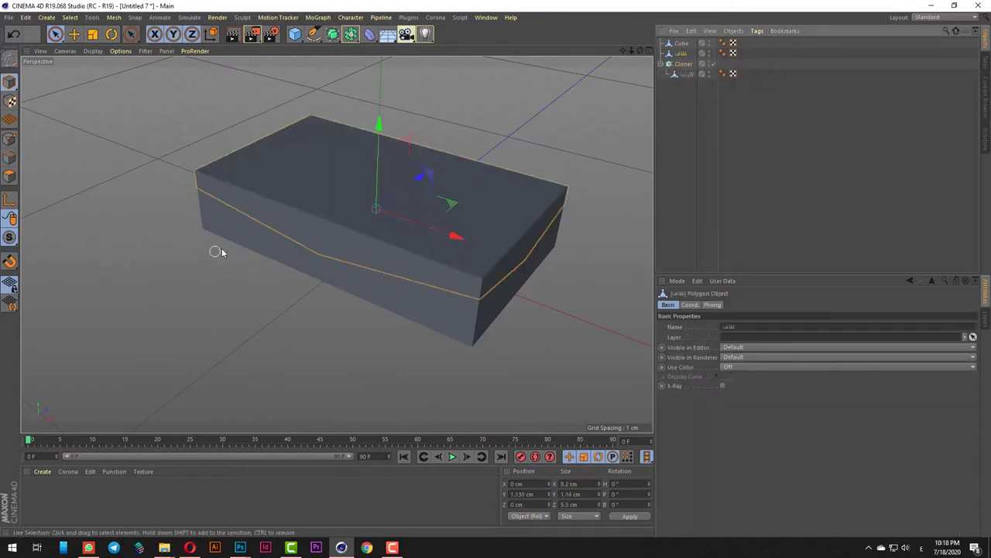
Enable snapping and move the cover's axis to its rear top edge, at Y 2.138 cm and Z 2.75 cm.
{"action": "key", "text": "F2"}
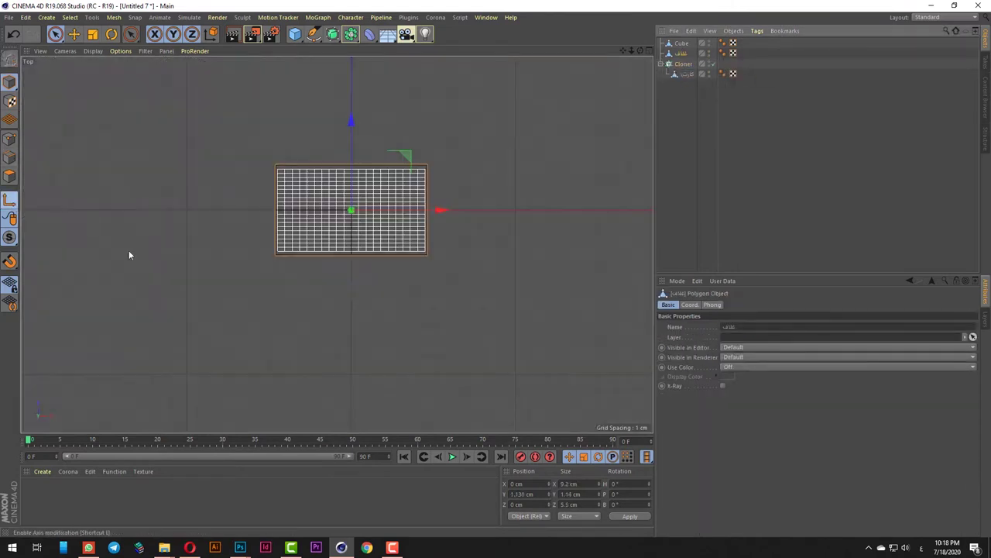
{"action": "scroll", "coordinate": [369, 165], "scroll_direction": "up", "scroll_amount": 3}
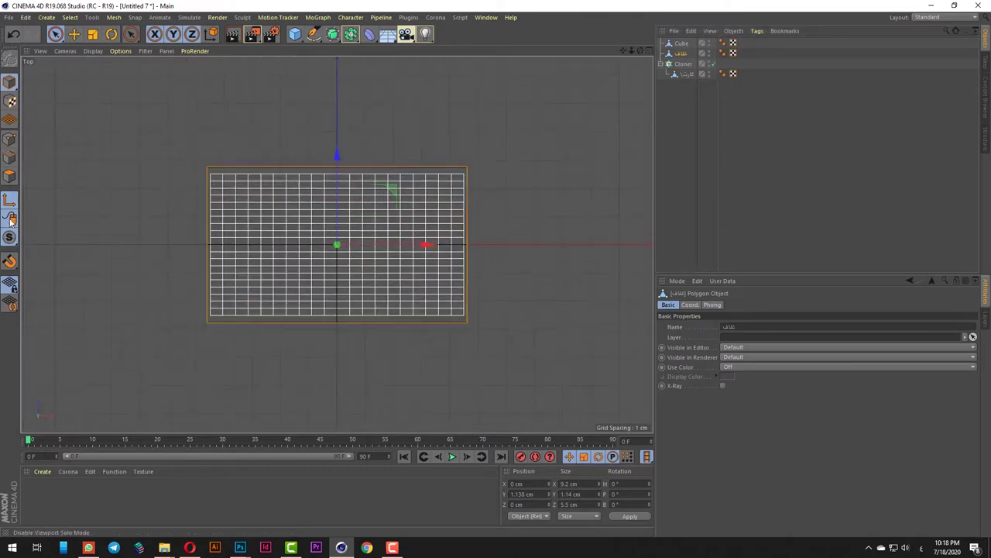
{"action": "left_click", "coordinate": [11, 266]}
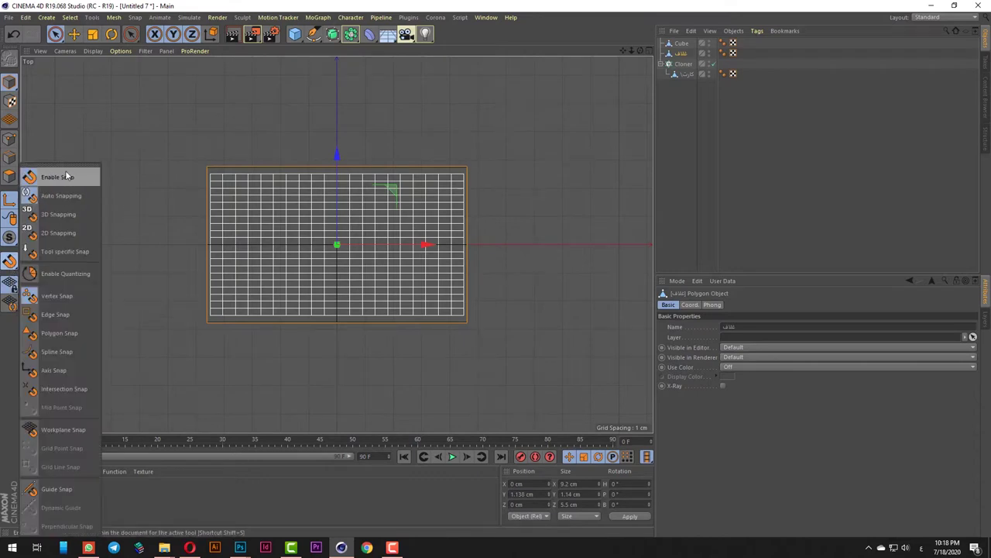
{"action": "left_click", "coordinate": [56, 313]}
{"action": "left_click_drag", "start_coordinate": [336, 151], "coordinate": [336, 95]}
{"action": "key", "text": "F4"}
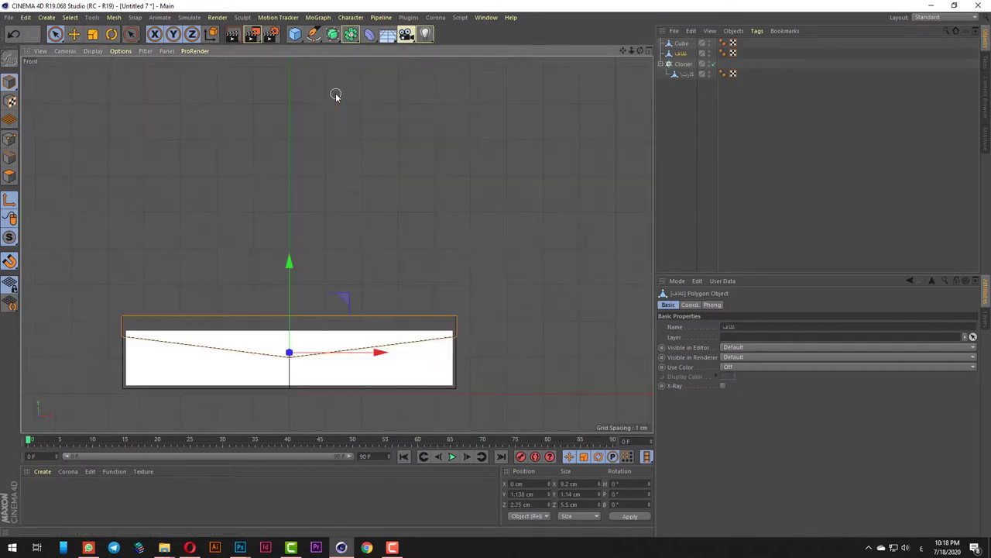
{"action": "key", "text": "F3"}
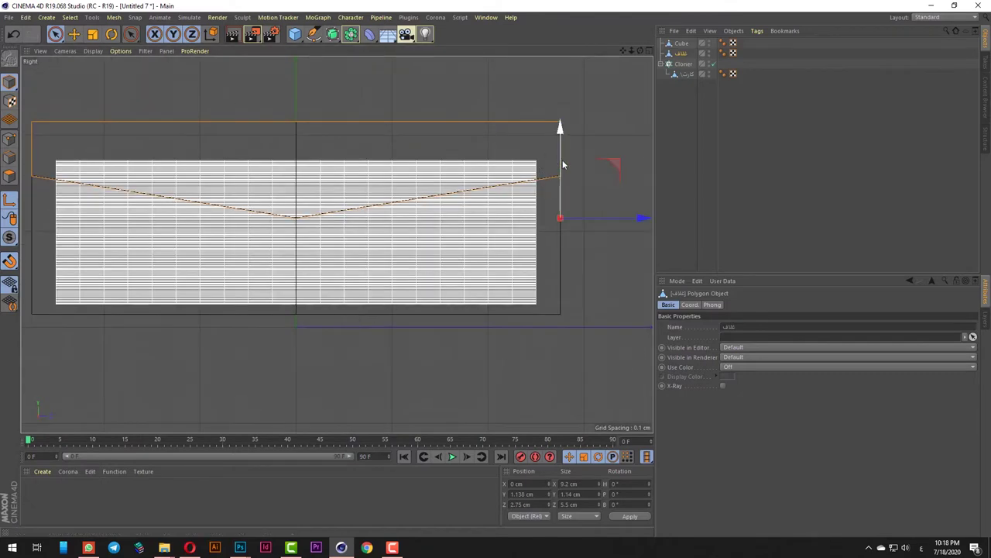
{"action": "left_click_drag", "start_coordinate": [562, 160], "coordinate": [571, 66]}
{"action": "key", "text": "F1"}
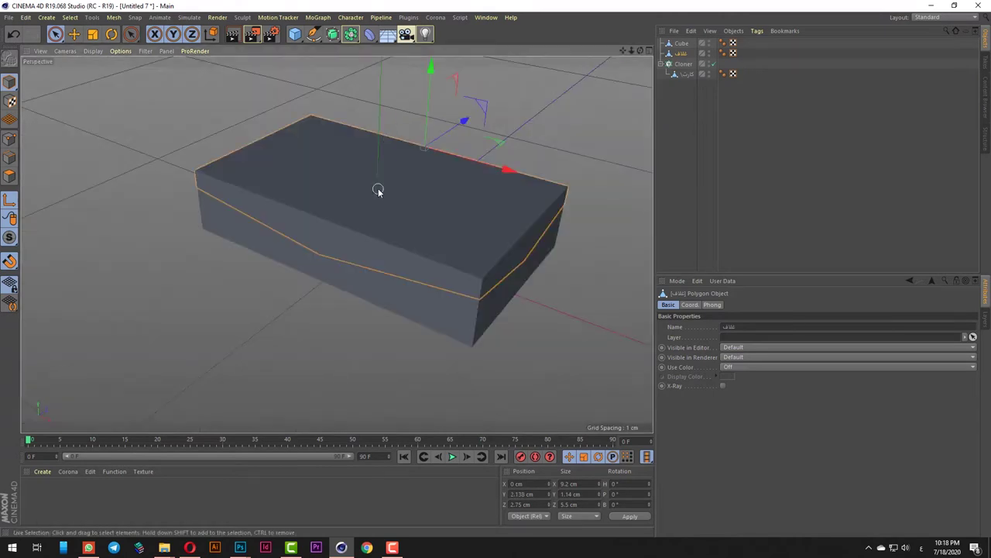
Rotate the cover open around its rear edge until it stands upright behind the card stack.
{"action": "left_click", "coordinate": [54, 35]}
{"action": "left_click", "coordinate": [9, 82]}
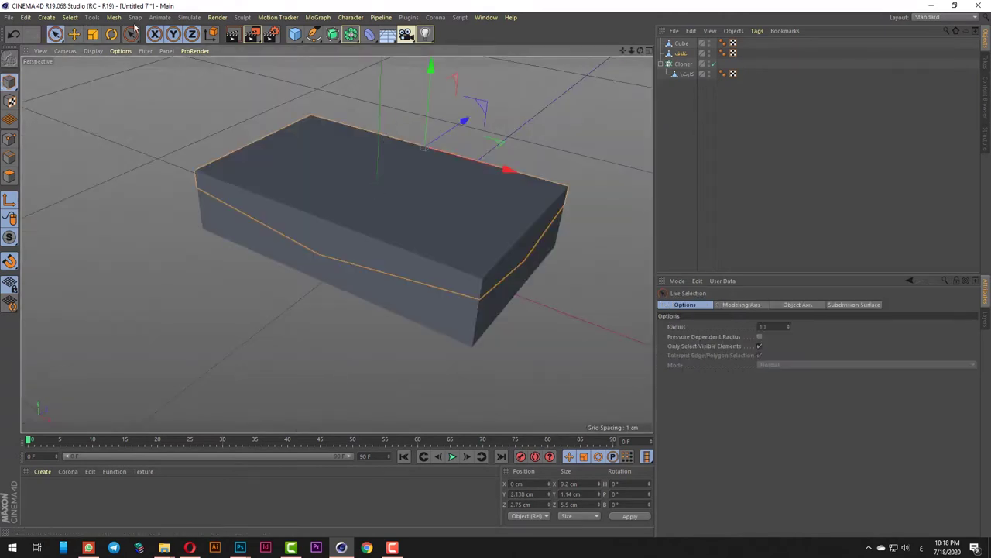
{"action": "left_click", "coordinate": [112, 36]}
{"action": "scroll", "coordinate": [182, 196], "scroll_direction": "down", "scroll_amount": 3}
{"action": "left_click_drag", "start_coordinate": [365, 201], "coordinate": [302, 193], "text": "alt"}
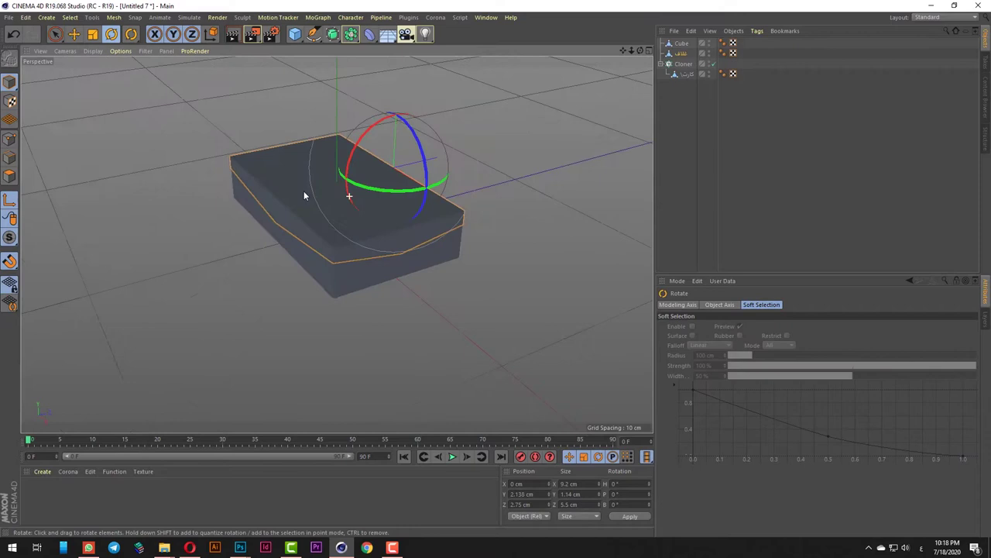
{"action": "left_click_drag", "start_coordinate": [384, 128], "coordinate": [507, 74]}
Select all of the غلاف cover's polygons in polygon mode and activate the Extrude tool.
{"action": "left_click", "coordinate": [9, 176]}
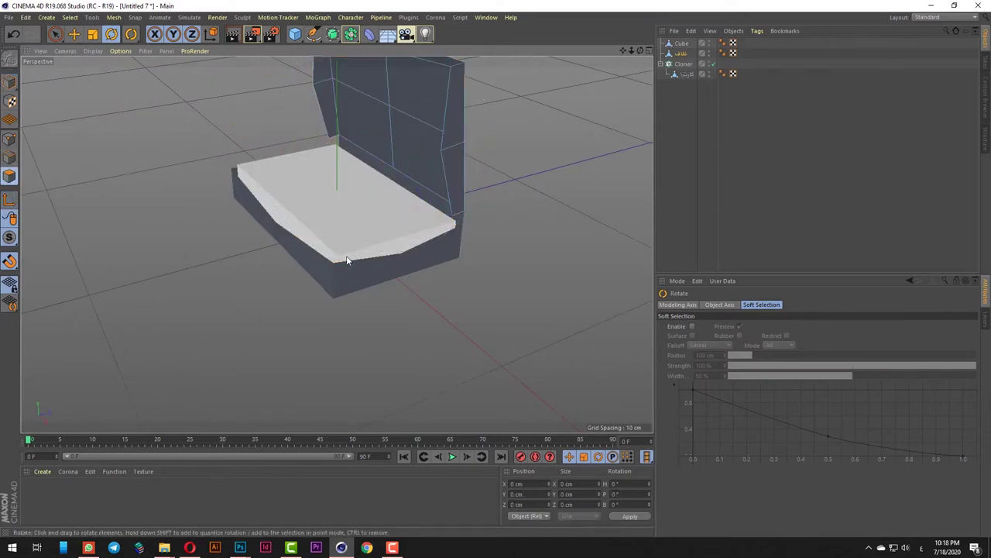
{"action": "scroll", "coordinate": [347, 259], "scroll_direction": "up", "scroll_amount": 3}
{"action": "right_click", "coordinate": [542, 161]}
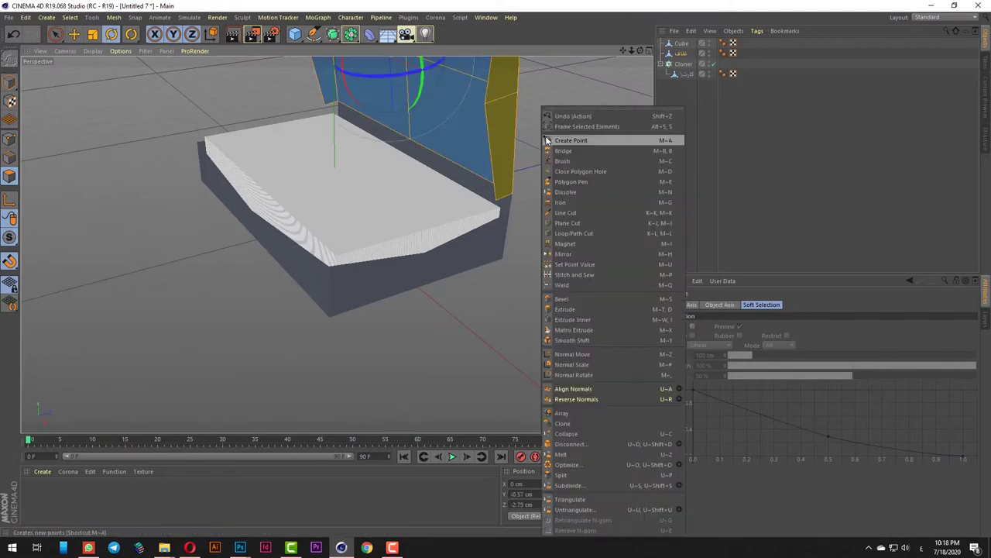
{"action": "left_click", "coordinate": [565, 310]}
{"action": "left_click_drag", "start_coordinate": [288, 409], "coordinate": [49, 166], "text": "alt"}
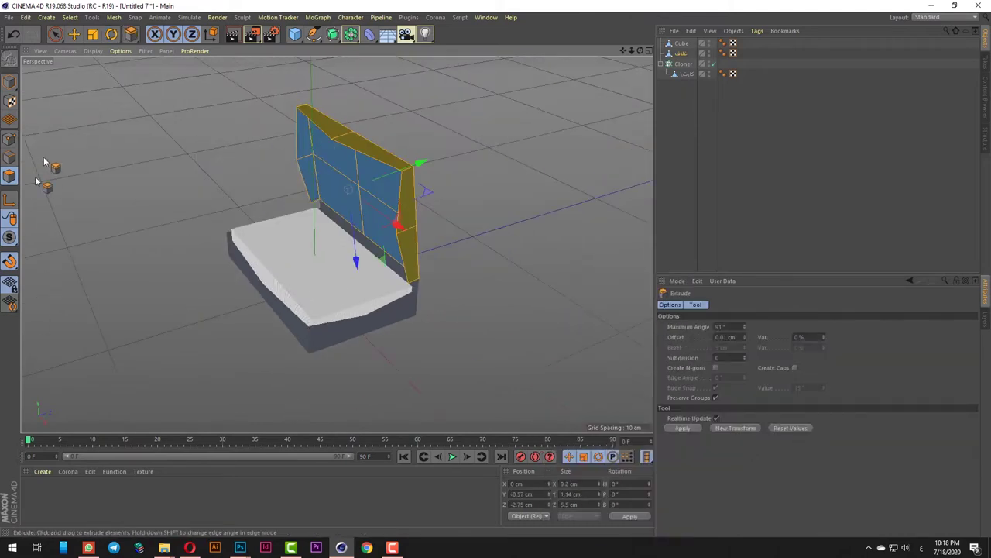
{"action": "scroll", "coordinate": [457, 202], "scroll_direction": "up", "scroll_amount": 3}
{"action": "right_click", "coordinate": [465, 224]}
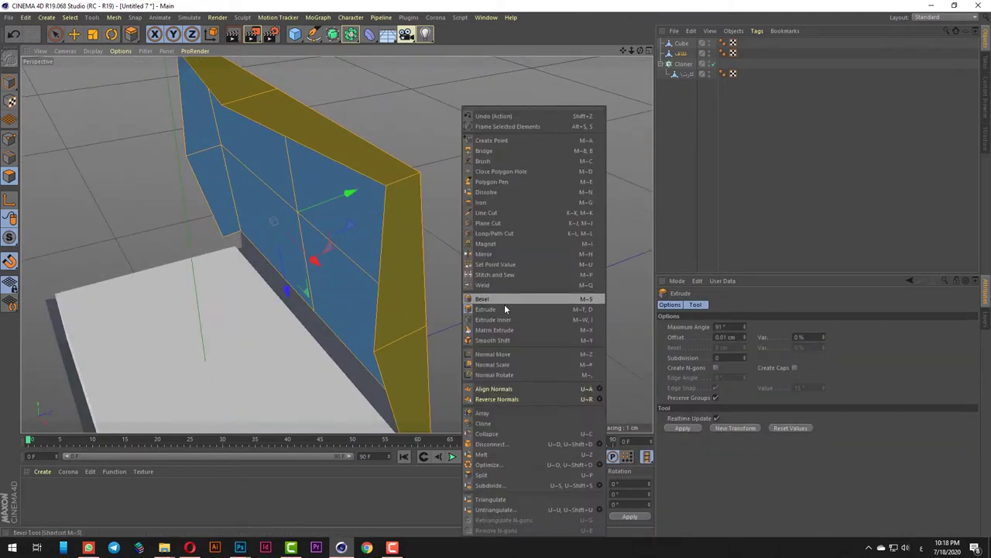
{"action": "left_click", "coordinate": [504, 303]}
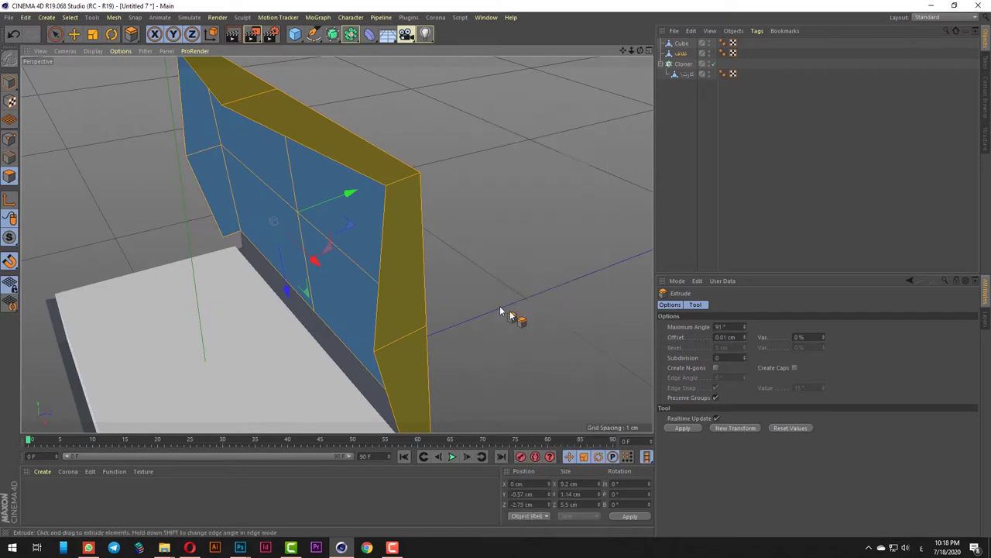
Try to extrude the cover's selected polygons with an offset of 0.01 cm.
{"action": "left_click", "coordinate": [685, 428]}
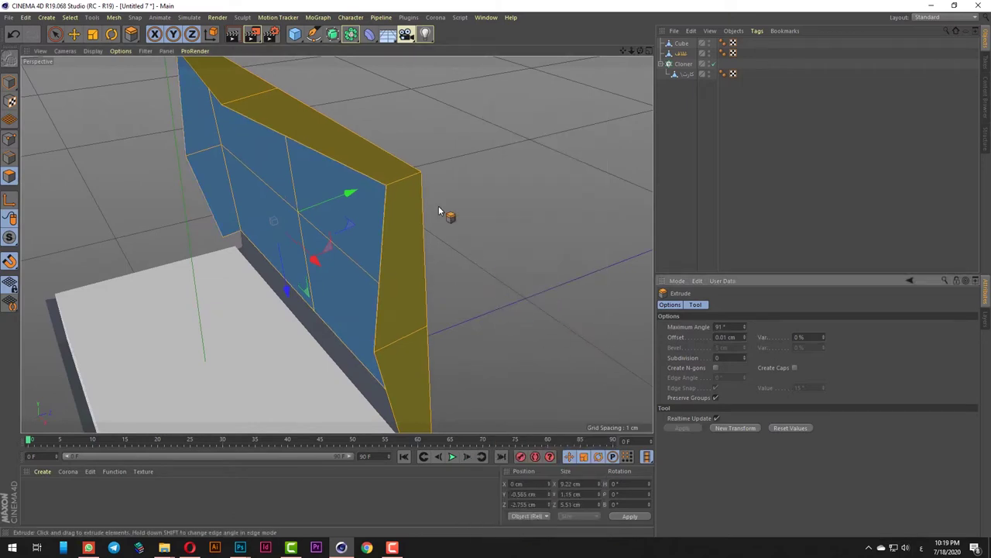
{"action": "scroll", "coordinate": [364, 177], "scroll_direction": "up", "scroll_amount": 2}
{"action": "left_click_drag", "start_coordinate": [364, 178], "coordinate": [698, 311], "text": "alt"}
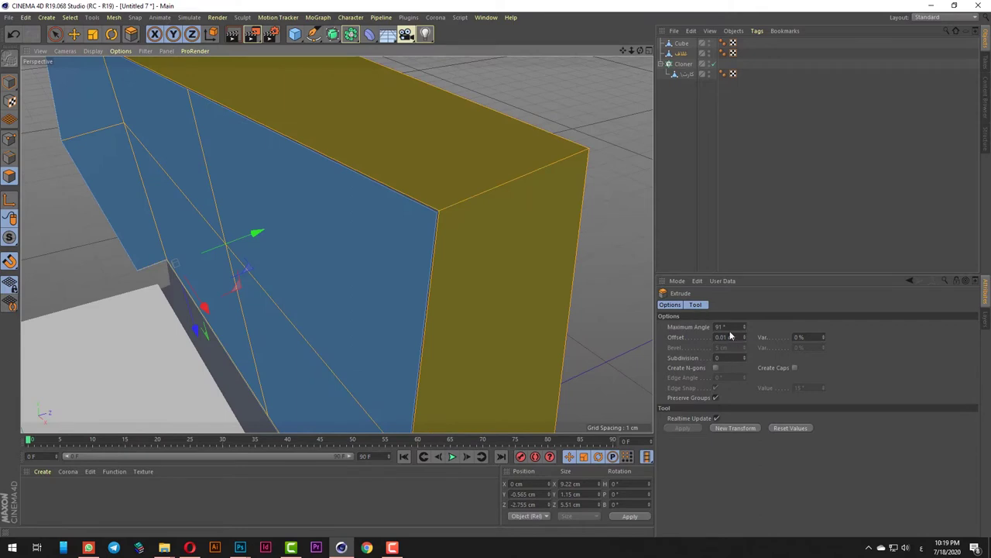
{"action": "key", "text": "ctrl+z"}
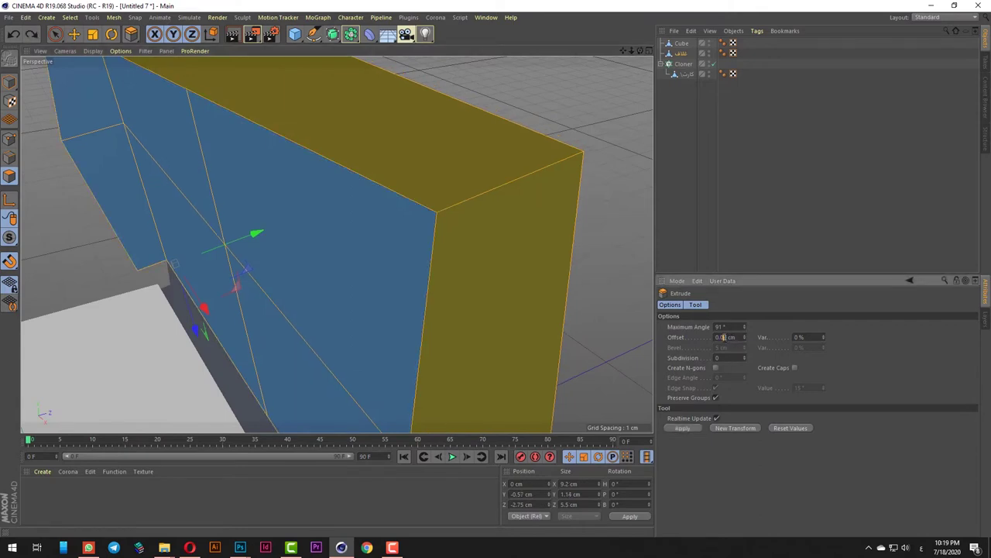
Extrude all of the cover's polygons with an offset of 0.05 cm.
{"action": "left_click", "coordinate": [690, 429]}
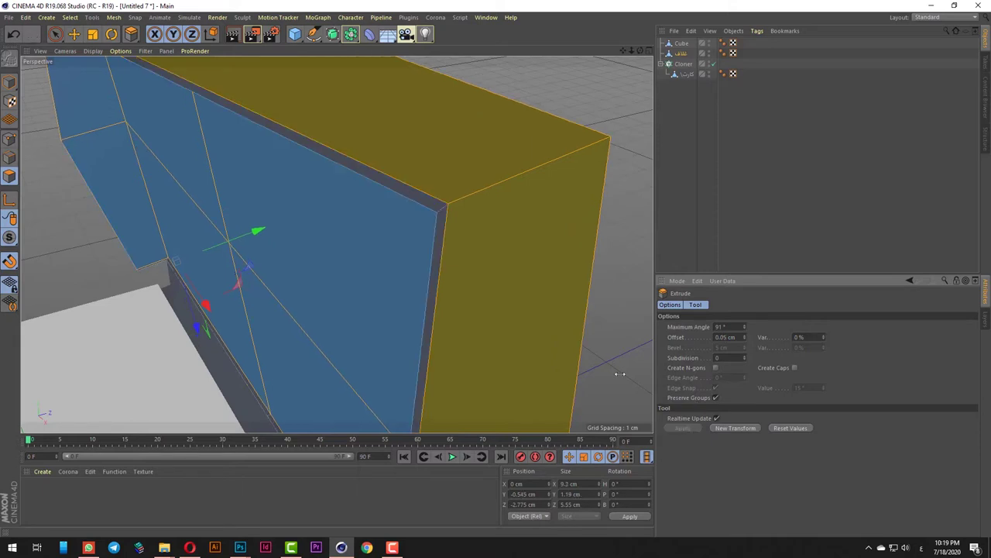
{"action": "left_click_drag", "start_coordinate": [500, 260], "coordinate": [519, 163], "text": "alt"}
{"action": "right_click_drag", "start_coordinate": [520, 164], "coordinate": [536, 248], "text": "alt"}
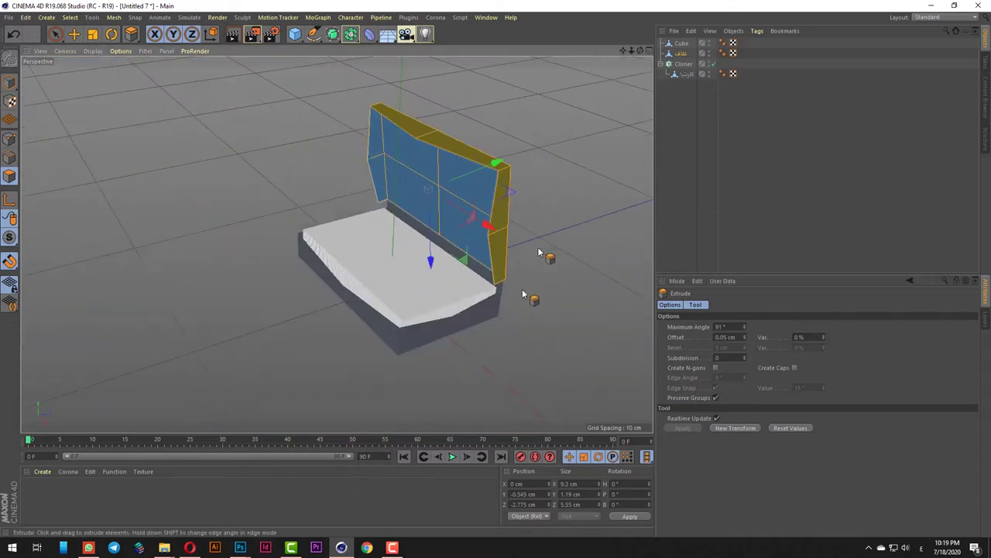
{"action": "right_click_drag", "start_coordinate": [547, 306], "coordinate": [645, 195], "text": "alt"}
Extrude all polygons of the Cube box by 0.05 cm with Realtime Update turned off, and return to model mode.
{"action": "left_click", "coordinate": [682, 45]}
{"action": "key", "text": "ctrl+z"}
{"action": "key", "text": "ctrl+z"}
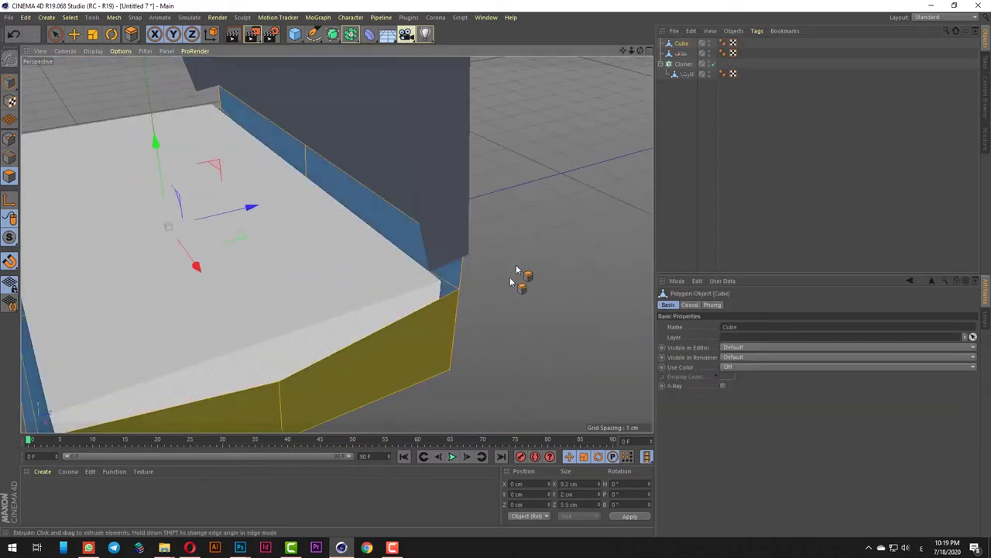
{"action": "right_click", "coordinate": [525, 282]}
{"action": "left_click", "coordinate": [550, 310]}
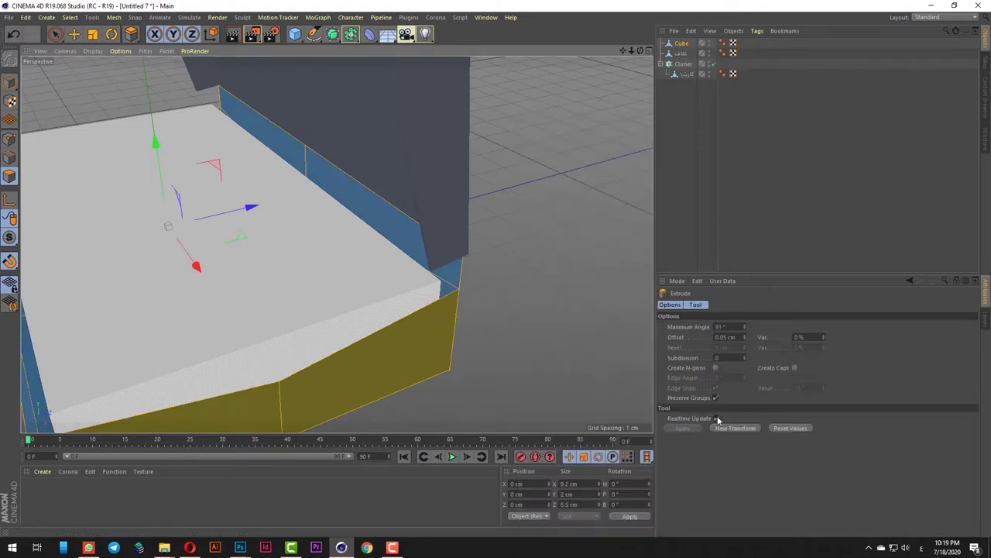
{"action": "left_click", "coordinate": [718, 419]}
{"action": "left_click", "coordinate": [689, 430]}
{"action": "right_click_drag", "start_coordinate": [503, 285], "coordinate": [277, 106], "text": "alt"}
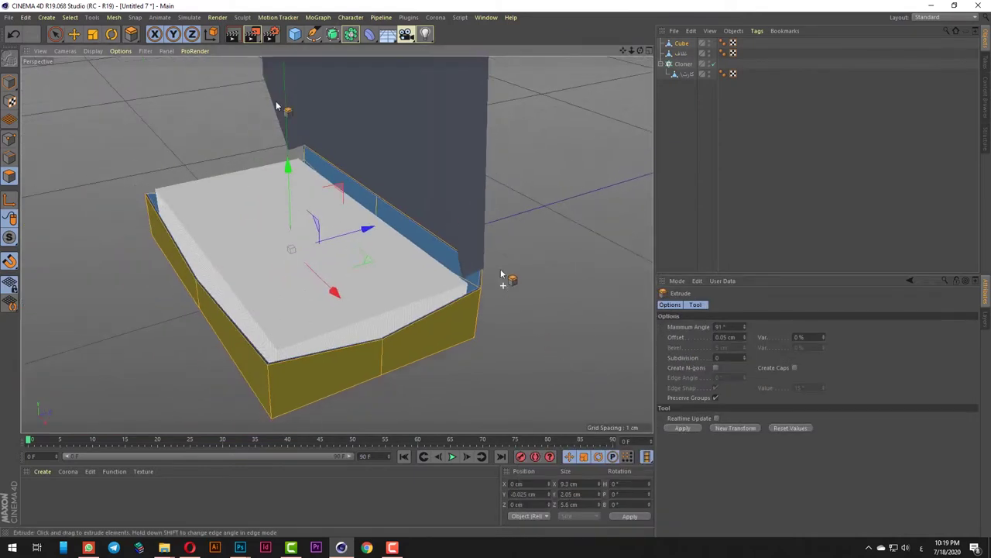
{"action": "left_click", "coordinate": [55, 34]}
{"action": "left_click", "coordinate": [9, 82]}
Render the perspective view and examine the open card box and its card stack from the front.
{"action": "right_click_drag", "start_coordinate": [424, 263], "coordinate": [299, 57], "text": "alt"}
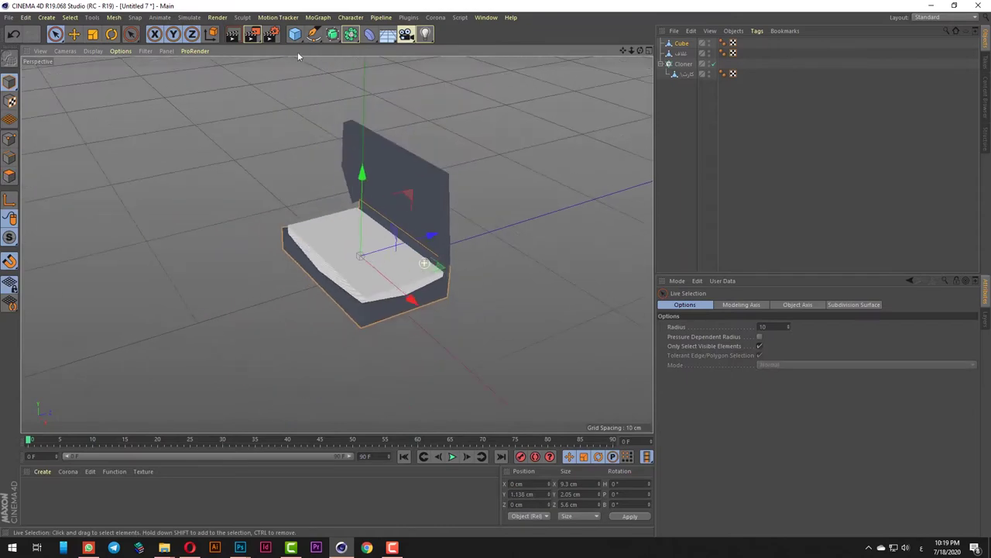
{"action": "key", "text": "ctrl+r"}
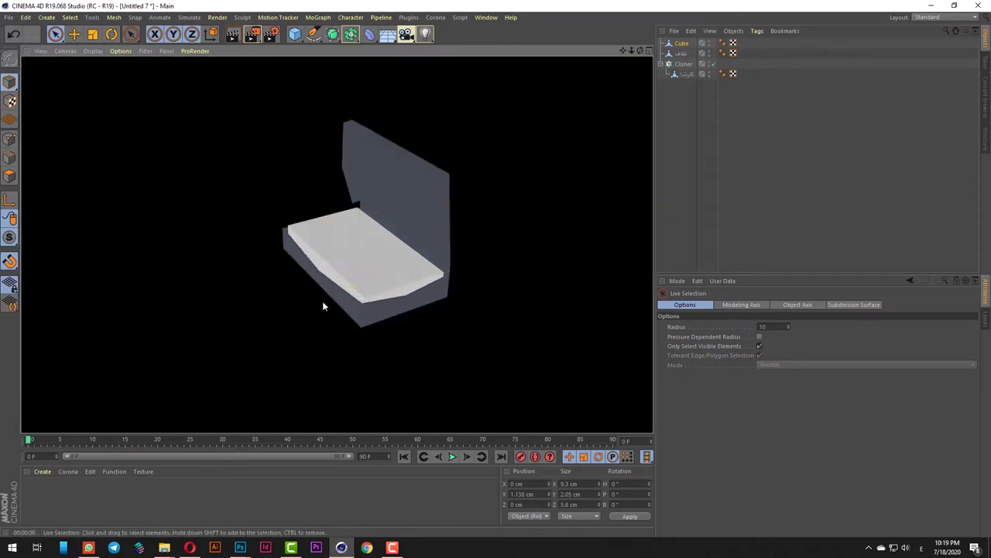
{"action": "scroll", "coordinate": [338, 279], "scroll_direction": "up", "scroll_amount": 8}
{"action": "left_click_drag", "start_coordinate": [338, 281], "coordinate": [428, 274], "text": "alt"}
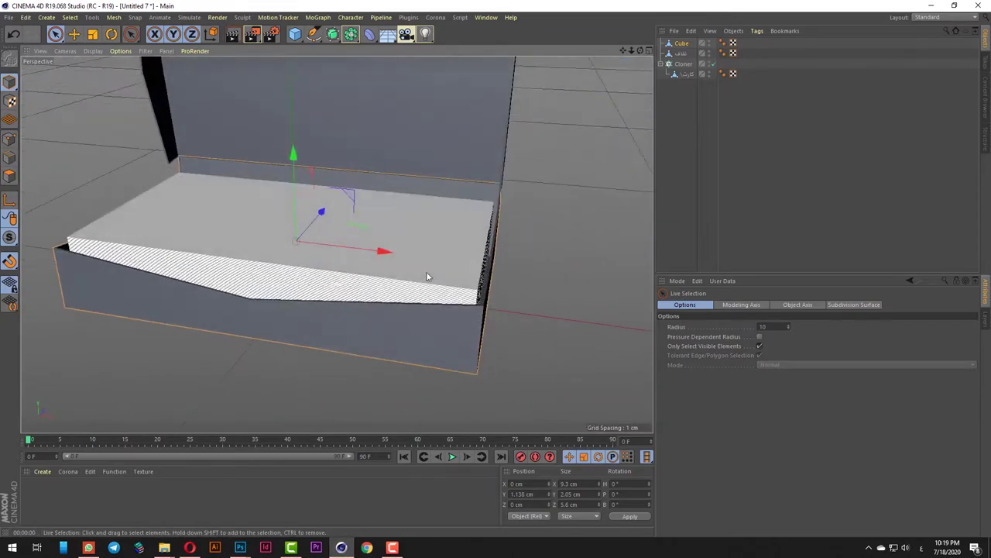
{"action": "scroll", "coordinate": [475, 227], "scroll_direction": "down", "scroll_amount": 5}
{"action": "left_click_drag", "start_coordinate": [476, 227], "coordinate": [420, 257], "text": "alt"}
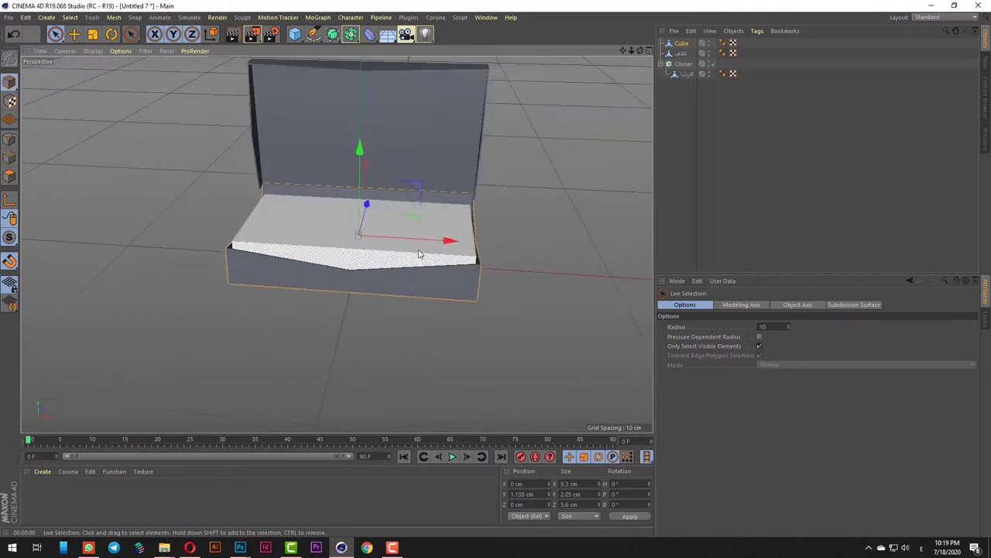
Open the recent PENCEL.c4d scene and copy its hdr, Corona Sky and Extrude.1 objects.
{"action": "left_click", "coordinate": [11, 17]}
{"action": "mouse_move", "coordinate": [69, 216]}
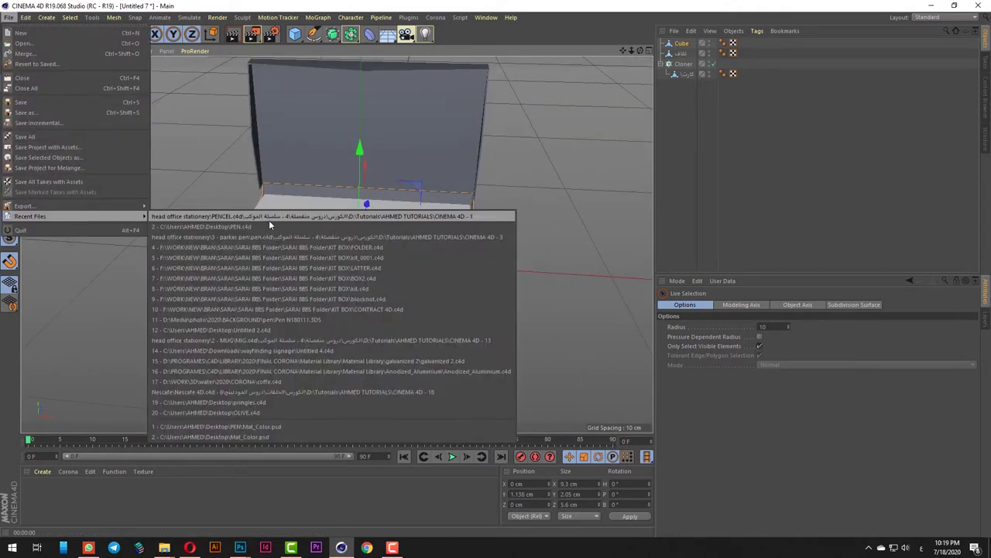
{"action": "left_click", "coordinate": [303, 216]}
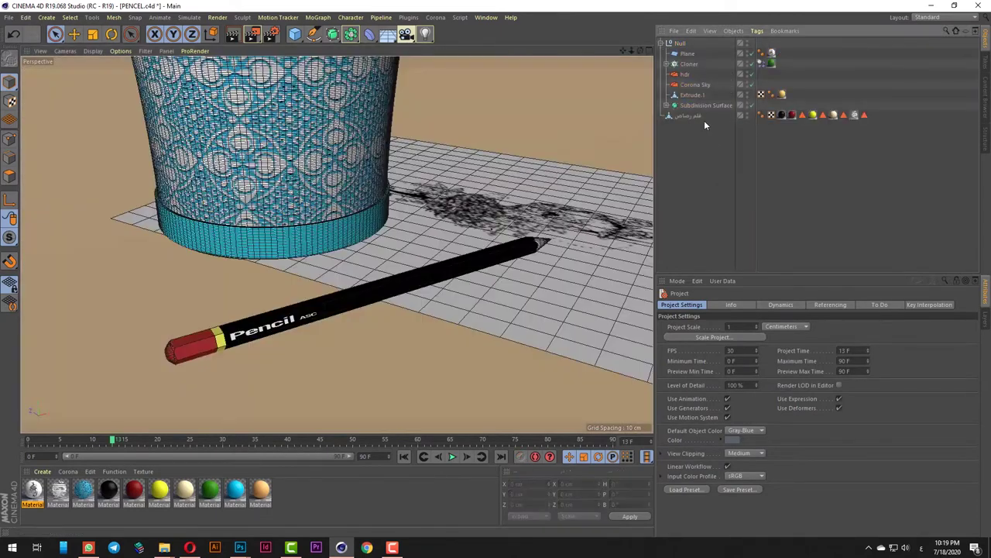
{"action": "left_click", "coordinate": [686, 76]}
{"action": "left_click", "coordinate": [691, 86], "text": "ctrl"}
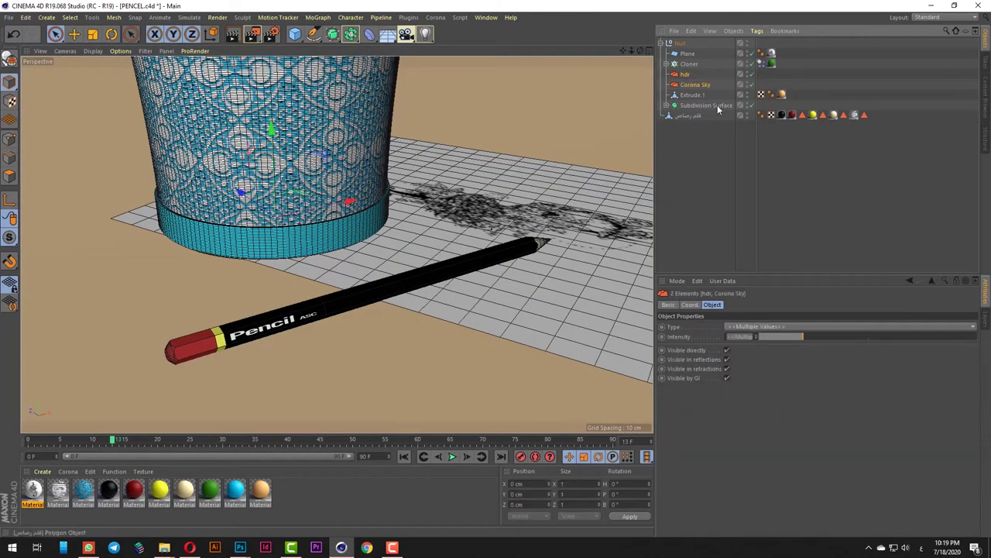
{"action": "left_click", "coordinate": [693, 96], "text": "ctrl"}
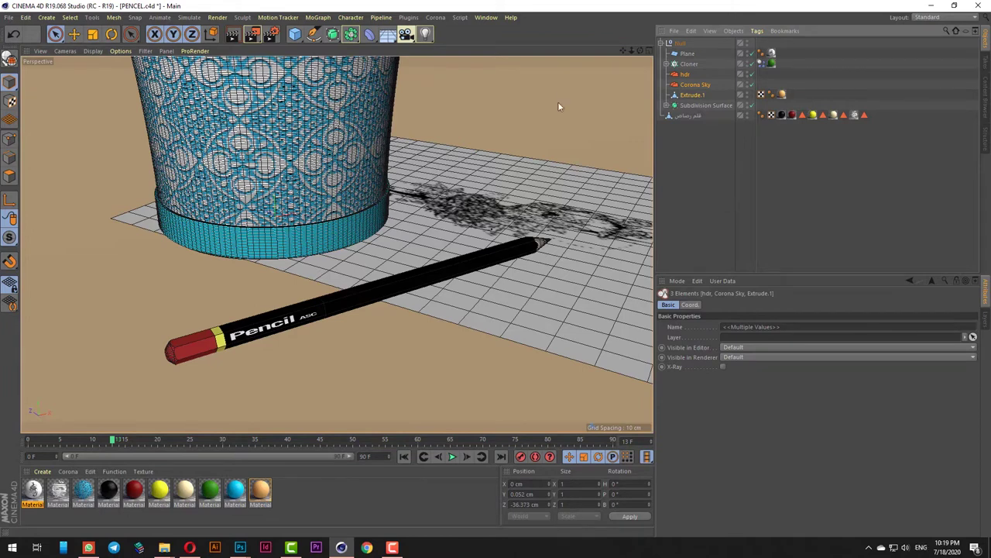
Return to the Untitled 7 card box scene and paste the copied sky lights and backdrop into it.
{"action": "left_click", "coordinate": [487, 17]}
{"action": "left_click", "coordinate": [527, 271]}
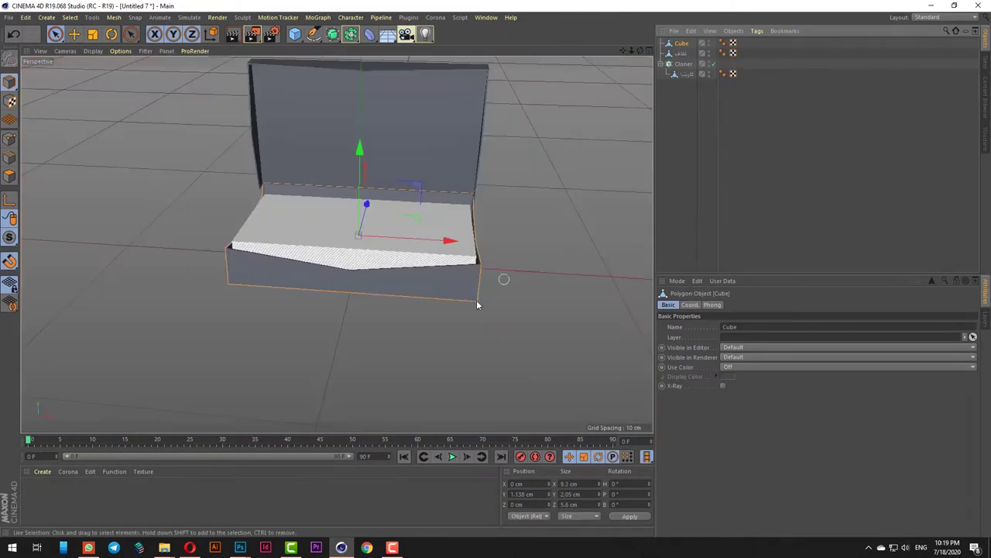
{"action": "key", "text": "ctrl+v"}
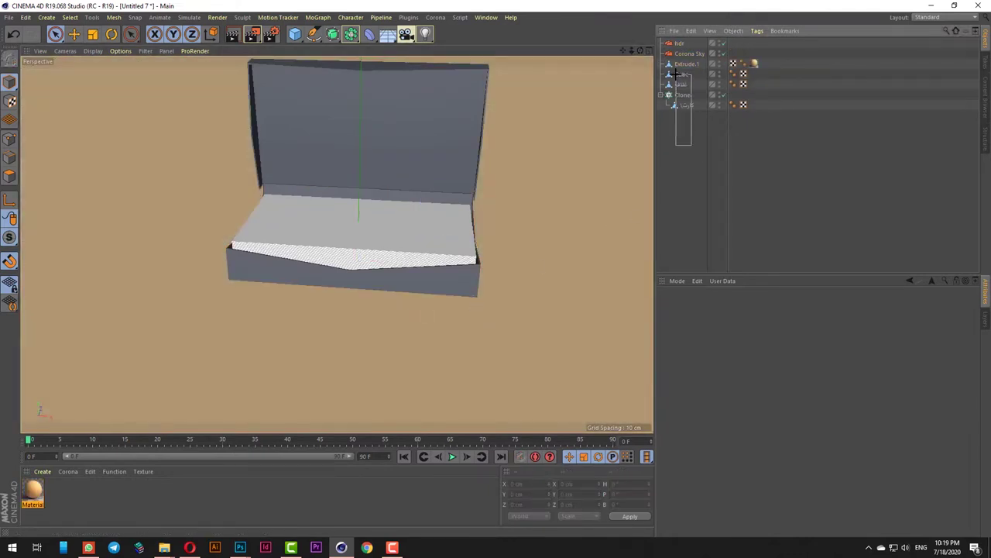
Try to lower the Extrude.1 backdrop slightly beneath the box in the front view.
{"action": "left_click_drag", "start_coordinate": [675, 74], "coordinate": [676, 74]}
{"action": "key", "text": "F4"}
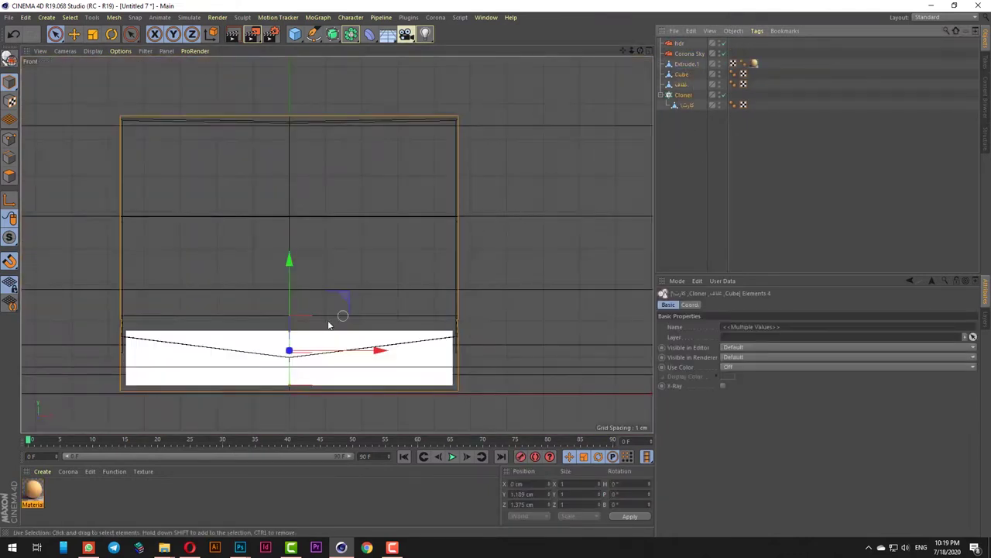
{"action": "left_click", "coordinate": [690, 64]}
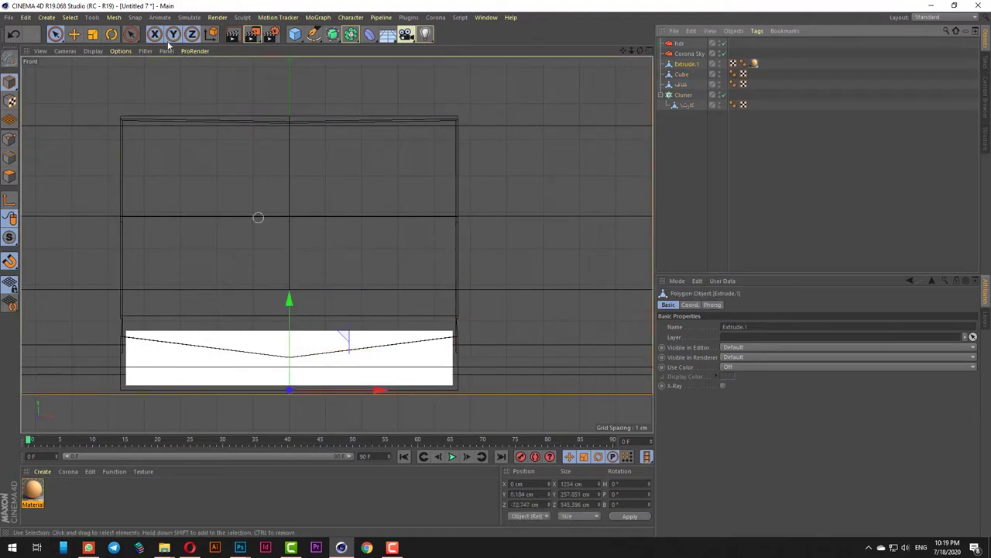
{"action": "left_click_drag", "start_coordinate": [288, 300], "coordinate": [288, 303]}
{"action": "key", "text": "F1"}
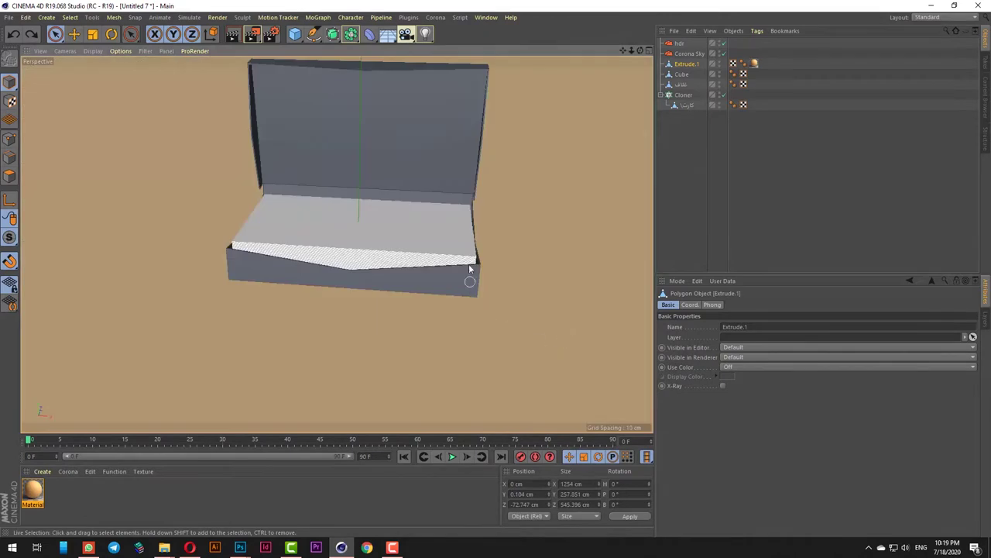
Select the Cube box, its cover and the Cloner card stack and lower them together slightly toward the backdrop floor.
{"action": "scroll", "coordinate": [468, 265], "scroll_direction": "up", "scroll_amount": 4}
{"action": "left_click_drag", "start_coordinate": [442, 317], "coordinate": [460, 295], "text": "alt"}
{"action": "left_click", "coordinate": [462, 293]}
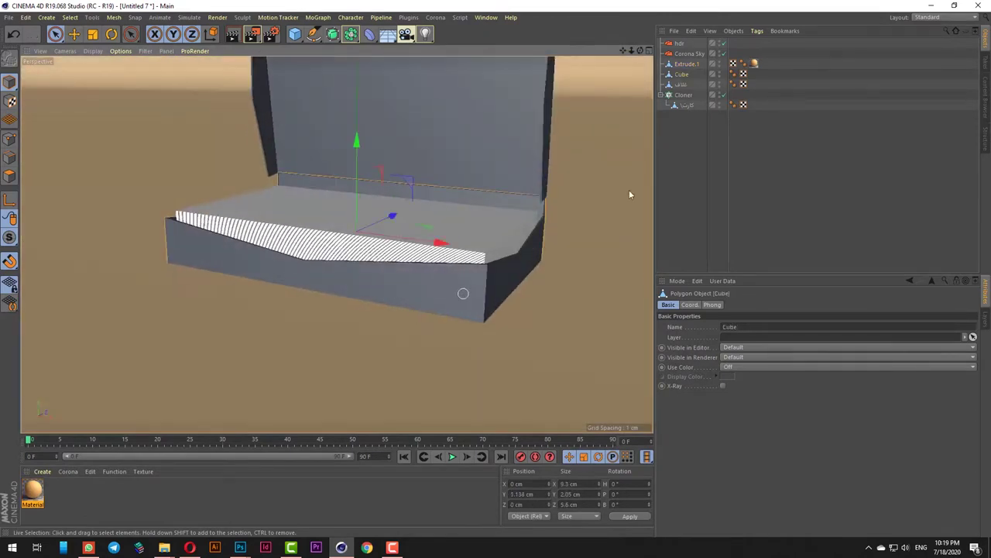
{"action": "left_click", "coordinate": [679, 85]}
{"action": "left_click_drag", "start_coordinate": [678, 77], "coordinate": [678, 74]}
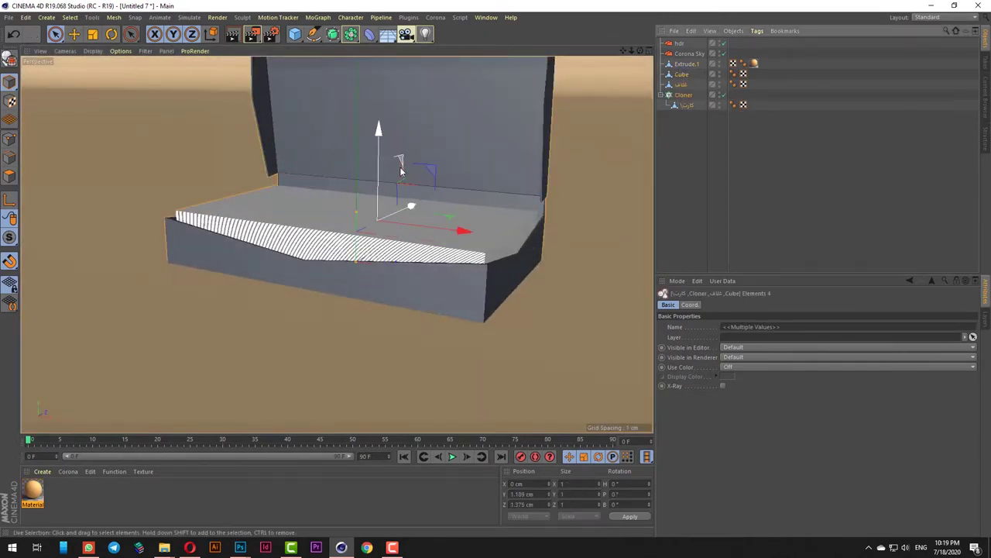
{"action": "key", "text": "F4"}
{"action": "key", "text": "o"}
{"action": "left_click_drag", "start_coordinate": [286, 307], "coordinate": [312, 290]}
Lower the Extrude.1 backdrop in the front view to a Y position of about 0.045 cm.
{"action": "left_click", "coordinate": [685, 64]}
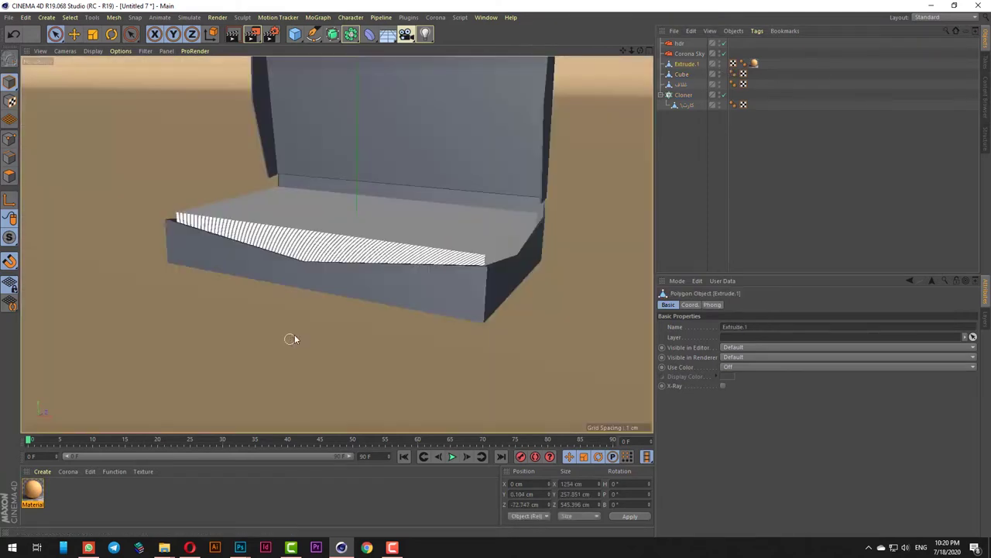
{"action": "key", "text": "F1"}
{"action": "left_click_drag", "start_coordinate": [306, 338], "coordinate": [389, 308], "text": "alt"}
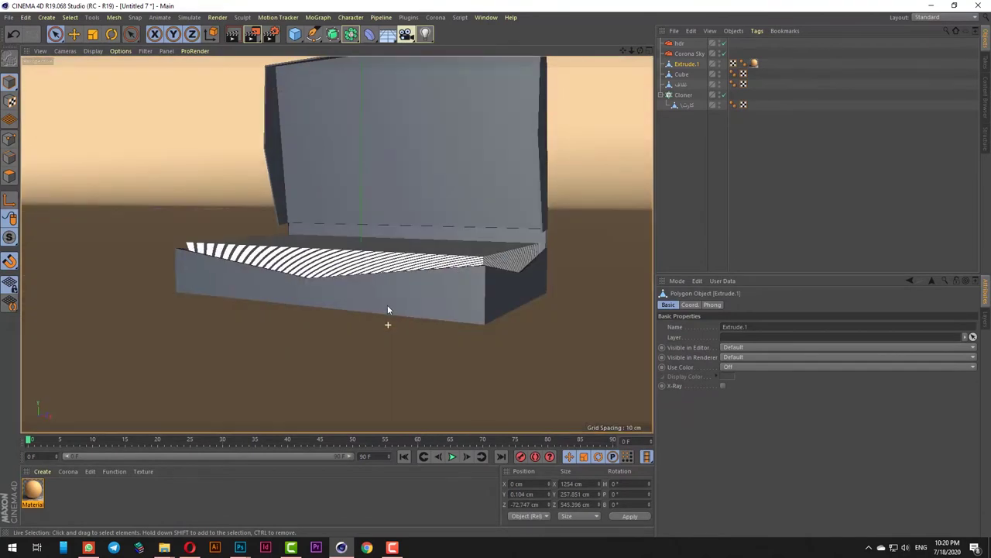
{"action": "key", "text": "F4"}
{"action": "left_click_drag", "start_coordinate": [293, 305], "coordinate": [296, 302]}
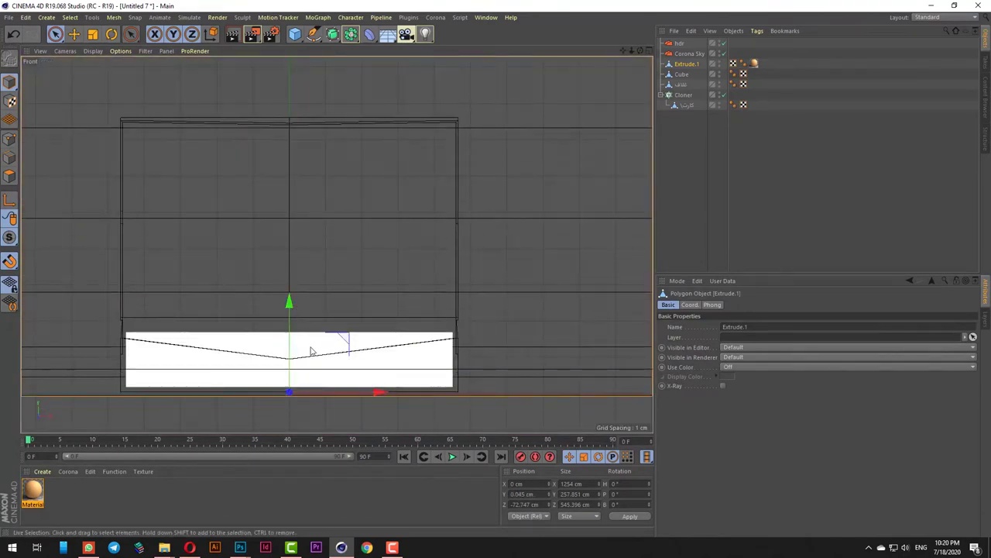
Center the Extrude.1 backdrop's axis on its geometry and lower the axis to its floor at about Y 0.282 cm.
{"action": "left_click", "coordinate": [114, 18]}
{"action": "mouse_move", "coordinate": [125, 113]}
{"action": "left_click", "coordinate": [190, 133]}
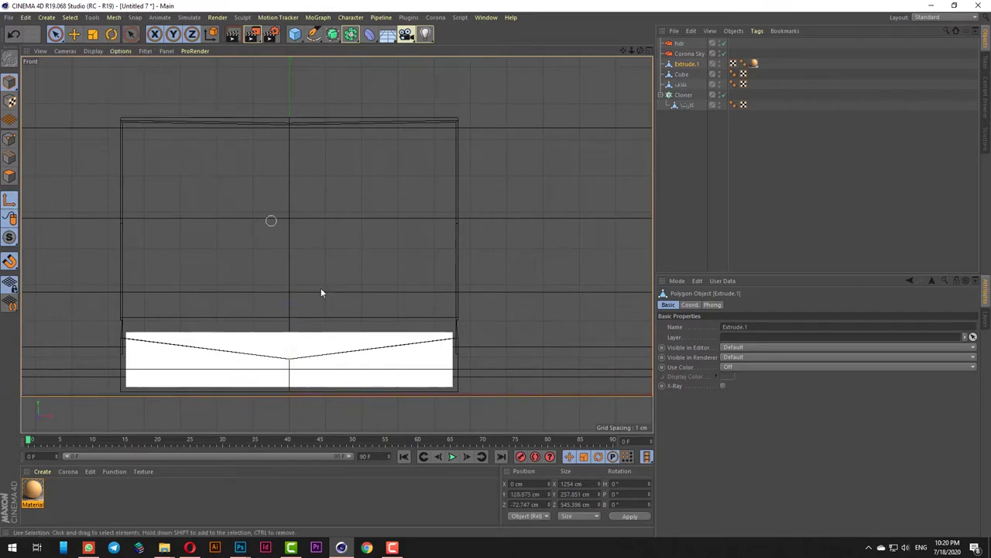
{"action": "key", "text": "F3"}
{"action": "scroll", "coordinate": [438, 293], "scroll_direction": "down", "scroll_amount": 10}
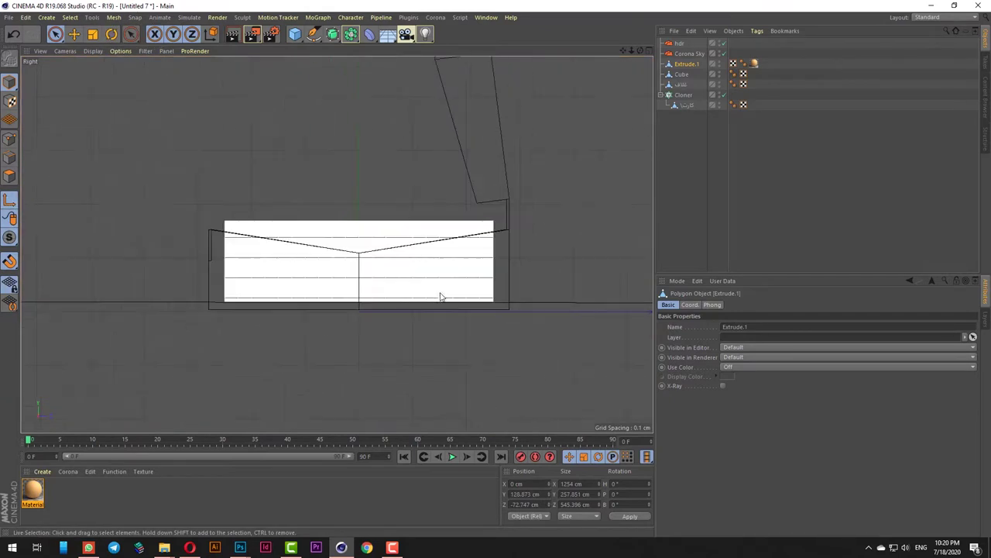
{"action": "scroll", "coordinate": [435, 288], "scroll_direction": "down", "scroll_amount": 3}
{"action": "scroll", "coordinate": [435, 287], "scroll_direction": "up", "scroll_amount": 10}
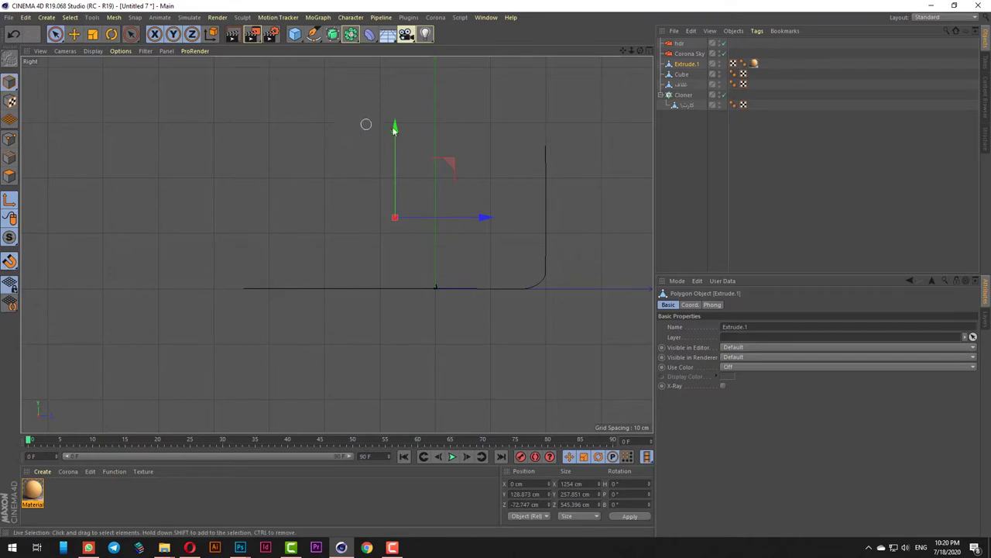
{"action": "left_click_drag", "start_coordinate": [397, 136], "coordinate": [396, 265]}
Snap the backdrop's axis to its front vertex at Z -345.445 cm and set the backdrop's Y position to 0 cm.
{"action": "scroll", "coordinate": [413, 314], "scroll_direction": "up", "scroll_amount": 6}
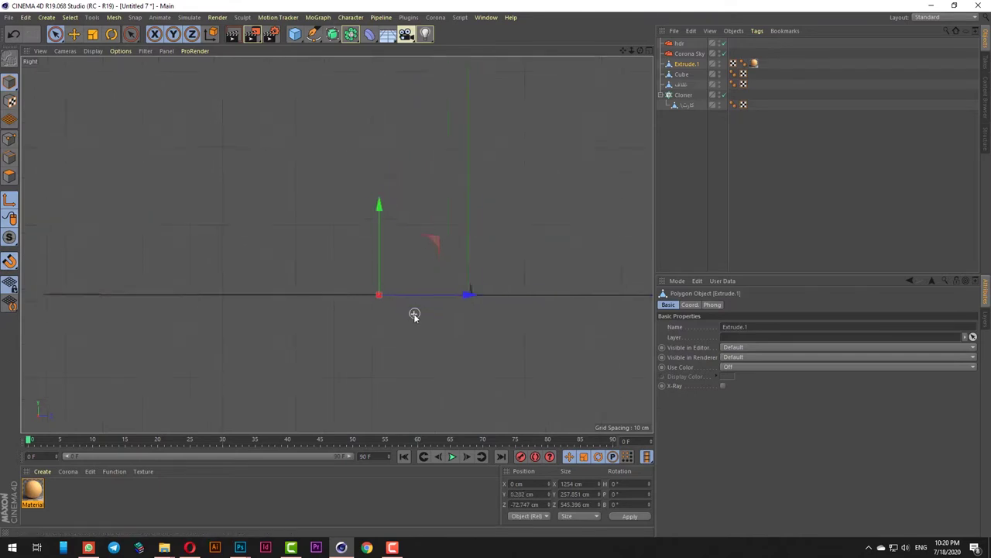
{"action": "scroll", "coordinate": [522, 281], "scroll_direction": "down", "scroll_amount": 6}
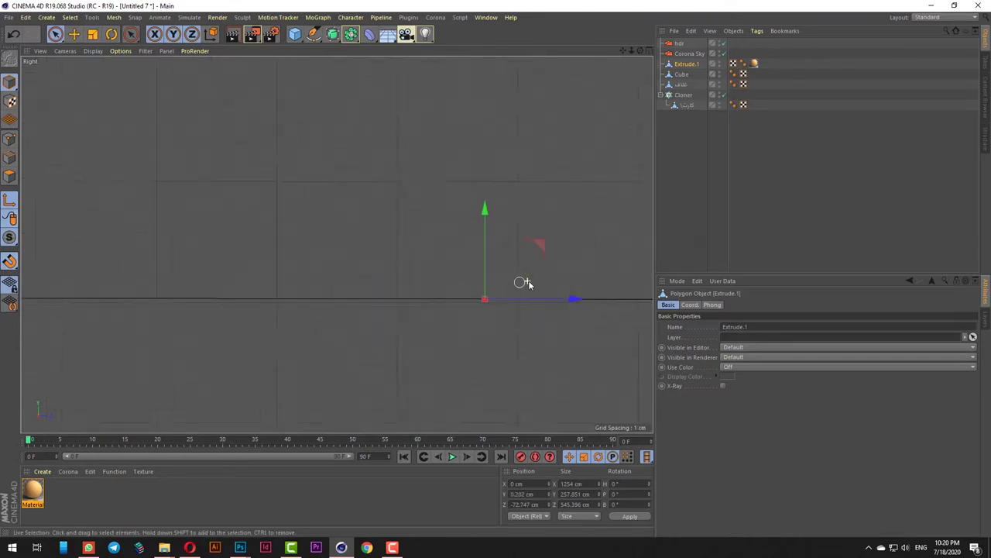
{"action": "left_click_drag", "start_coordinate": [584, 285], "coordinate": [454, 281]}
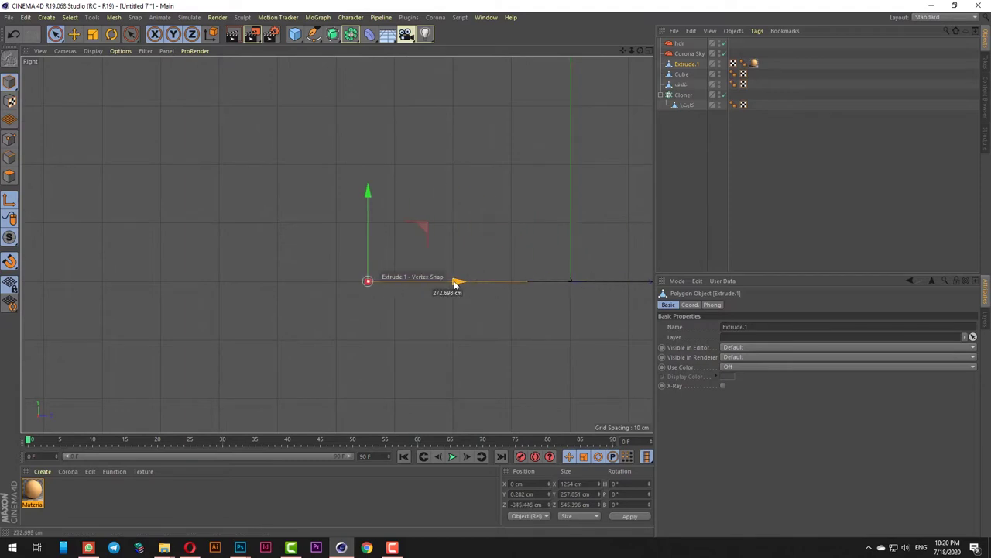
{"action": "key", "text": "F1"}
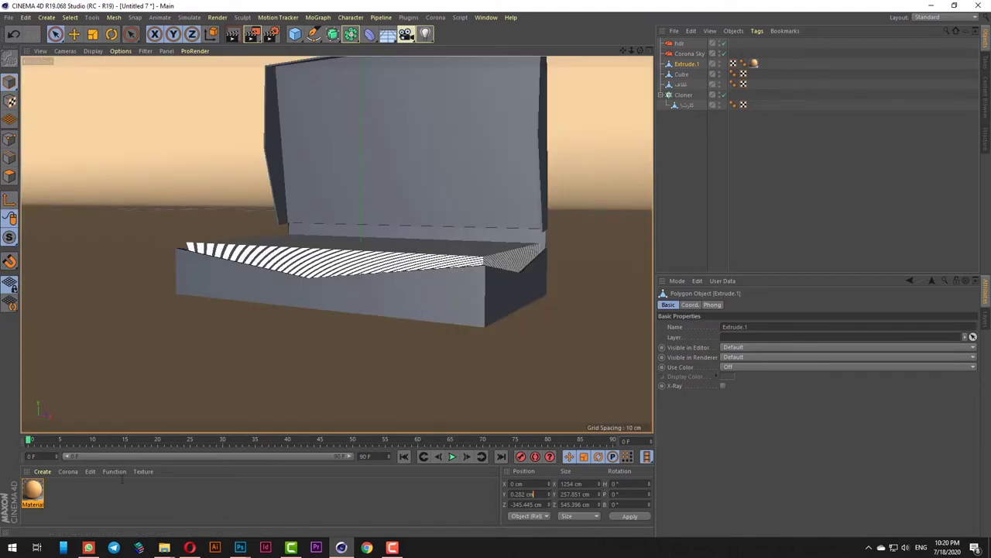
{"action": "key", "text": "F4"}
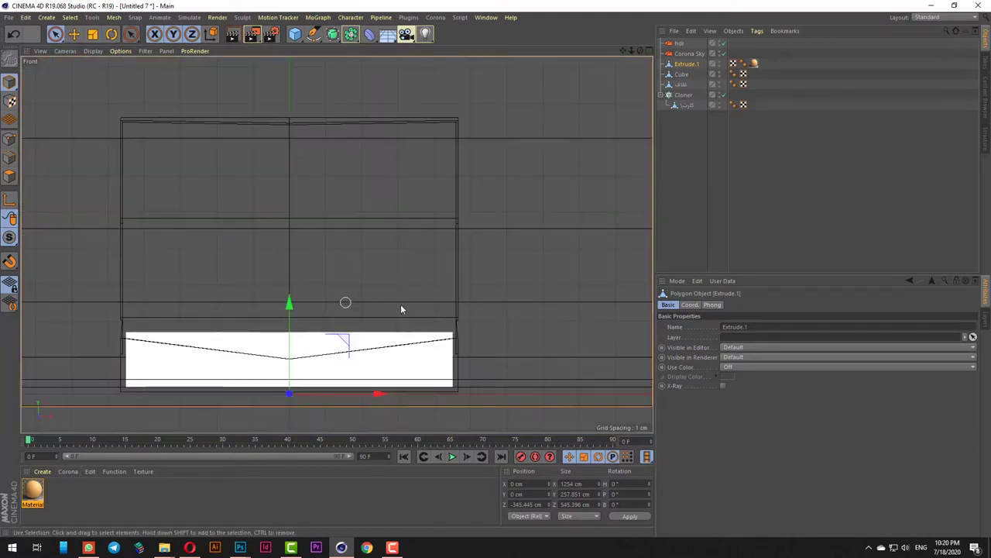
Examine how the box sits on the backdrop floor in the perspective and front views and render the perspective view.
{"action": "key", "text": "F1"}
{"action": "mouse_move", "coordinate": [398, 325]}
{"action": "left_mouse_down", "text": "alt"}
{"action": "mouse_move", "coordinate": [399, 274]}
{"action": "mouse_move", "coordinate": [413, 331]}
{"action": "left_mouse_up", "text": "alt"}
{"action": "scroll", "coordinate": [405, 228], "scroll_direction": "down", "scroll_amount": 3}
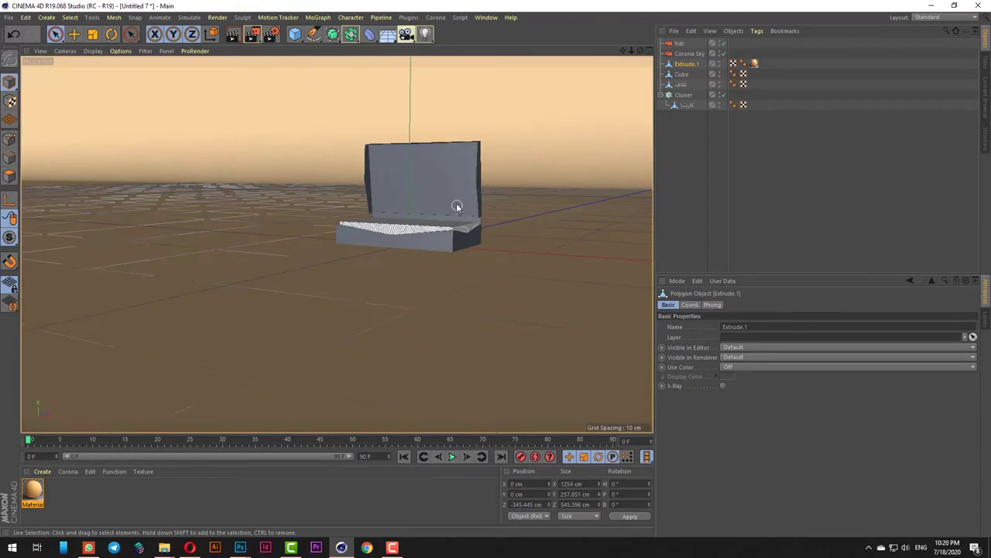
{"action": "left_click", "coordinate": [448, 246]}
{"action": "key", "text": "F4"}
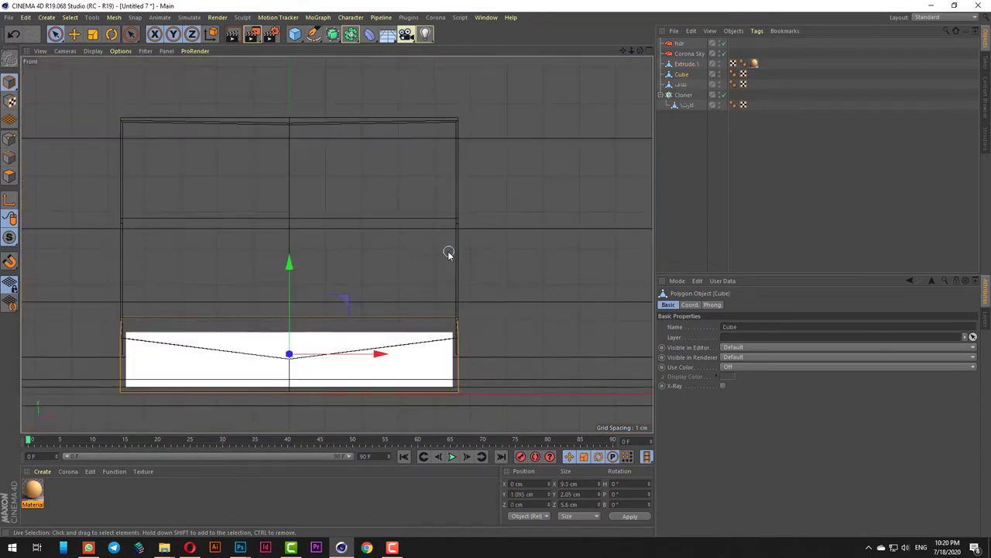
{"action": "key", "text": "F1"}
{"action": "scroll", "coordinate": [448, 153], "scroll_direction": "up", "scroll_amount": 4}
{"action": "left_click_drag", "start_coordinate": [447, 155], "coordinate": [393, 229], "text": "alt"}
{"action": "left_click", "coordinate": [236, 34]}
{"action": "key", "text": "ctrl+r"}
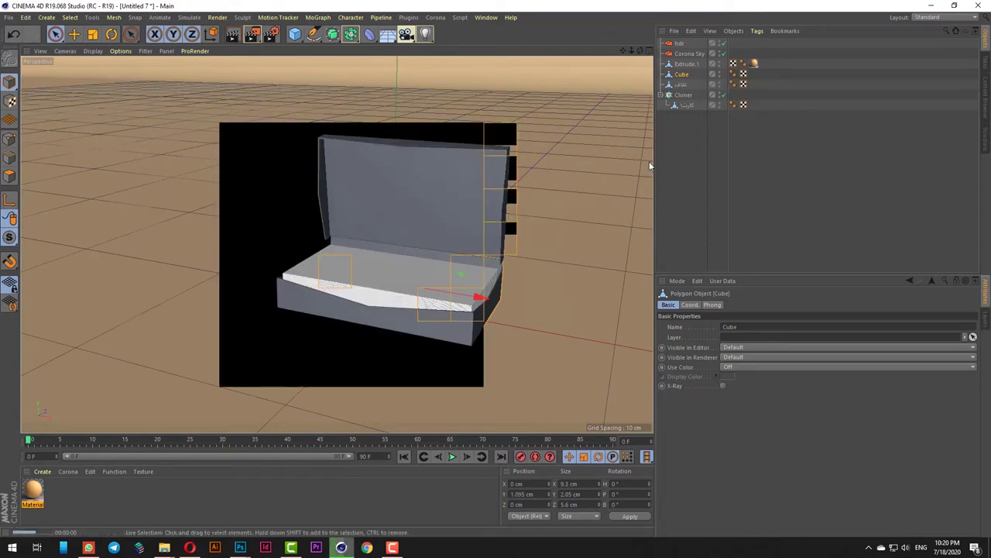
Set the renderer to Corona with pass limit 15, noise level limit 3 and Corona high quality denoising.
{"action": "left_click", "coordinate": [268, 35]}
{"action": "left_click", "coordinate": [105, 33]}
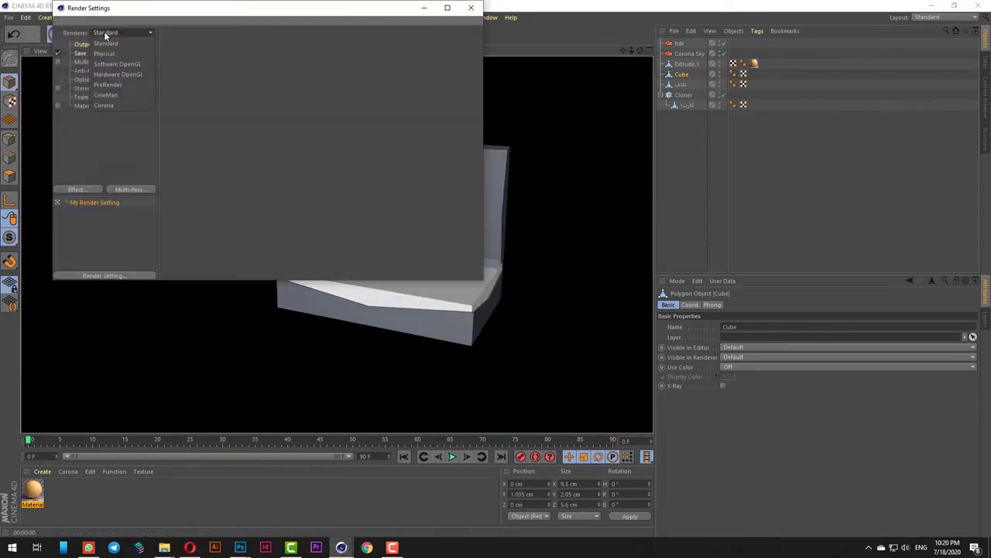
{"action": "left_click", "coordinate": [104, 105]}
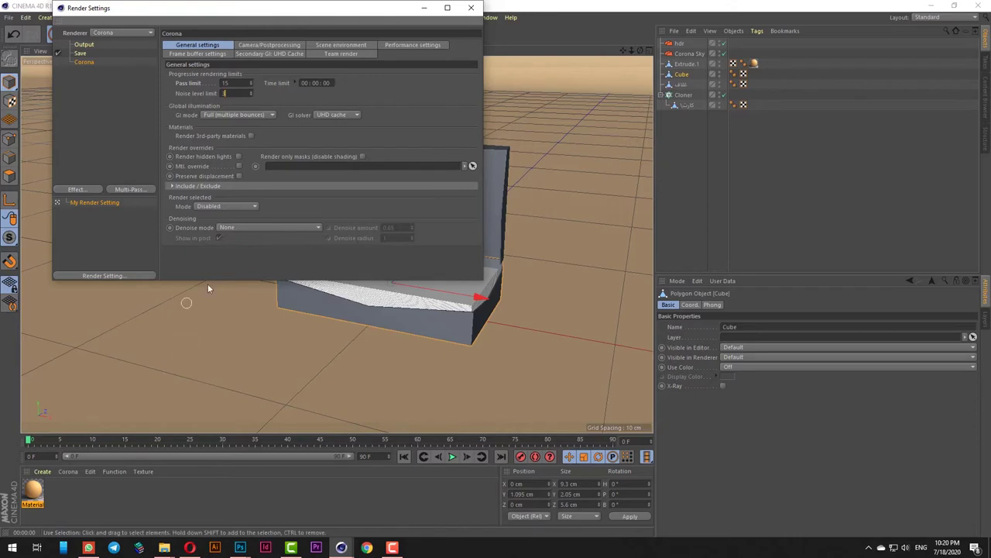
{"action": "left_click", "coordinate": [227, 230]}
{"action": "left_click", "coordinate": [262, 270]}
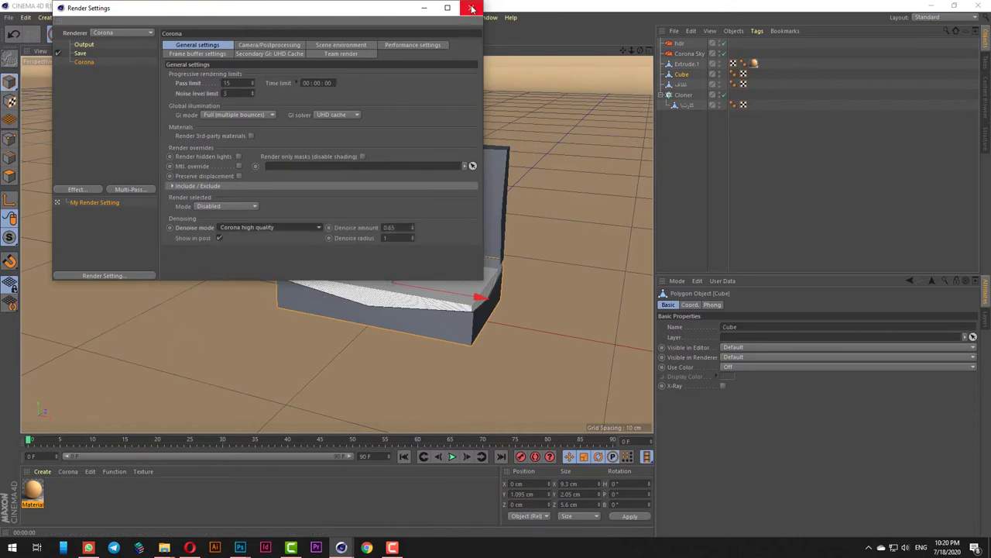
{"action": "left_click", "coordinate": [470, 8]}
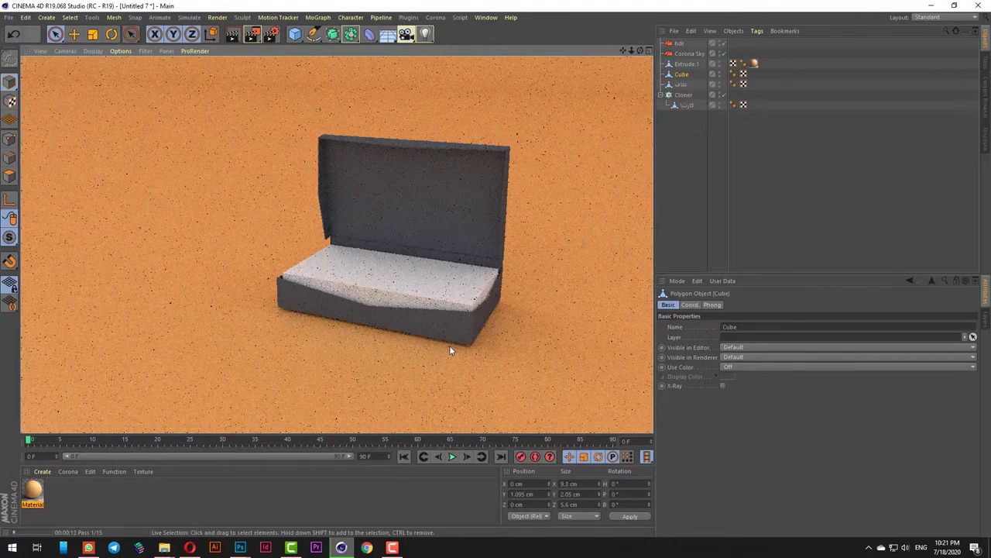
Rotate the box cover further back to a pitch of about -118°.
{"action": "left_click", "coordinate": [680, 86]}
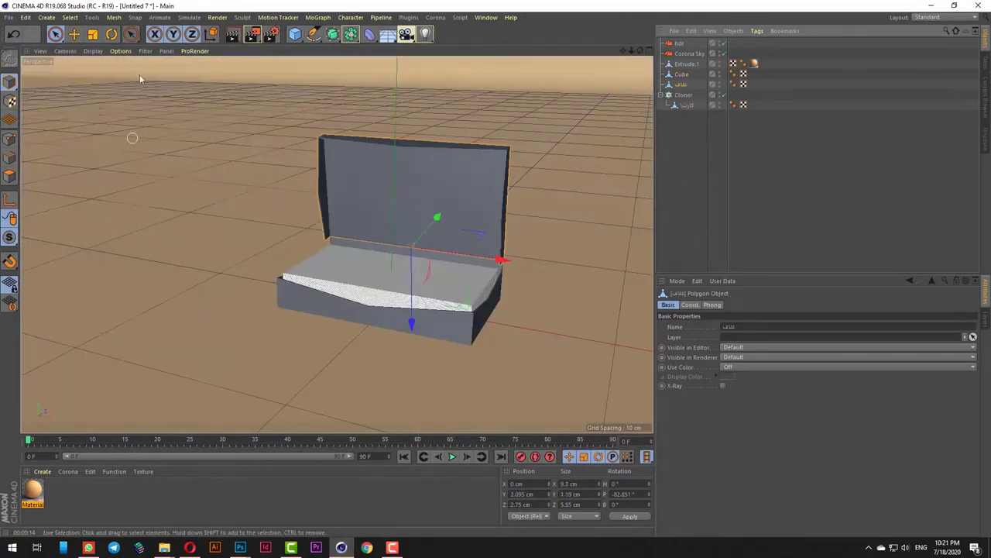
{"action": "left_click", "coordinate": [112, 35]}
{"action": "left_click_drag", "start_coordinate": [411, 264], "coordinate": [399, 203]}
{"action": "left_click", "coordinate": [55, 34]}
Lower the card stack, cover and Cube box together in the front view to a Y position of about 1.09 cm.
{"action": "key", "text": "F4"}
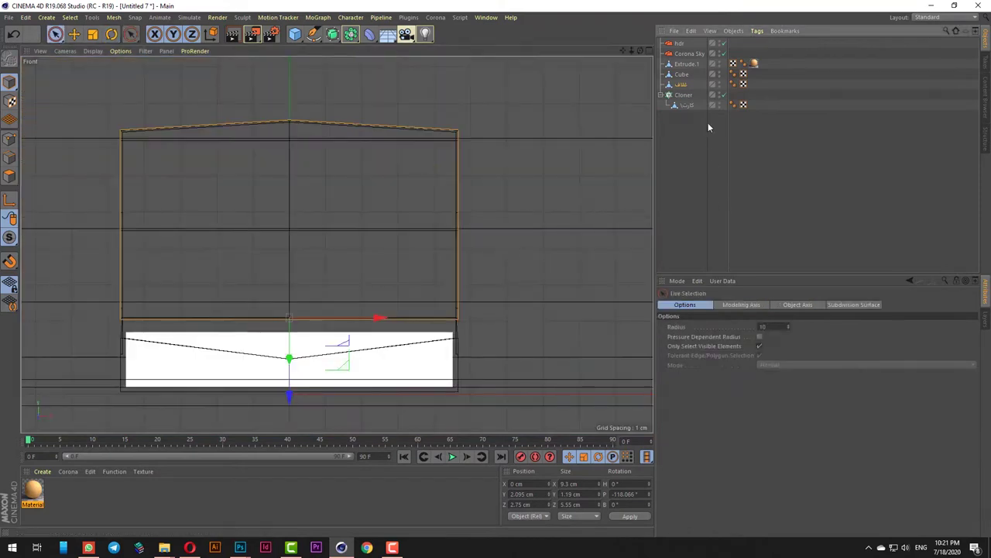
{"action": "left_click_drag", "start_coordinate": [680, 84], "coordinate": [682, 86]}
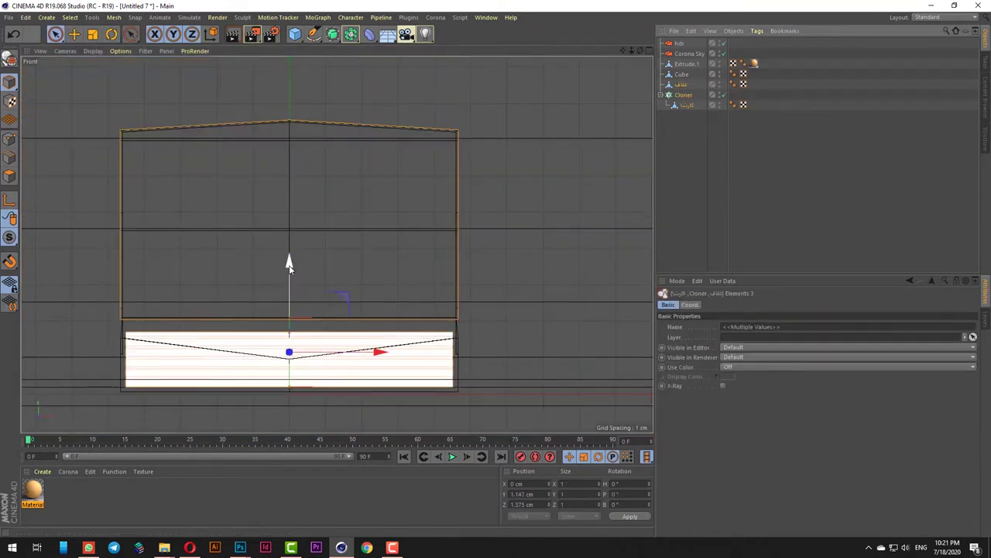
{"action": "left_click_drag", "start_coordinate": [290, 269], "coordinate": [290, 265]}
{"action": "left_click", "coordinate": [682, 74], "text": "ctrl"}
{"action": "left_click_drag", "start_coordinate": [289, 264], "coordinate": [290, 262]}
Render the perspective view with the tilted cover and examine the box's base against the floor up close.
{"action": "key", "text": "F1"}
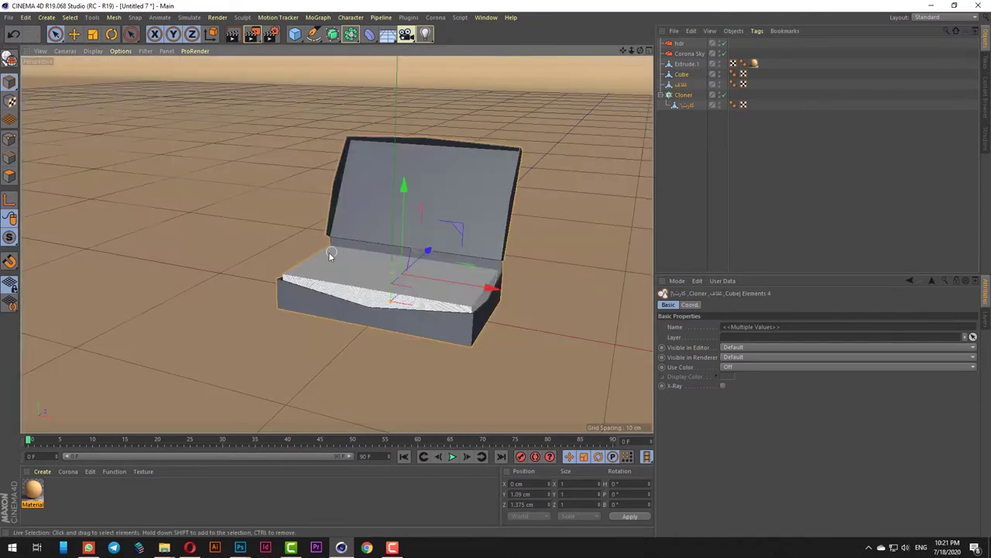
{"action": "left_click", "coordinate": [233, 35]}
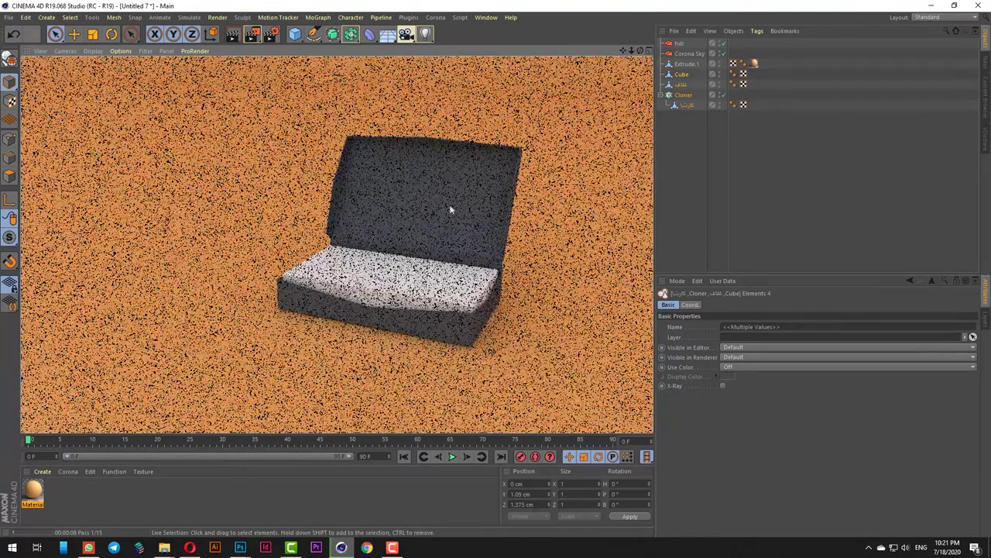
{"action": "scroll", "coordinate": [469, 332], "scroll_direction": "up", "scroll_amount": 6}
{"action": "mouse_move", "coordinate": [488, 315]}
{"action": "left_mouse_down", "text": "alt"}
{"action": "mouse_move", "coordinate": [483, 280]}
{"action": "mouse_move", "coordinate": [485, 296]}
{"action": "left_mouse_up", "text": "alt"}
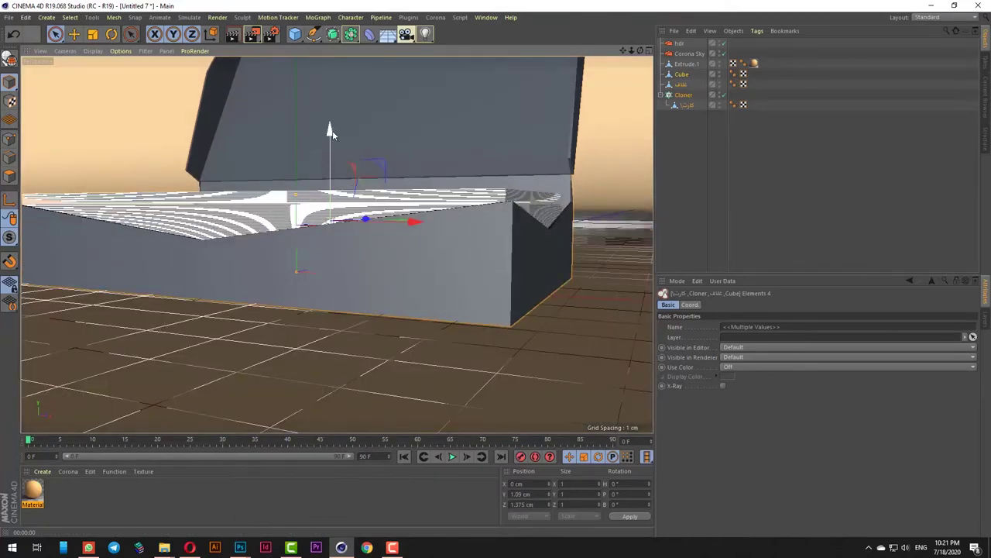
Lower the card stack, cover and Cube box together slightly towards the floor, and clear the selection.
{"action": "left_click_drag", "start_coordinate": [332, 130], "coordinate": [332, 134]}
{"action": "left_click", "coordinate": [685, 140]}
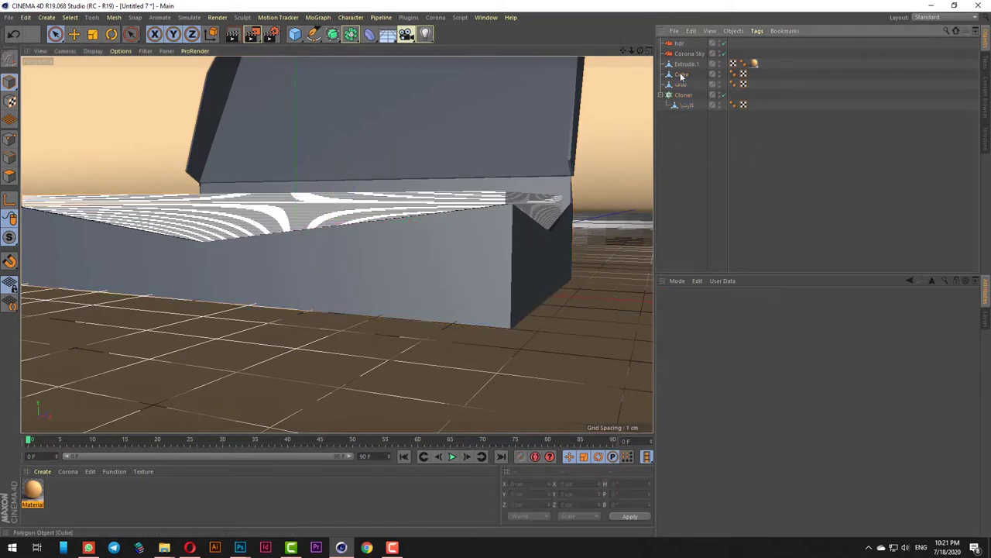
Add a Bevel deformer as a child of the Cube box, with offset 0.01 cm and subdivision 7.
{"action": "left_click", "coordinate": [682, 75]}
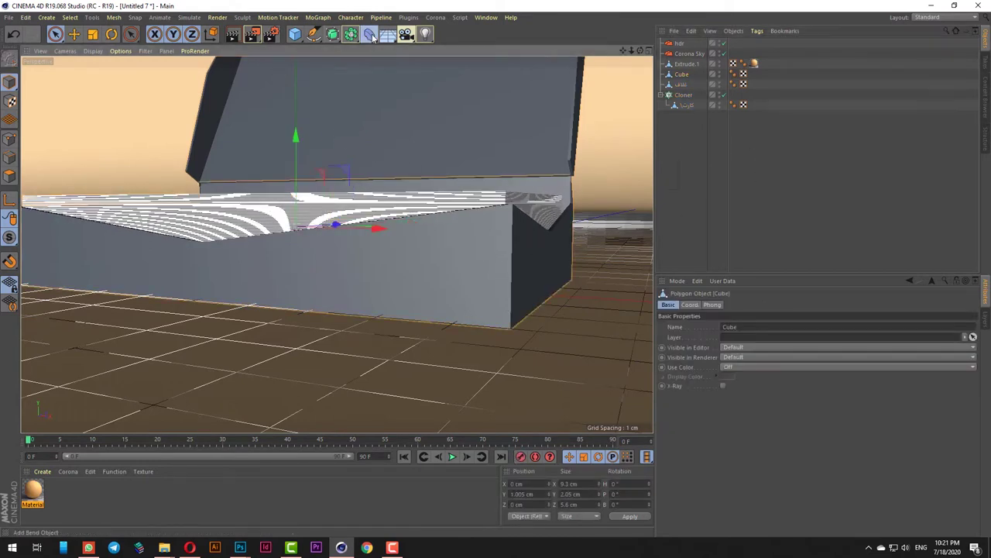
{"action": "left_click_drag", "start_coordinate": [372, 37], "coordinate": [403, 179]}
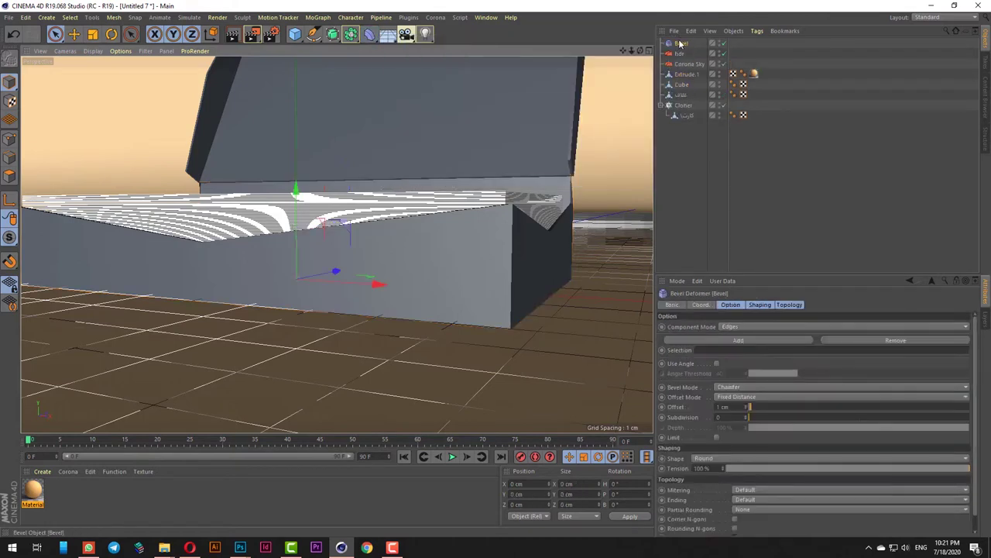
{"action": "left_click_drag", "start_coordinate": [680, 44], "coordinate": [685, 85]}
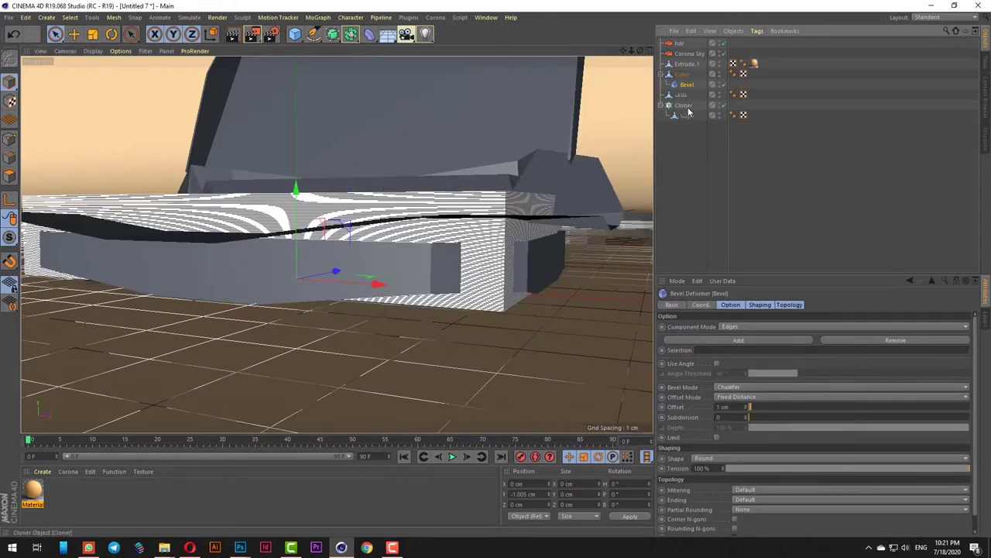
{"action": "left_click_drag", "start_coordinate": [731, 408], "coordinate": [672, 410]}
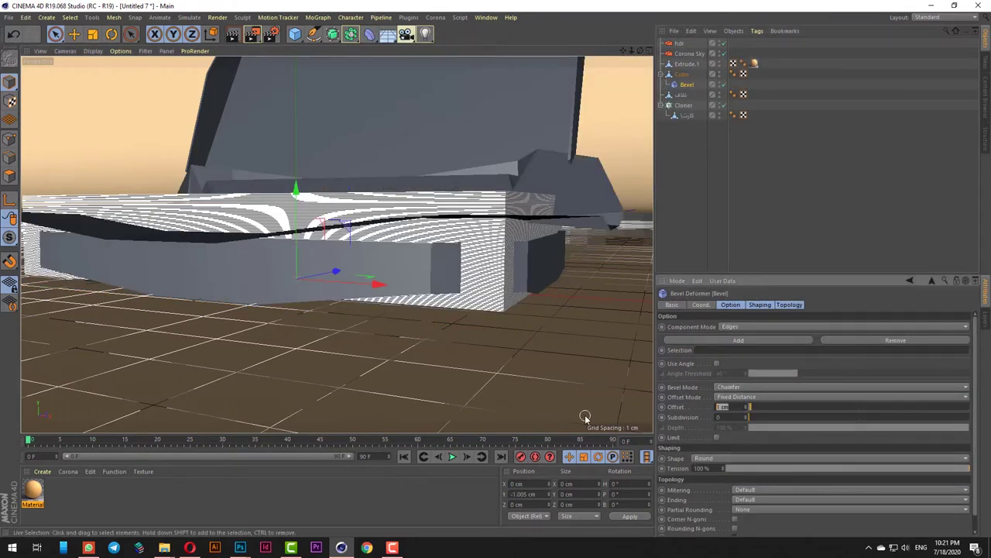
{"action": "type", "text": "0.01"}
{"action": "key", "text": "Return"}
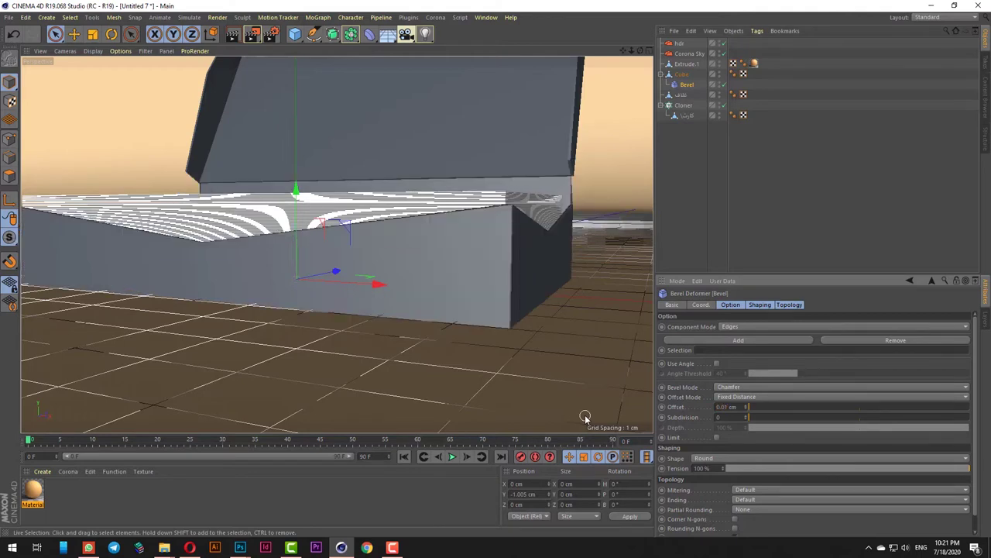
{"action": "left_click_drag", "start_coordinate": [763, 413], "coordinate": [830, 414]}
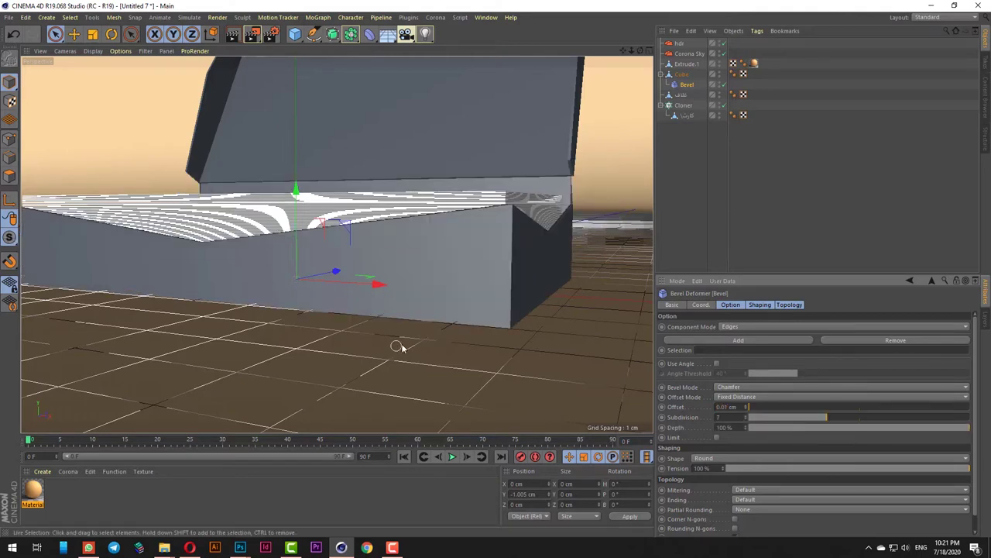
Rename the card object inside the Cloner to "کارت".
{"action": "scroll", "coordinate": [409, 345], "scroll_direction": "down", "scroll_amount": 2}
{"action": "scroll", "coordinate": [409, 346], "scroll_direction": "down", "scroll_amount": 3}
{"action": "left_click_drag", "start_coordinate": [410, 343], "coordinate": [491, 302], "text": "alt"}
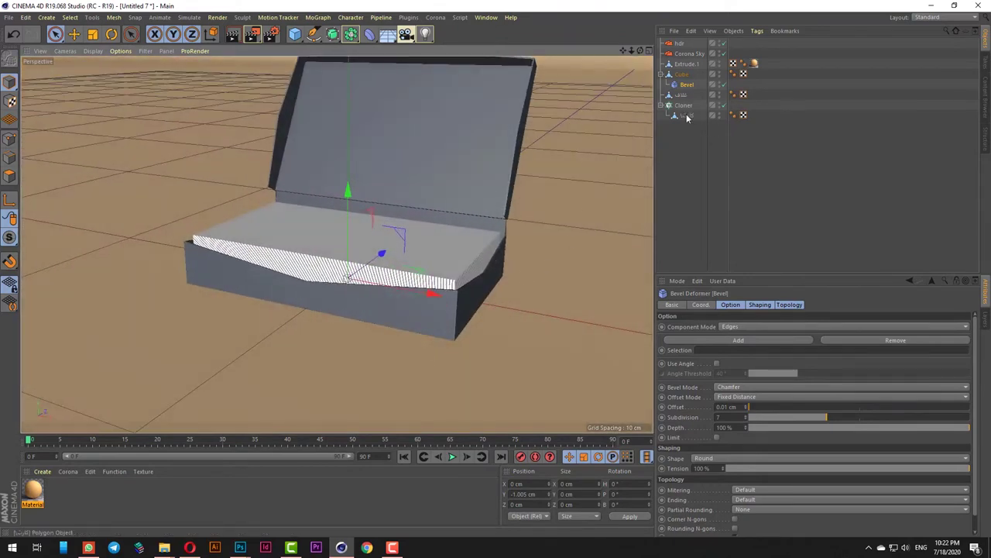
{"action": "left_click", "coordinate": [687, 117]}
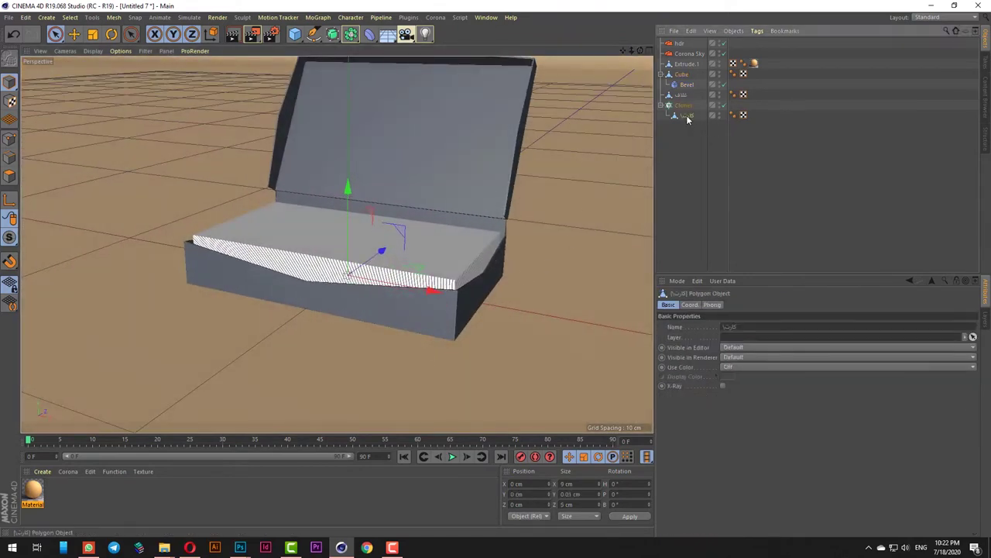
{"action": "key", "text": "F2"}
{"action": "double_click", "coordinate": [682, 117]}
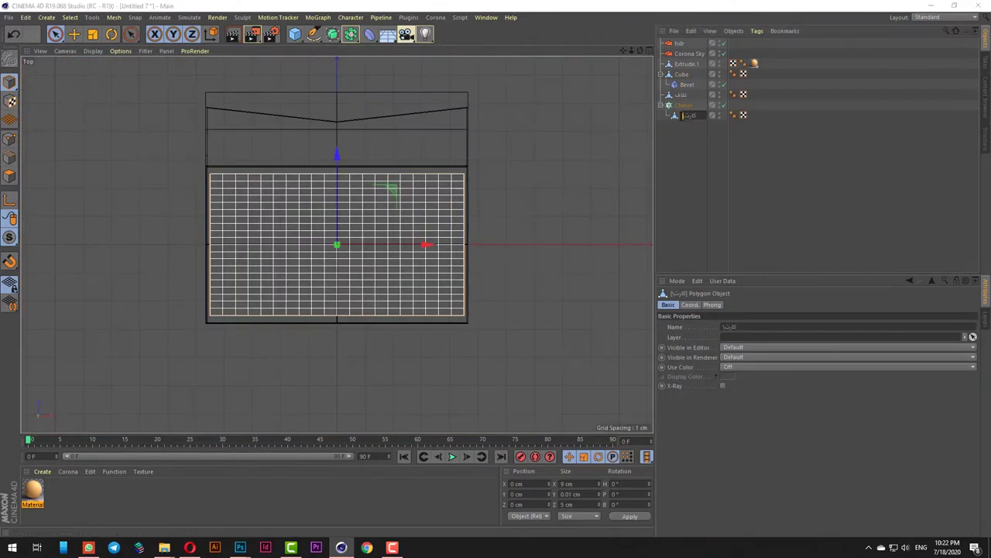
{"action": "key", "text": "Return"}
{"action": "left_click", "coordinate": [688, 170]}
{"action": "key", "text": "F1"}
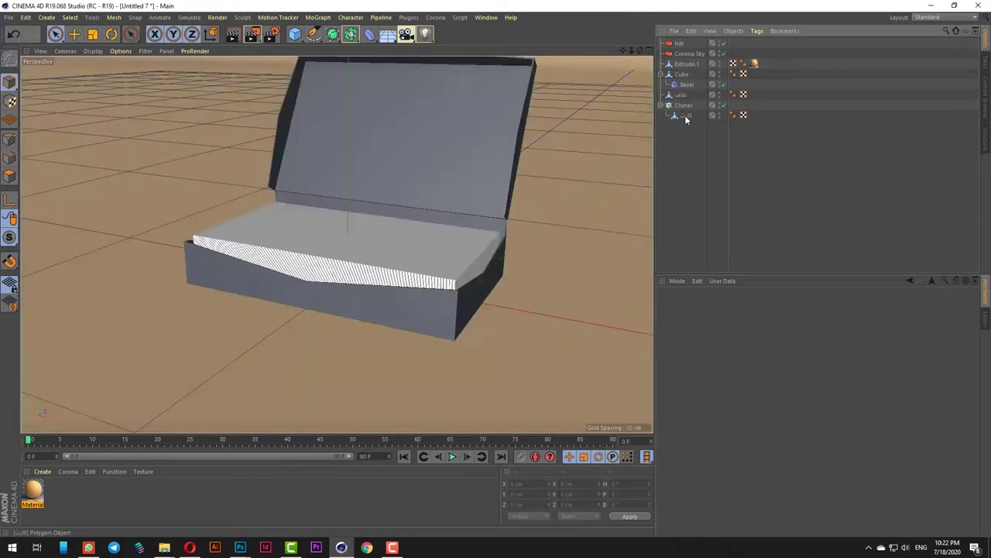
Duplicate the card out of the Cloner and move the copy's axis to its front long edge, at Z -2.5 cm.
{"action": "left_click_drag", "start_coordinate": [685, 119], "coordinate": [686, 131], "text": "ctrl"}
{"action": "key", "text": "r"}
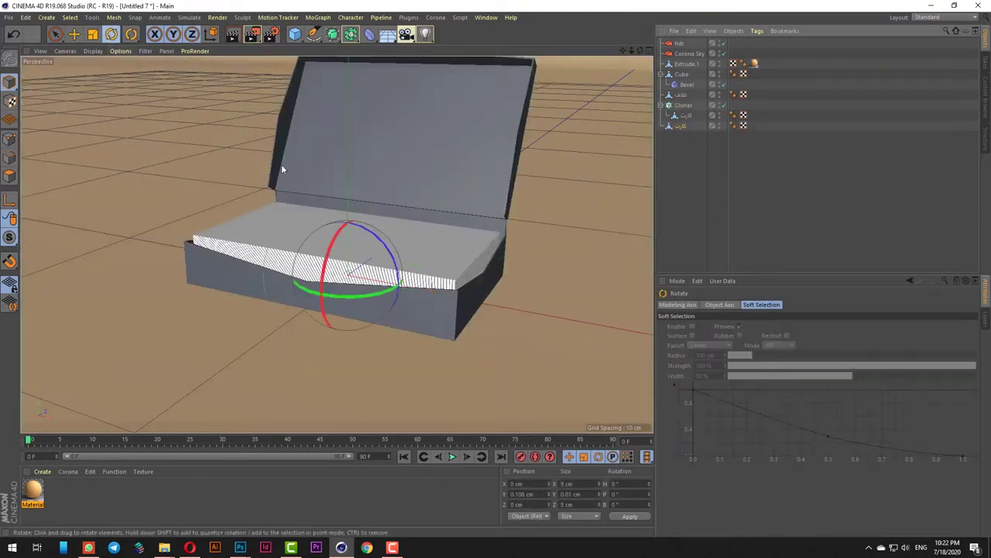
{"action": "key", "text": "F4"}
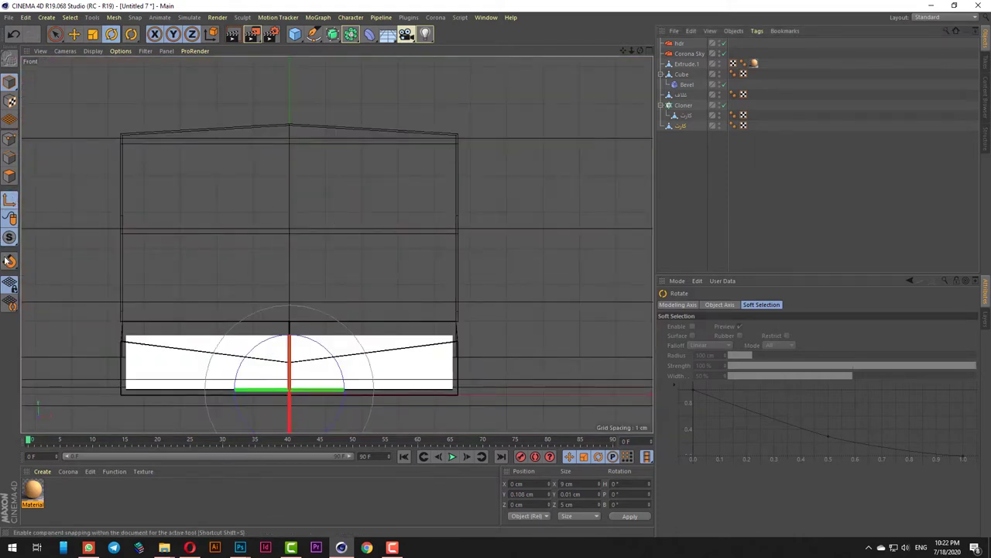
{"action": "key", "text": "F2"}
{"action": "left_click", "coordinate": [55, 34]}
{"action": "scroll", "coordinate": [334, 215], "scroll_direction": "up", "scroll_amount": 5}
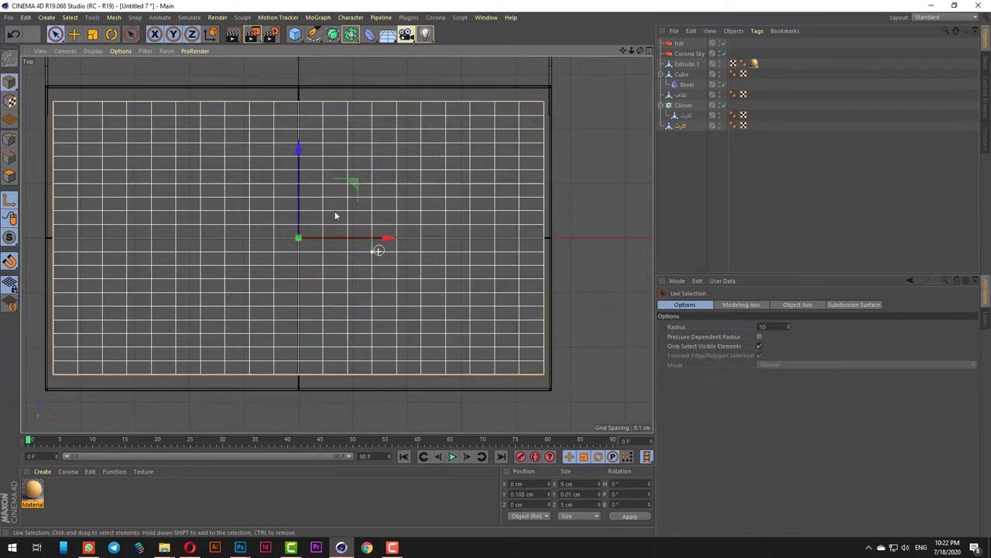
{"action": "left_click_drag", "start_coordinate": [297, 147], "coordinate": [296, 305]}
{"action": "left_click", "coordinate": [10, 201]}
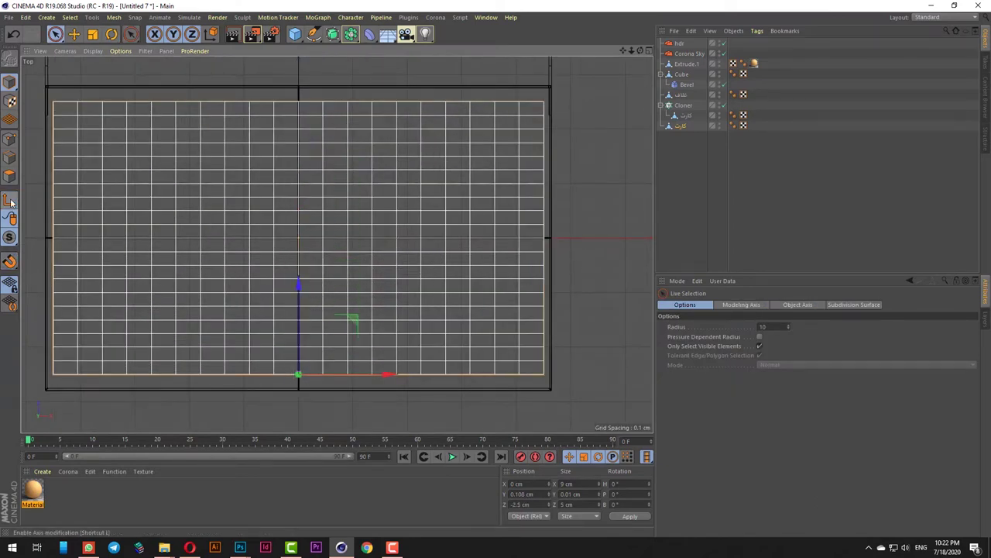
Stand the copied card up at a pitch of about 85° and place it before the box at about X 4.6, Y 0.26, Z -4.2 cm.
{"action": "key", "text": "F1"}
{"action": "left_click", "coordinate": [112, 34]}
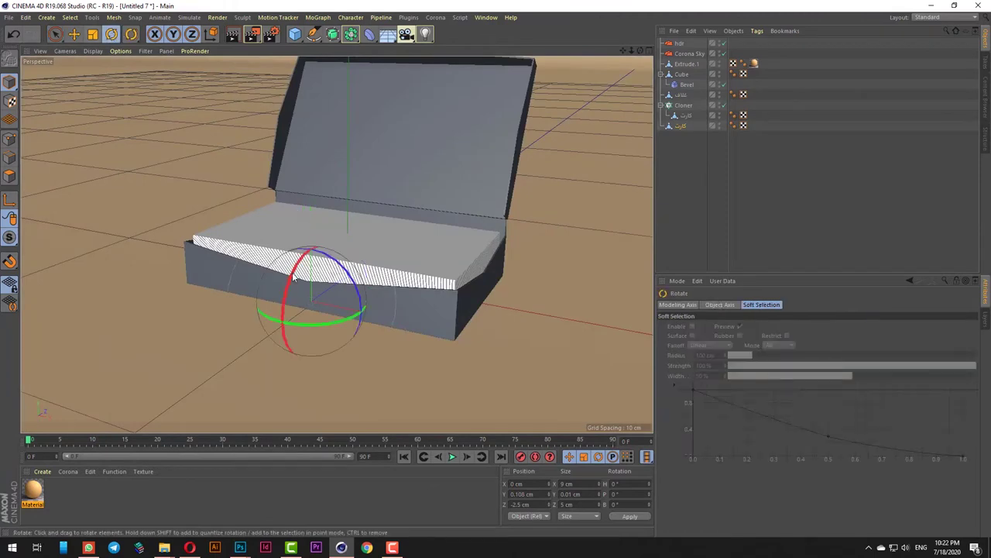
{"action": "left_click_drag", "start_coordinate": [293, 276], "coordinate": [229, 348]}
{"action": "key", "text": "space"}
{"action": "scroll", "coordinate": [333, 331], "scroll_direction": "down", "scroll_amount": 2}
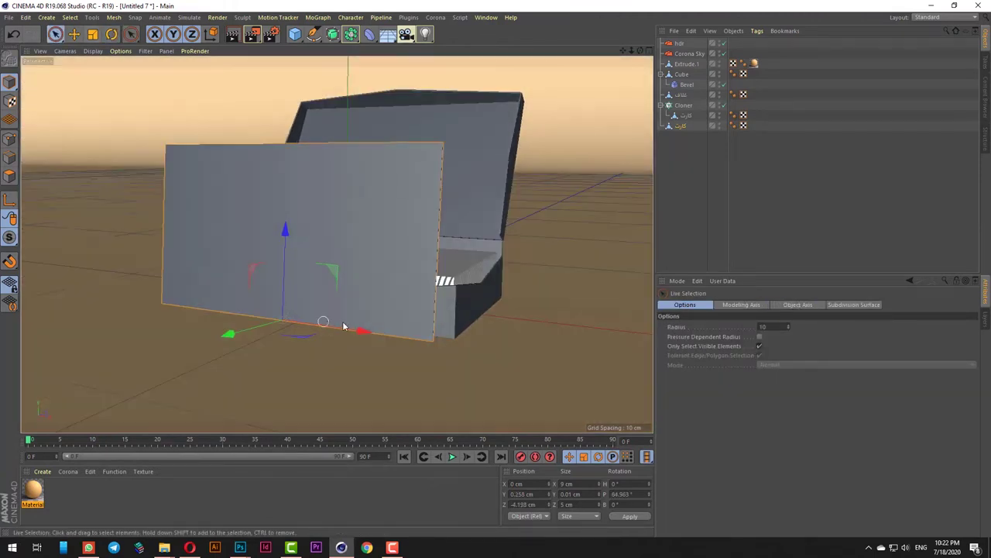
{"action": "scroll", "coordinate": [335, 330], "scroll_direction": "down", "scroll_amount": 3}
{"action": "left_click_drag", "start_coordinate": [333, 332], "coordinate": [408, 274], "text": "alt"}
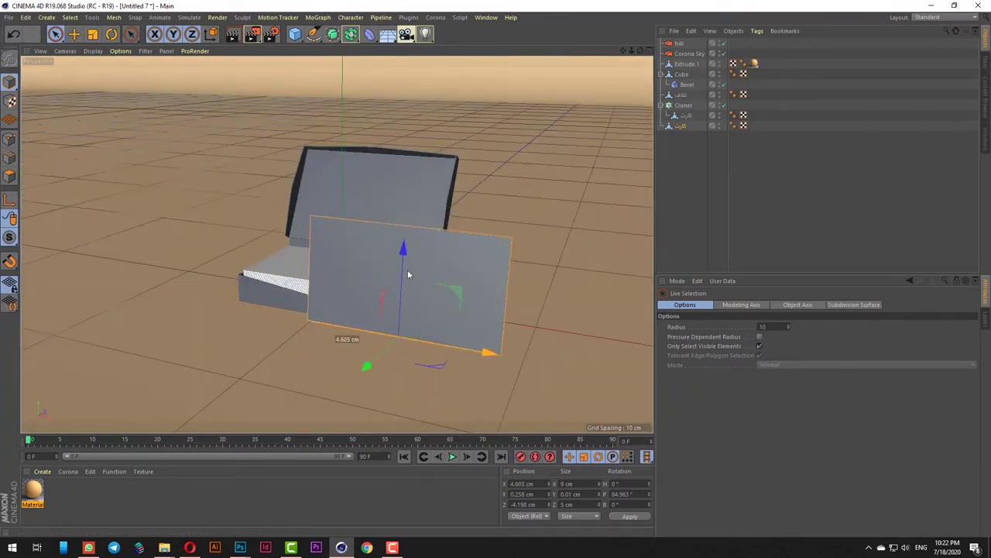
Turn the standing card sideways and set its rotation to exactly 90° pitch and 45° bank.
{"action": "key", "text": "r"}
{"action": "left_click_drag", "start_coordinate": [407, 354], "coordinate": [434, 350]}
{"action": "key", "text": "F3"}
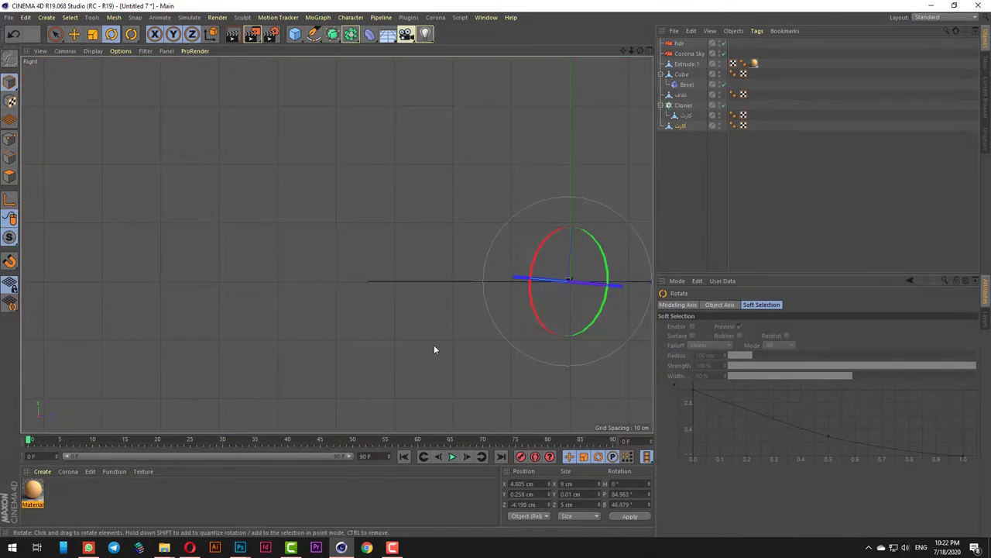
{"action": "scroll", "coordinate": [594, 322], "scroll_direction": "up", "scroll_amount": 6}
{"action": "scroll", "coordinate": [560, 253], "scroll_direction": "up", "scroll_amount": 3}
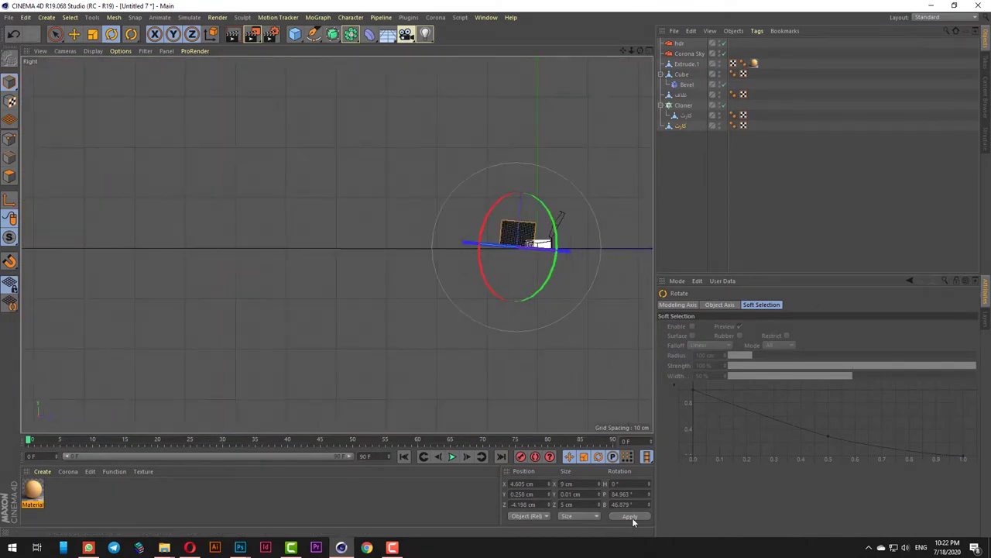
{"action": "key", "text": "Return"}
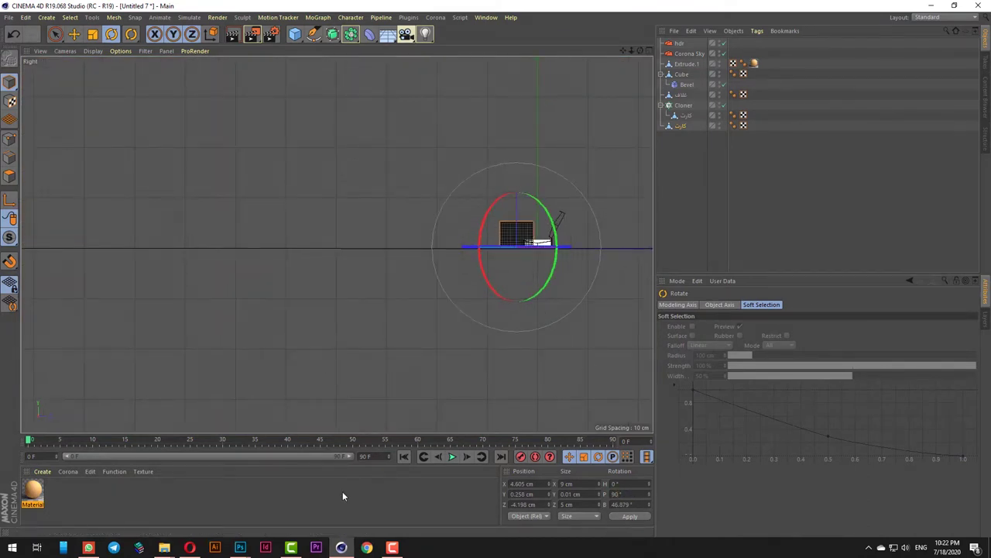
{"action": "type", "text": "45"}
{"action": "key", "text": "Return"}
{"action": "key", "text": "F2"}
{"action": "key", "text": "F1"}
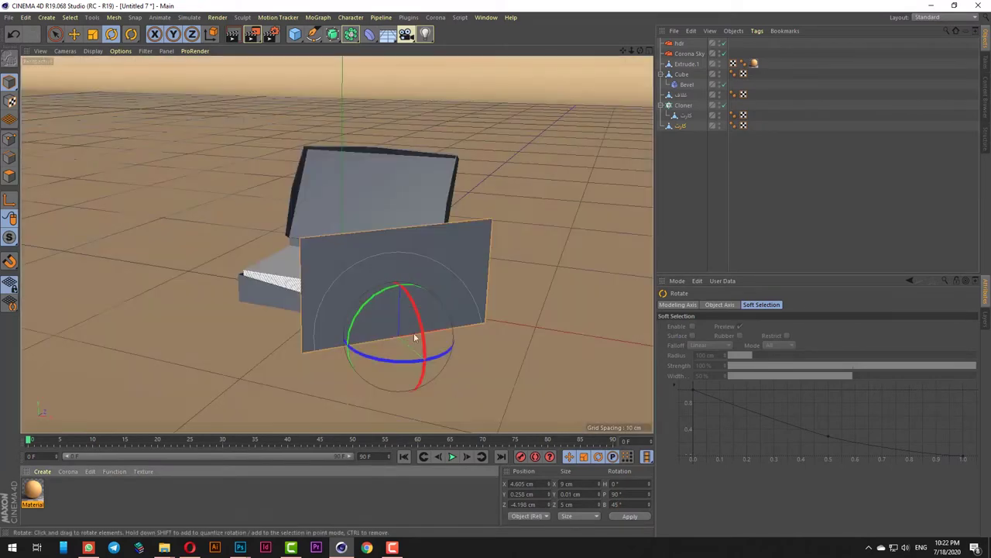
Tilt the standing card back to a pitch of about 67° and shift it to about X 4.74, Y 0.34, Z -4.34 cm.
{"action": "left_click_drag", "start_coordinate": [421, 327], "coordinate": [466, 341]}
{"action": "left_click", "coordinate": [55, 34]}
{"action": "left_click_drag", "start_coordinate": [443, 374], "coordinate": [389, 352], "text": "alt"}
{"action": "scroll", "coordinate": [457, 343], "scroll_direction": "up", "scroll_amount": 2}
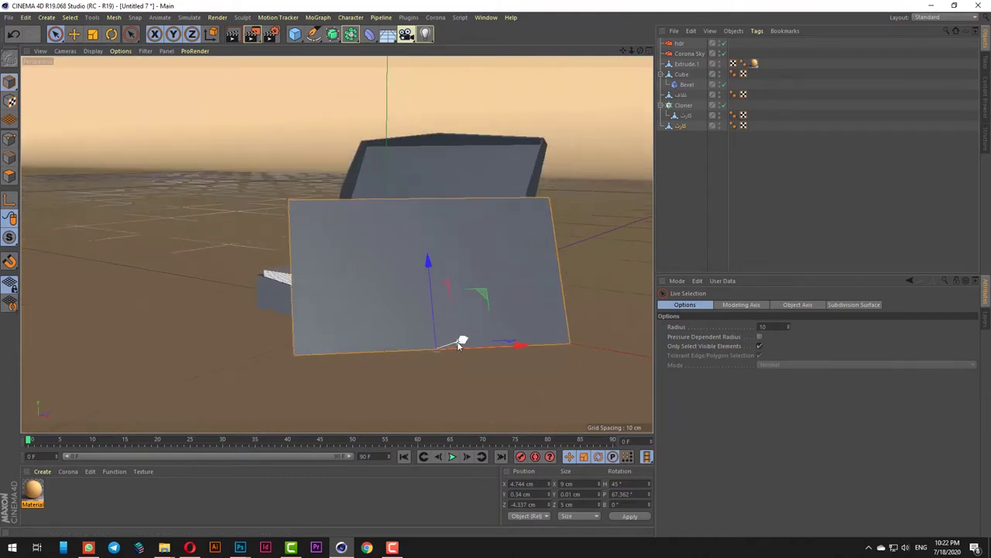
Slide the tilted card along its long edge to about X 6.69 cm, Z -2.39 cm.
{"action": "left_click_drag", "start_coordinate": [458, 345], "coordinate": [446, 360], "text": "alt"}
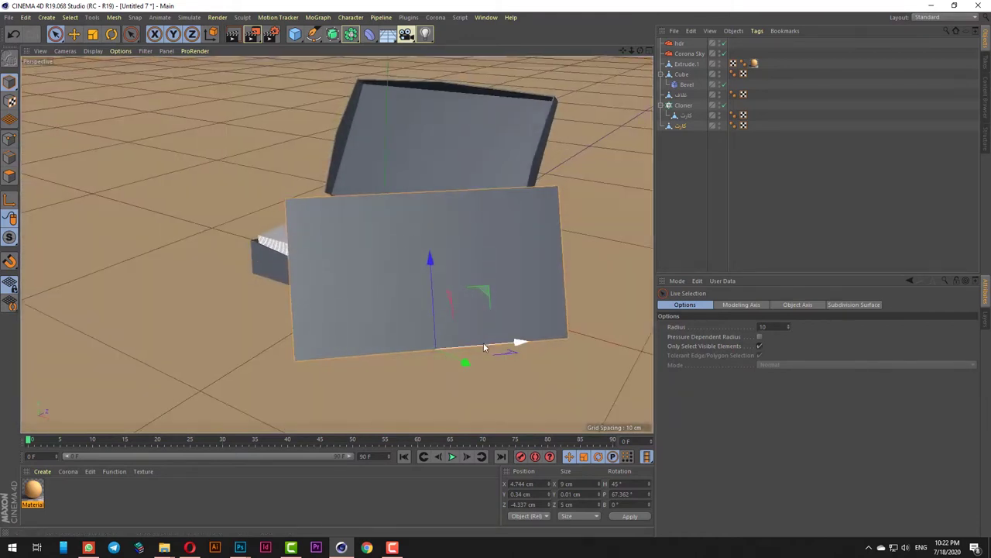
{"action": "left_click_drag", "start_coordinate": [516, 343], "coordinate": [563, 318]}
{"action": "scroll", "coordinate": [334, 314], "scroll_direction": "down", "scroll_amount": 5}
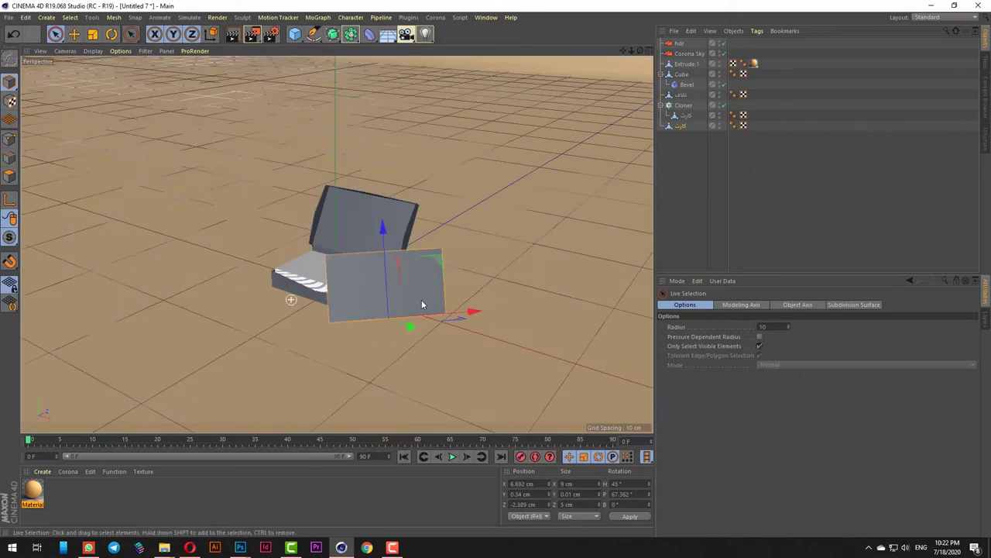
{"action": "scroll", "coordinate": [421, 300], "scroll_direction": "up", "scroll_amount": 3}
{"action": "scroll", "coordinate": [325, 306], "scroll_direction": "up", "scroll_amount": 2}
{"action": "left_click_drag", "start_coordinate": [324, 306], "coordinate": [384, 293], "text": "alt"}
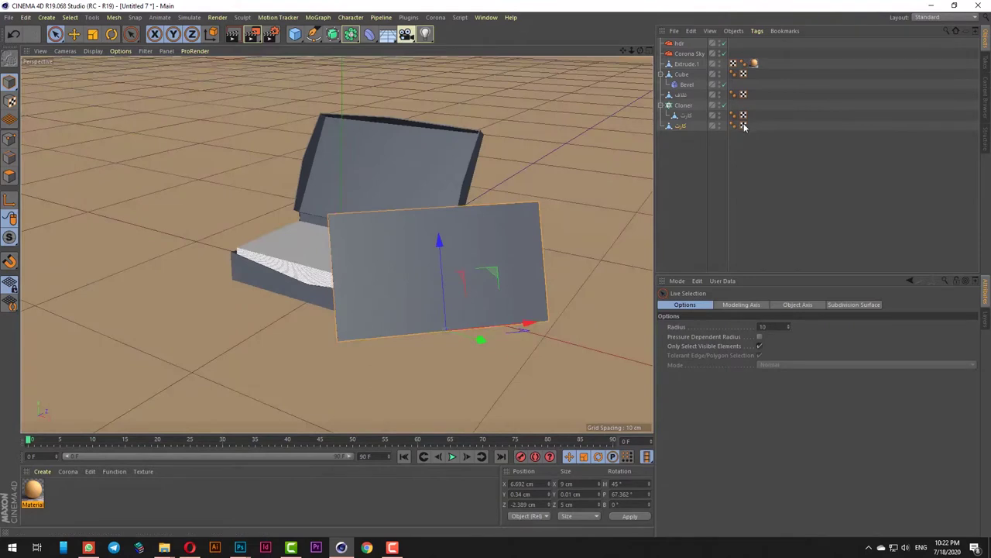
Group the Cube box, cover, Cloner and tilted card into a null and duplicate the group.
{"action": "left_click", "coordinate": [660, 106]}
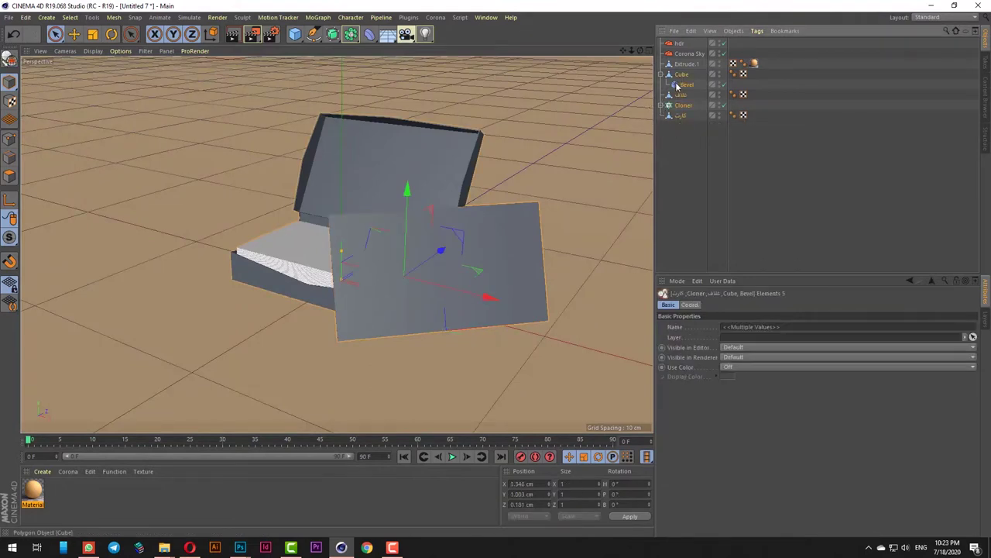
{"action": "key", "text": "alt+g"}
{"action": "left_click_drag", "start_coordinate": [678, 77], "coordinate": [677, 87], "text": "ctrl"}
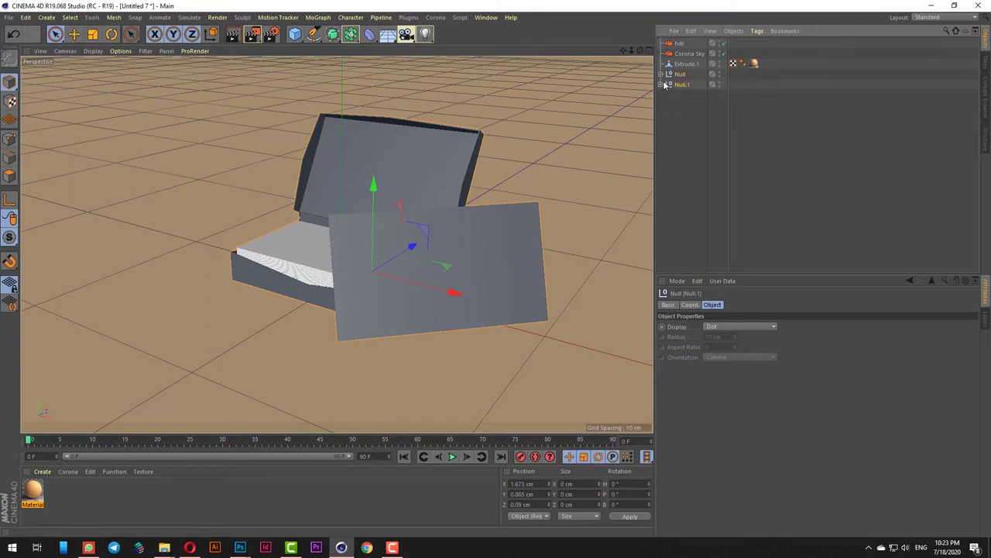
Delete the tilted card from the duplicated Null.1 group.
{"action": "left_click", "coordinate": [660, 85]}
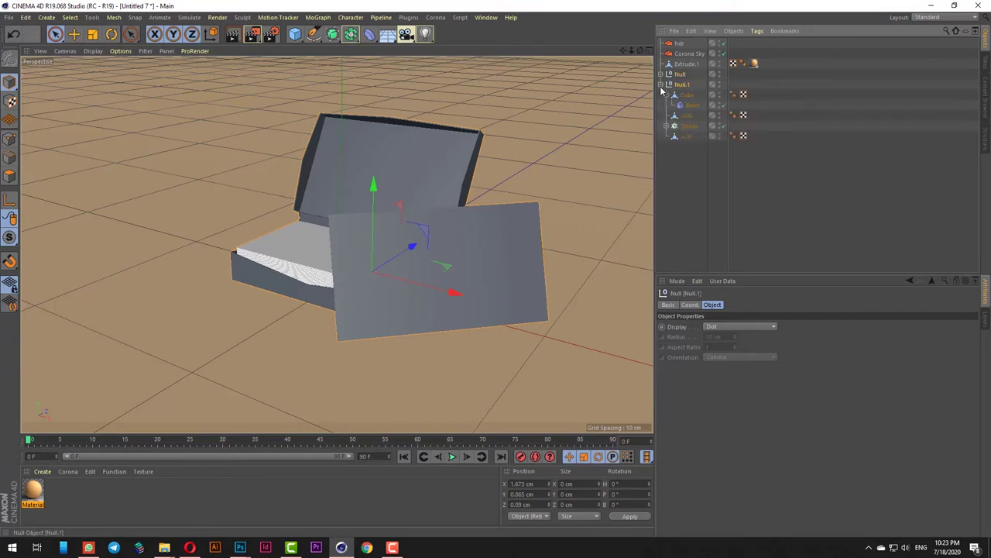
{"action": "left_click", "coordinate": [687, 136]}
{"action": "key", "text": "Delete"}
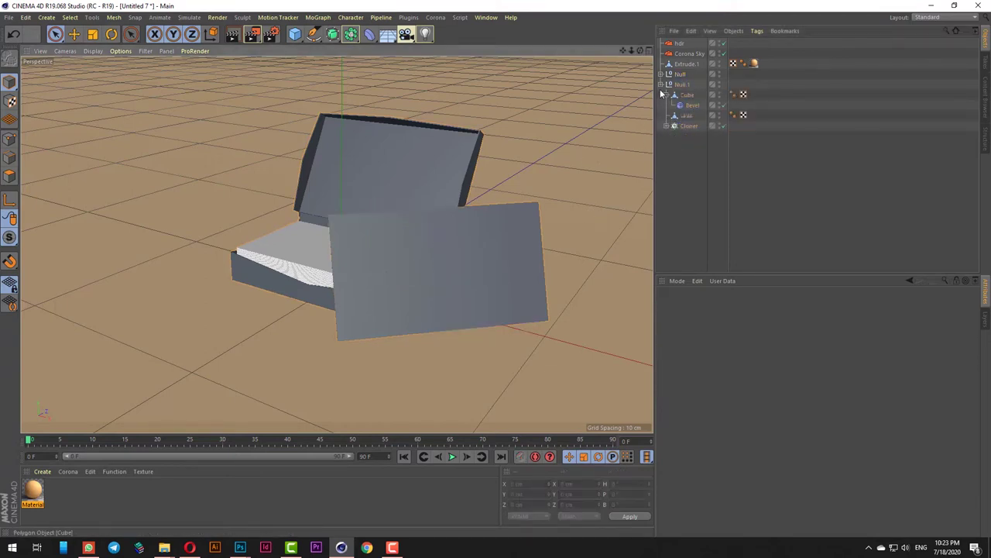
Close the duplicated box's cover by setting its pitch to 0°.
{"action": "left_click", "coordinate": [682, 95]}
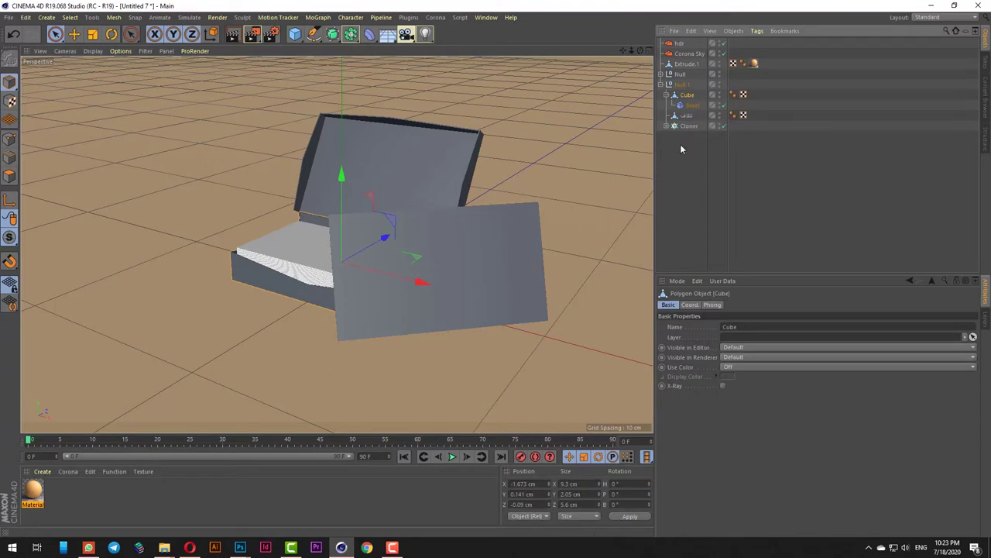
{"action": "left_click", "coordinate": [390, 177]}
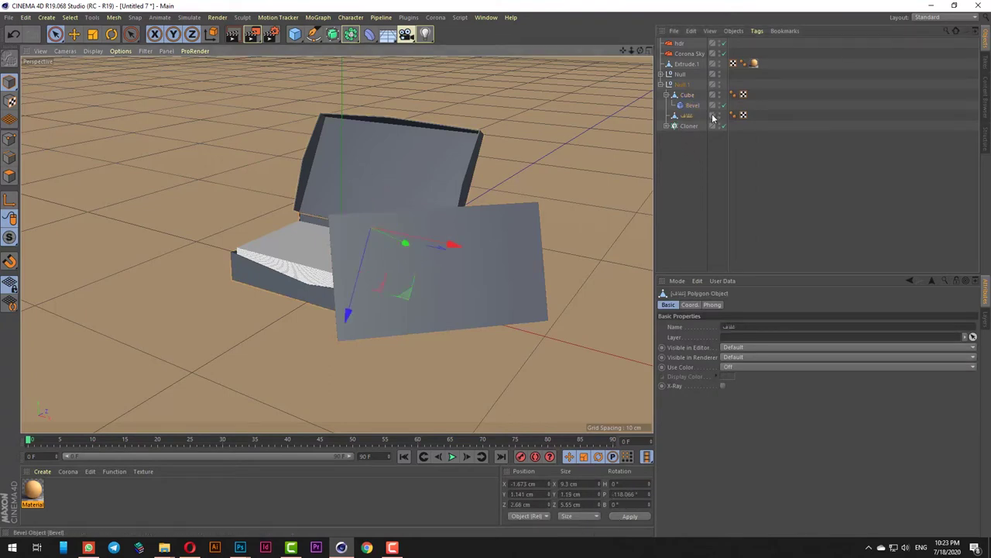
{"action": "left_click", "coordinate": [635, 494]}
{"action": "type", "text": "0"}
{"action": "key", "text": "Return"}
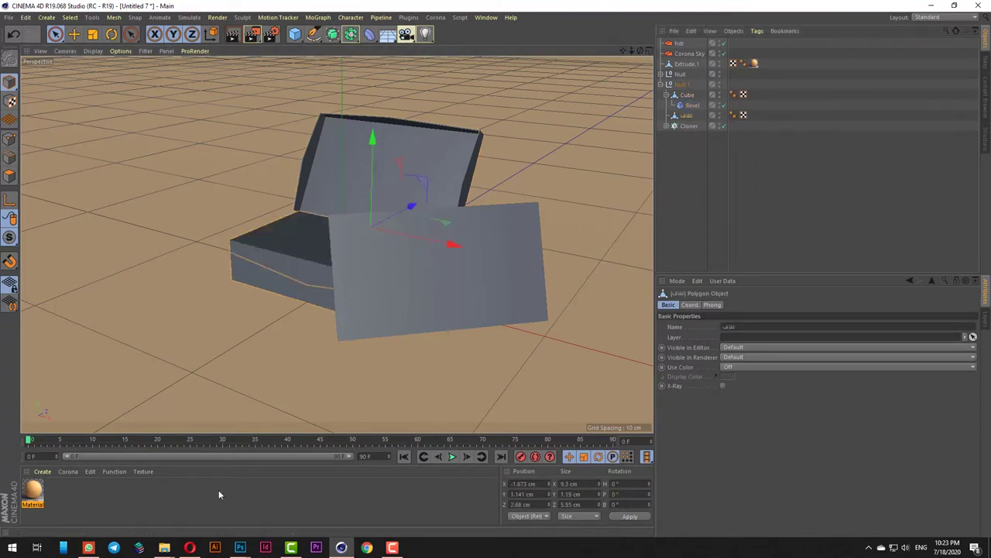
{"action": "left_click", "coordinate": [666, 85]}
{"action": "key", "text": "r"}
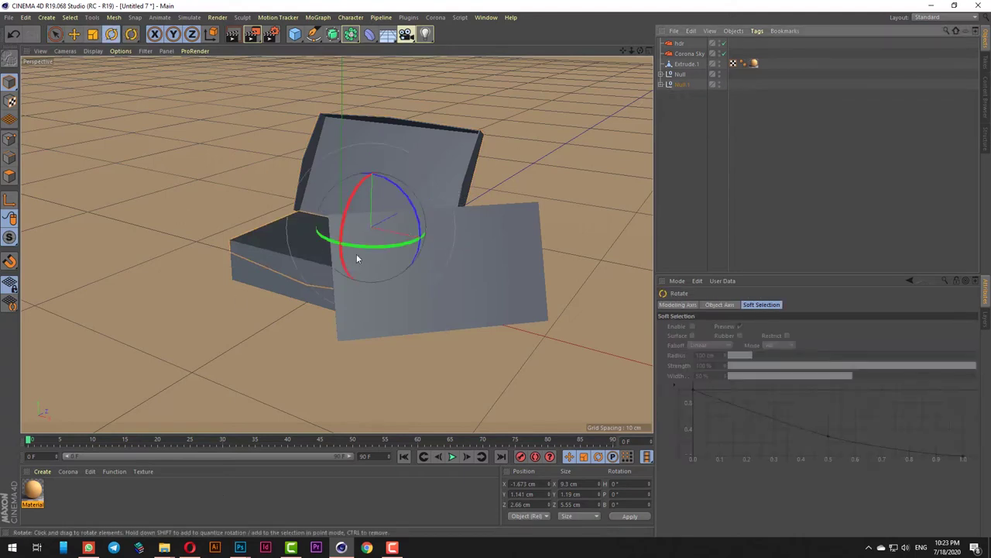
{"action": "left_click_drag", "start_coordinate": [393, 245], "coordinate": [173, 213]}
{"action": "key", "text": "space"}
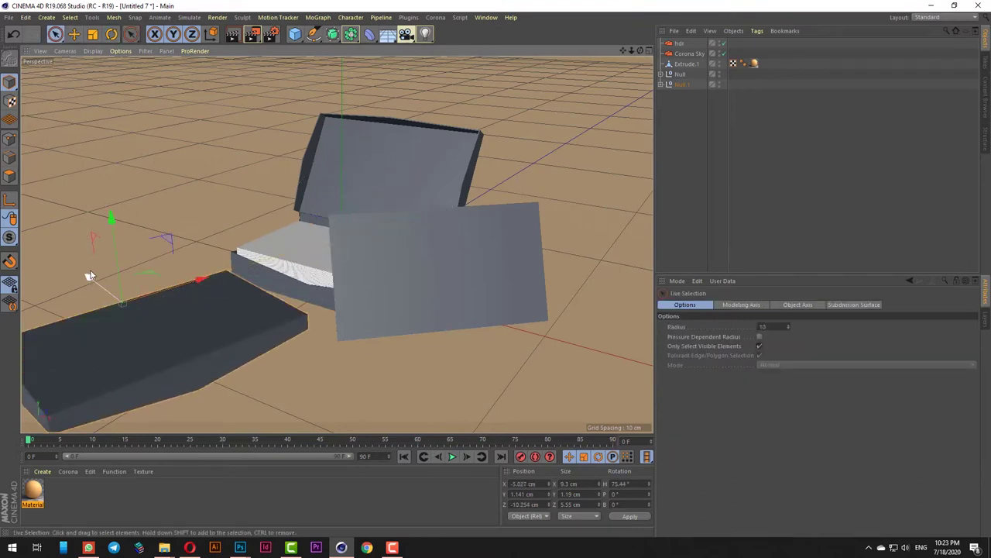
{"action": "left_click_drag", "start_coordinate": [90, 275], "coordinate": [78, 194]}
{"action": "key", "text": "F4"}
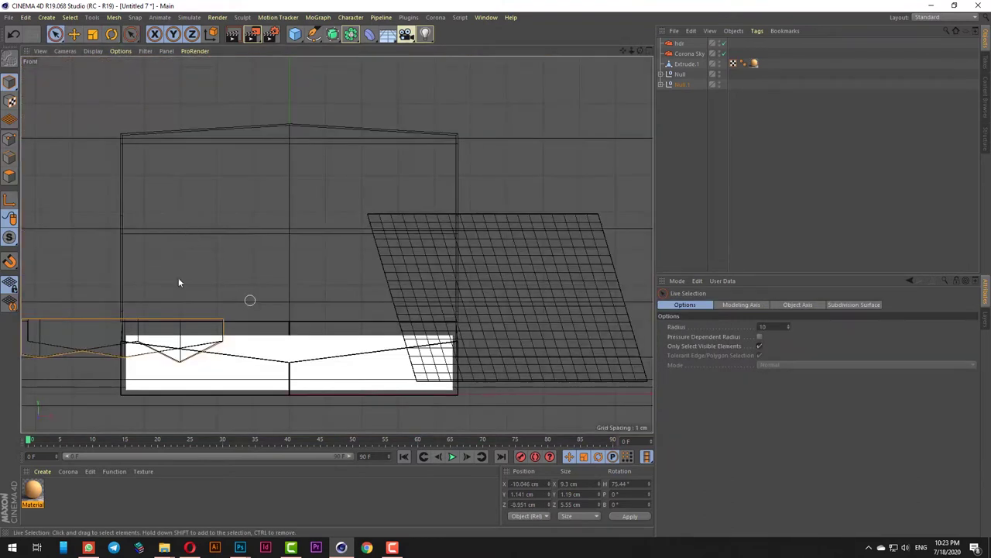
{"action": "key", "text": "F1"}
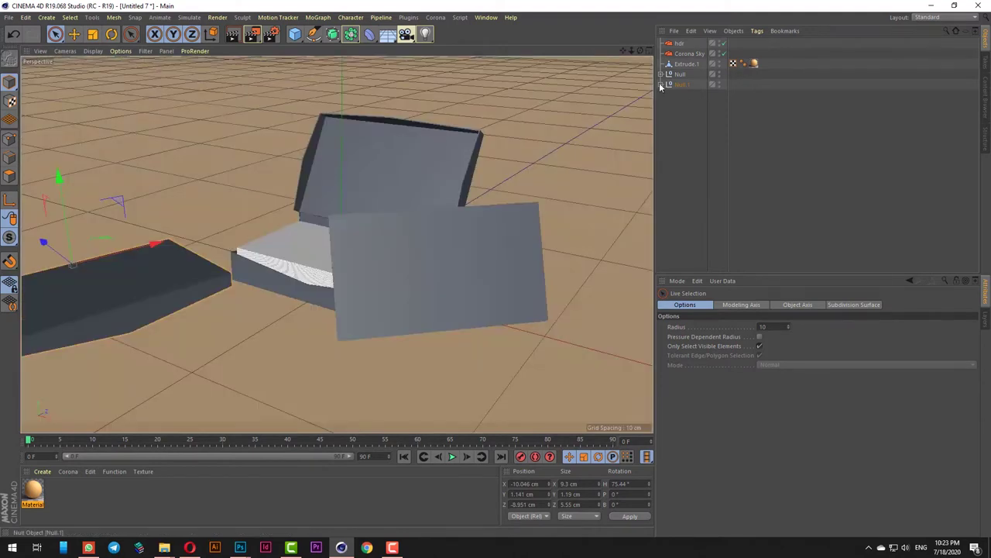
{"action": "left_click", "coordinate": [661, 85]}
{"action": "key", "text": "ctrl+z"}
{"action": "key", "text": "ctrl+z"}
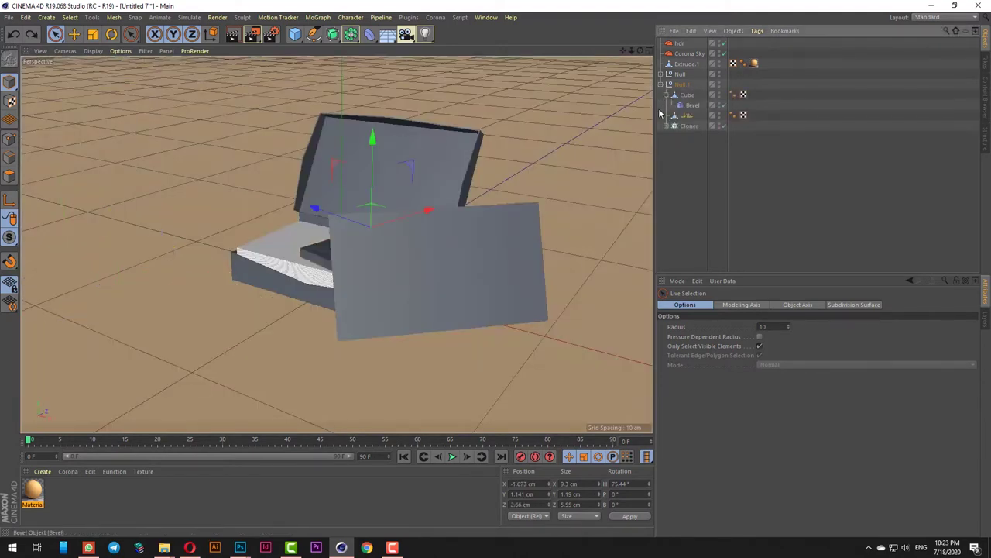
{"action": "key", "text": "ctrl+z"}
{"action": "left_click", "coordinate": [667, 94]}
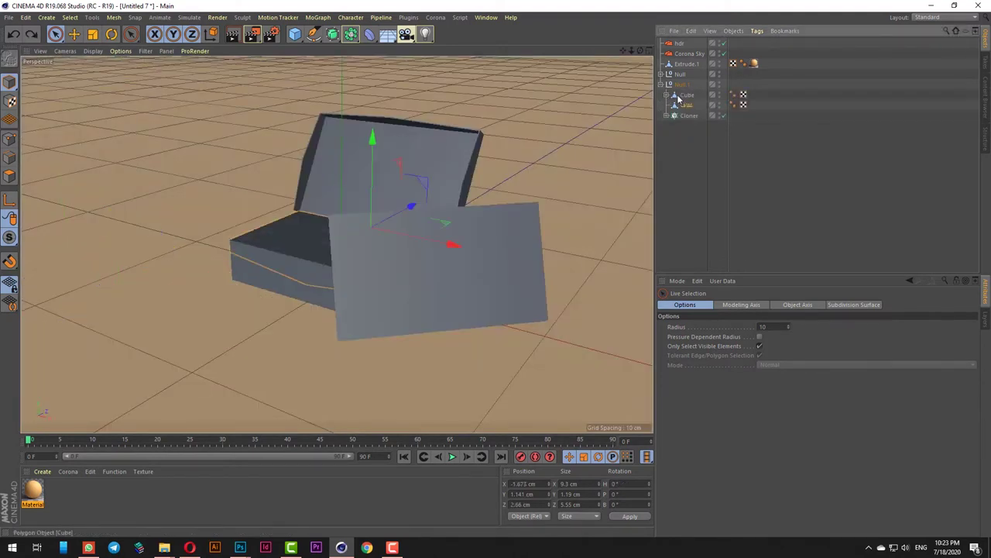
Move the closed Null.1 box clear of the open box to about Z -2.8 cm, with its heading turned to about 56°.
{"action": "left_click", "coordinate": [682, 86]}
{"action": "left_click", "coordinate": [661, 85]}
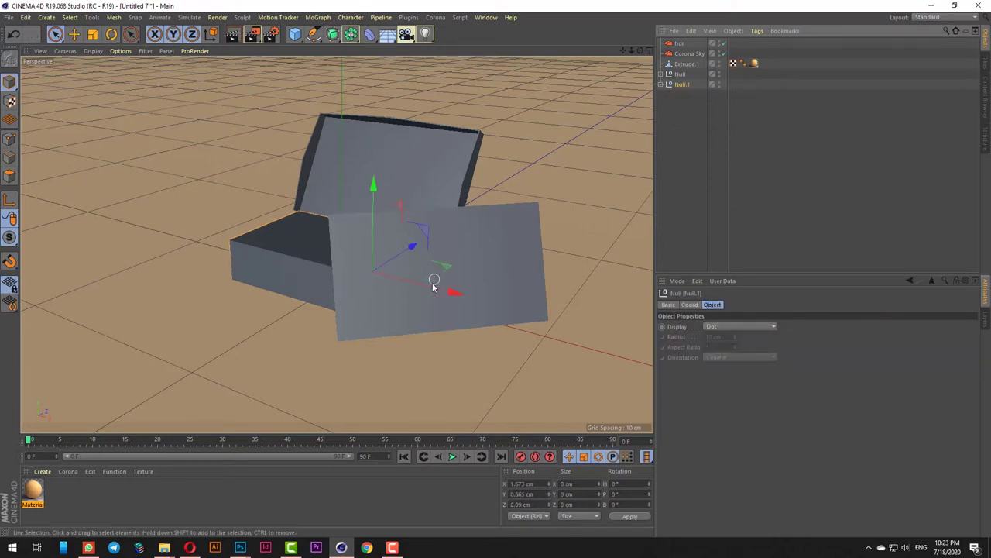
{"action": "left_click_drag", "start_coordinate": [433, 284], "coordinate": [281, 261]}
{"action": "left_click", "coordinate": [113, 35]}
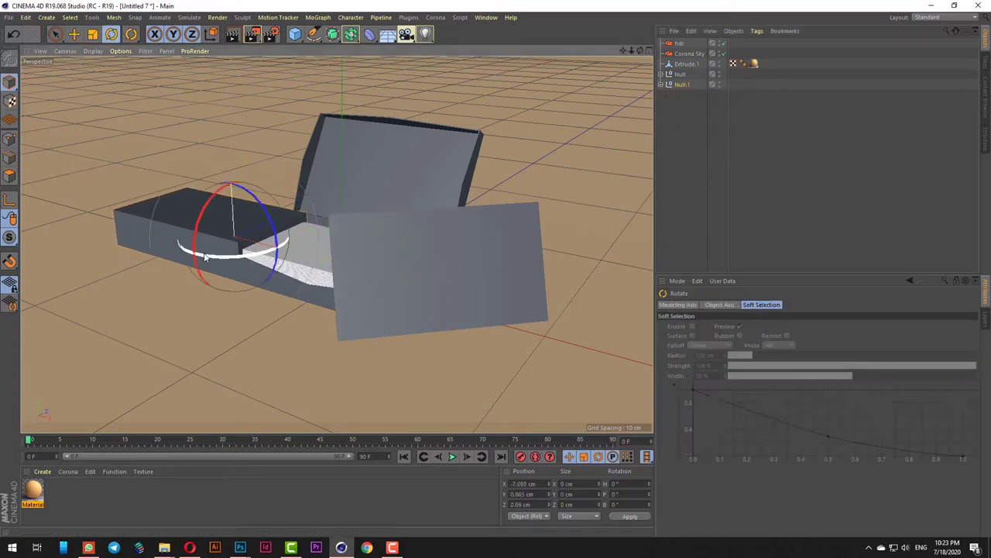
{"action": "left_click_drag", "start_coordinate": [208, 255], "coordinate": [294, 250]}
{"action": "left_click", "coordinate": [55, 33]}
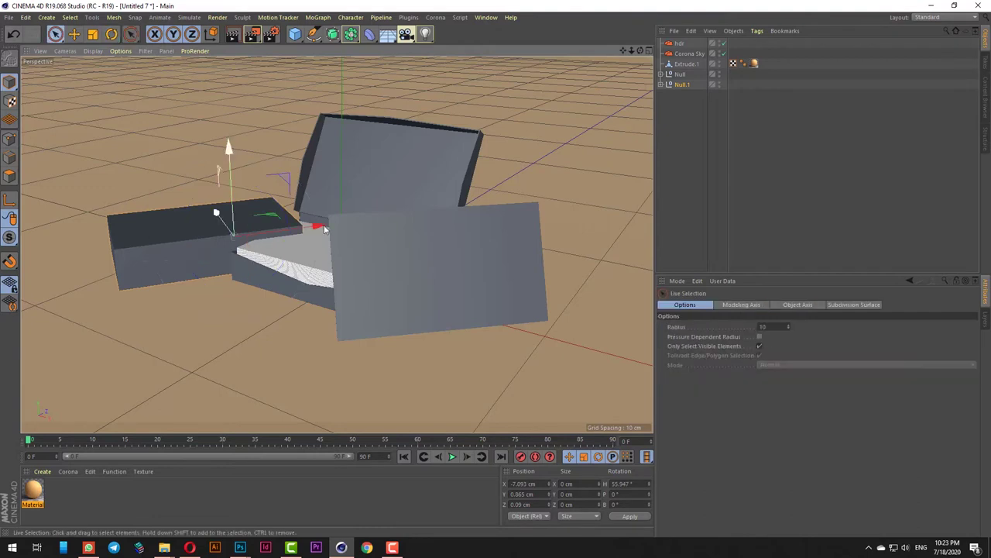
{"action": "key", "text": "ctrl+z"}
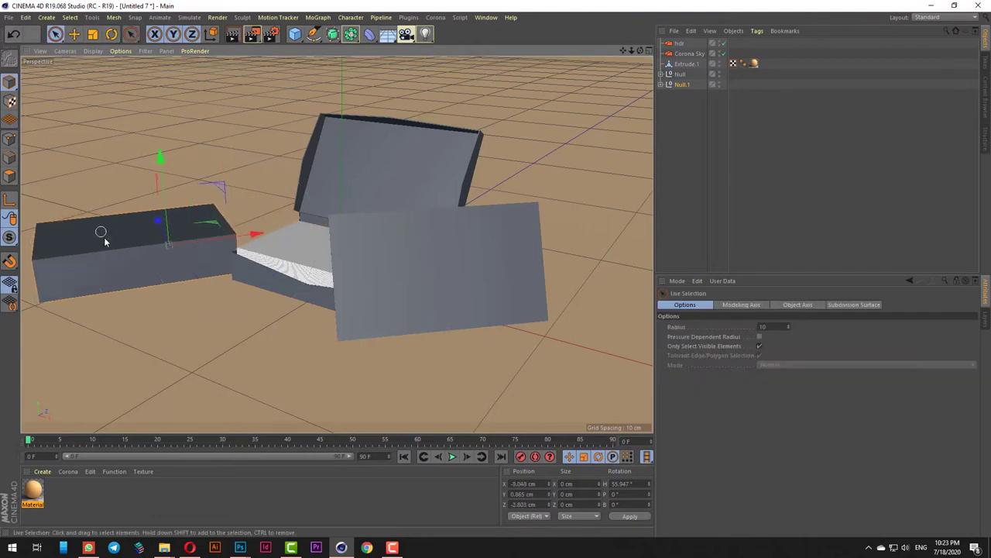
Duplicate the Cube's Bevel deformer in the Null.1 group and nest the copy under the box cover object.
{"action": "left_click", "coordinate": [124, 239]}
{"action": "left_click", "coordinate": [661, 84]}
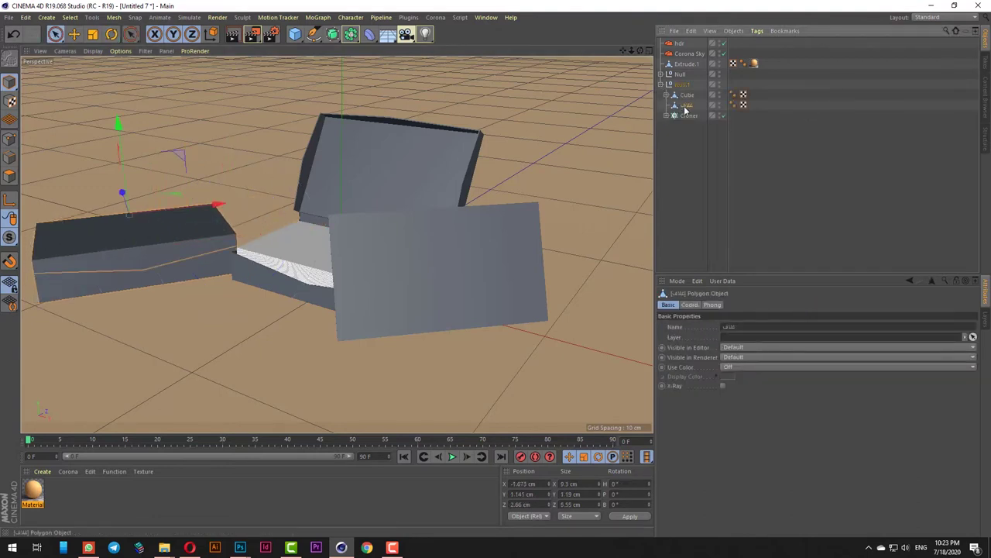
{"action": "left_click", "coordinate": [667, 95]}
{"action": "left_click", "coordinate": [693, 105]}
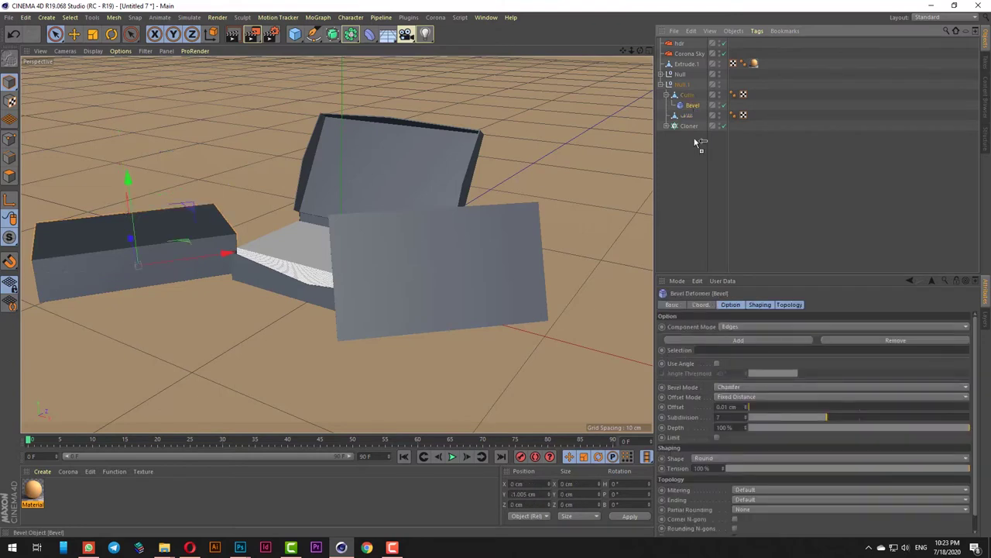
{"action": "left_click_drag", "start_coordinate": [697, 142], "coordinate": [685, 152], "text": "ctrl"}
{"action": "left_click_drag", "start_coordinate": [685, 118], "coordinate": [686, 117]}
{"action": "left_click", "coordinate": [661, 84]}
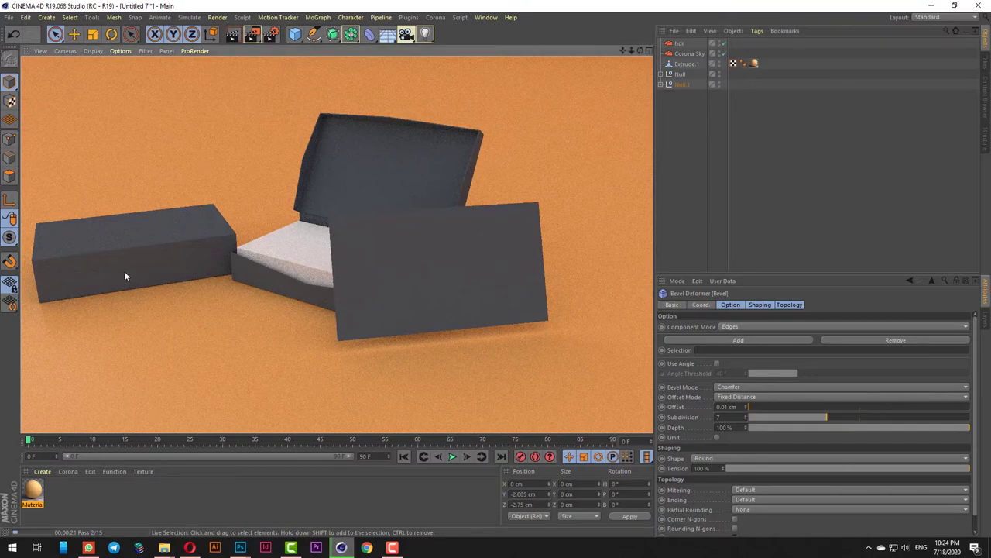
Examine the closed box's cover seam up close and review the whole box and card arrangement.
{"action": "scroll", "coordinate": [124, 271], "scroll_direction": "up", "scroll_amount": 10}
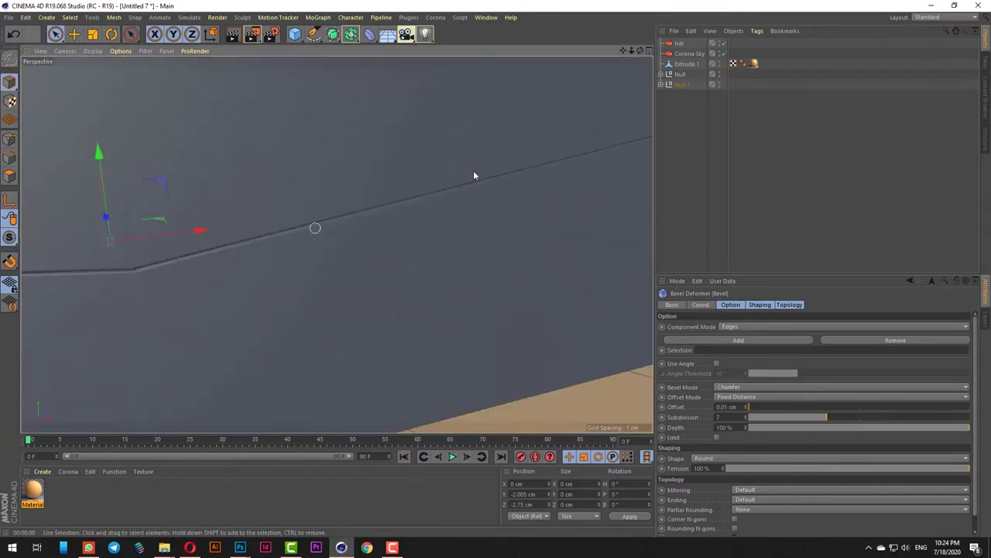
{"action": "scroll", "coordinate": [332, 255], "scroll_direction": "down", "scroll_amount": 10}
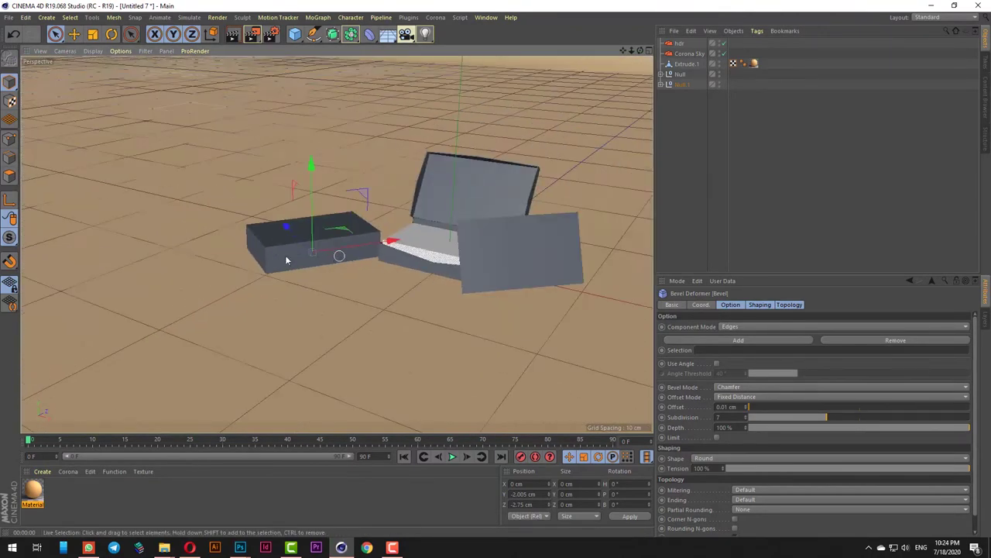
{"action": "scroll", "coordinate": [386, 257], "scroll_direction": "up", "scroll_amount": 7}
{"action": "scroll", "coordinate": [241, 266], "scroll_direction": "down", "scroll_amount": 5}
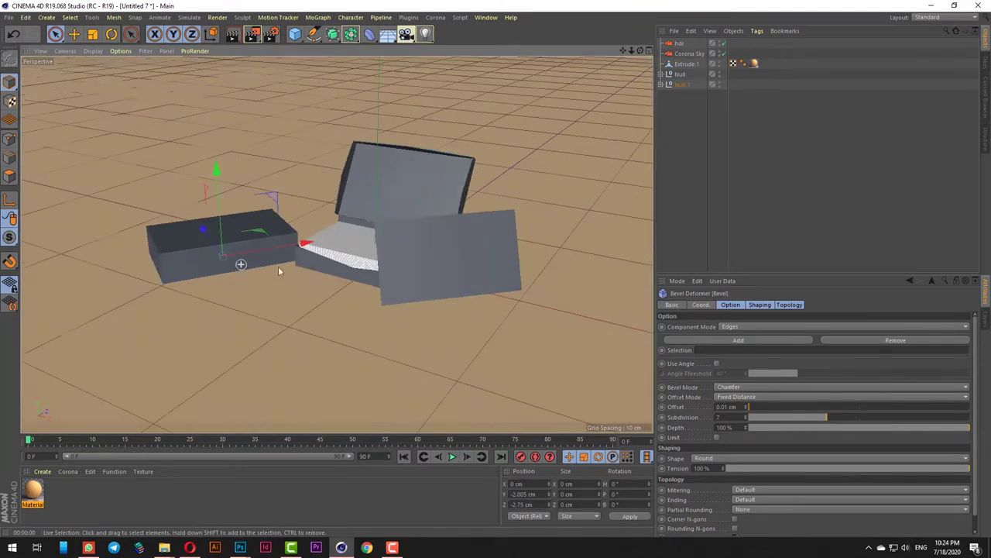
{"action": "scroll", "coordinate": [462, 266], "scroll_direction": "up", "scroll_amount": 2}
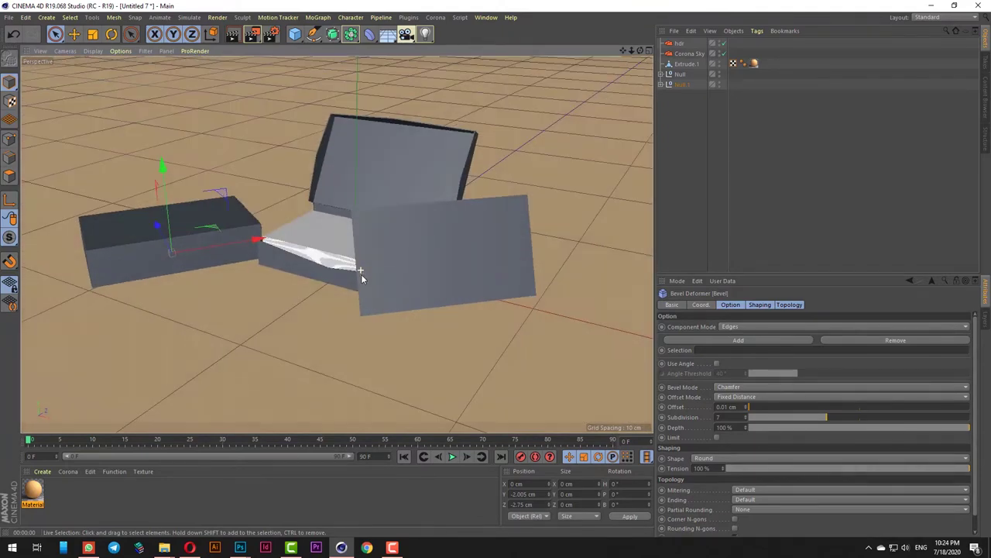
{"action": "scroll", "coordinate": [381, 279], "scroll_direction": "down", "scroll_amount": 2}
{"action": "scroll", "coordinate": [381, 271], "scroll_direction": "up", "scroll_amount": 4}
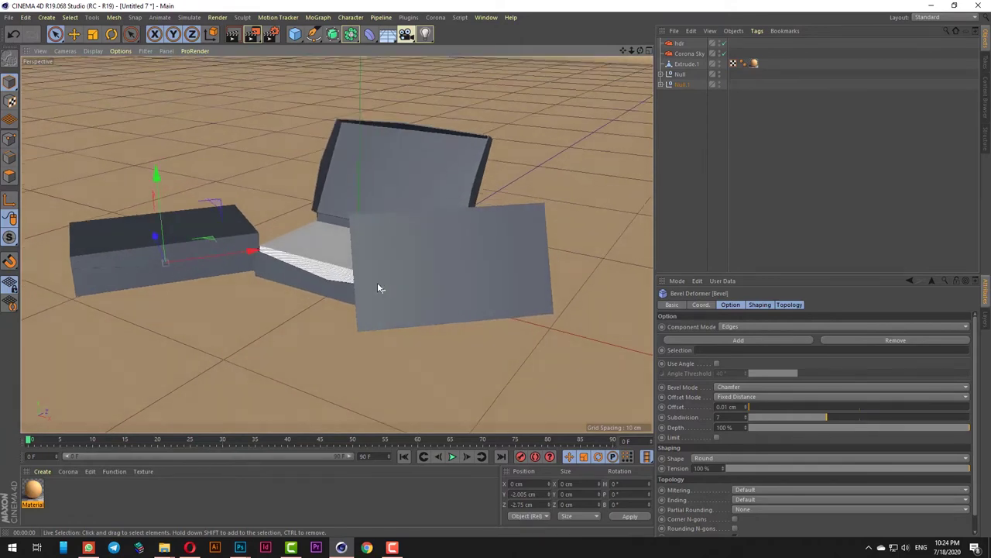
{"action": "left_click", "coordinate": [444, 325]}
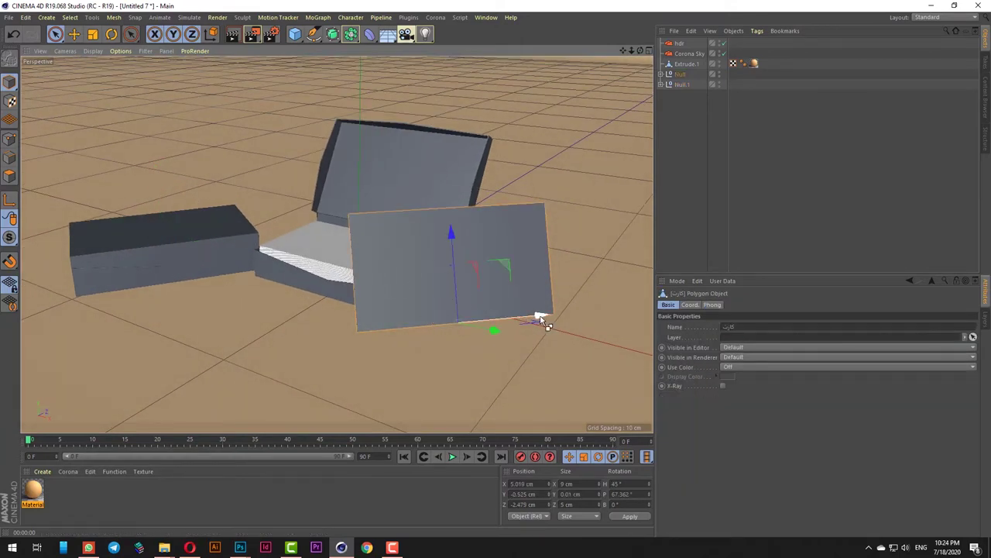
{"action": "left_click_drag", "start_coordinate": [542, 322], "coordinate": [372, 333], "text": "ctrl"}
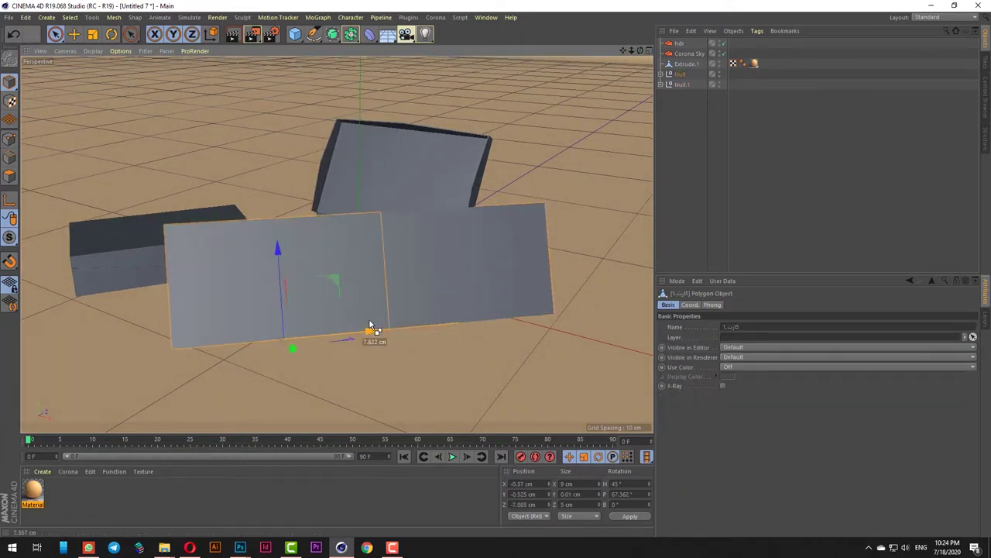
{"action": "key", "text": "ctrl+z"}
Copy the standing card out of the Null group to the top level and slide the copy to about X 4.19 cm, Z -4.89 cm.
{"action": "left_click", "coordinate": [662, 74]}
{"action": "left_click_drag", "start_coordinate": [690, 125], "coordinate": [689, 149], "text": "ctrl"}
{"action": "left_click", "coordinate": [663, 73]}
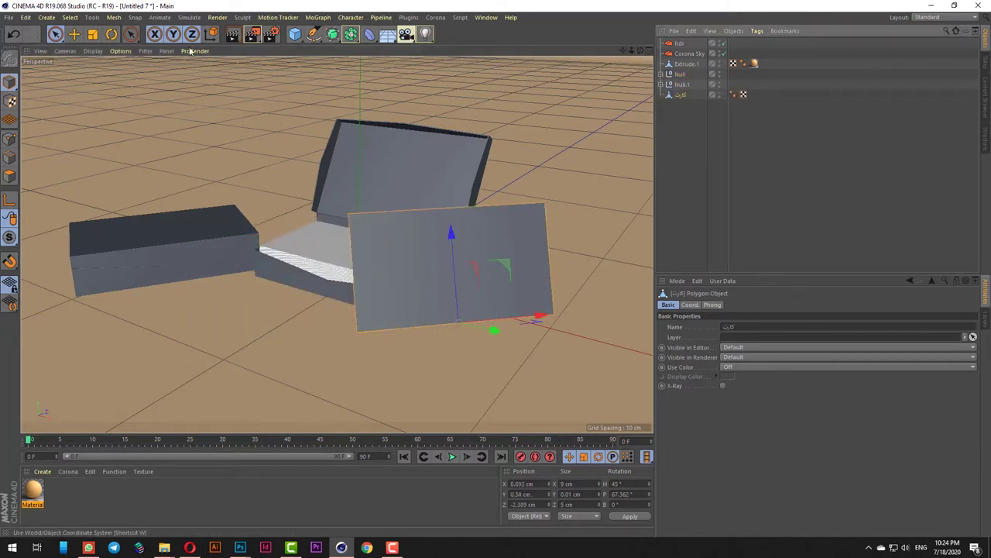
{"action": "left_click_drag", "start_coordinate": [537, 314], "coordinate": [448, 319], "text": "ctrl"}
{"action": "left_click", "coordinate": [475, 316]}
{"action": "left_click", "coordinate": [422, 318]}
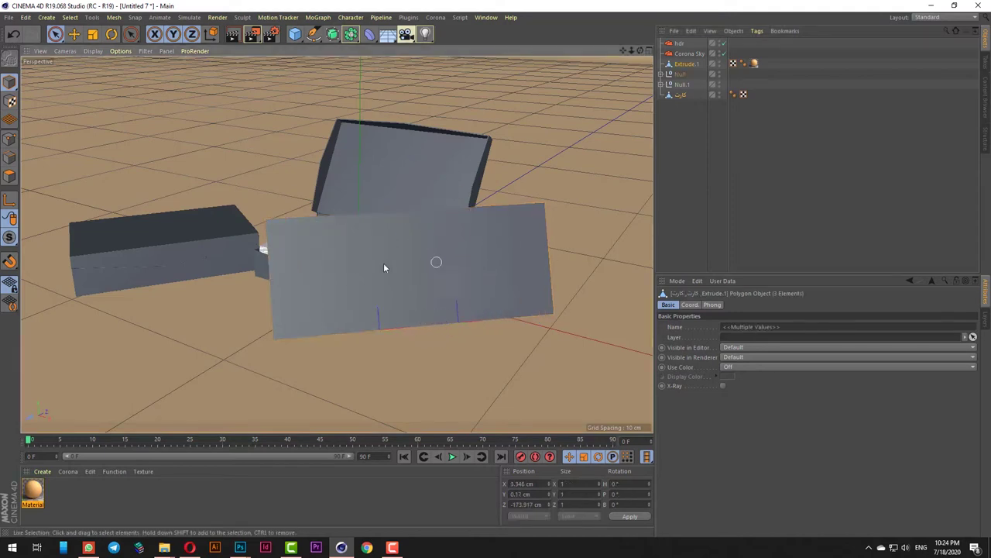
{"action": "left_click", "coordinate": [364, 274]}
Put the copied top-level card into a new MoGraph Cloner.
{"action": "left_click", "coordinate": [679, 106]}
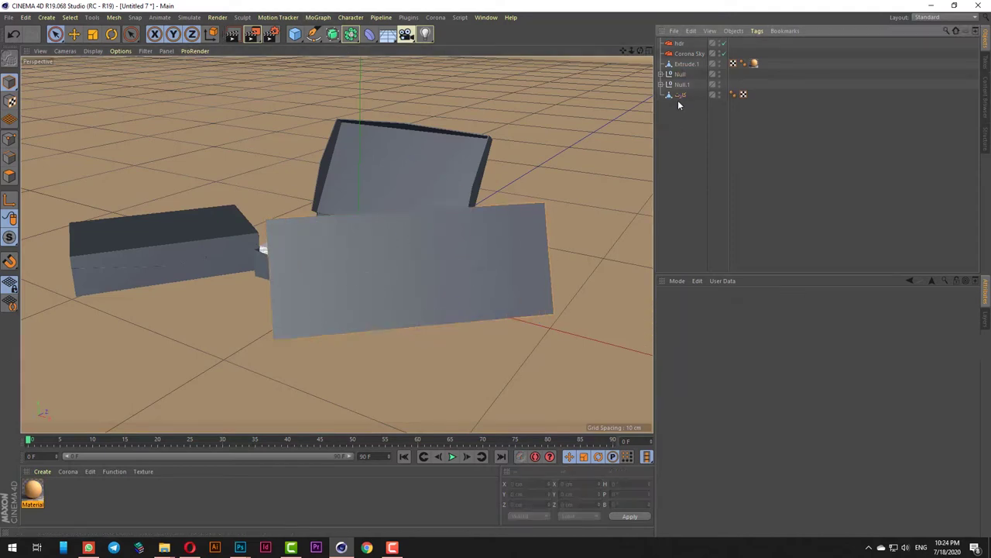
{"action": "left_click", "coordinate": [678, 98]}
{"action": "left_click", "coordinate": [318, 17]}
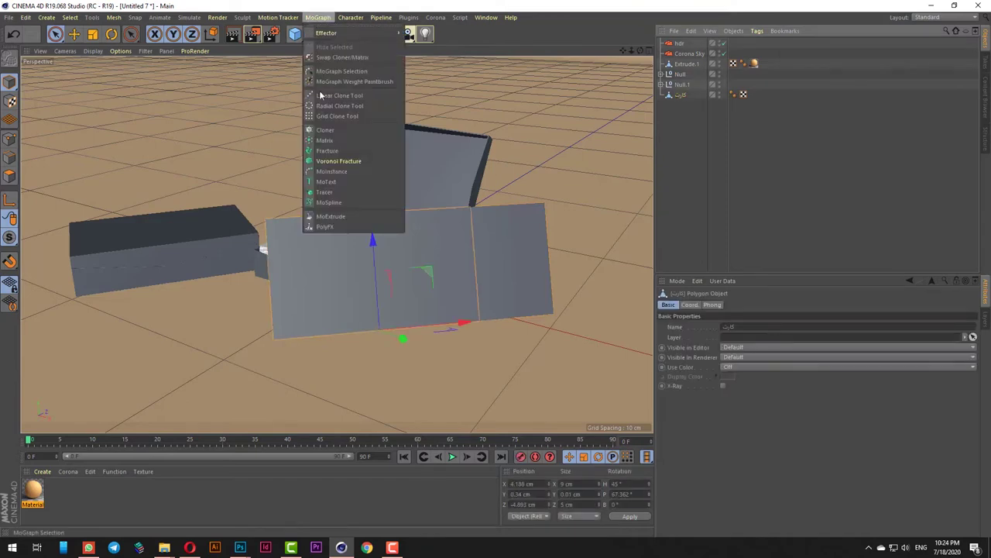
{"action": "left_click", "coordinate": [325, 132]}
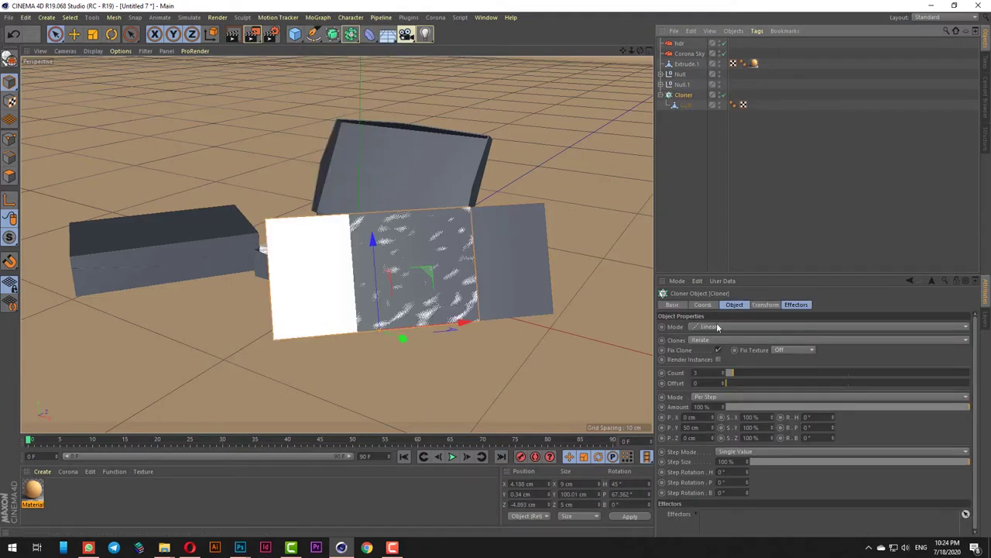
{"action": "scroll", "coordinate": [496, 309], "scroll_direction": "down", "scroll_amount": 5}
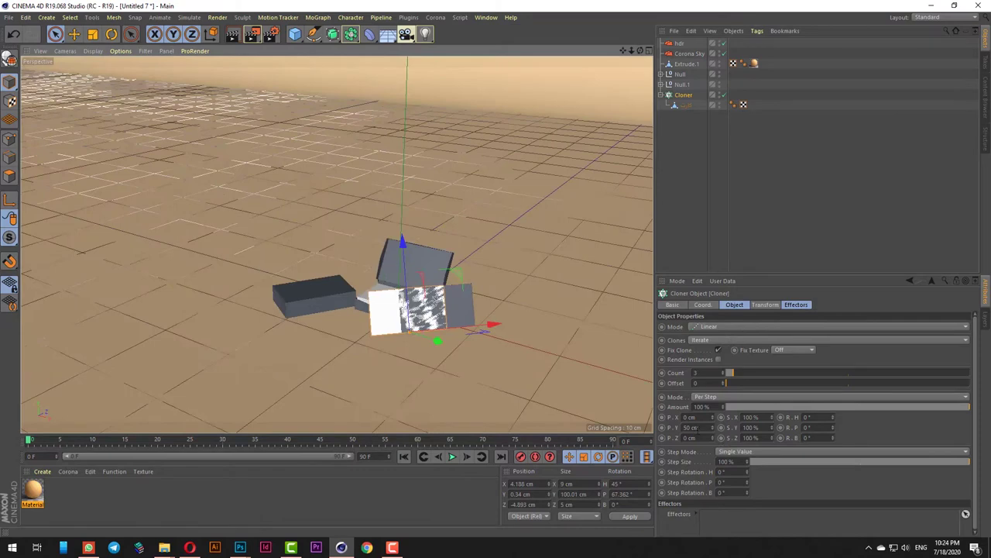
Take the card out of the Cloner and set its heading and pitch to 0° so it lies flat.
{"action": "left_click", "coordinate": [685, 105]}
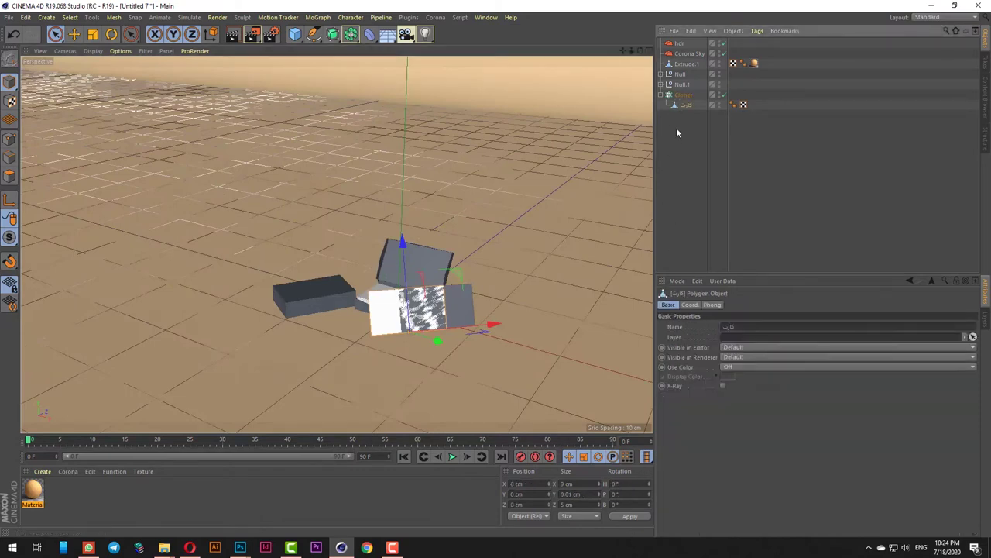
{"action": "left_click_drag", "start_coordinate": [686, 116], "coordinate": [686, 118]}
{"action": "left_click_drag", "start_coordinate": [629, 483], "coordinate": [299, 477]}
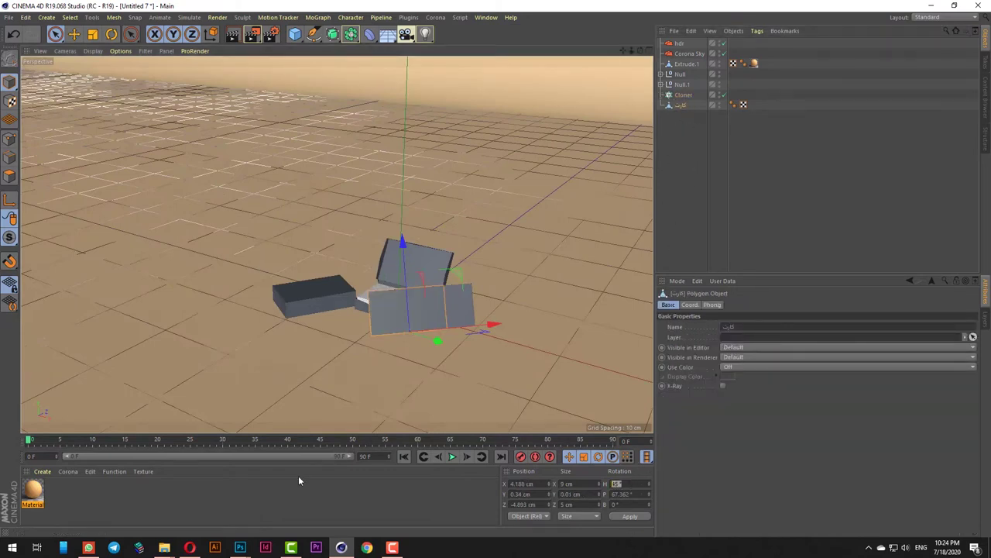
{"action": "type", "text": "0"}
{"action": "key", "text": "Return"}
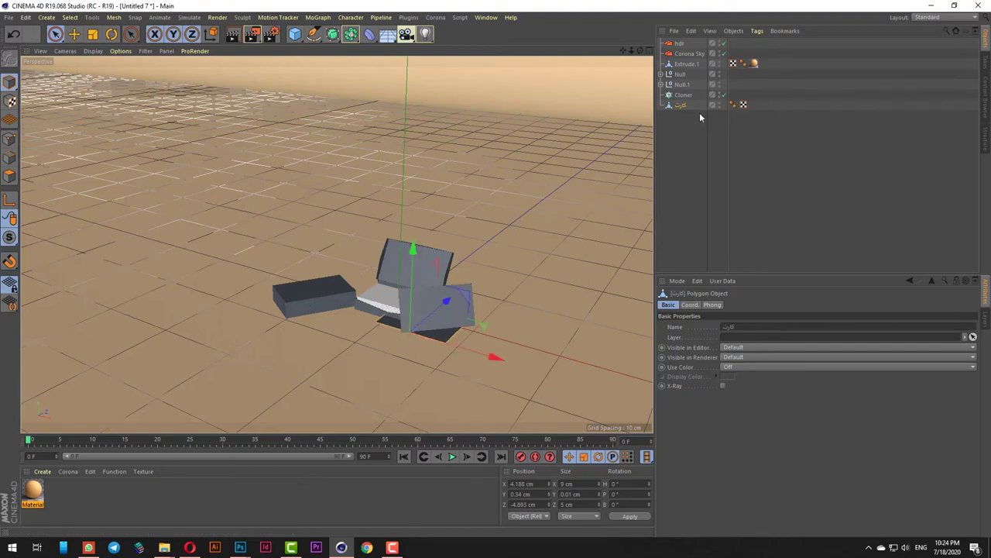
Nest the flat card back under the Cloner and raise the Cloner above the open box to about Y 15.27 cm.
{"action": "left_click_drag", "start_coordinate": [679, 105], "coordinate": [681, 101]}
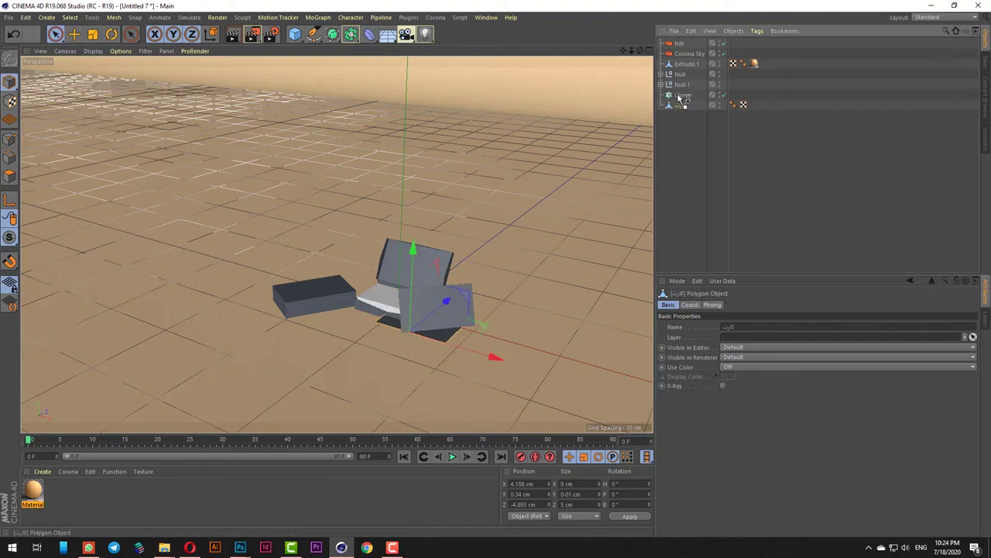
{"action": "left_click_drag", "start_coordinate": [682, 99], "coordinate": [683, 95]}
{"action": "left_click", "coordinate": [410, 246]}
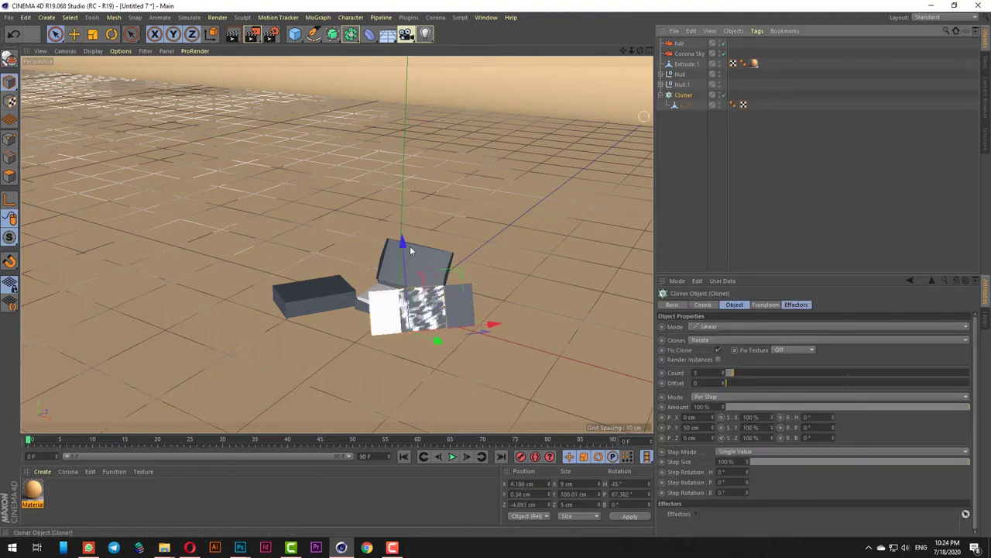
{"action": "left_click_drag", "start_coordinate": [401, 249], "coordinate": [406, 110]}
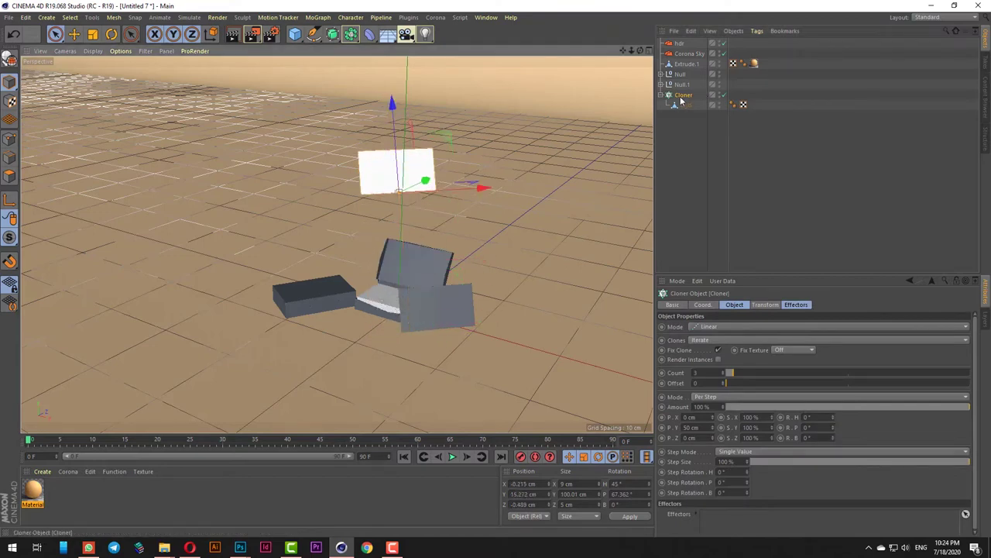
Set the Cloner's heading and pitch to 0° and its P.Y clone spacing to 4 cm.
{"action": "double_click", "coordinate": [623, 484]}
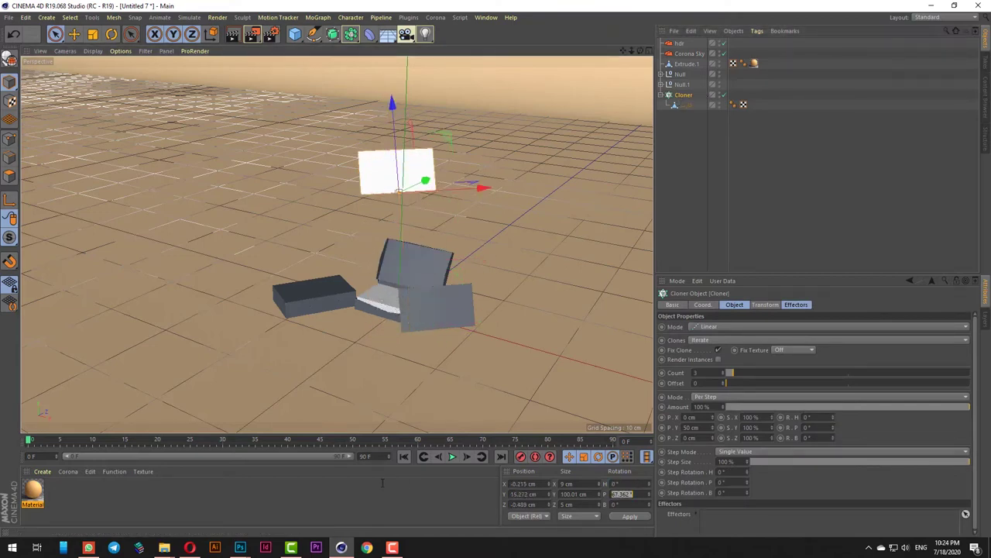
{"action": "key", "text": "Return"}
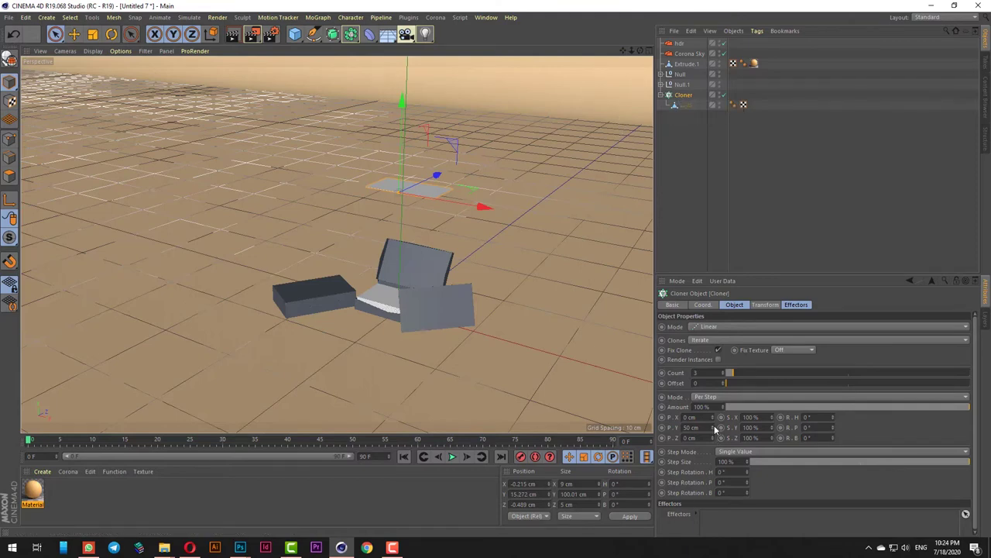
{"action": "left_click_drag", "start_coordinate": [714, 428], "coordinate": [714, 452]}
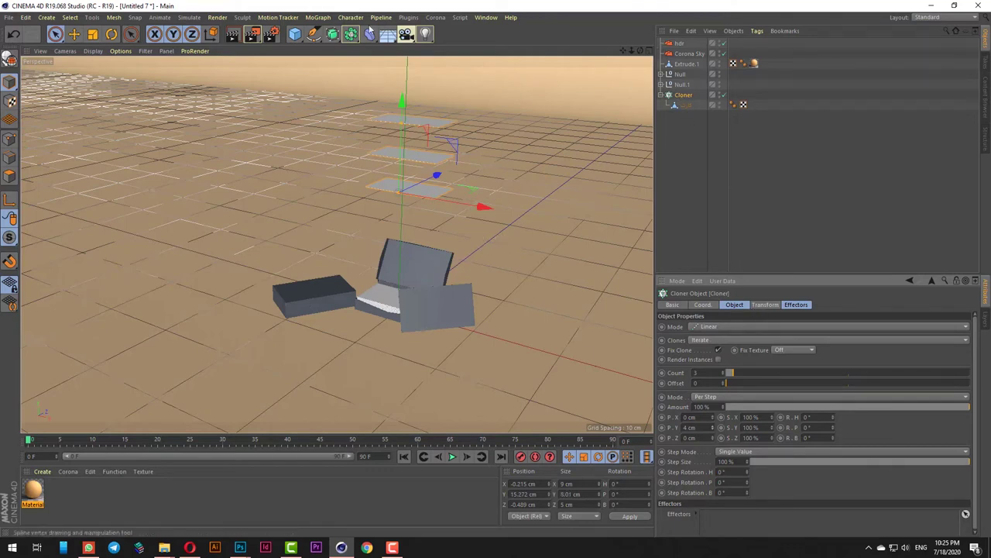
Add a Random effector to the Cloner and set its P.X, P.Y and P.Z variation to 0 cm.
{"action": "left_click", "coordinate": [317, 17]}
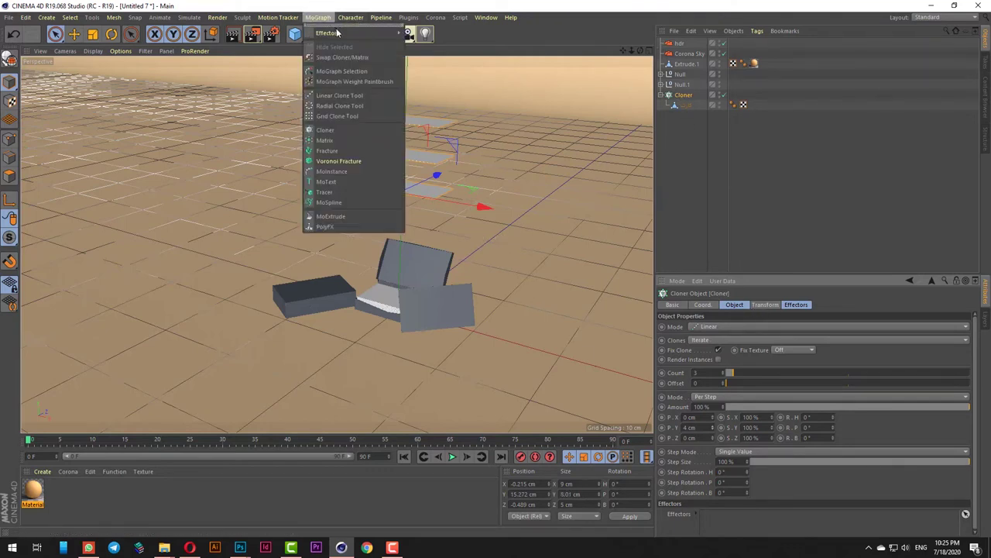
{"action": "mouse_move", "coordinate": [341, 33]}
{"action": "left_click", "coordinate": [437, 123]}
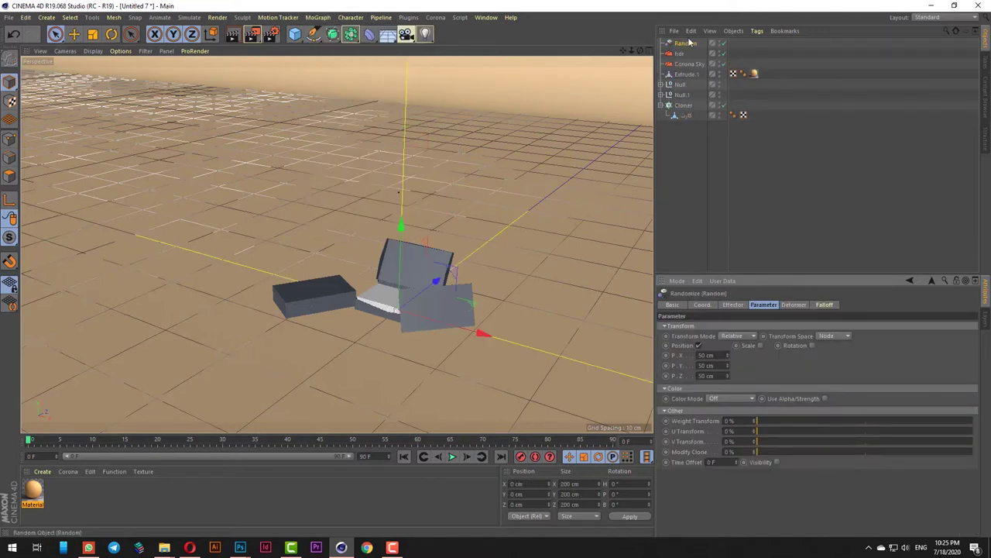
{"action": "left_click", "coordinate": [686, 44]}
{"action": "left_click_drag", "start_coordinate": [714, 356], "coordinate": [434, 343]}
{"action": "type", "text": "0"}
{"action": "key", "text": "Tab"}
{"action": "type", "text": "0"}
{"action": "key", "text": "Tab"}
{"action": "type", "text": "0"}
{"action": "key", "text": "Return"}
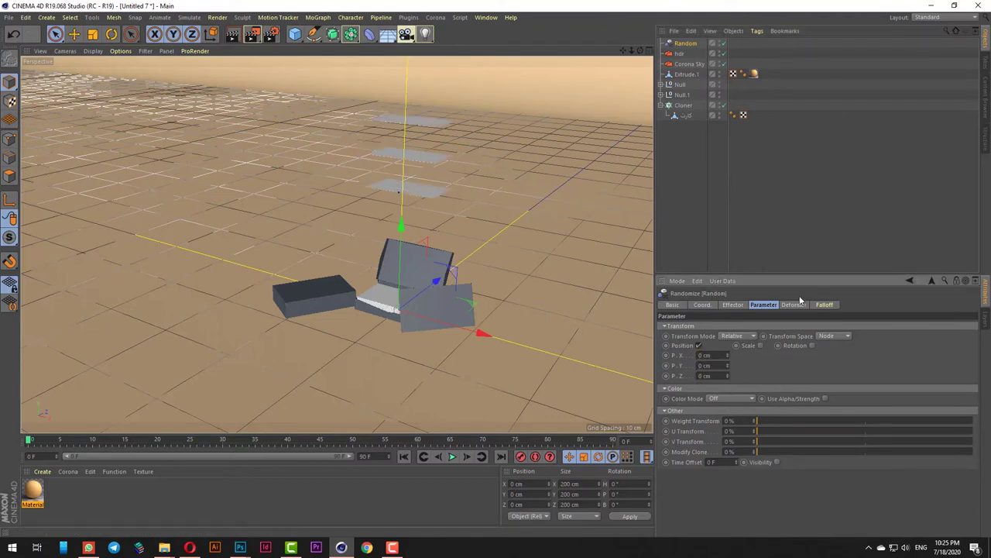
Enable rotation in the Random effector and try a pitch variation of 65°.
{"action": "left_click", "coordinate": [812, 346]}
{"action": "mouse_move", "coordinate": [843, 364]}
{"action": "left_mouse_down"}
{"action": "mouse_move", "coordinate": [843, 333]}
{"action": "mouse_move", "coordinate": [823, 350]}
{"action": "left_mouse_up"}
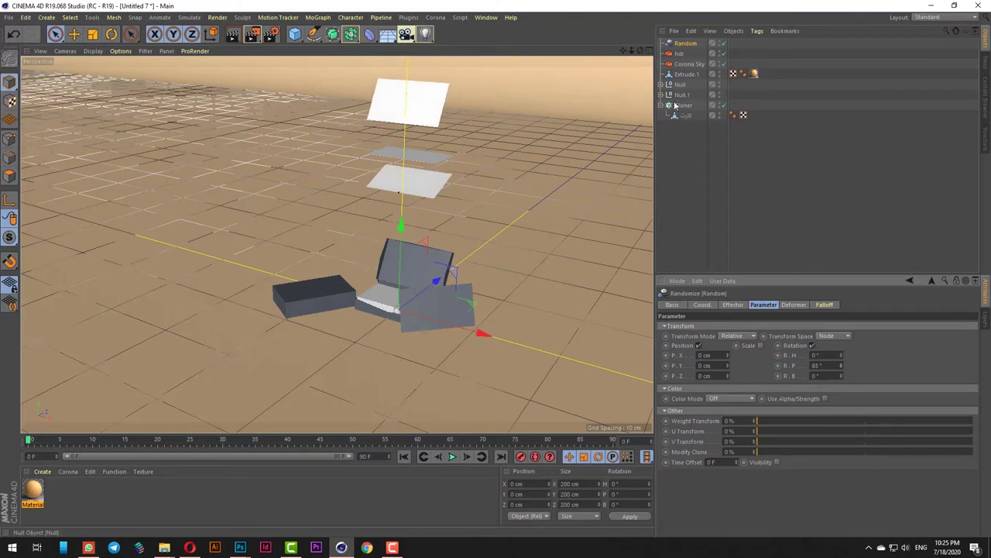
{"action": "key", "text": "ctrl+z"}
Take the card out of the Cloner and set its heading, pitch and bank to 0°.
{"action": "left_click_drag", "start_coordinate": [690, 143], "coordinate": [689, 143]}
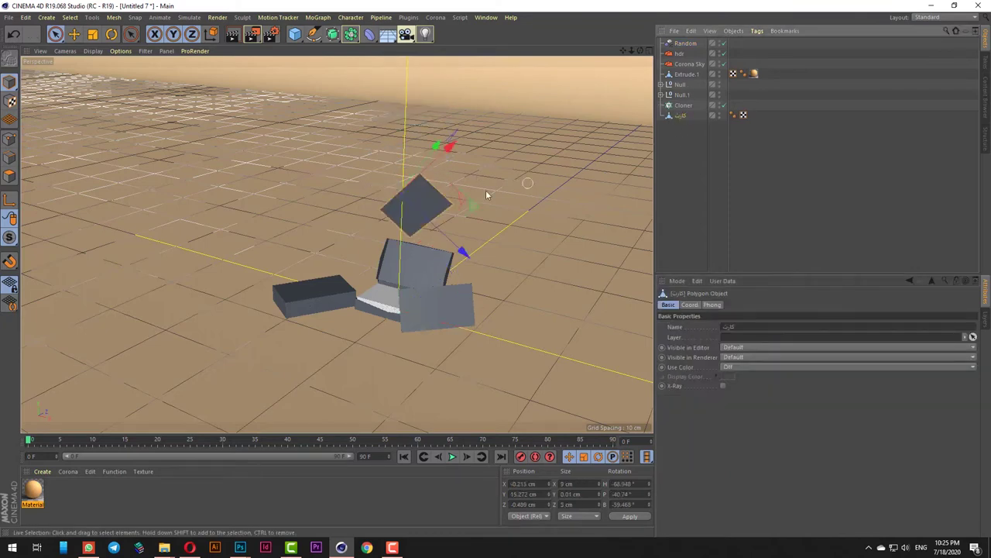
{"action": "left_click_drag", "start_coordinate": [638, 484], "coordinate": [308, 463]}
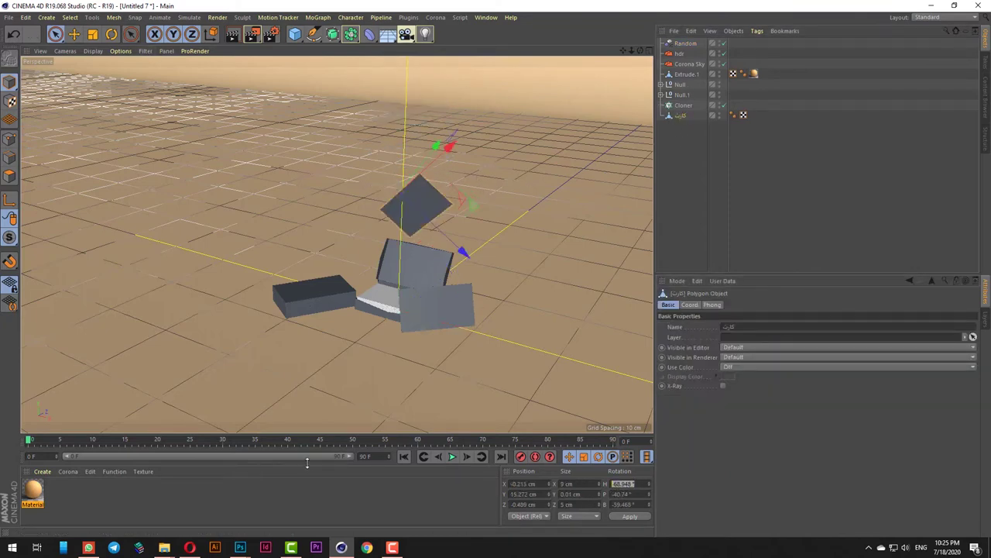
{"action": "type", "text": "0"}
{"action": "key", "text": "Tab"}
{"action": "type", "text": "0"}
{"action": "key", "text": "Tab"}
{"action": "type", "text": "0"}
{"action": "key", "text": "Return"}
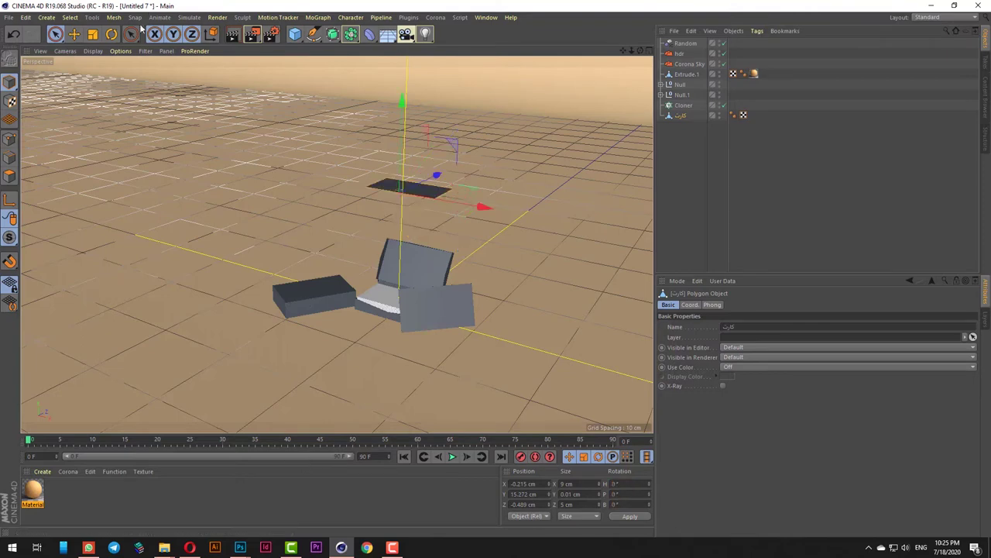
Center the flat card's axis on its geometry.
{"action": "left_click", "coordinate": [114, 17]}
{"action": "mouse_move", "coordinate": [135, 109]}
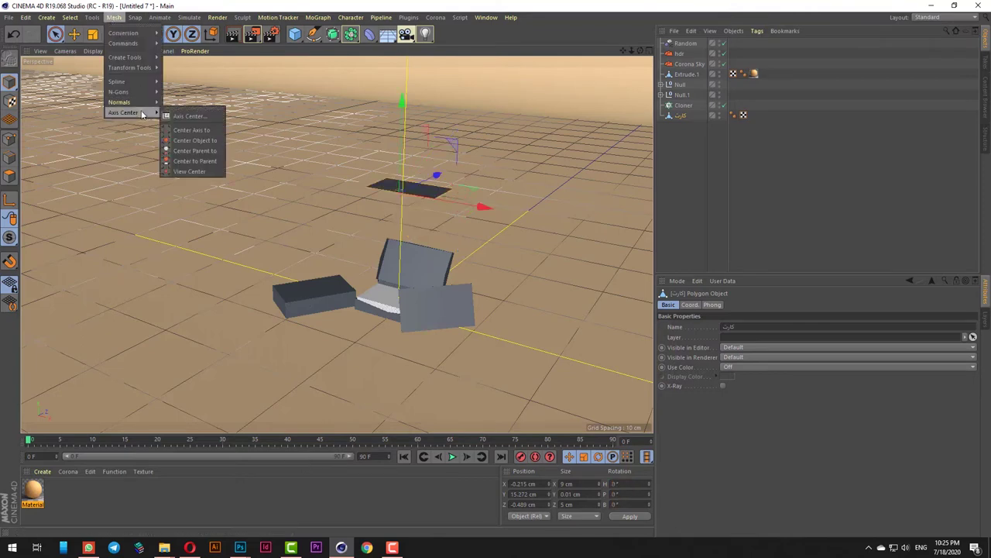
{"action": "left_click", "coordinate": [190, 130]}
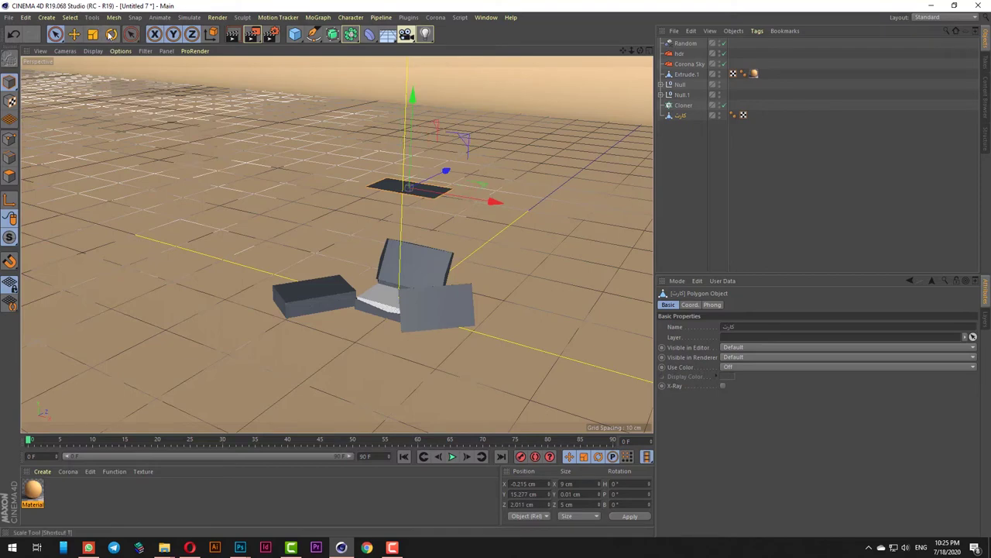
Rotate the card's pitch so it stands upright and nest it back under the Cloner.
{"action": "key", "text": "r"}
{"action": "left_click_drag", "start_coordinate": [362, 232], "coordinate": [363, 319]}
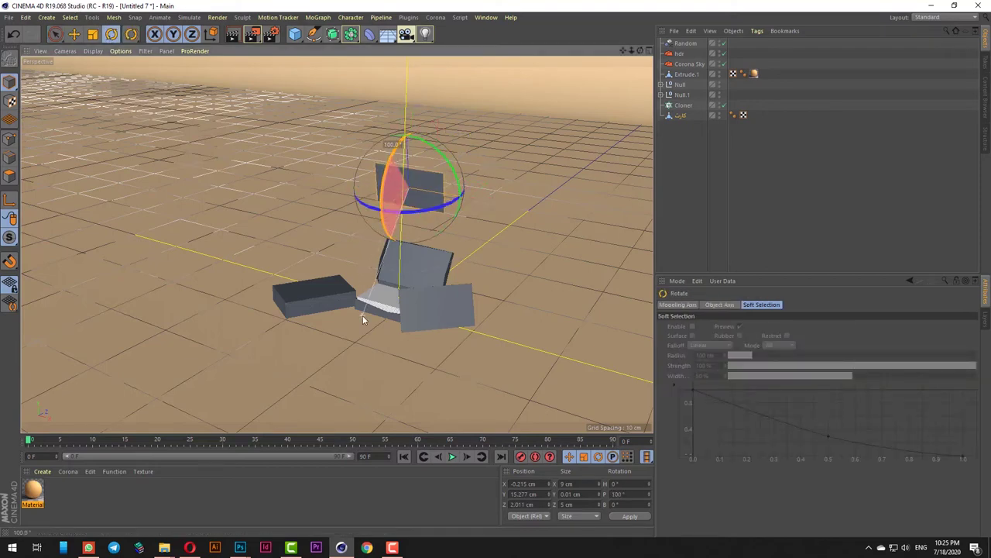
{"action": "left_click", "coordinate": [684, 106]}
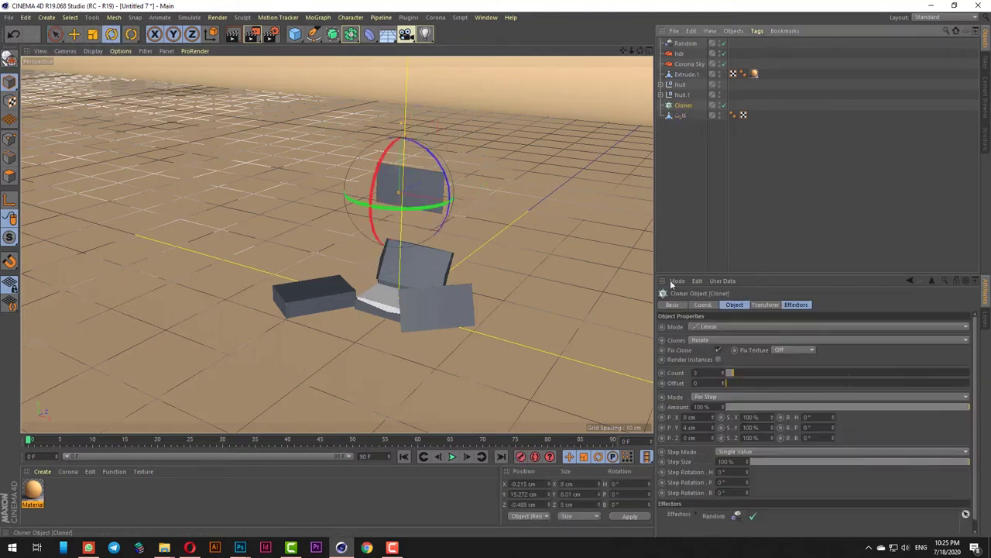
{"action": "left_click", "coordinate": [685, 114]}
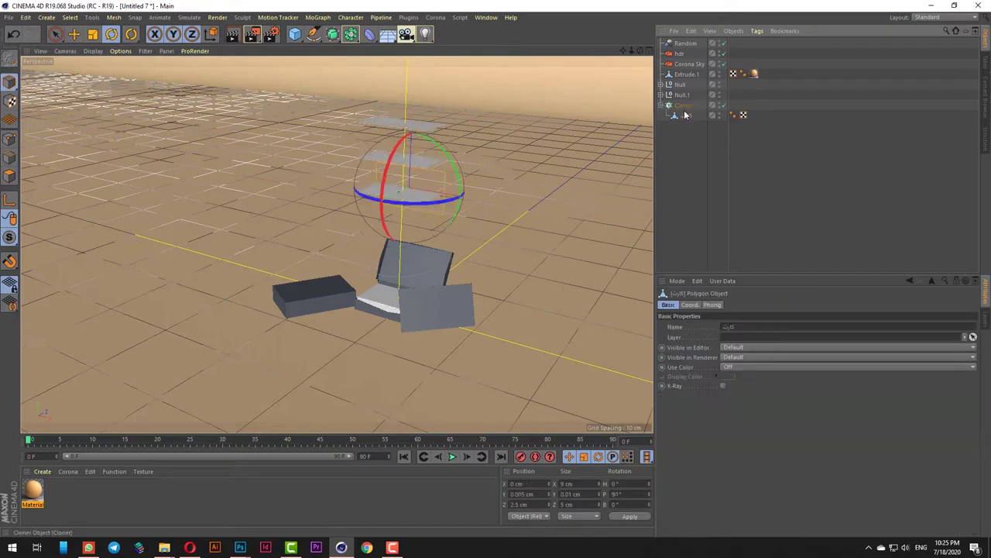
Set the Cloner's transform pitch R.P to 90° so all the clones stand upright.
{"action": "left_click", "coordinate": [684, 105]}
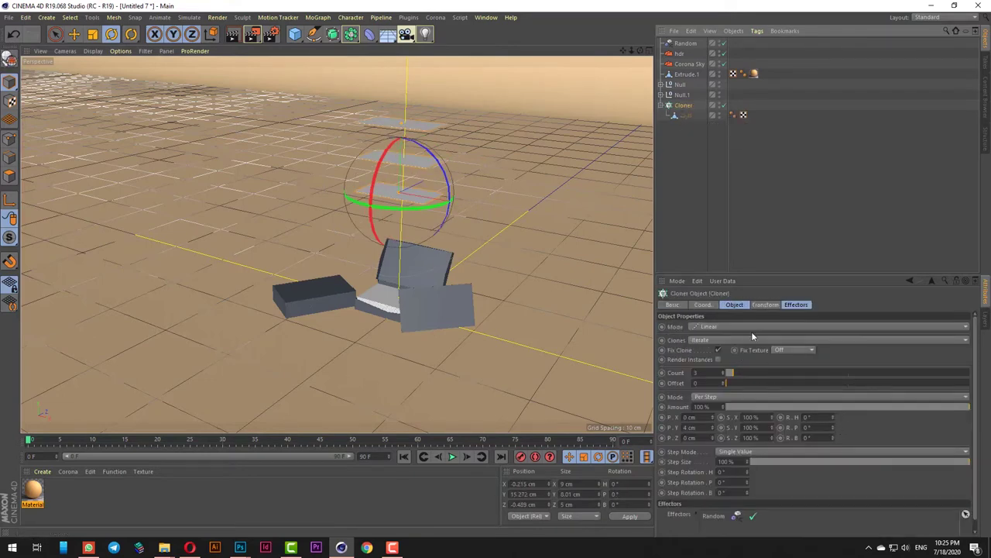
{"action": "left_click", "coordinate": [794, 305]}
{"action": "left_click", "coordinate": [768, 305]}
{"action": "left_click", "coordinate": [734, 305]}
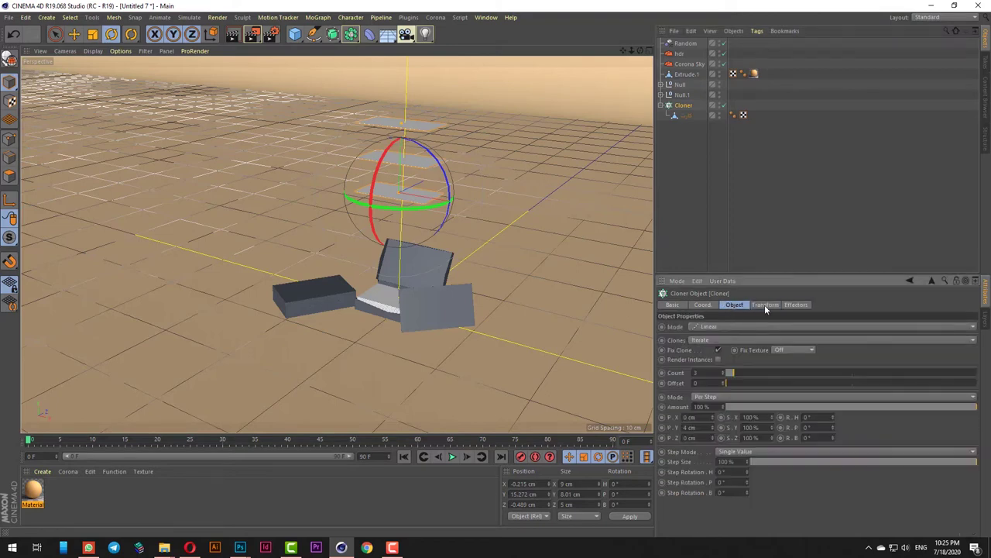
{"action": "left_click", "coordinate": [764, 305]}
{"action": "mouse_move", "coordinate": [832, 340]}
{"action": "left_mouse_down"}
{"action": "mouse_move", "coordinate": [860, 339]}
{"action": "mouse_move", "coordinate": [833, 335]}
{"action": "mouse_move", "coordinate": [833, 326]}
{"action": "left_mouse_up"}
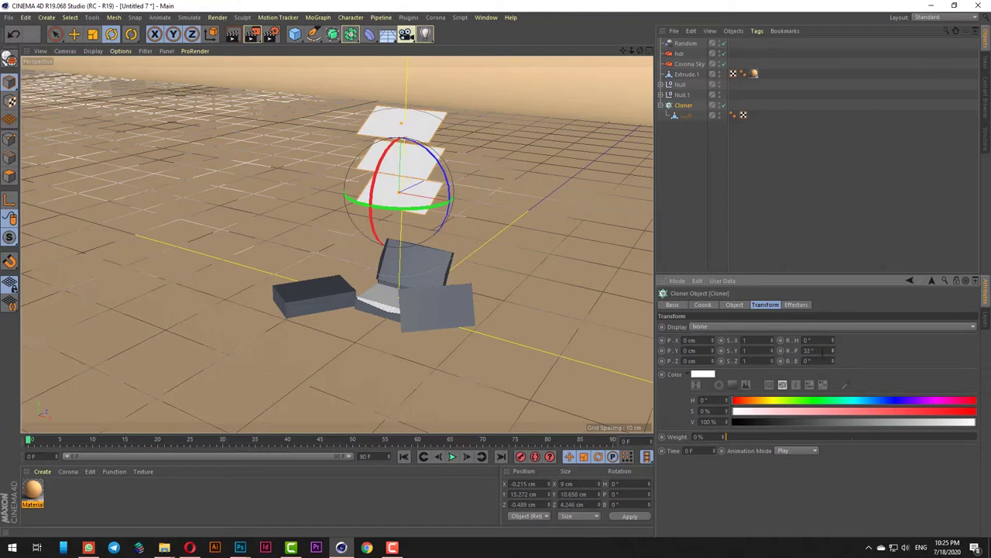
{"action": "type", "text": "90"}
{"action": "key", "text": "Return"}
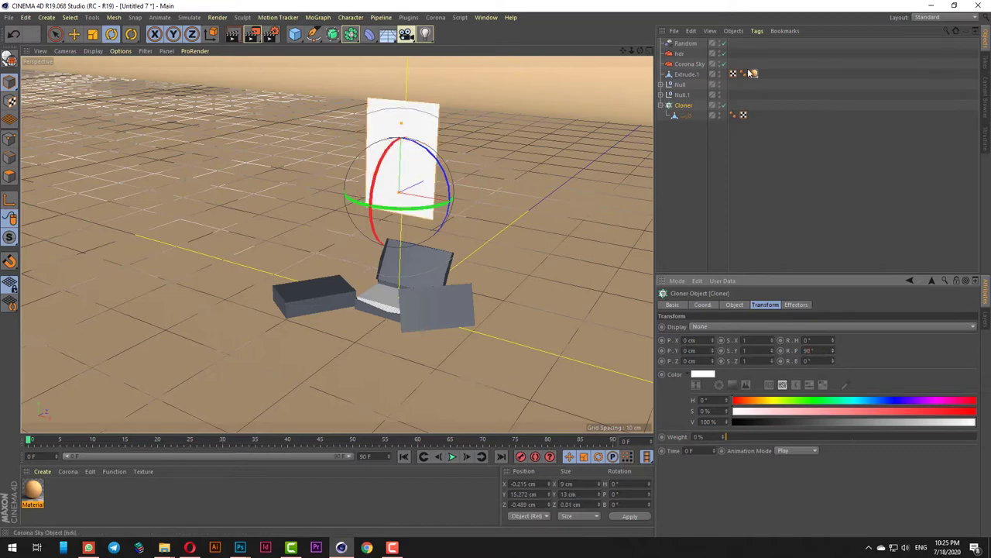
Try random position offsets on the clones using the Random effector.
{"action": "left_click", "coordinate": [685, 45]}
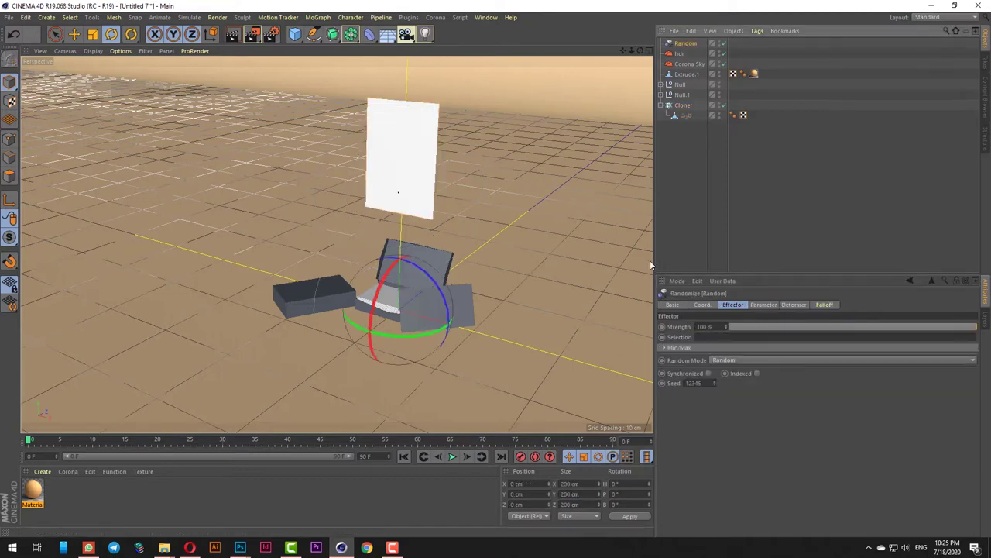
{"action": "left_click", "coordinate": [764, 305]}
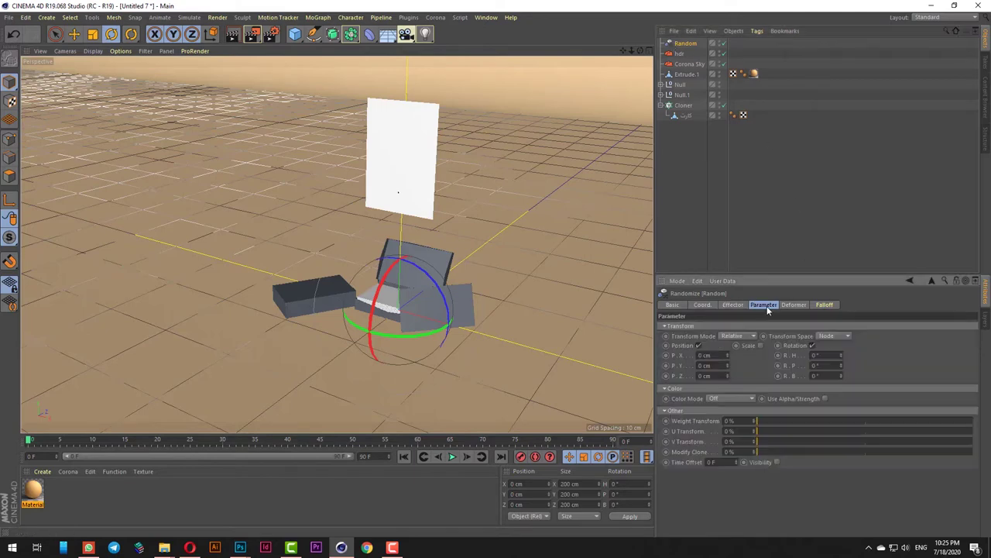
{"action": "left_click_drag", "start_coordinate": [727, 356], "coordinate": [727, 381]}
{"action": "key", "text": "ctrl+z"}
{"action": "key", "text": "ctrl+z"}
{"action": "key", "text": "ctrl+z"}
Set the Cloner's P.Y clone spacing to 7 cm.
{"action": "left_click", "coordinate": [682, 104]}
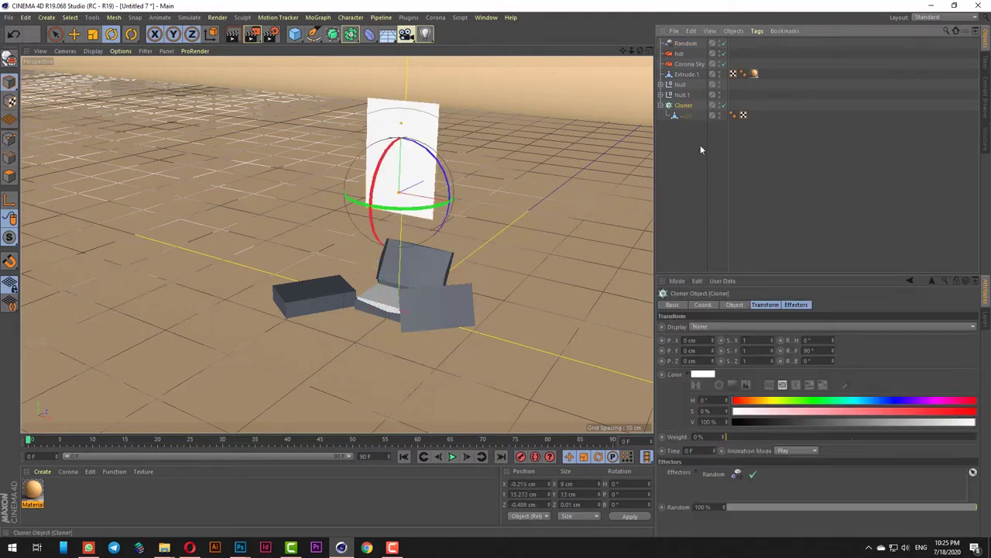
{"action": "left_click", "coordinate": [734, 304]}
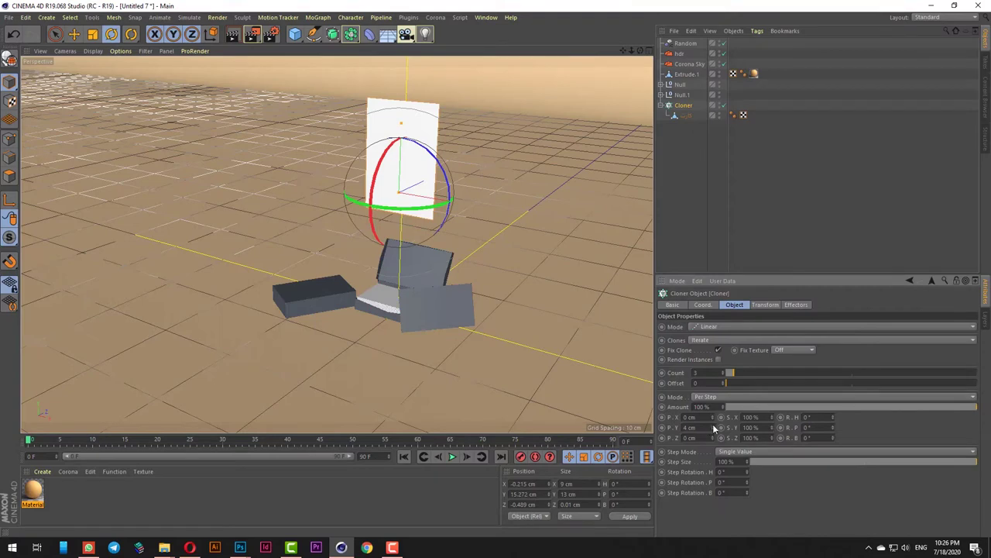
{"action": "left_click_drag", "start_coordinate": [714, 428], "coordinate": [714, 409]}
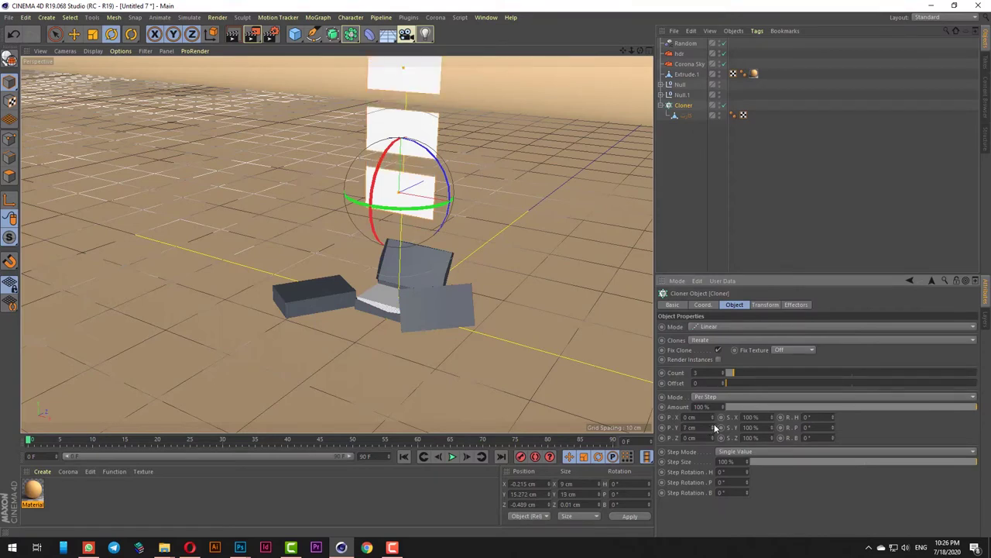
Try a heading variation of 50° in the Random effector.
{"action": "left_click", "coordinate": [685, 43]}
{"action": "left_click", "coordinate": [794, 305]}
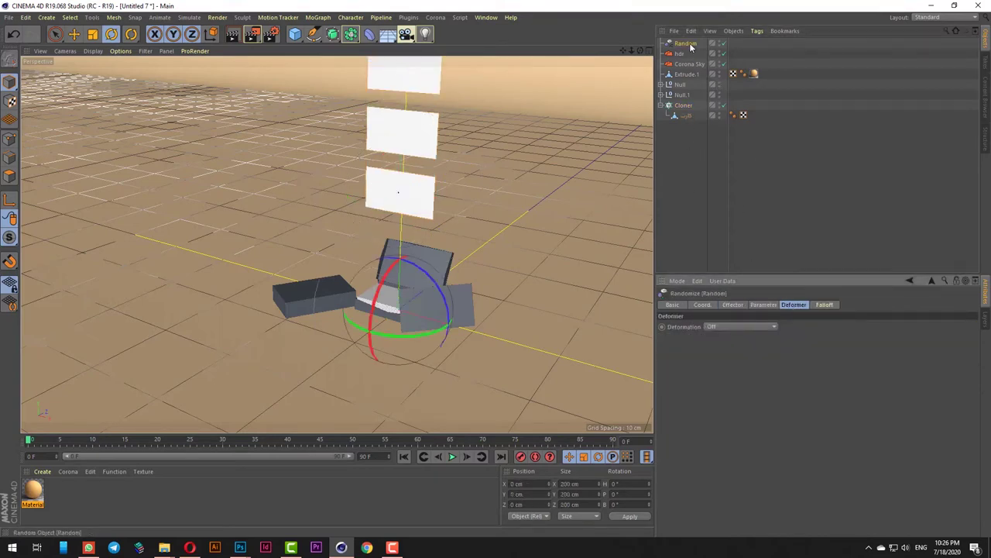
{"action": "left_click", "coordinate": [763, 305]}
{"action": "left_click_drag", "start_coordinate": [842, 355], "coordinate": [842, 328]}
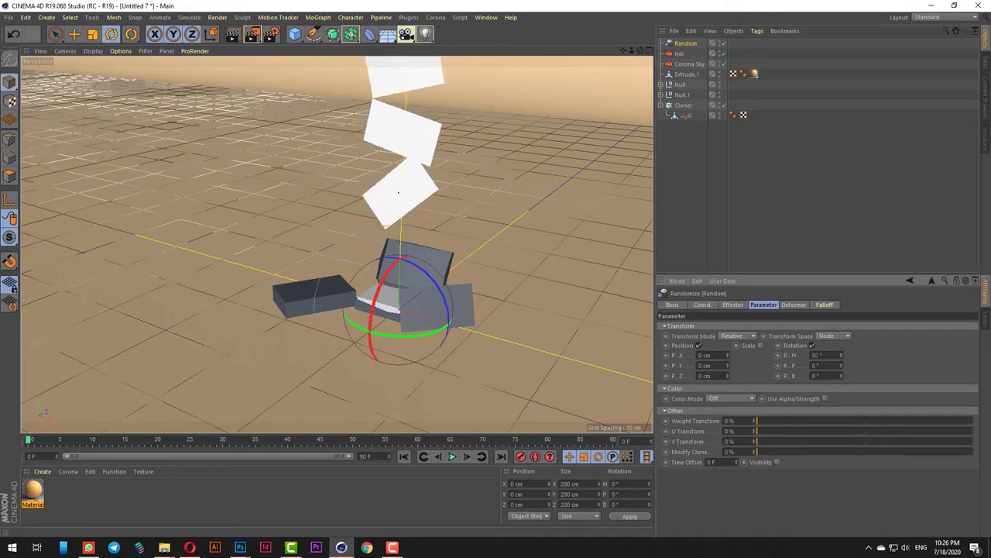
{"action": "key", "text": "ctrl+z"}
Try different heading and bank values in the Cloner's transform settings.
{"action": "left_click", "coordinate": [678, 106]}
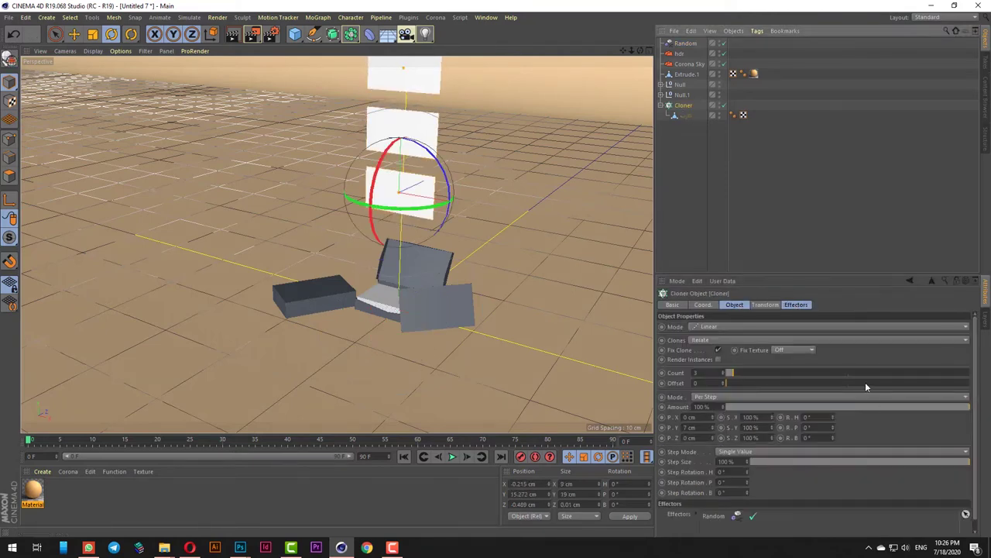
{"action": "left_click", "coordinate": [765, 305]}
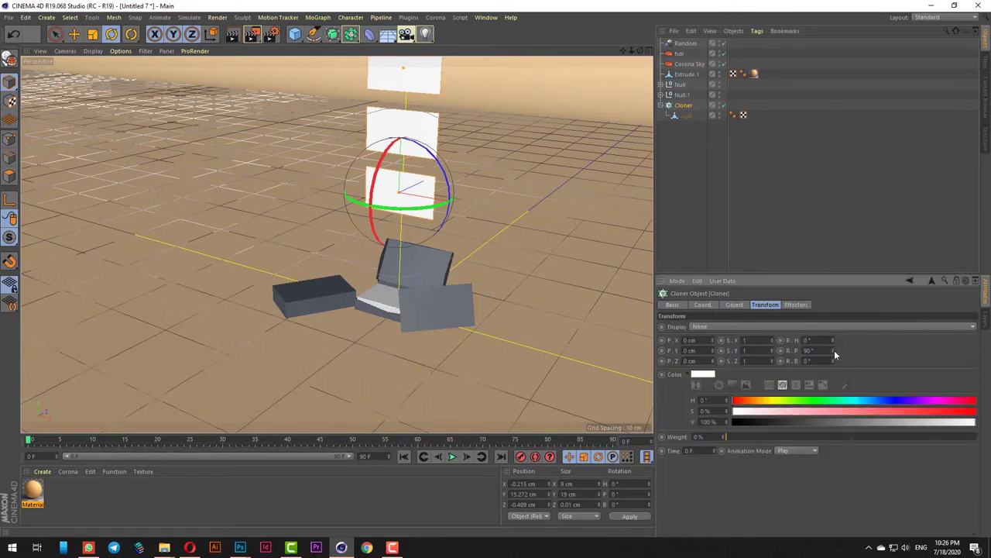
{"action": "left_click_drag", "start_coordinate": [835, 342], "coordinate": [840, 346]}
{"action": "key", "text": "ctrl+z"}
{"action": "left_click_drag", "start_coordinate": [832, 361], "coordinate": [833, 344]}
{"action": "key", "text": "ctrl+z"}
{"action": "key", "text": "ctrl+z"}
Set the Random effector's heading variation R.H to 59° so the cards tilt differently.
{"action": "left_click", "coordinate": [684, 43]}
{"action": "left_click", "coordinate": [761, 305]}
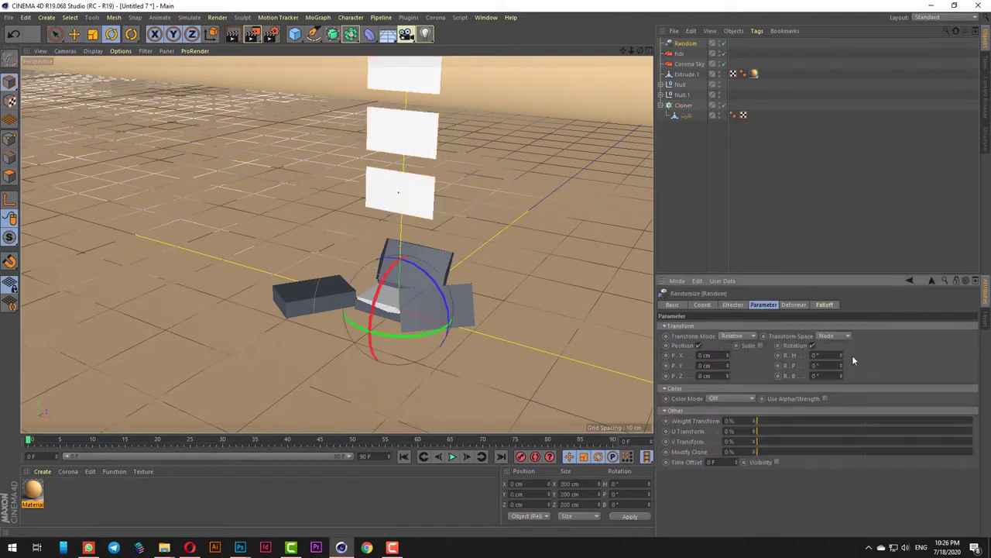
{"action": "mouse_move", "coordinate": [841, 356]}
{"action": "left_mouse_down"}
{"action": "mouse_move", "coordinate": [841, 302]}
{"action": "mouse_move", "coordinate": [842, 313]}
{"action": "left_mouse_up"}
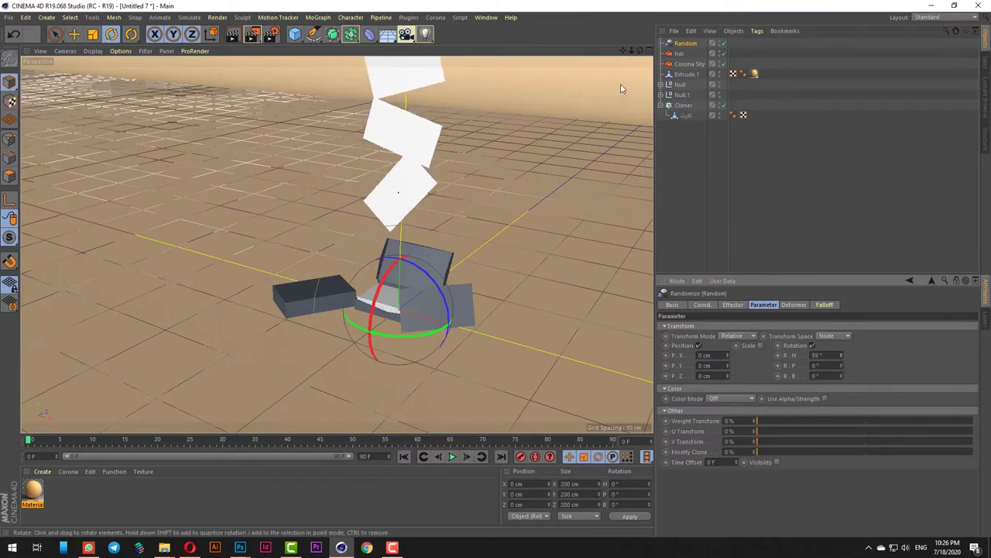
Increase the Cloner's P.Y clone spacing to 8 cm so the tilted cards are further apart.
{"action": "left_click", "coordinate": [682, 105]}
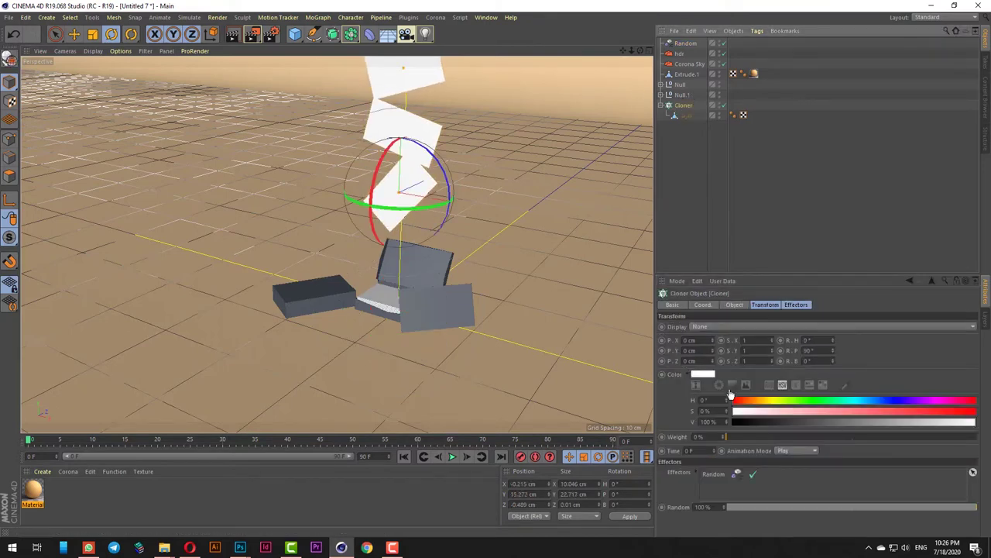
{"action": "left_click", "coordinate": [732, 305]}
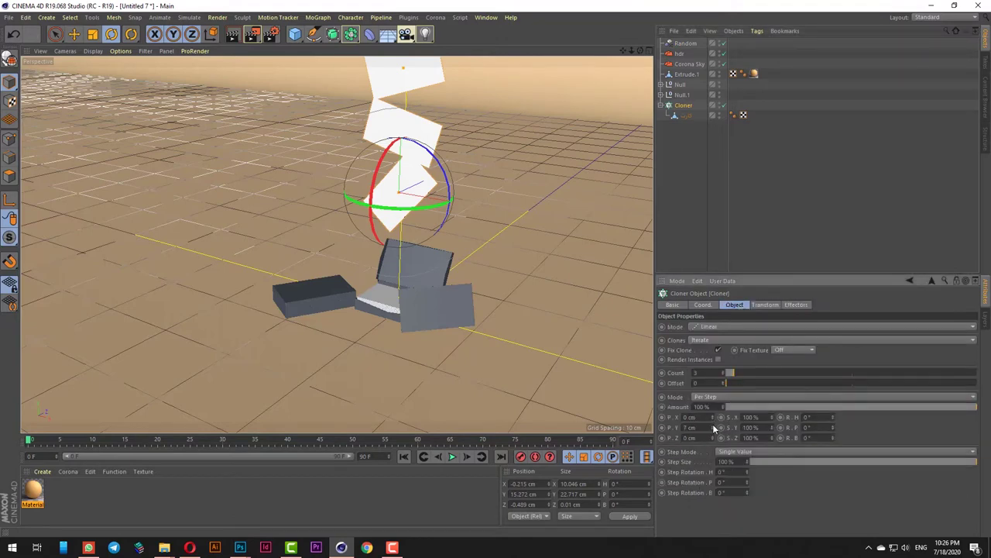
{"action": "left_click_drag", "start_coordinate": [714, 428], "coordinate": [714, 434]}
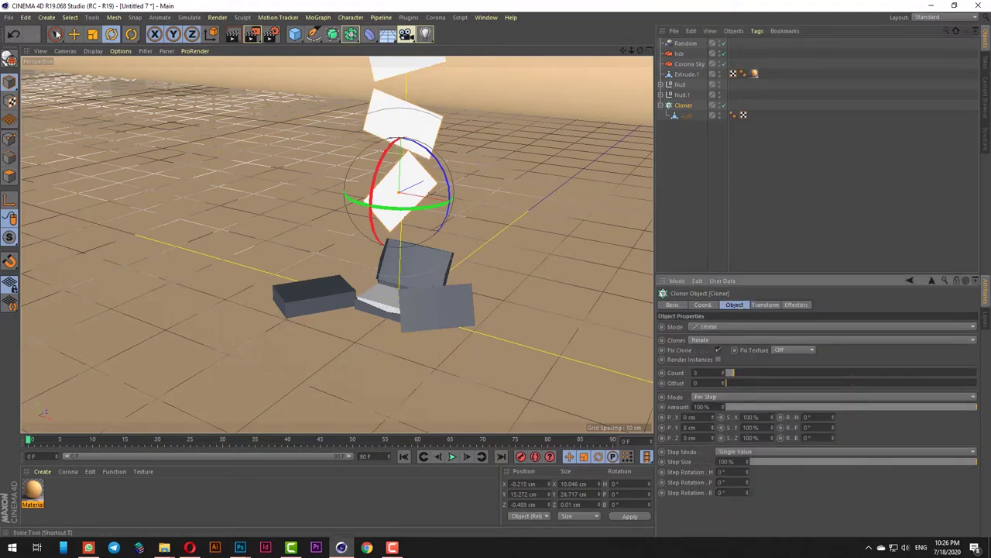
Move the Cloner above the closed box to about X -15.07 cm, Y 5.15 cm.
{"action": "key", "text": "9"}
{"action": "left_click_drag", "start_coordinate": [485, 211], "coordinate": [372, 202]}
{"action": "left_click_drag", "start_coordinate": [295, 103], "coordinate": [295, 155]}
Move the Cloner up and behind the boxes to about X -10.07 cm, Y 9.49 cm, Z 10.79 cm.
{"action": "scroll", "coordinate": [359, 274], "scroll_direction": "up", "scroll_amount": 10}
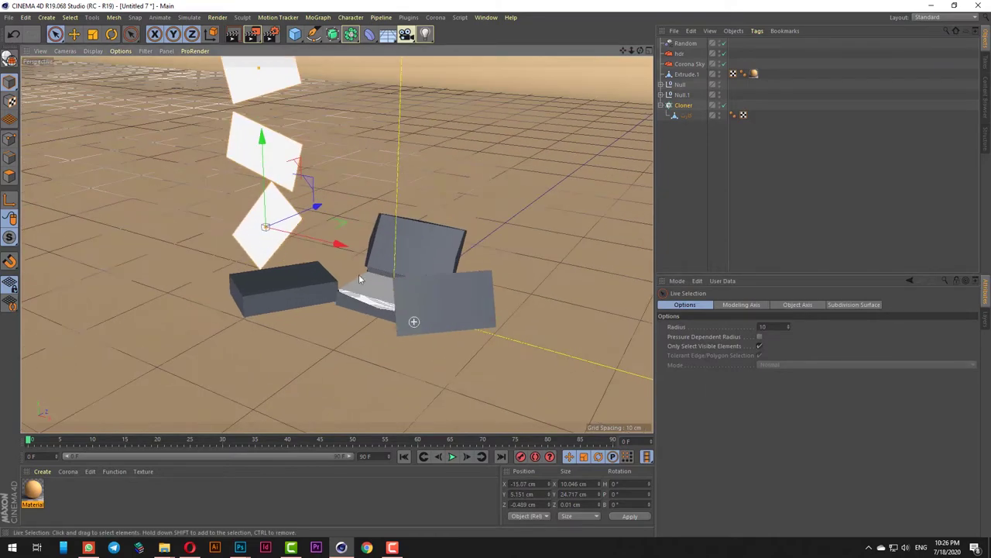
{"action": "scroll", "coordinate": [391, 350], "scroll_direction": "down", "scroll_amount": 10}
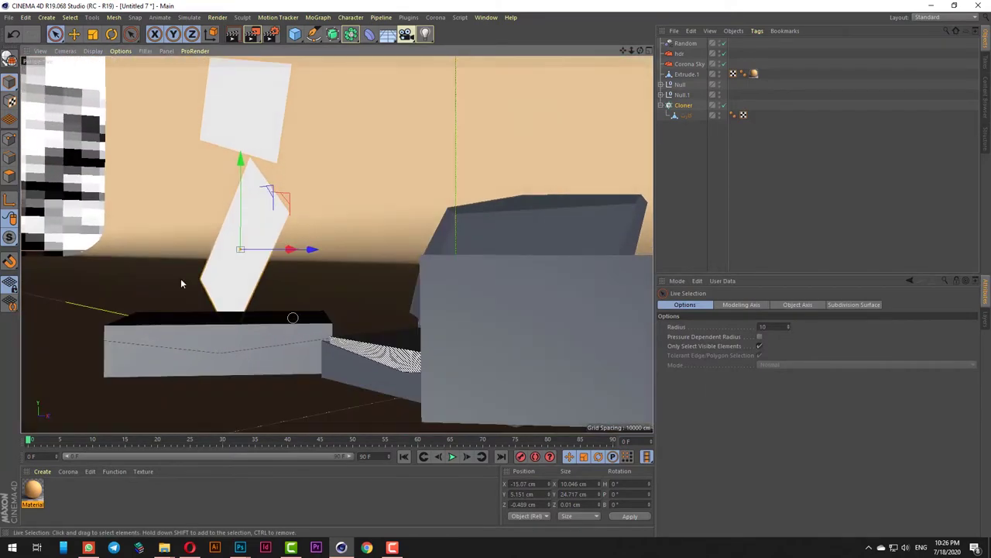
{"action": "scroll", "coordinate": [238, 280], "scroll_direction": "up", "scroll_amount": 2}
{"action": "left_click_drag", "start_coordinate": [243, 317], "coordinate": [338, 357], "text": "alt"}
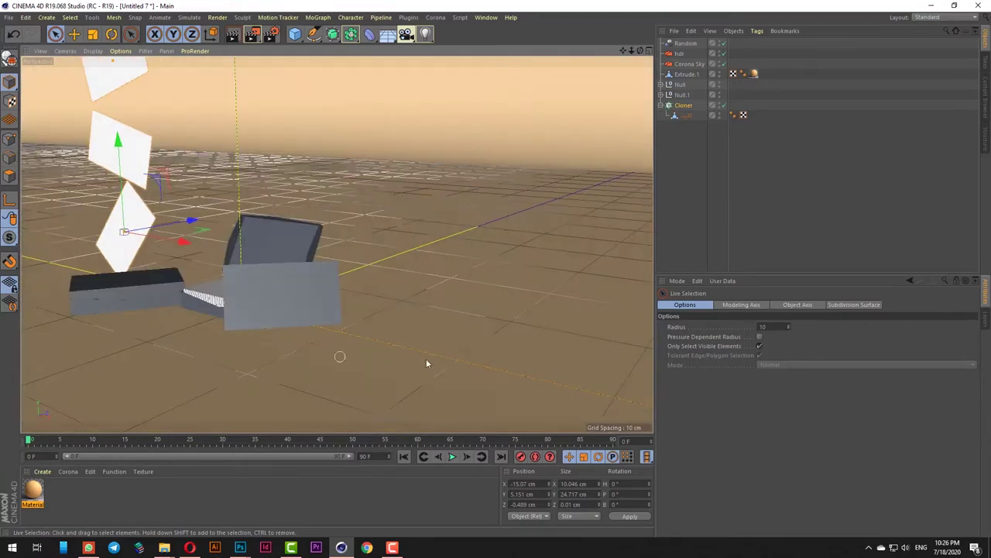
{"action": "scroll", "coordinate": [426, 359], "scroll_direction": "down", "scroll_amount": 2}
{"action": "scroll", "coordinate": [303, 279], "scroll_direction": "up", "scroll_amount": 1}
{"action": "mouse_move", "coordinate": [237, 269]}
{"action": "left_mouse_down"}
{"action": "mouse_move", "coordinate": [346, 268]}
{"action": "mouse_move", "coordinate": [278, 141]}
{"action": "left_mouse_up"}
{"action": "scroll", "coordinate": [273, 264], "scroll_direction": "up", "scroll_amount": 1}
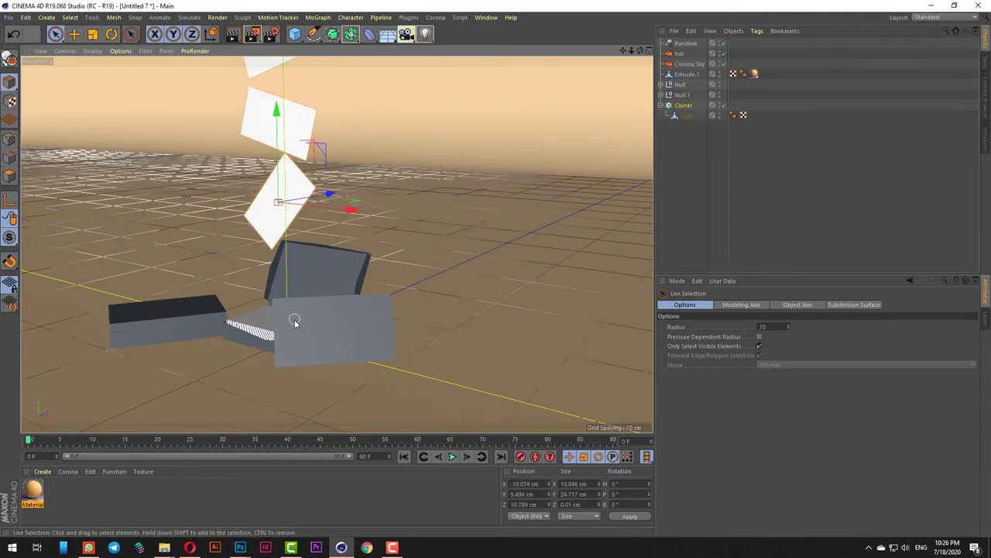
{"action": "left_click_drag", "start_coordinate": [294, 318], "coordinate": [293, 331], "text": "alt"}
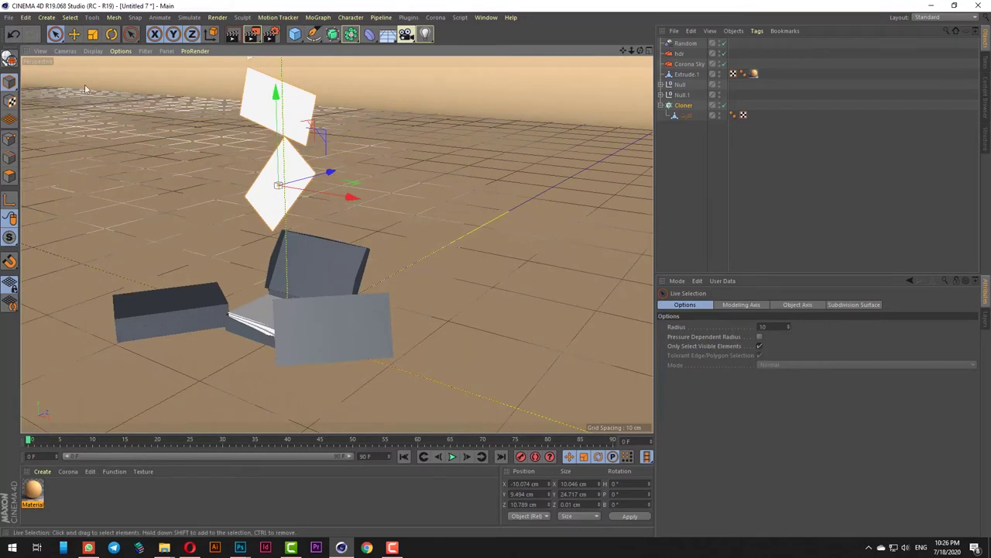
Scale the Cloner's cards down to about 7.04 by 17.33 cm and lower the Cloner to about Y 7.89 cm.
{"action": "key", "text": "t"}
{"action": "left_click_drag", "start_coordinate": [431, 137], "coordinate": [333, 180]}
{"action": "left_click", "coordinate": [55, 36]}
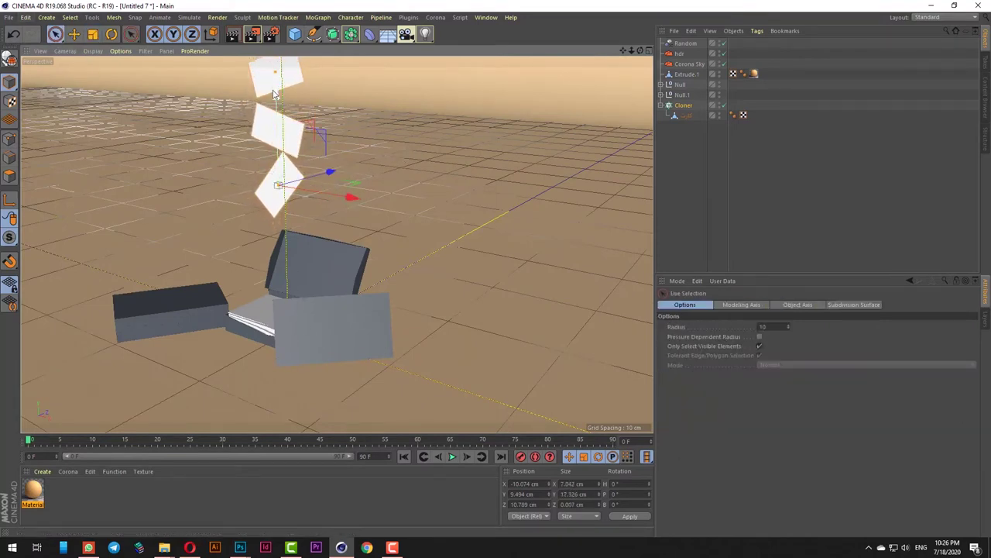
{"action": "left_click_drag", "start_coordinate": [275, 93], "coordinate": [276, 107]}
Render the perspective view to check the composition of boxes, standing card and floating cards.
{"action": "scroll", "coordinate": [287, 217], "scroll_direction": "up", "scroll_amount": 2}
{"action": "left_click_drag", "start_coordinate": [271, 366], "coordinate": [270, 359], "text": "alt"}
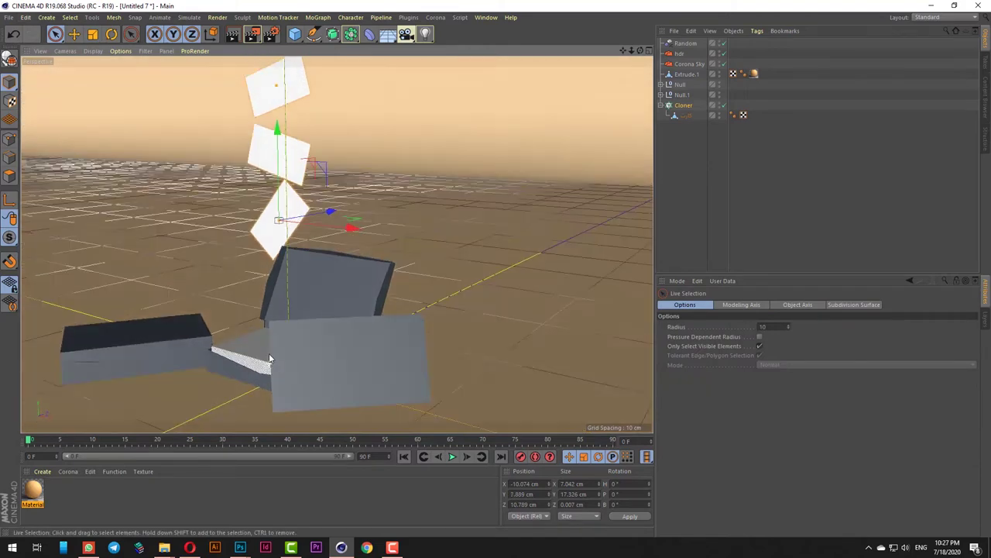
{"action": "left_click", "coordinate": [232, 34]}
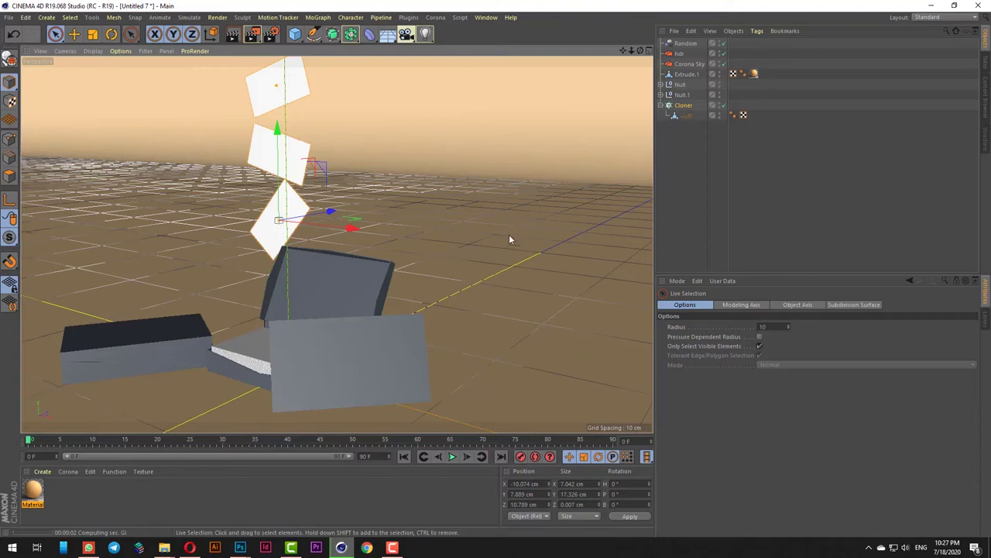
{"action": "scroll", "coordinate": [517, 233], "scroll_direction": "down", "scroll_amount": 3}
{"action": "scroll", "coordinate": [323, 350], "scroll_direction": "up", "scroll_amount": 3}
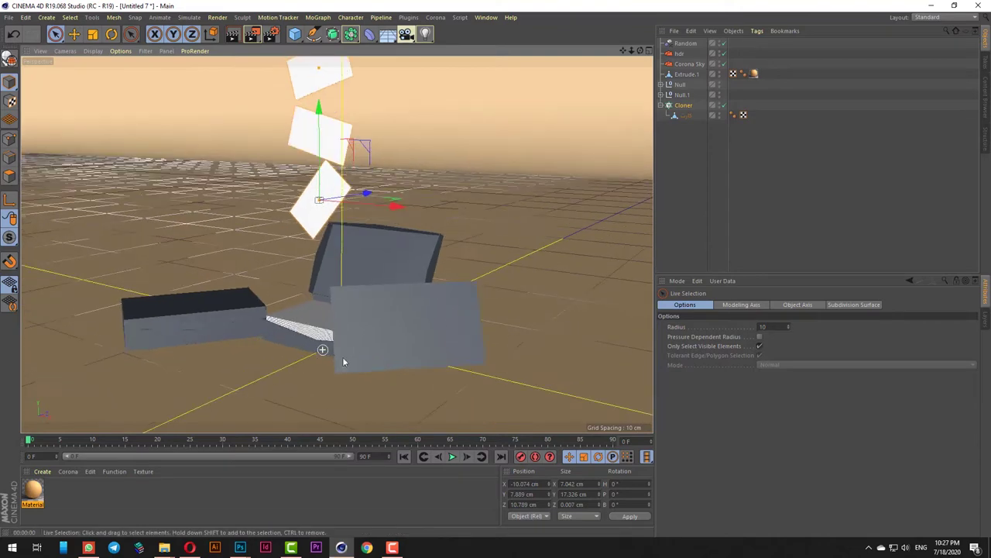
{"action": "left_click_drag", "start_coordinate": [358, 354], "coordinate": [436, 336], "text": "alt"}
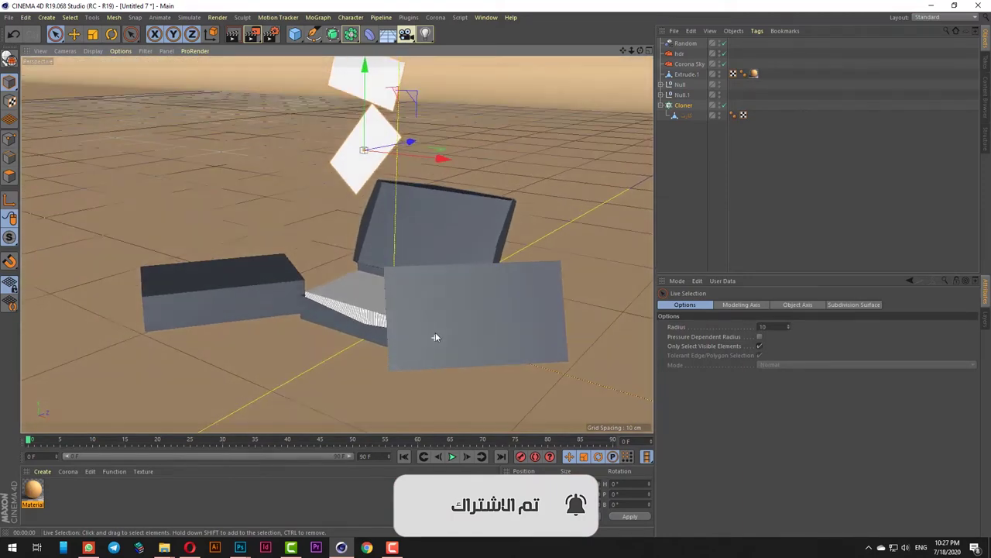
Create a new Corona material with Reflection and Refraction enabled.
{"action": "left_click", "coordinate": [42, 471]}
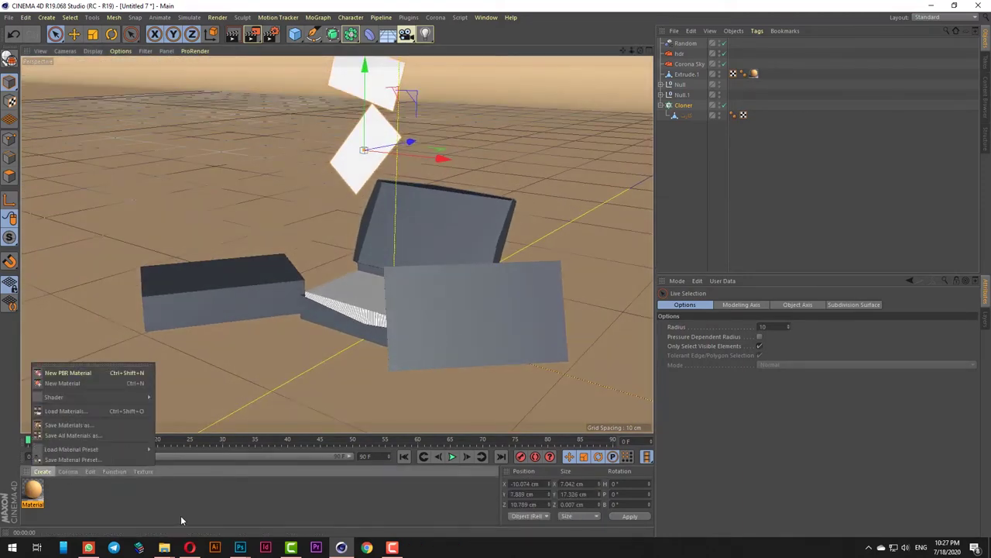
{"action": "left_click", "coordinate": [132, 493]}
{"action": "left_click", "coordinate": [68, 471]}
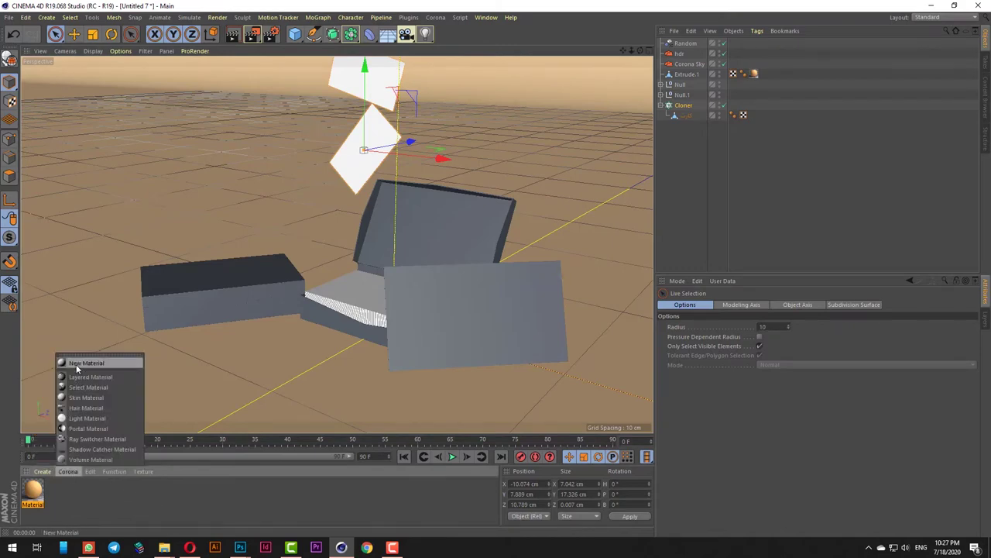
{"action": "left_click", "coordinate": [71, 361]}
{"action": "double_click", "coordinate": [32, 490]}
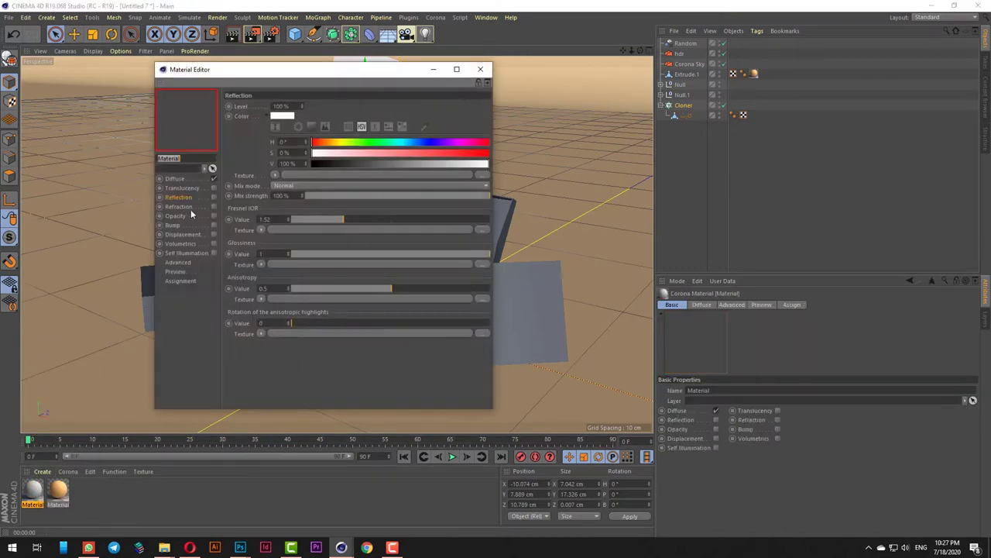
{"action": "left_click", "coordinate": [213, 197]}
{"action": "left_click", "coordinate": [215, 206]}
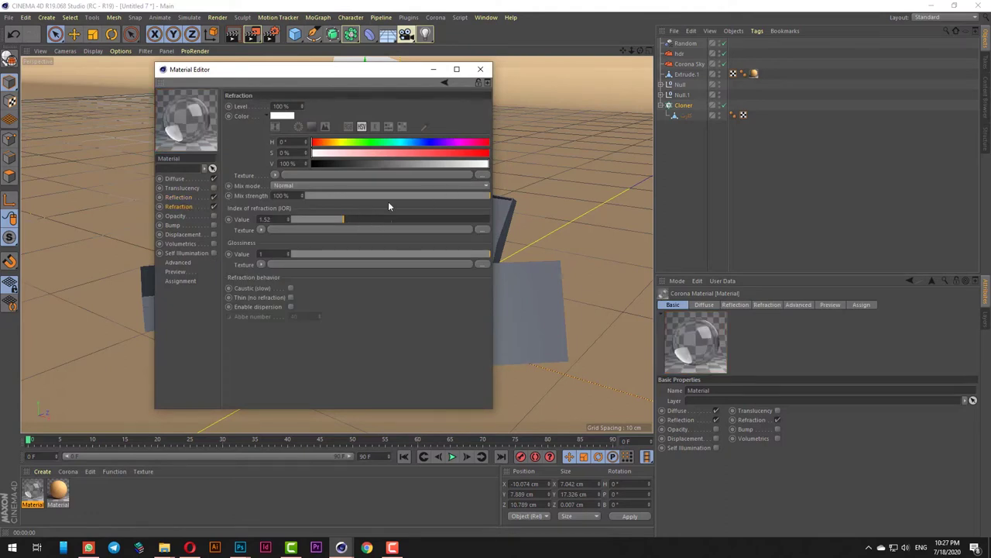
Lower the refraction mix strength to about 31%, the reflection's Fresnel IOR to about 1.13 and its glossiness to about 0.25.
{"action": "left_click_drag", "start_coordinate": [403, 195], "coordinate": [298, 196]}
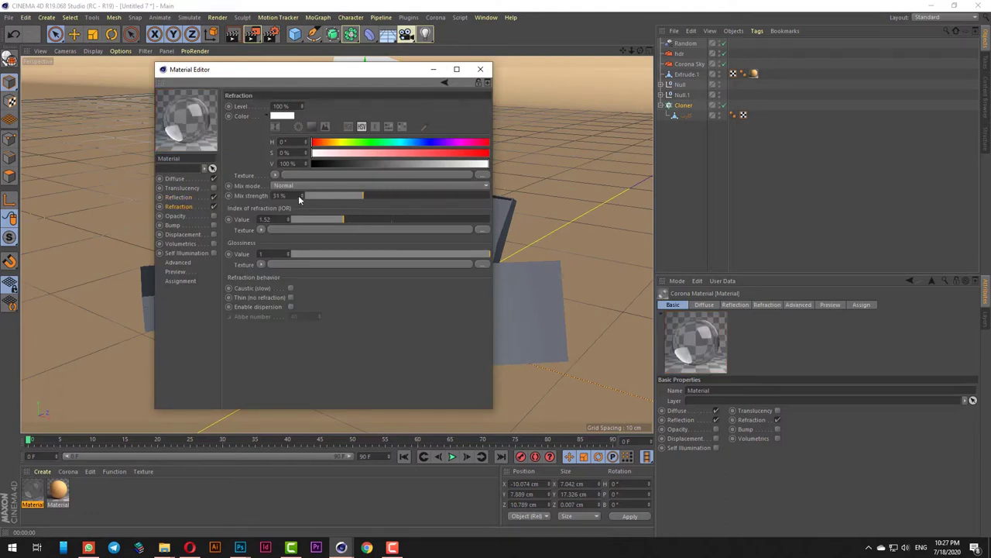
{"action": "left_click", "coordinate": [178, 198]}
{"action": "left_click_drag", "start_coordinate": [315, 221], "coordinate": [298, 221]}
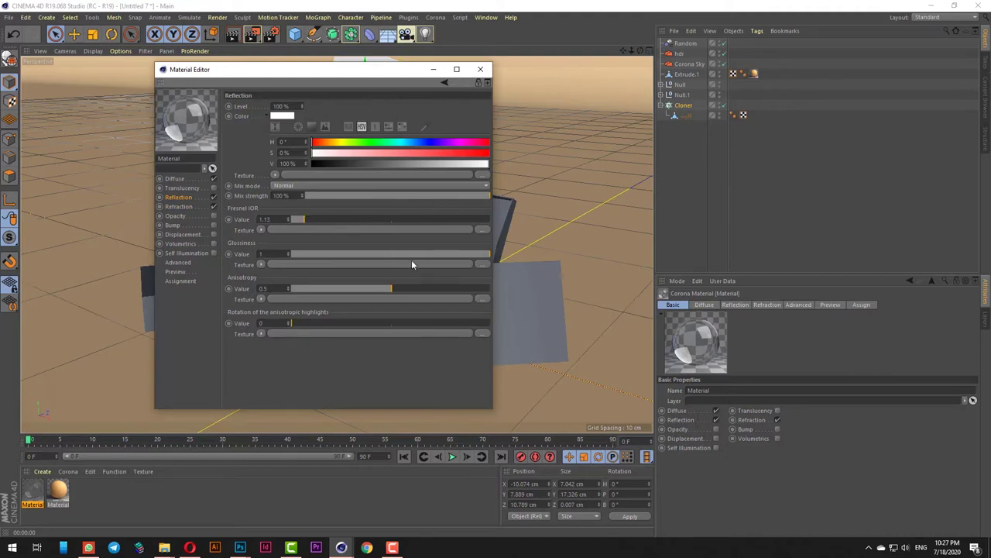
{"action": "left_click_drag", "start_coordinate": [411, 260], "coordinate": [341, 254]}
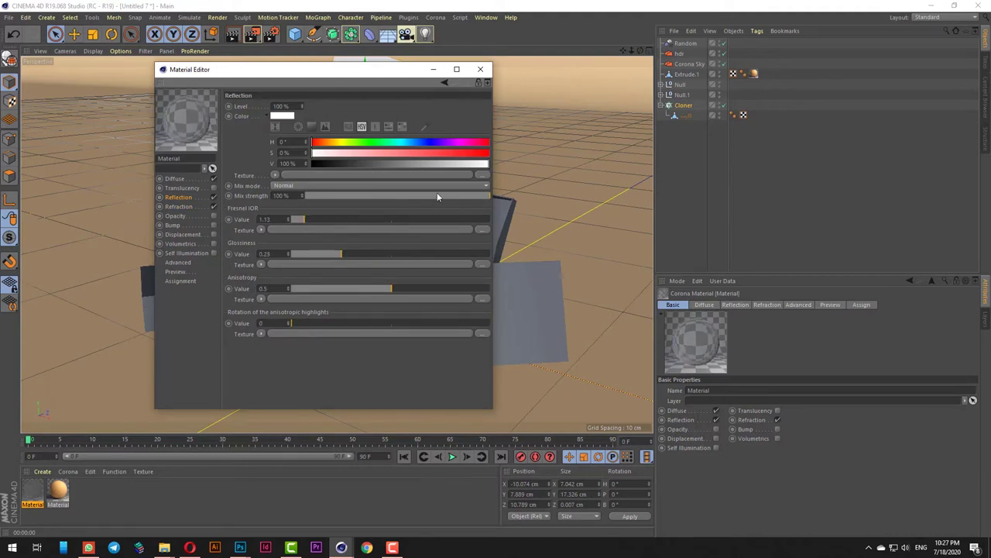
Apply the new reflective Corona material to the closed and open boxes.
{"action": "left_click", "coordinate": [481, 69]}
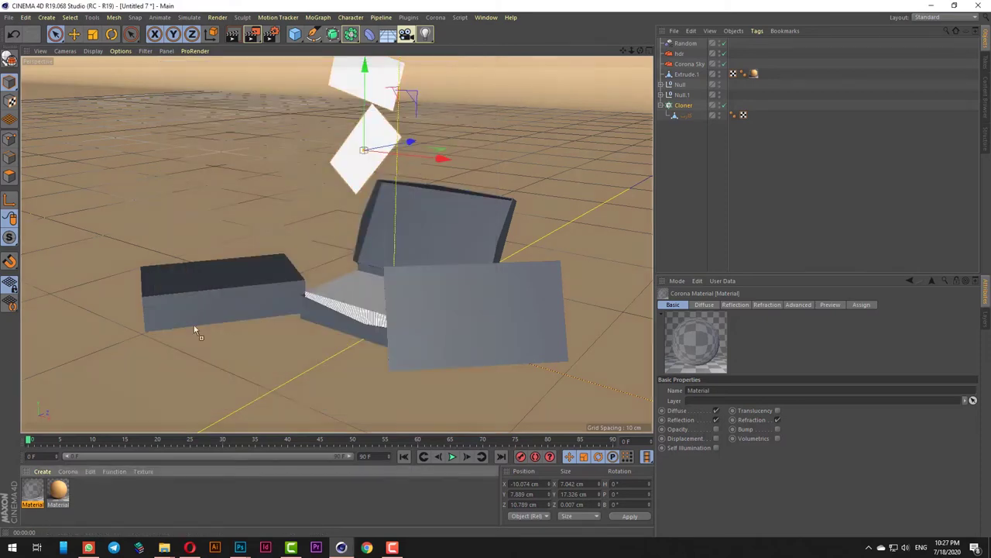
{"action": "left_click_drag", "start_coordinate": [193, 324], "coordinate": [233, 306]}
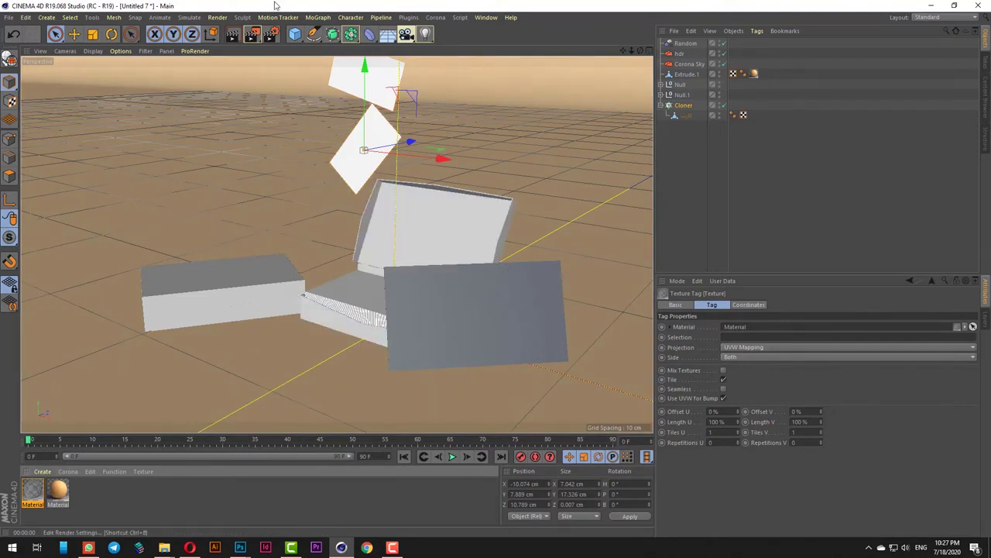
Create a second Corona material for the card artwork and open it for editing.
{"action": "left_click", "coordinate": [68, 471]}
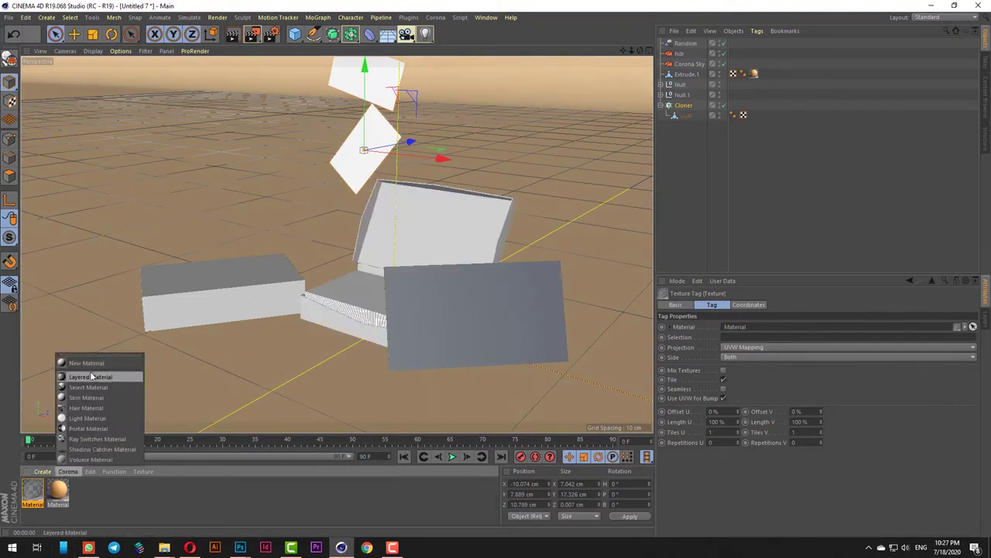
{"action": "left_click", "coordinate": [86, 362]}
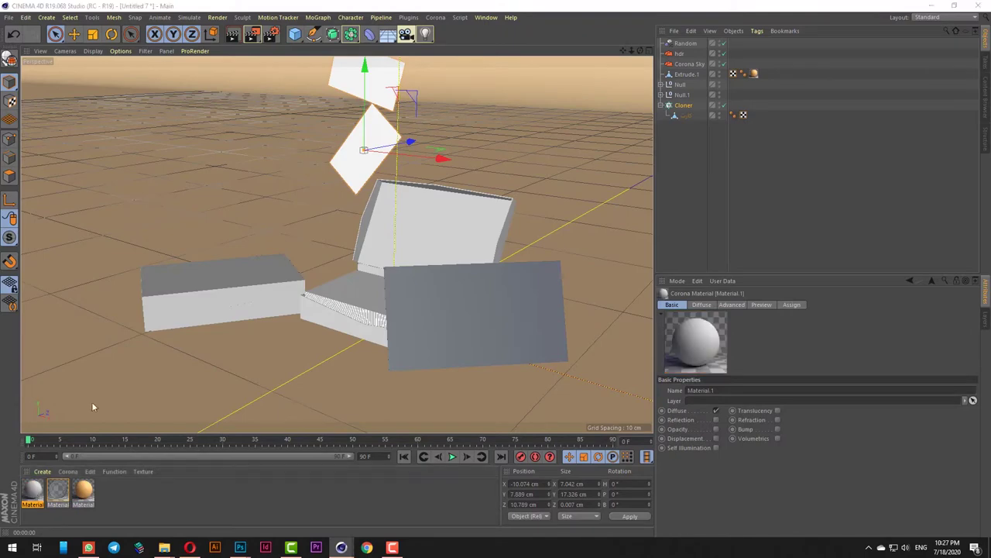
{"action": "double_click", "coordinate": [33, 489]}
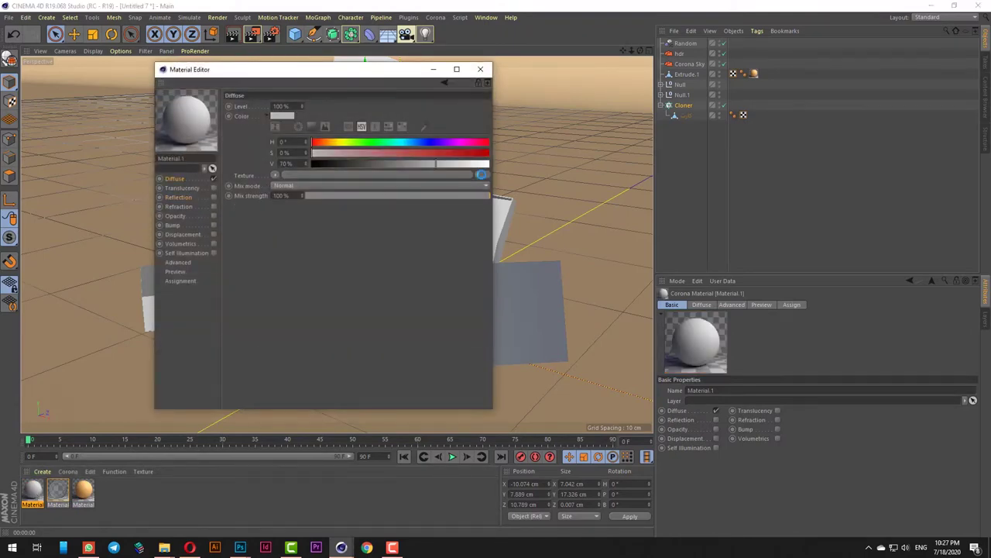
Browse for a diffuse texture image in the folder "4 - سلسلة الموكب" of the tutorial files.
{"action": "left_click", "coordinate": [482, 174]}
{"action": "scroll", "coordinate": [255, 193], "scroll_direction": "up", "scroll_amount": 3}
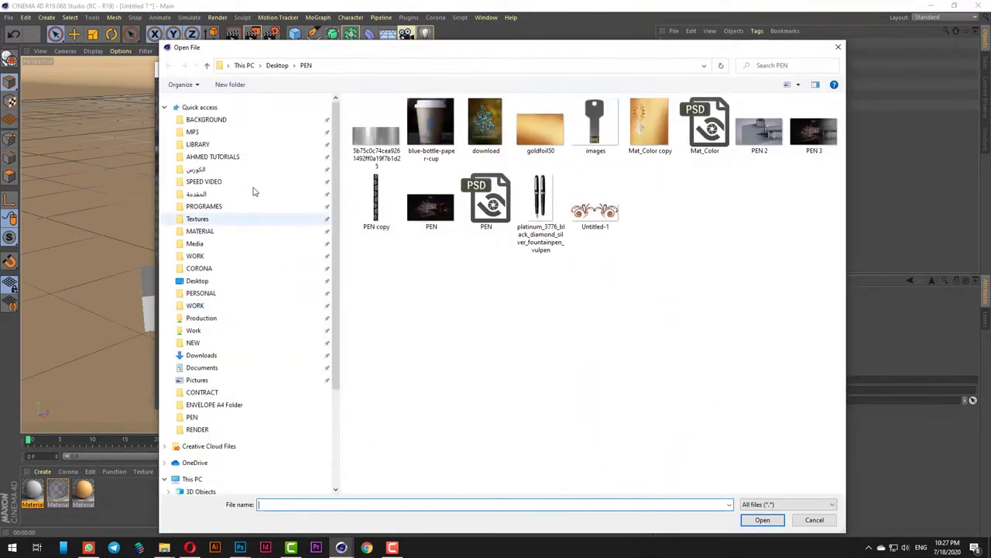
{"action": "left_click", "coordinate": [196, 169]}
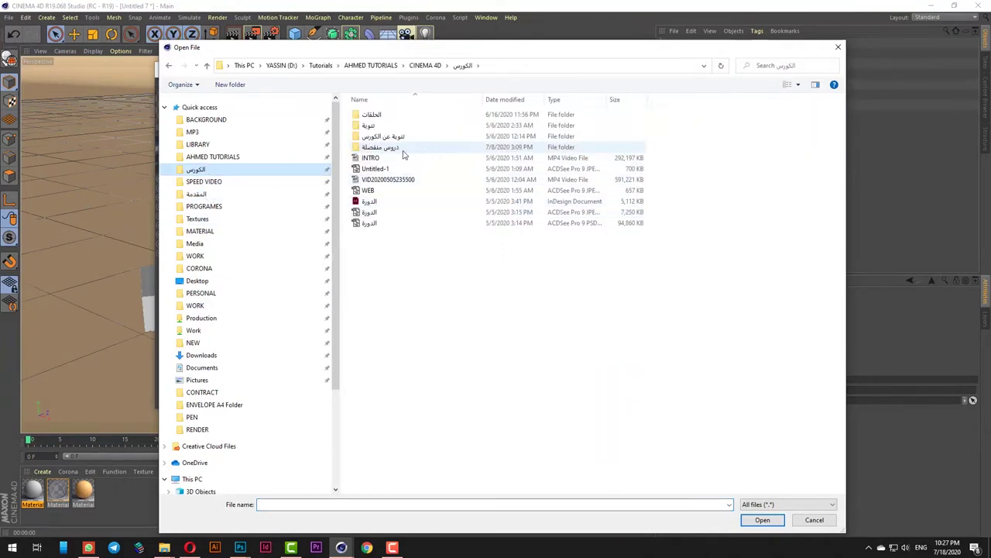
{"action": "double_click", "coordinate": [382, 149]}
{"action": "double_click", "coordinate": [407, 153]}
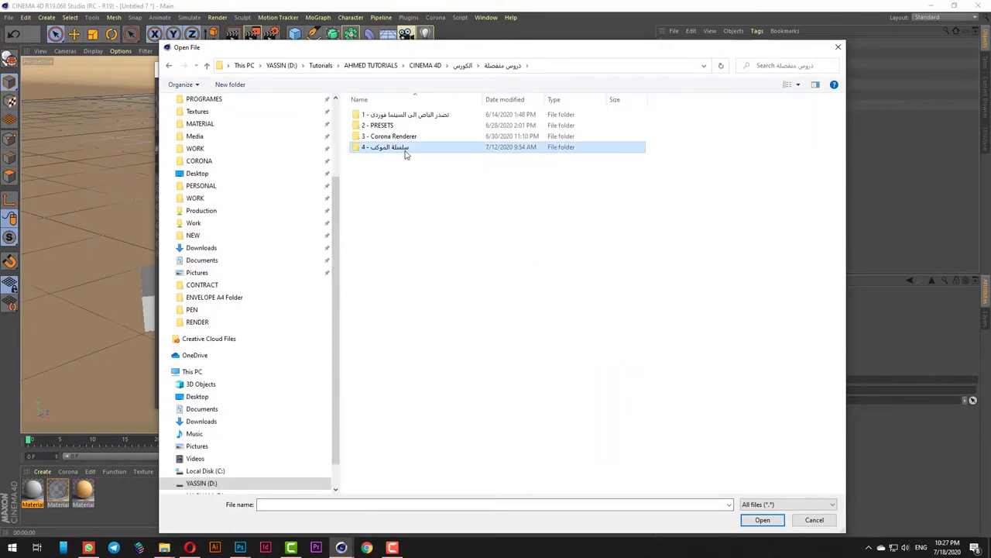
{"action": "double_click", "coordinate": [372, 136]}
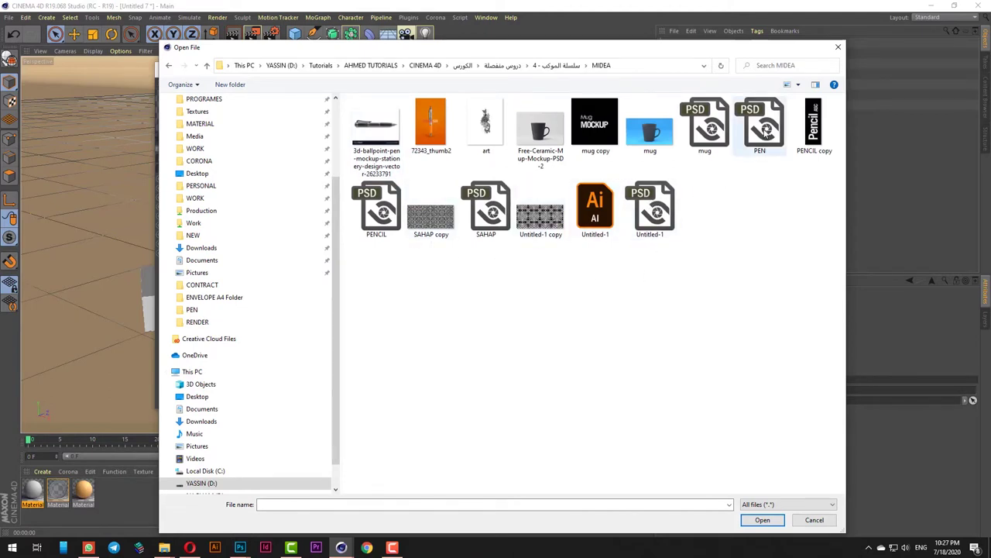
{"action": "left_click", "coordinate": [557, 65]}
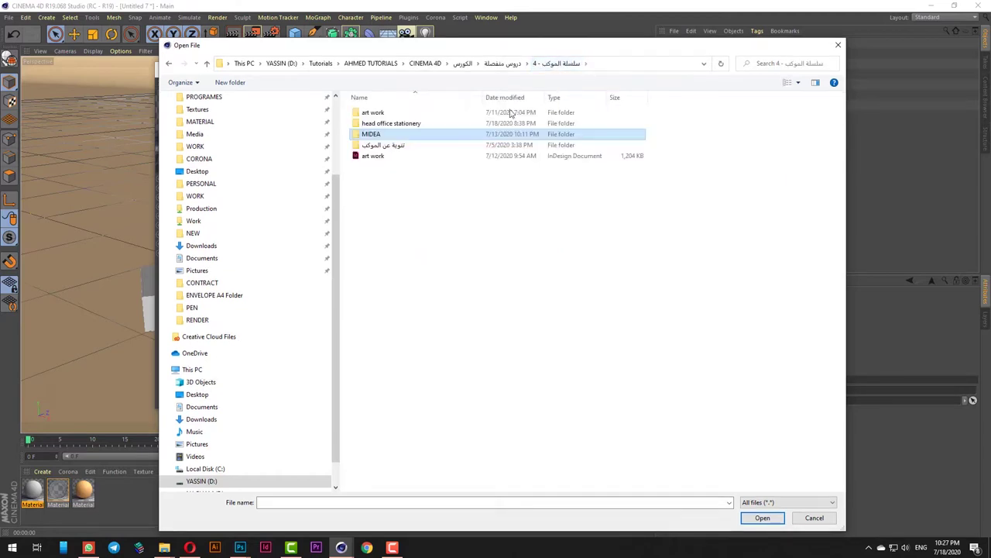
{"action": "double_click", "coordinate": [391, 124]}
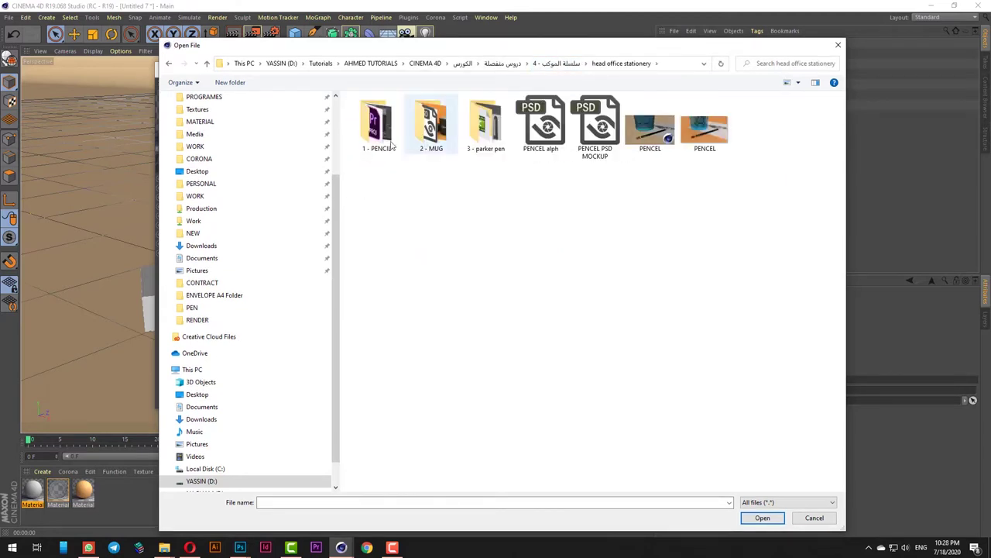
{"action": "left_click", "coordinate": [603, 135]}
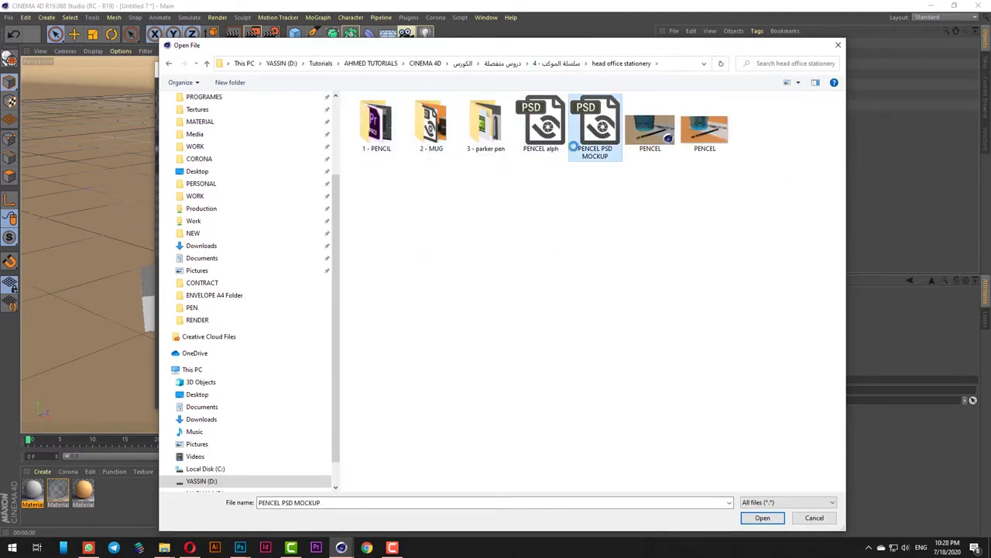
{"action": "left_click", "coordinate": [457, 200]}
{"action": "double_click", "coordinate": [373, 142]}
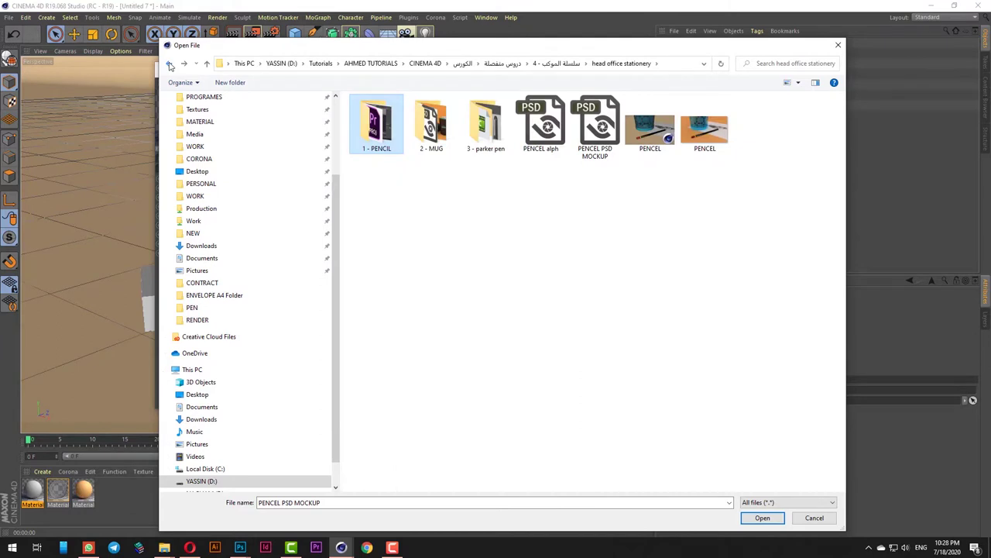
{"action": "left_click", "coordinate": [169, 63]}
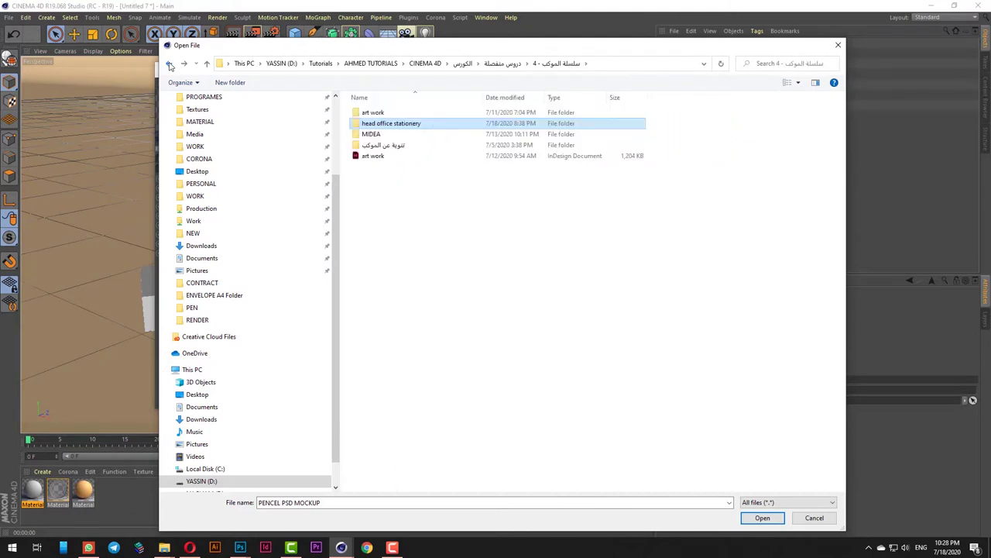
Load the "art work" image from the art work folder as the diffuse texture, without copying it to the project location.
{"action": "left_click", "coordinate": [385, 147]}
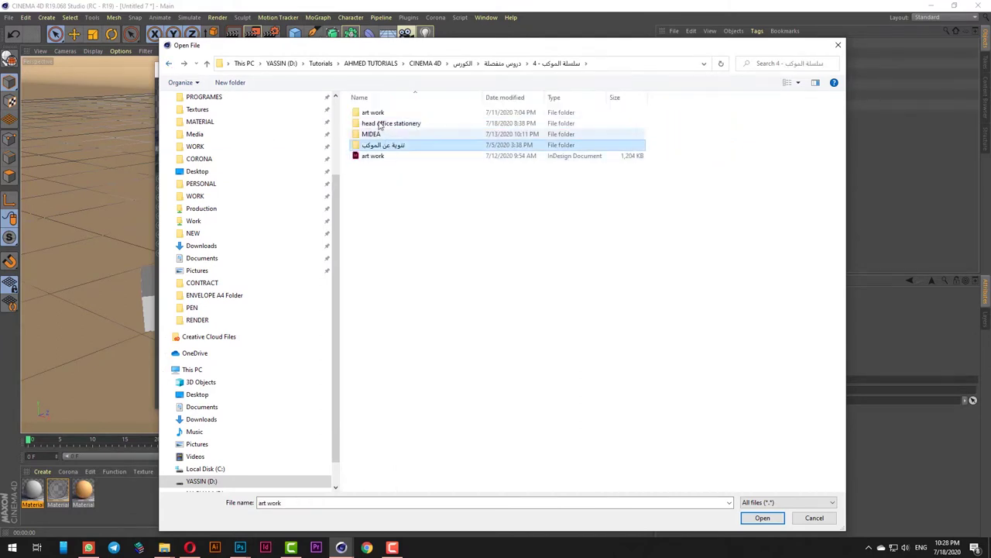
{"action": "left_click", "coordinate": [377, 115]}
{"action": "key", "text": "Return"}
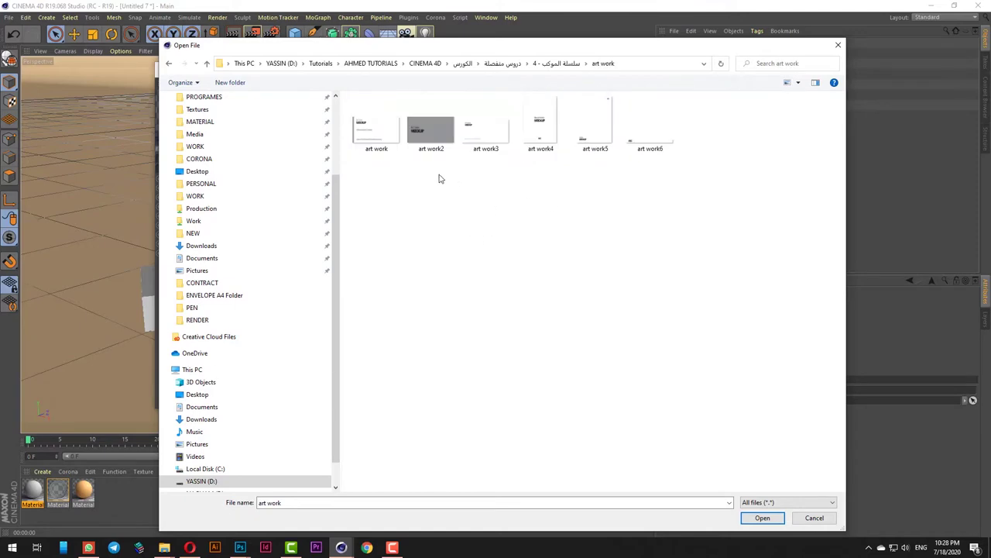
{"action": "double_click", "coordinate": [378, 141]}
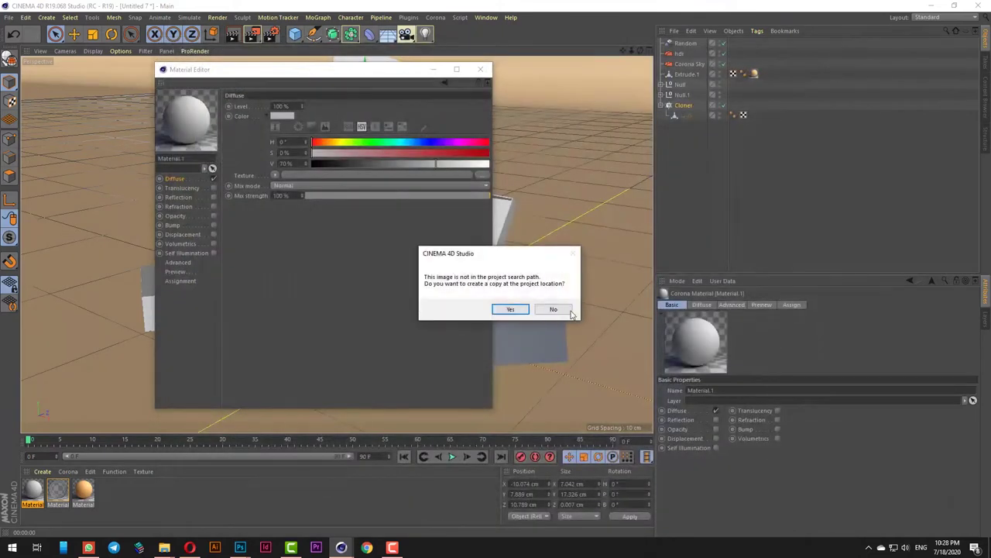
{"action": "left_click", "coordinate": [560, 311]}
{"action": "left_click", "coordinate": [480, 69]}
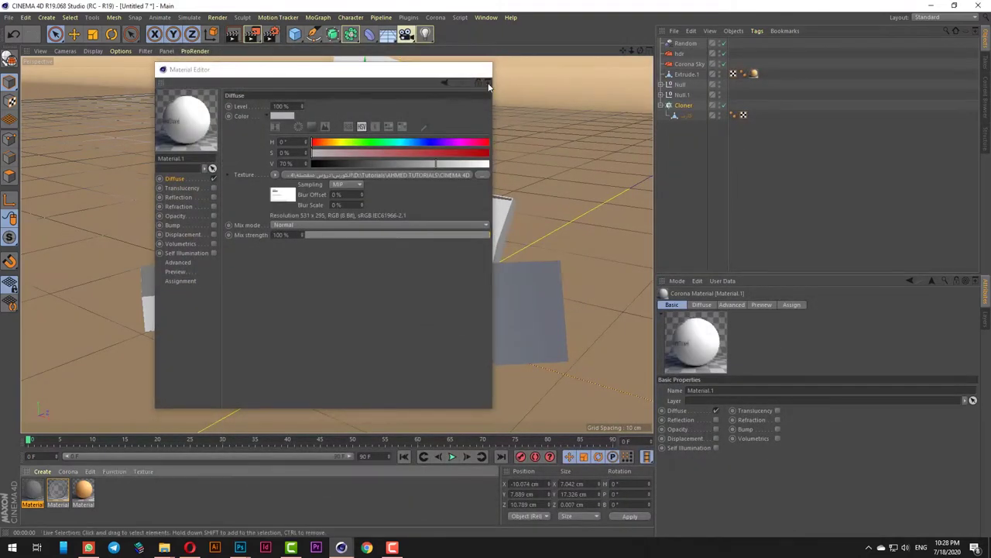
Apply the artwork material to the standing card and to the card object inside the Cloner.
{"action": "left_click_drag", "start_coordinate": [360, 369], "coordinate": [416, 360]}
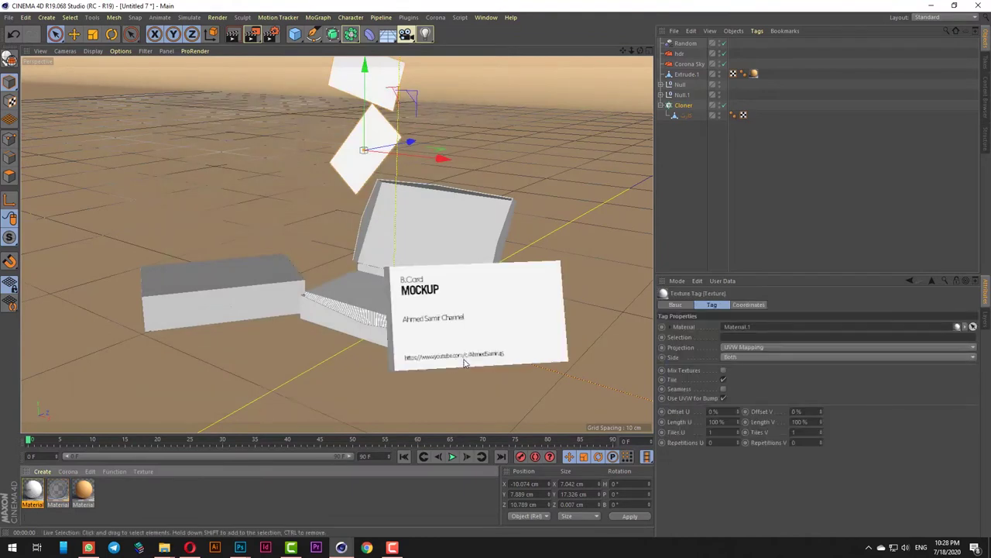
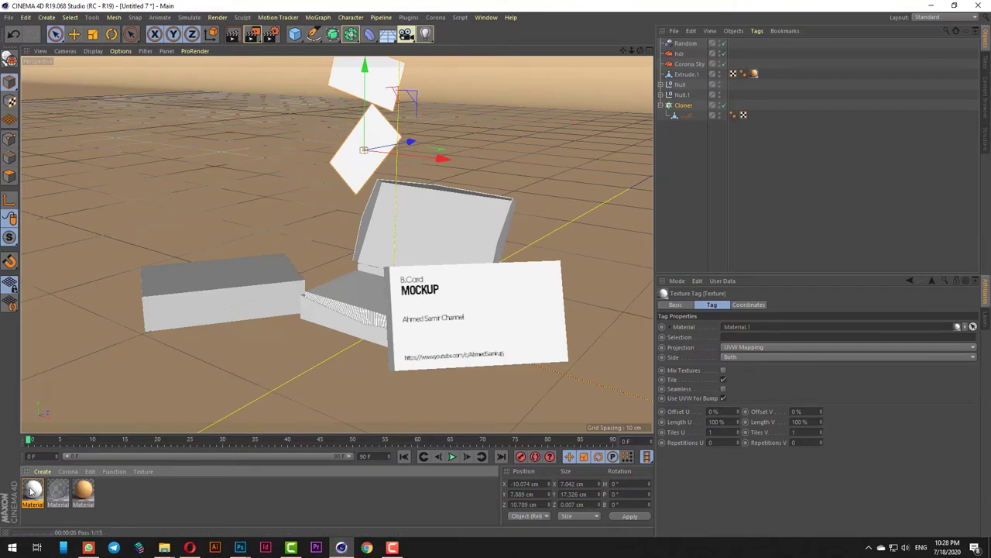
{"action": "left_click", "coordinate": [702, 148]}
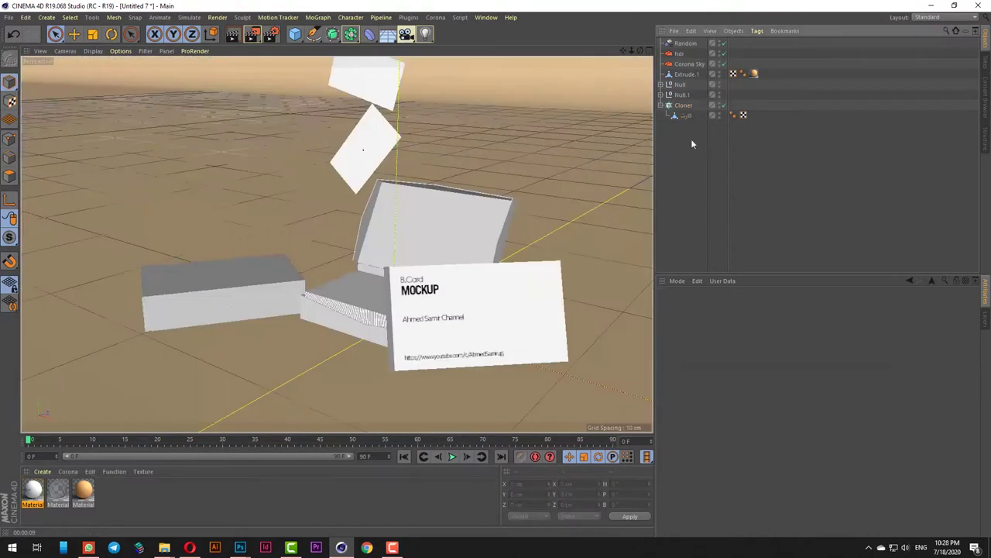
{"action": "left_click_drag", "start_coordinate": [31, 493], "coordinate": [746, 177]}
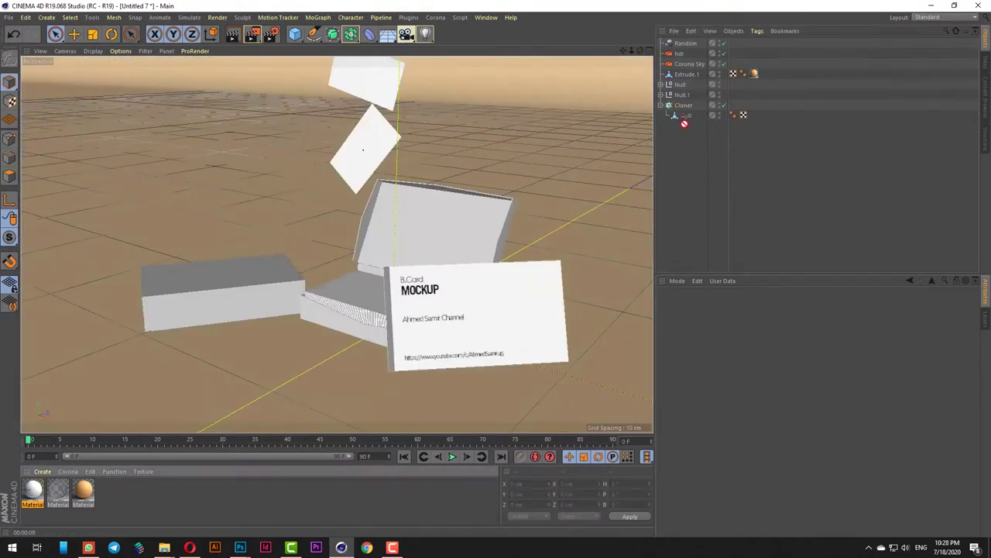
{"action": "left_click_drag", "start_coordinate": [691, 122], "coordinate": [692, 121]}
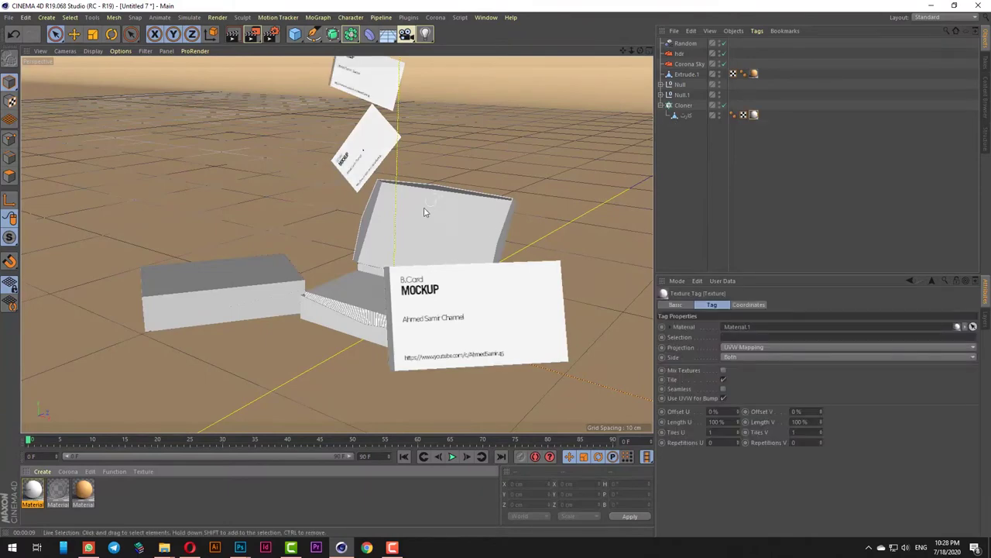
Duplicate the standing card, rotate the copy so it lies nearly flat, and position it on the ground in front of the boxes.
{"action": "left_click", "coordinate": [476, 339]}
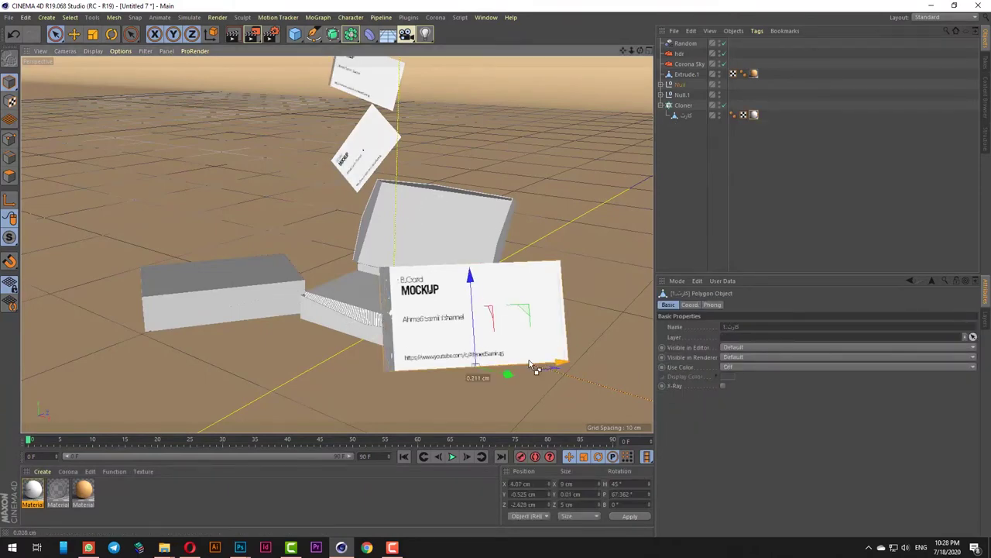
{"action": "left_click_drag", "start_coordinate": [538, 365], "coordinate": [27, 348]}
{"action": "key", "text": "r"}
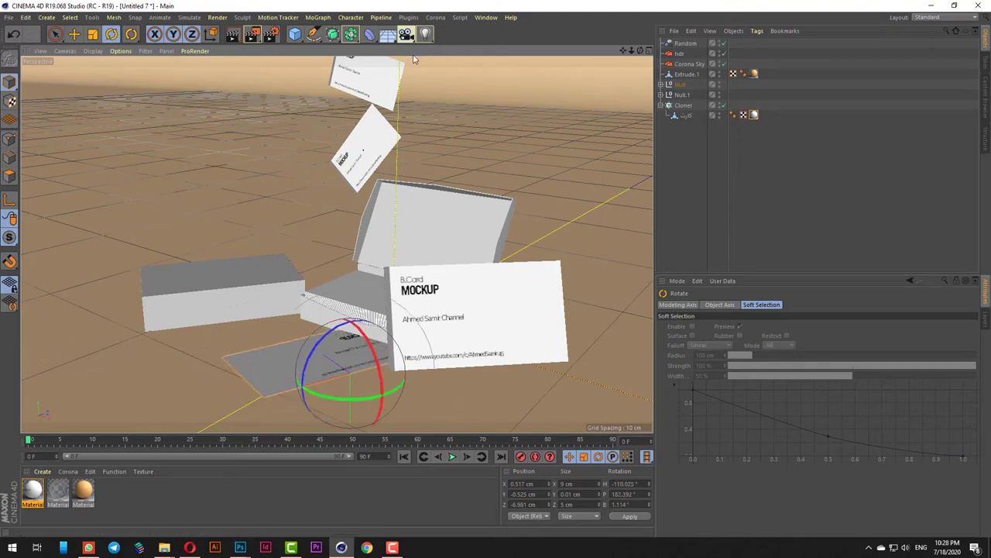
{"action": "key", "text": "space"}
{"action": "left_click_drag", "start_coordinate": [327, 397], "coordinate": [257, 394]}
{"action": "left_click_drag", "start_coordinate": [279, 361], "coordinate": [286, 368]}
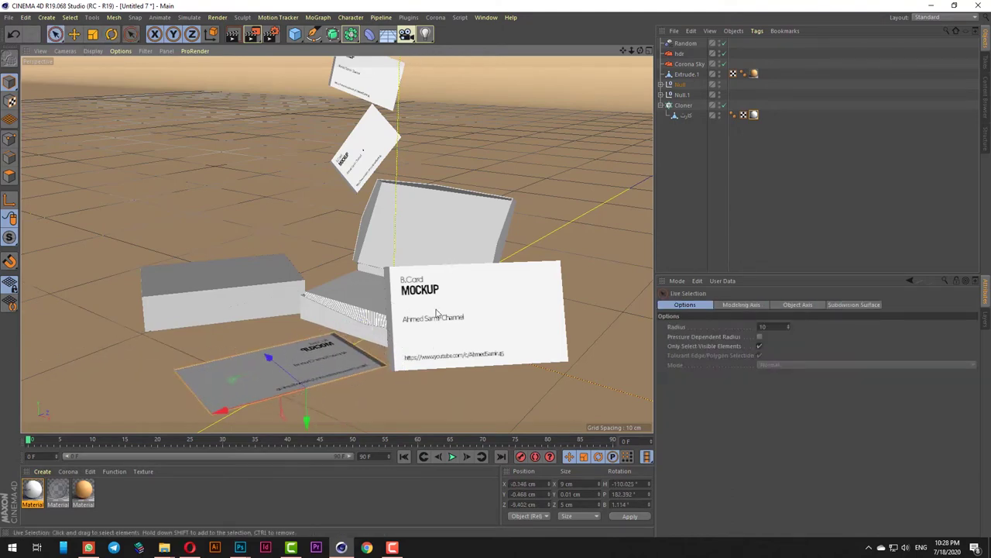
{"action": "scroll", "coordinate": [436, 304], "scroll_direction": "down", "scroll_amount": 3}
{"action": "left_click_drag", "start_coordinate": [436, 309], "coordinate": [409, 355], "text": "alt"}
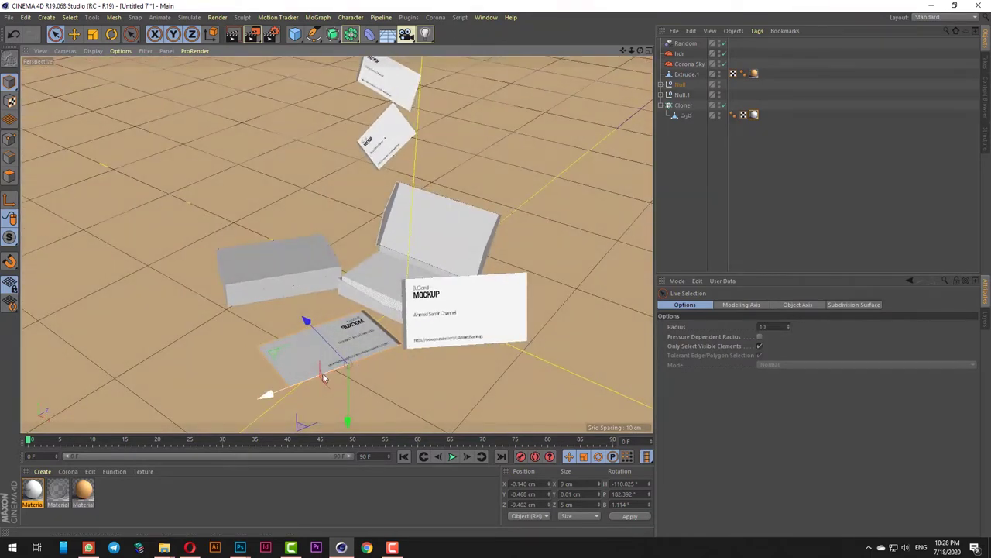
{"action": "left_click_drag", "start_coordinate": [322, 373], "coordinate": [342, 354]}
Duplicate the card artwork material and load the "art work2" image as the copy's diffuse texture.
{"action": "left_click_drag", "start_coordinate": [156, 502], "coordinate": [157, 501]}
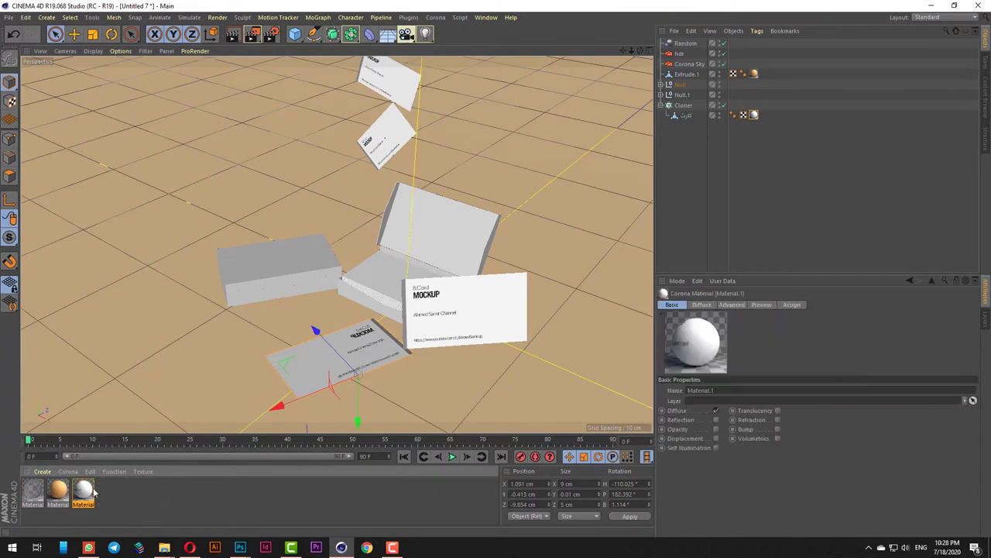
{"action": "left_click_drag", "start_coordinate": [85, 489], "coordinate": [115, 489], "text": "ctrl"}
{"action": "double_click", "coordinate": [113, 489]}
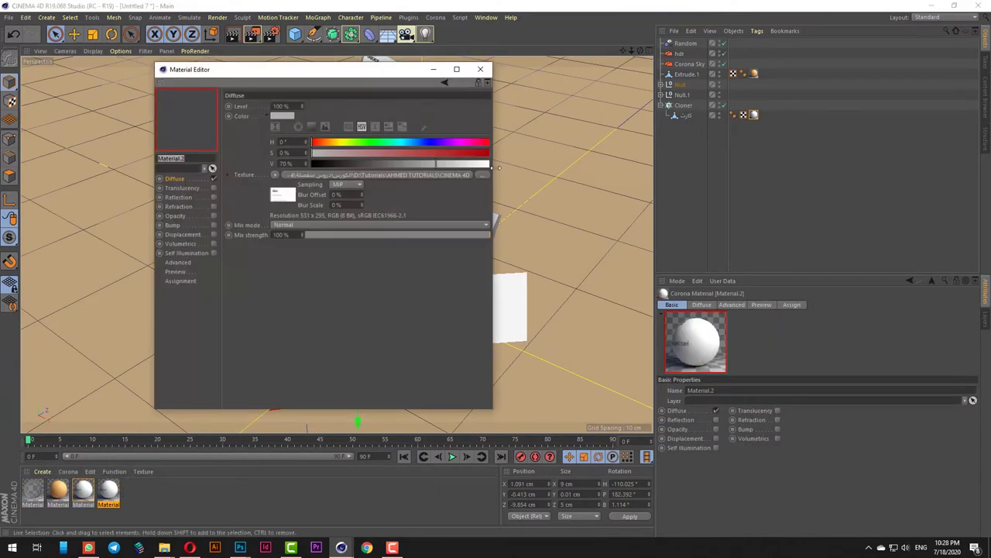
{"action": "left_click", "coordinate": [482, 174]}
{"action": "double_click", "coordinate": [430, 130]}
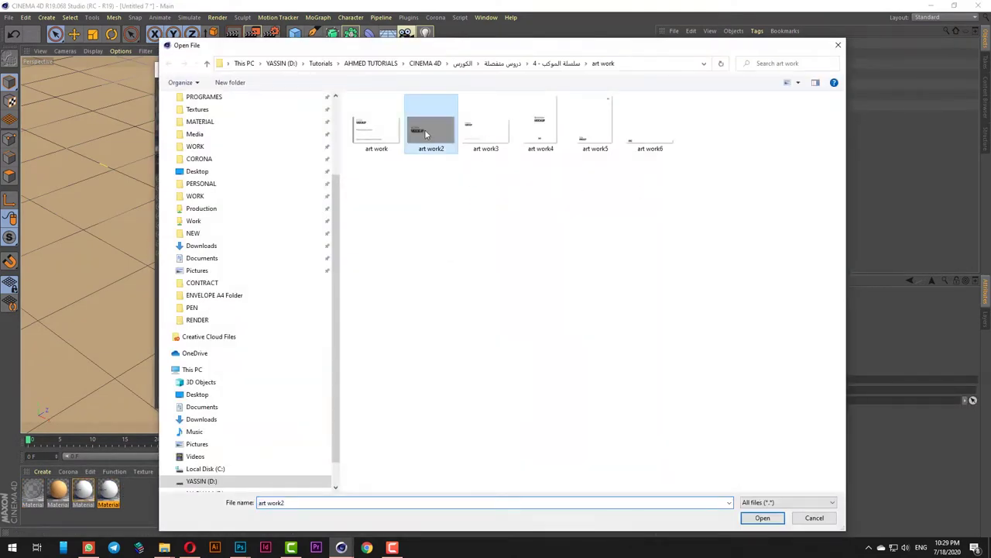
{"action": "left_click", "coordinate": [553, 310]}
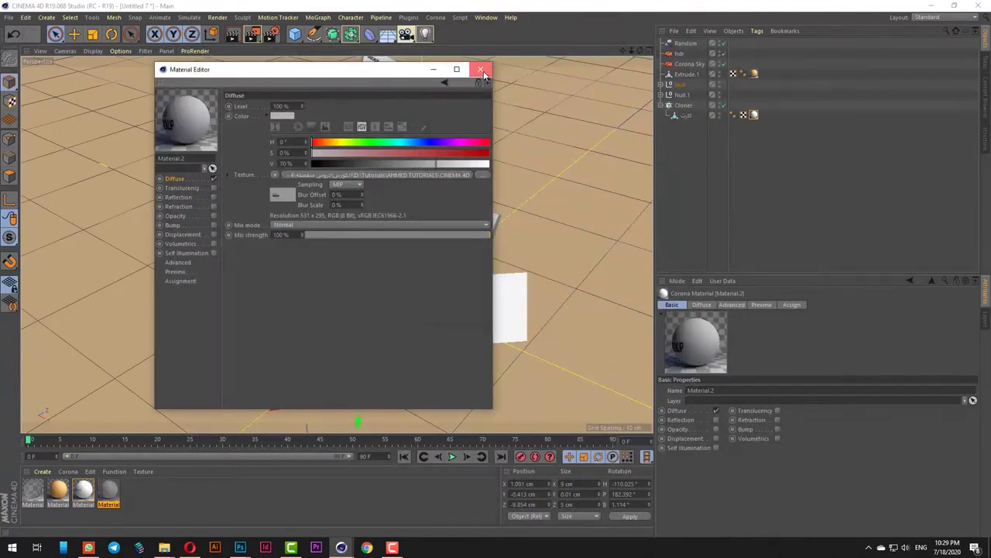
{"action": "left_click", "coordinate": [482, 69]}
Apply the "art work2" material to the flat card, mirror its texture horizontally, and remove the card's previous artwork tag.
{"action": "left_click_drag", "start_coordinate": [323, 360], "coordinate": [323, 361]}
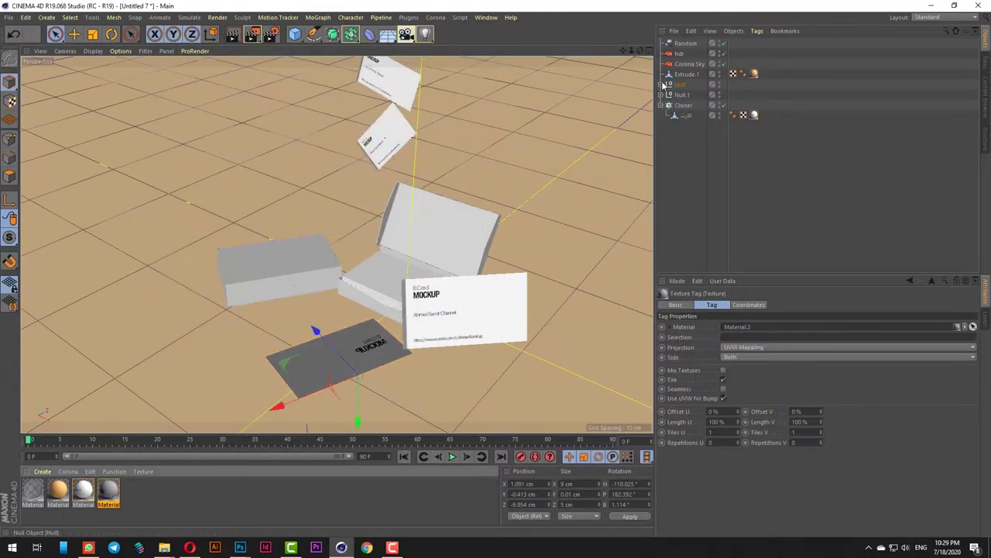
{"action": "right_click", "coordinate": [765, 146]}
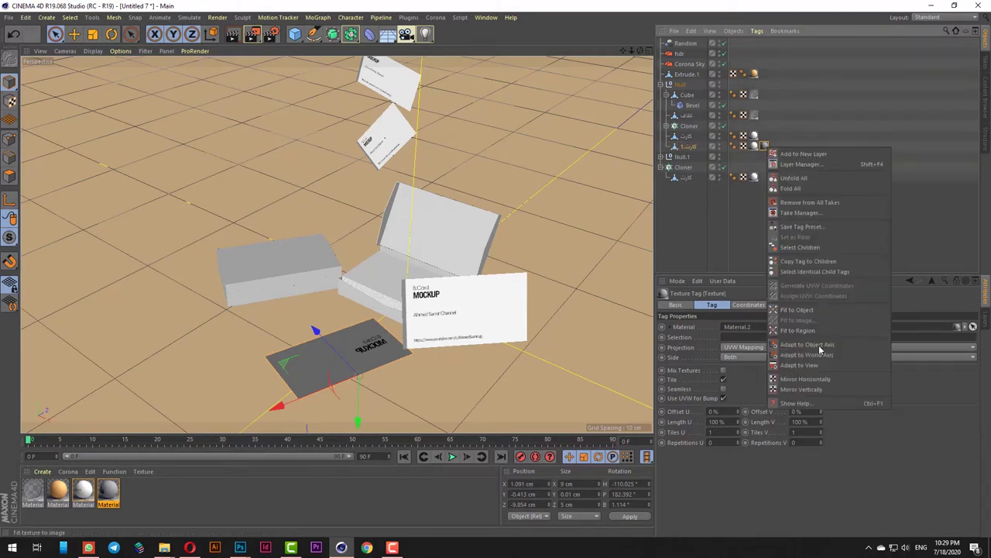
{"action": "left_click", "coordinate": [811, 380]}
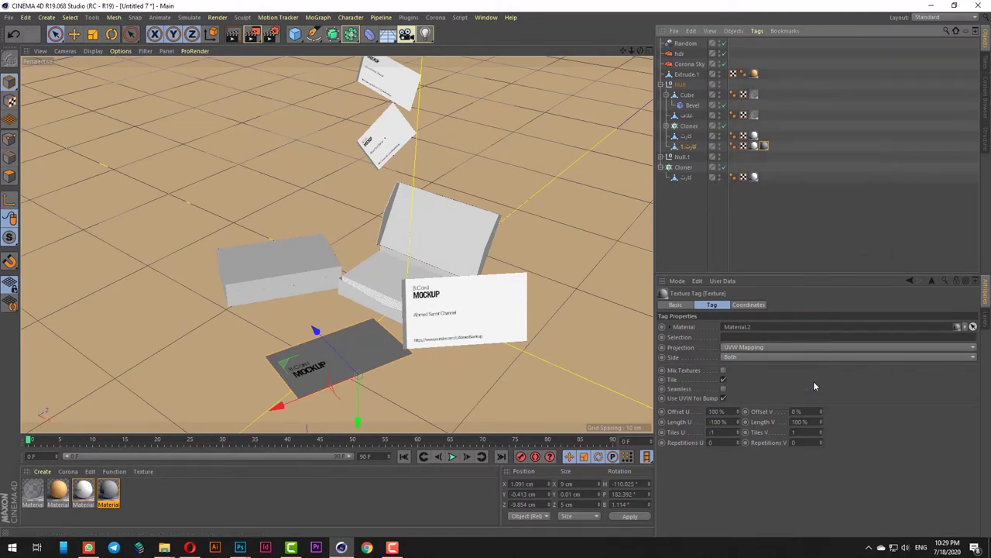
{"action": "key", "text": "Delete"}
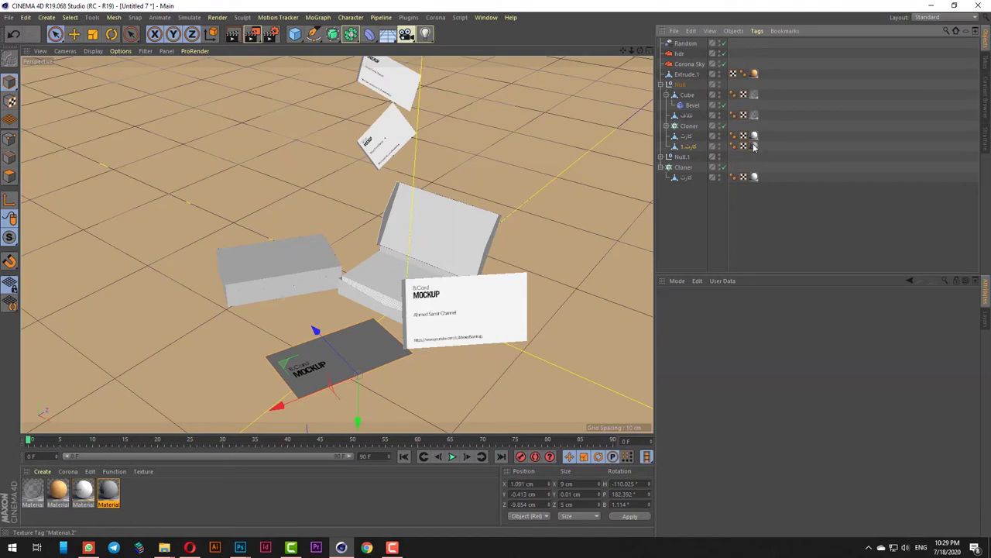
Move the flat card slightly closer to the standing card, to about X 1.455 cm and Z -8.857 cm.
{"action": "scroll", "coordinate": [393, 331], "scroll_direction": "up", "scroll_amount": 5}
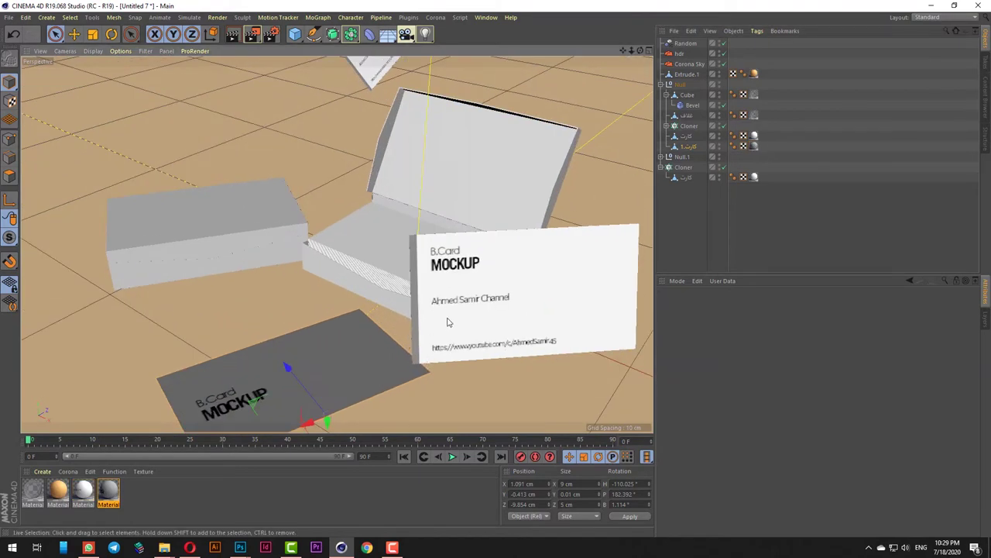
{"action": "left_click_drag", "start_coordinate": [447, 322], "coordinate": [437, 313], "text": "alt"}
{"action": "left_click_drag", "start_coordinate": [261, 419], "coordinate": [290, 408]}
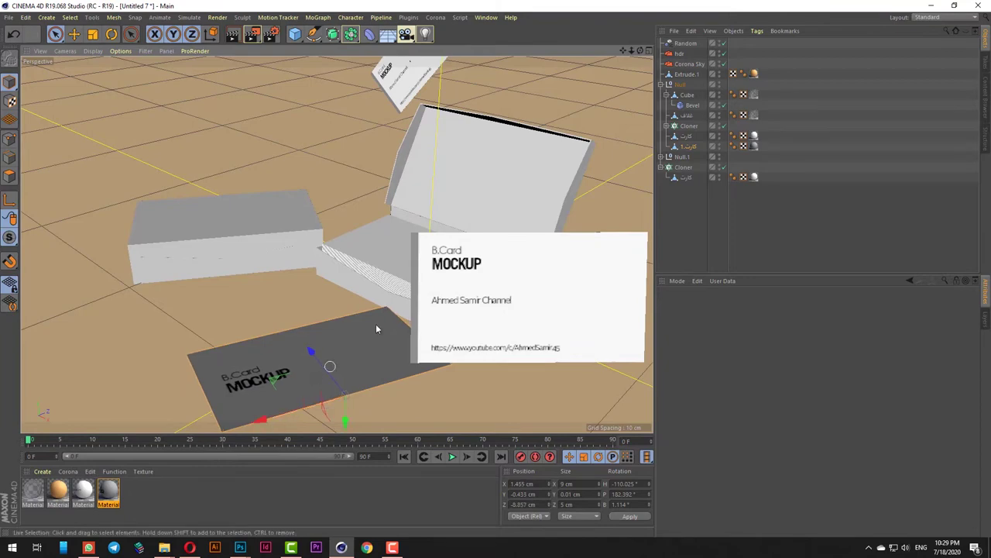
{"action": "scroll", "coordinate": [376, 324], "scroll_direction": "down", "scroll_amount": 3}
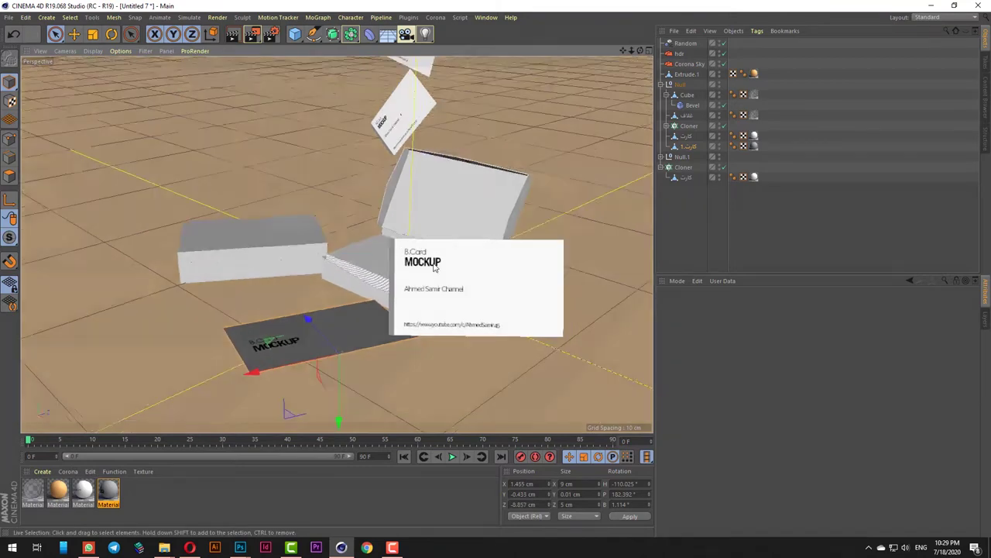
{"action": "mouse_move", "coordinate": [434, 266]}
{"action": "left_mouse_down", "text": "alt"}
{"action": "mouse_move", "coordinate": [451, 266]}
{"action": "mouse_move", "coordinate": [431, 266]}
{"action": "left_mouse_up", "text": "alt"}
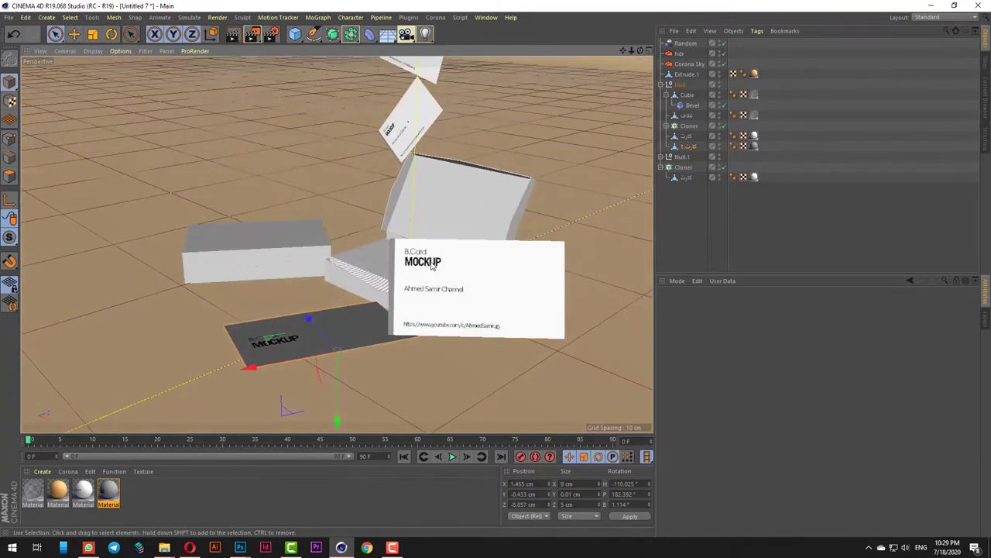
{"action": "scroll", "coordinate": [441, 279], "scroll_direction": "up", "scroll_amount": 2}
{"action": "left_click_drag", "start_coordinate": [447, 310], "coordinate": [447, 308], "text": "alt"}
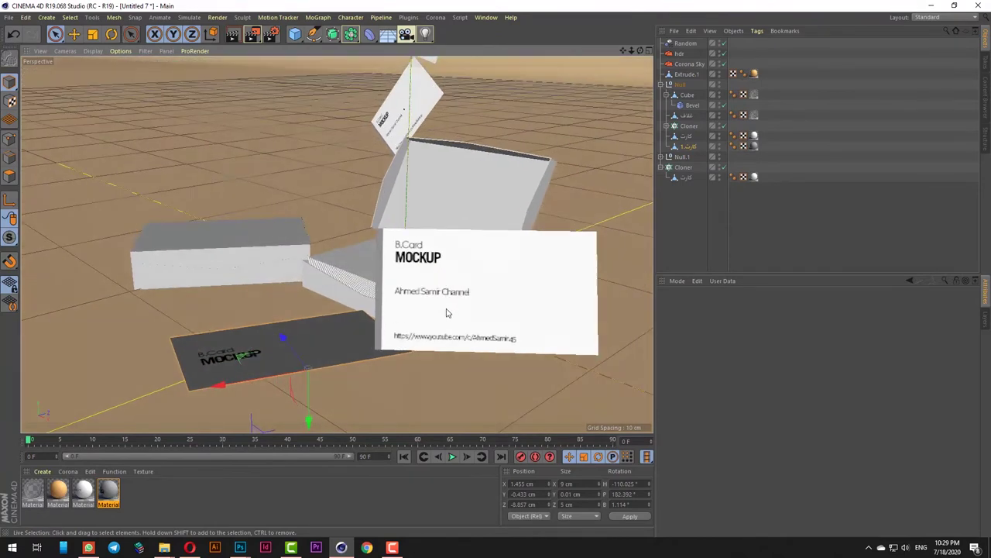
Rotate the Cloner of floating cards to a heading of 90.4° and move it over beside the open lid.
{"action": "left_click", "coordinate": [436, 134]}
{"action": "key", "text": "r"}
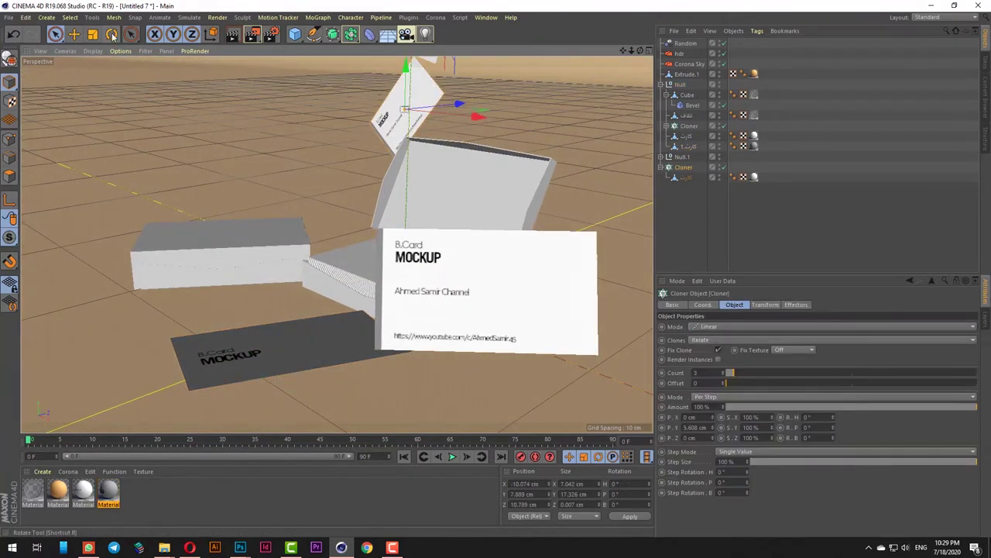
{"action": "left_click_drag", "start_coordinate": [424, 116], "coordinate": [537, 110]}
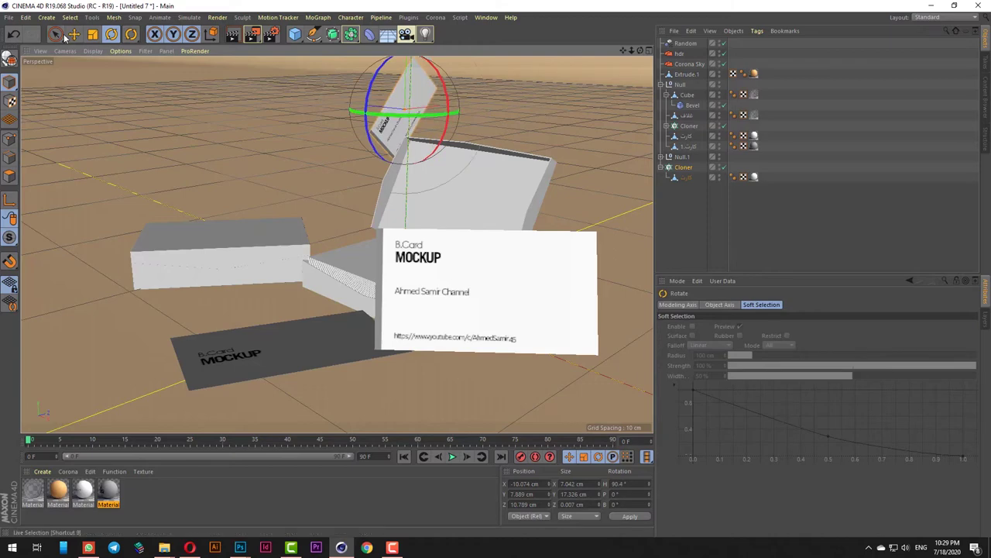
{"action": "left_click", "coordinate": [56, 35]}
{"action": "left_click_drag", "start_coordinate": [457, 106], "coordinate": [277, 112]}
{"action": "left_click_drag", "start_coordinate": [340, 151], "coordinate": [389, 161]}
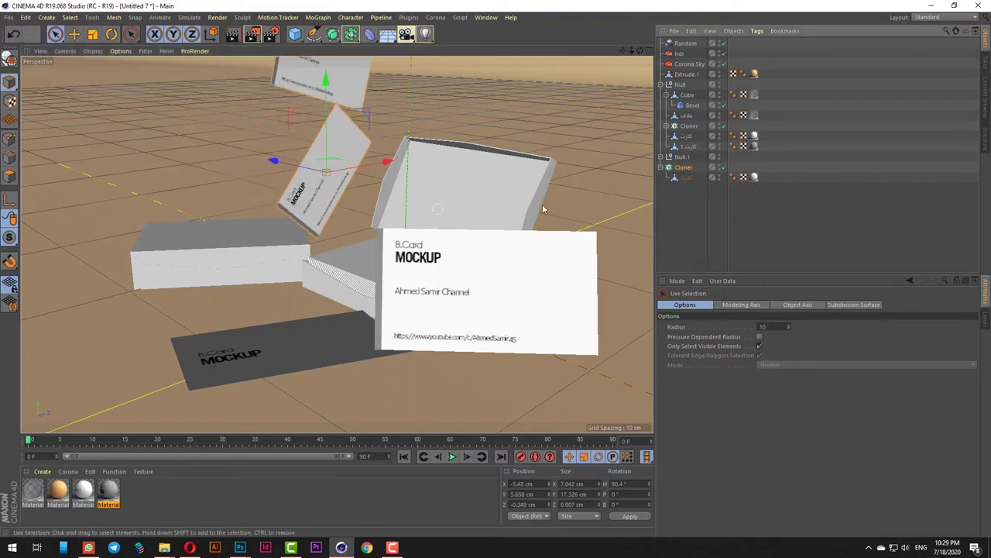
Delete the Cloner holding the floating cards and render the perspective view.
{"action": "left_click", "coordinate": [681, 169]}
{"action": "key", "text": "Delete"}
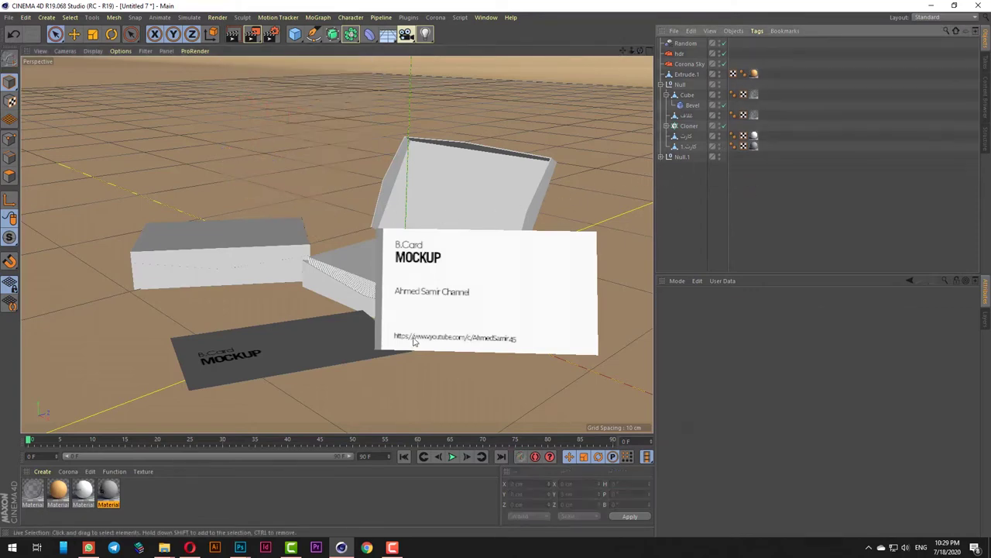
{"action": "left_click_drag", "start_coordinate": [413, 337], "coordinate": [413, 351], "text": "alt"}
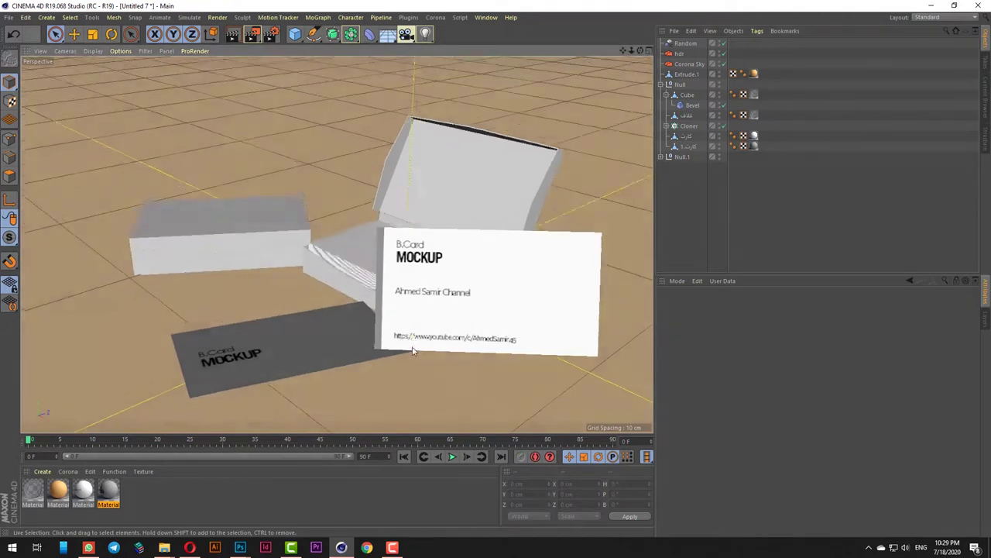
{"action": "scroll", "coordinate": [304, 190], "scroll_direction": "down", "scroll_amount": 2}
{"action": "left_click", "coordinate": [237, 37]}
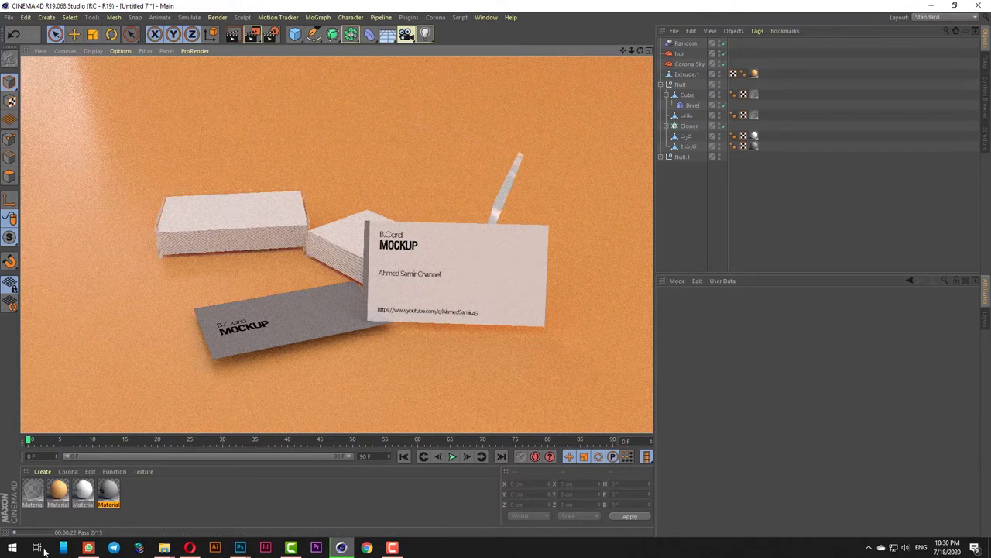
Turn off reflection and refraction in the glassy box material.
{"action": "double_click", "coordinate": [32, 491]}
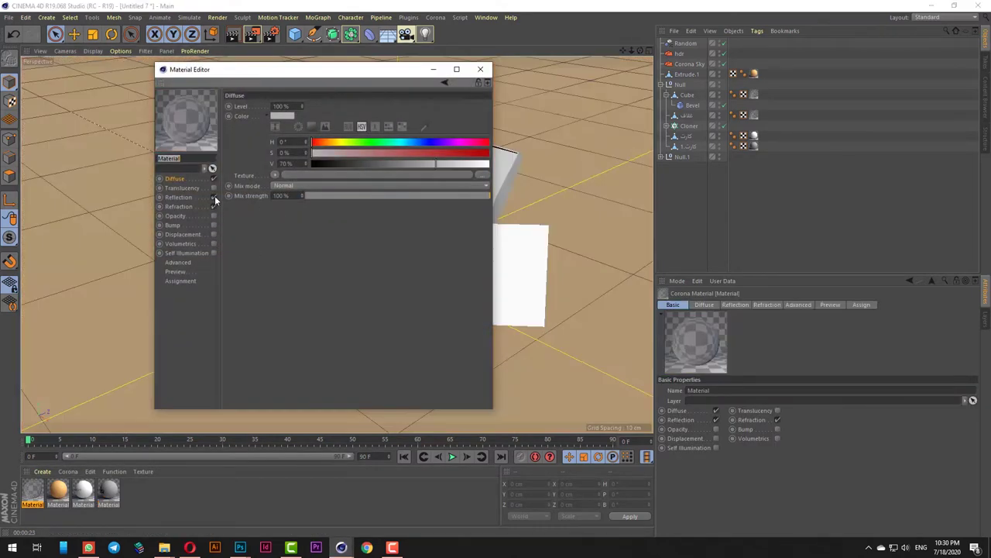
{"action": "left_click", "coordinate": [214, 196]}
{"action": "left_click", "coordinate": [214, 206]}
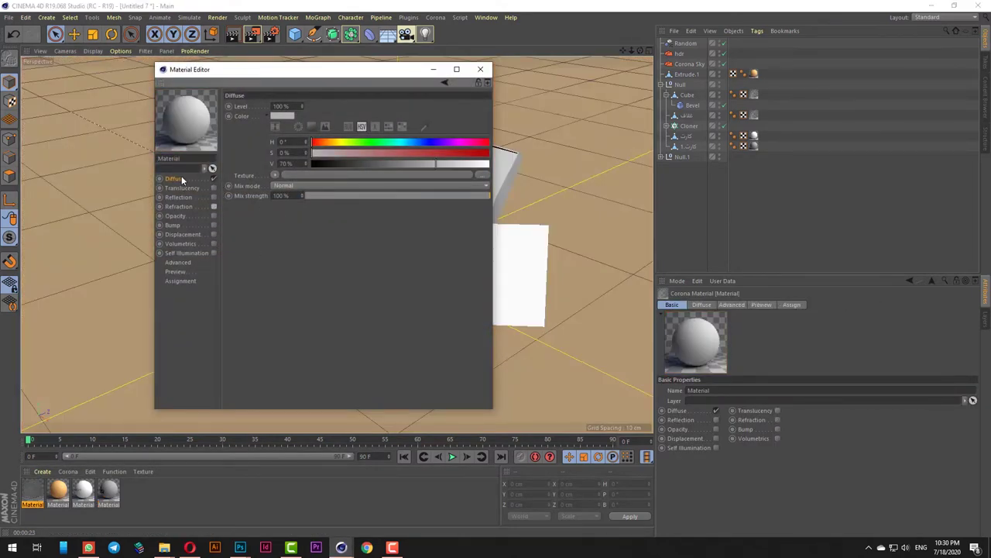
Delete the old box material and create a new Corona material.
{"action": "left_click", "coordinate": [32, 494]}
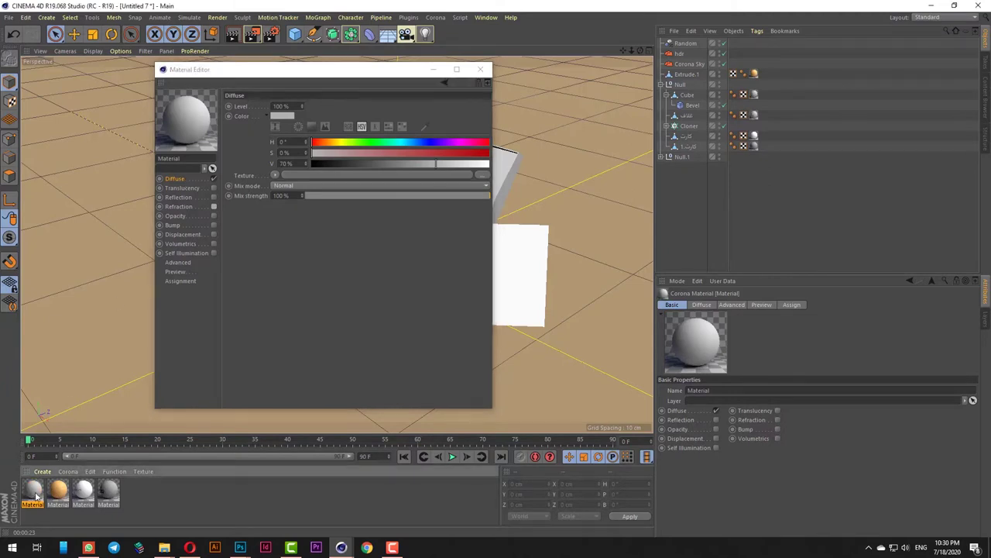
{"action": "key", "text": "Delete"}
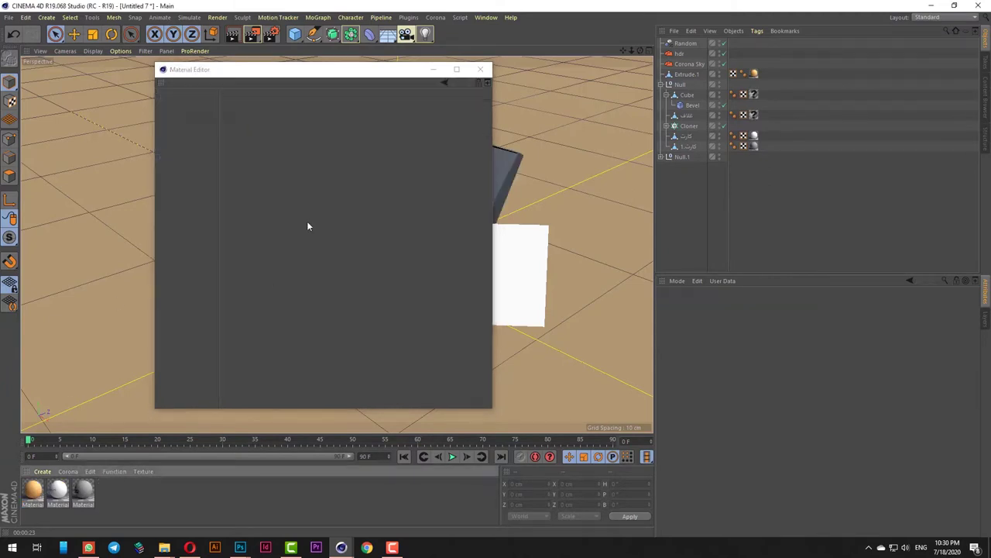
{"action": "left_click", "coordinate": [480, 69]}
{"action": "left_click", "coordinate": [67, 470]}
{"action": "left_click", "coordinate": [102, 363]}
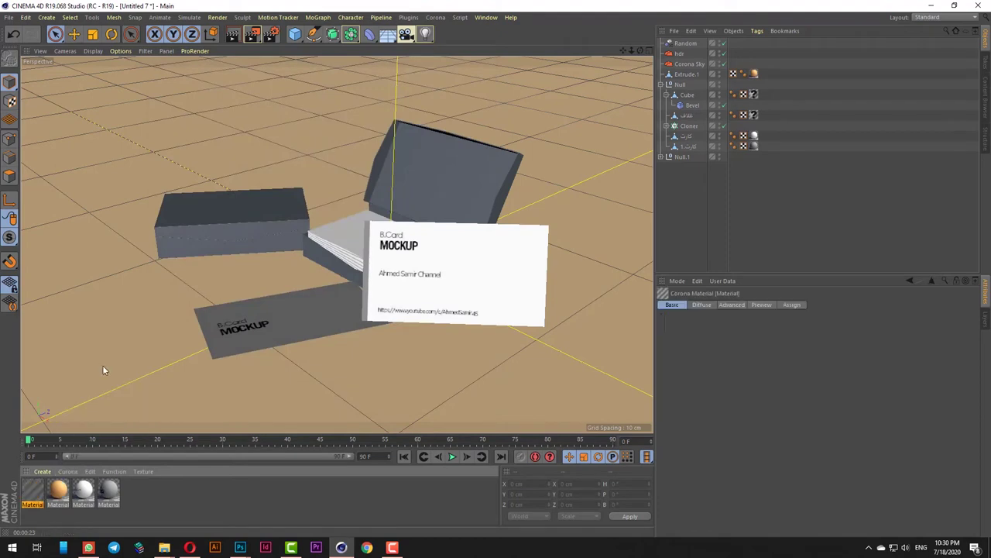
Darken the new material's diffuse colour to a brightness of 11% and enable reflection with a glossiness of 0.45.
{"action": "double_click", "coordinate": [29, 494]}
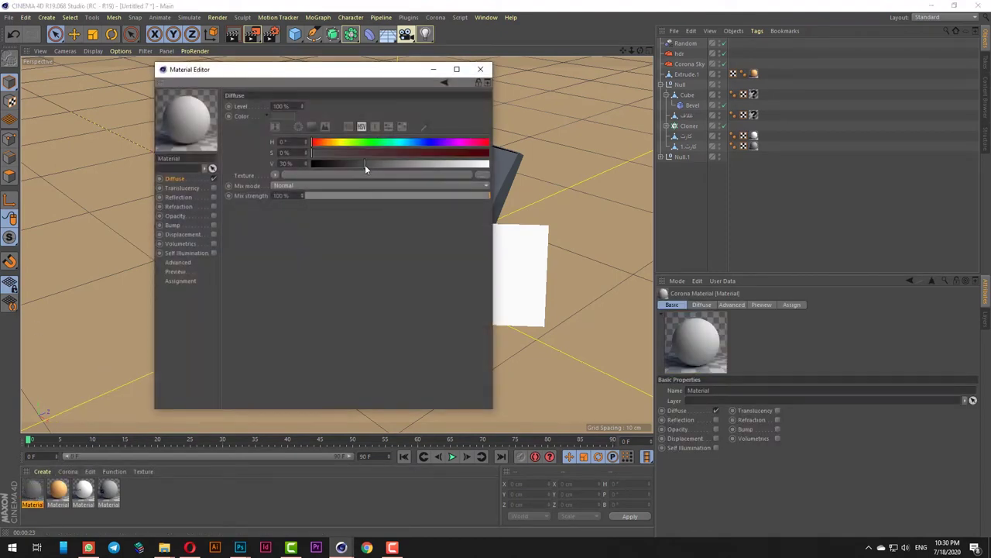
{"action": "left_click_drag", "start_coordinate": [364, 164], "coordinate": [332, 165]}
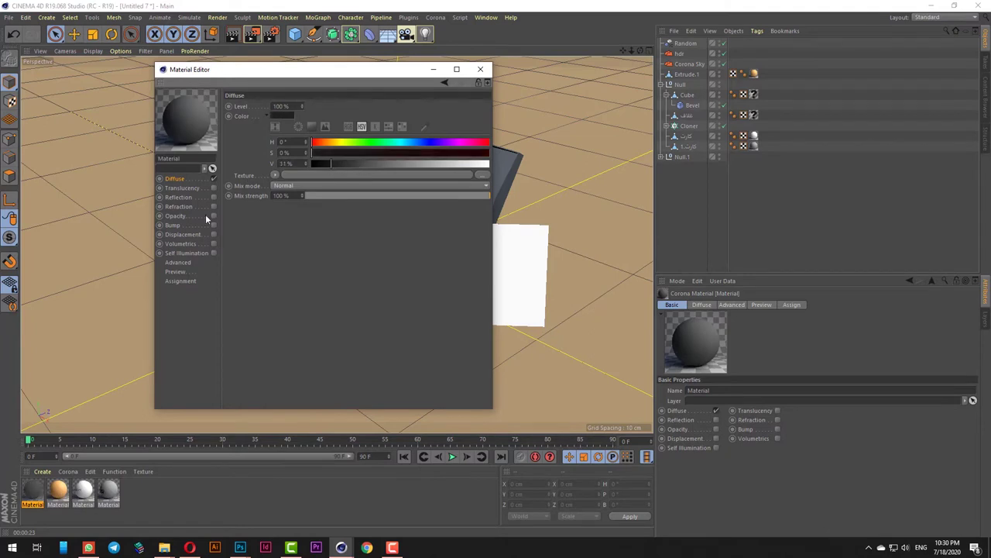
{"action": "left_click", "coordinate": [177, 197]}
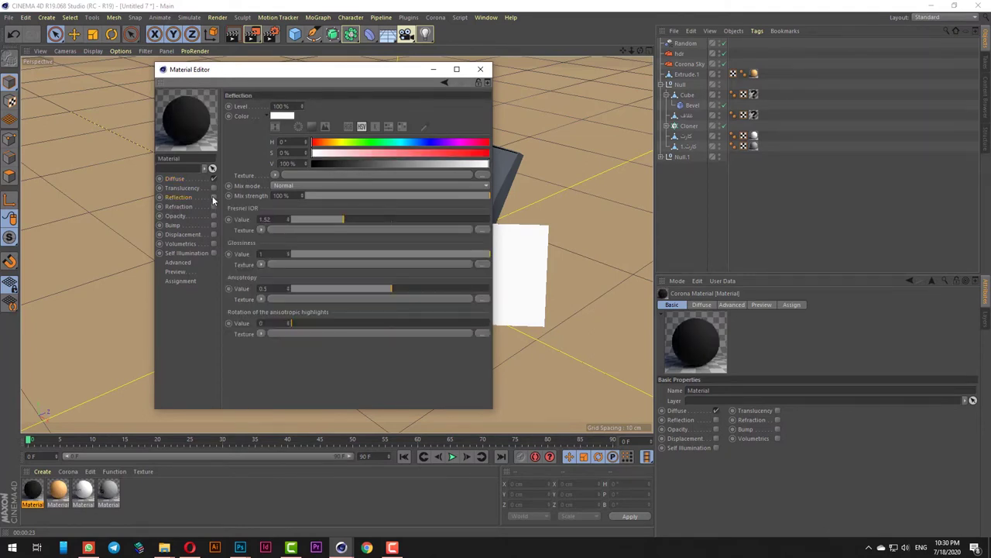
{"action": "left_click", "coordinate": [213, 198]}
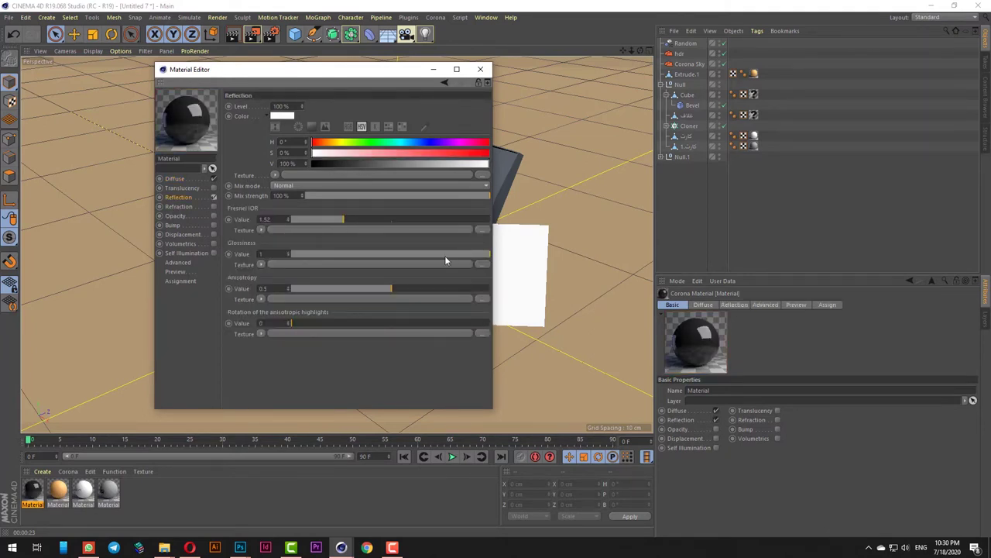
{"action": "left_click_drag", "start_coordinate": [445, 260], "coordinate": [382, 258]}
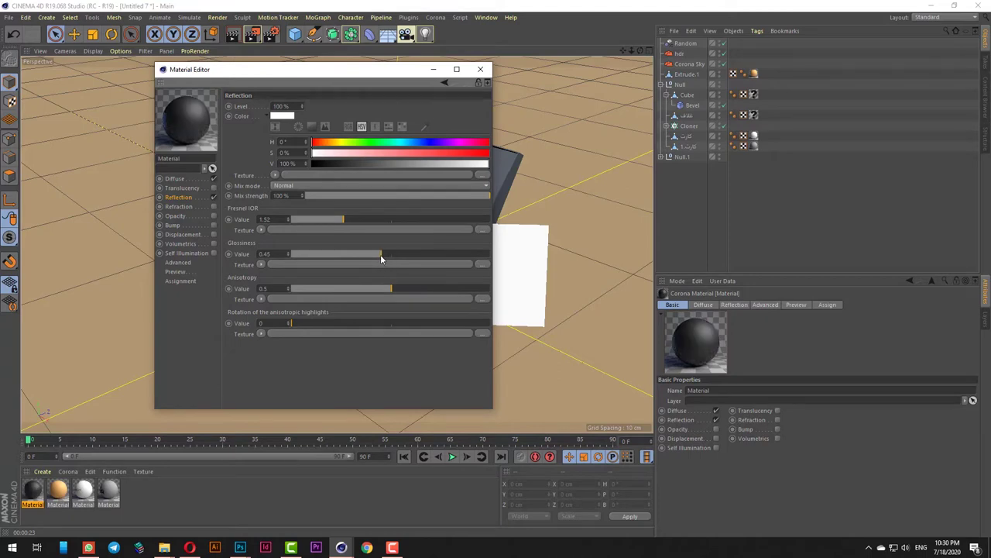
{"action": "left_click", "coordinate": [480, 69]}
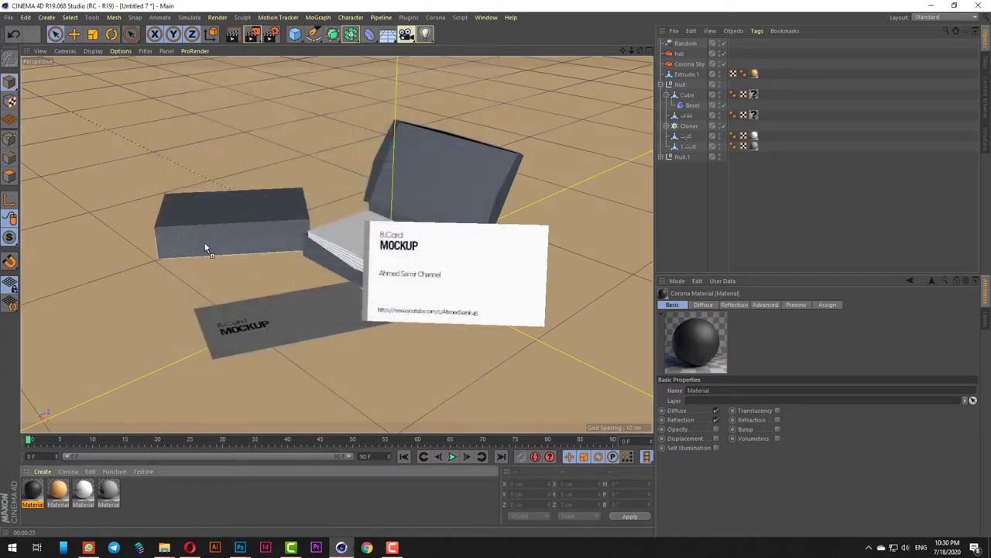
Apply the dark reflective material to the closed box and to the base and lid of the open box.
{"action": "left_click_drag", "start_coordinate": [205, 248], "coordinate": [214, 224]}
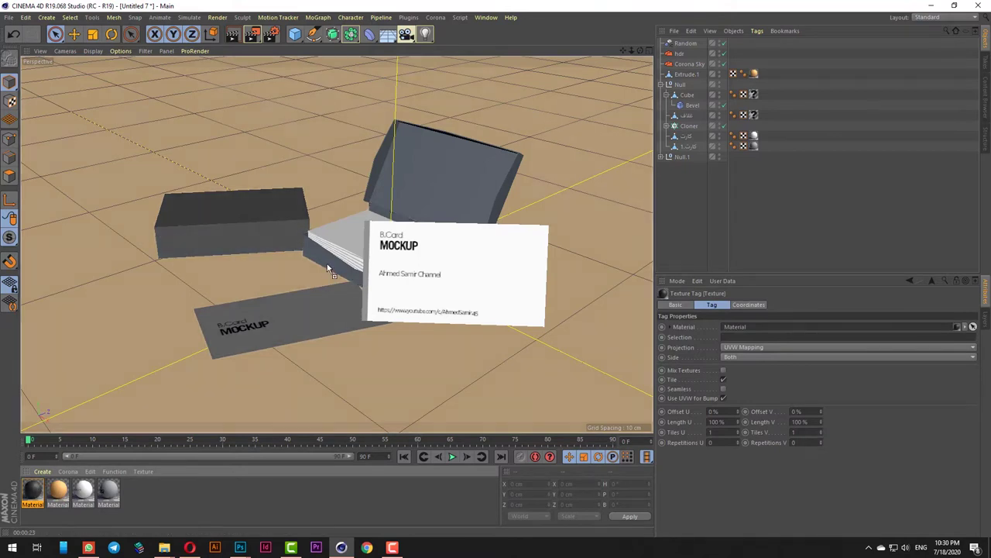
{"action": "left_click_drag", "start_coordinate": [327, 267], "coordinate": [328, 268]}
{"action": "left_click_drag", "start_coordinate": [38, 492], "coordinate": [431, 167]}
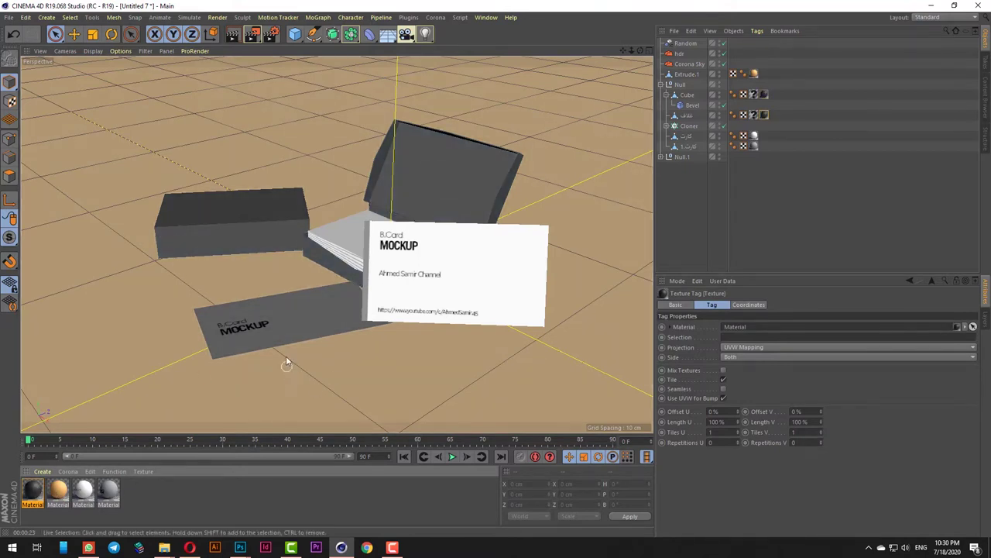
Apply the first card artwork material to the Cloner with the card stack in the open box and render the view.
{"action": "left_click_drag", "start_coordinate": [321, 262], "coordinate": [394, 293]}
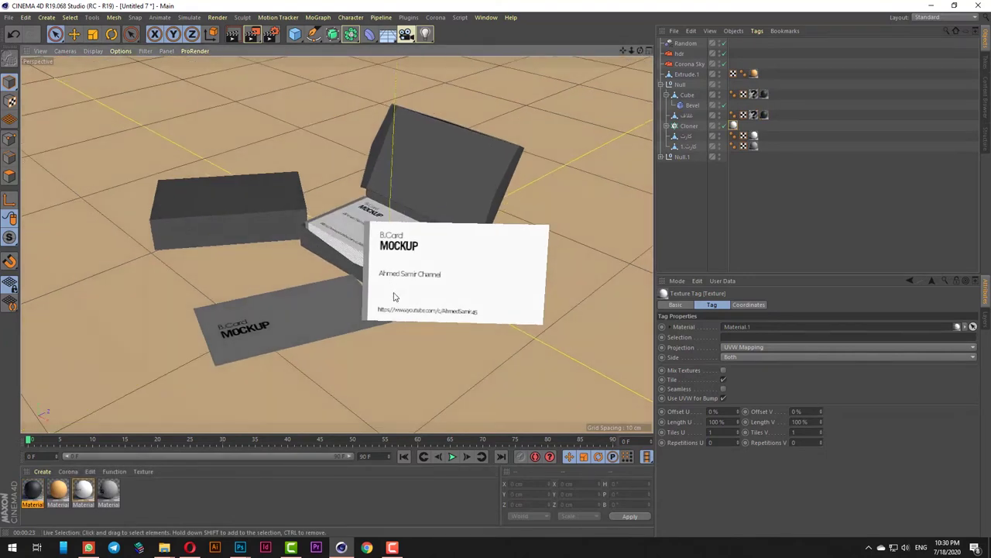
{"action": "left_click", "coordinate": [232, 34]}
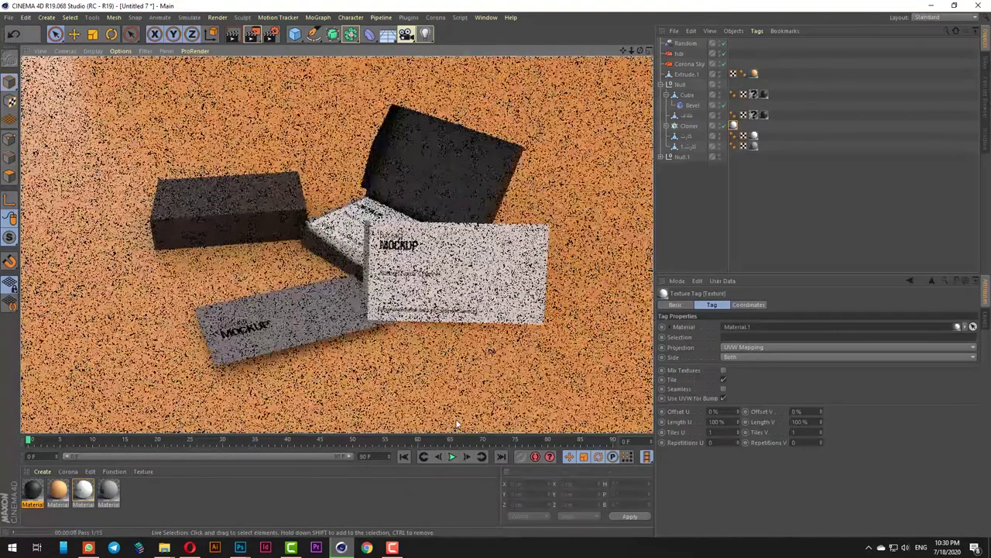
Switch the viewport to the front view.
{"action": "key", "text": "F4"}
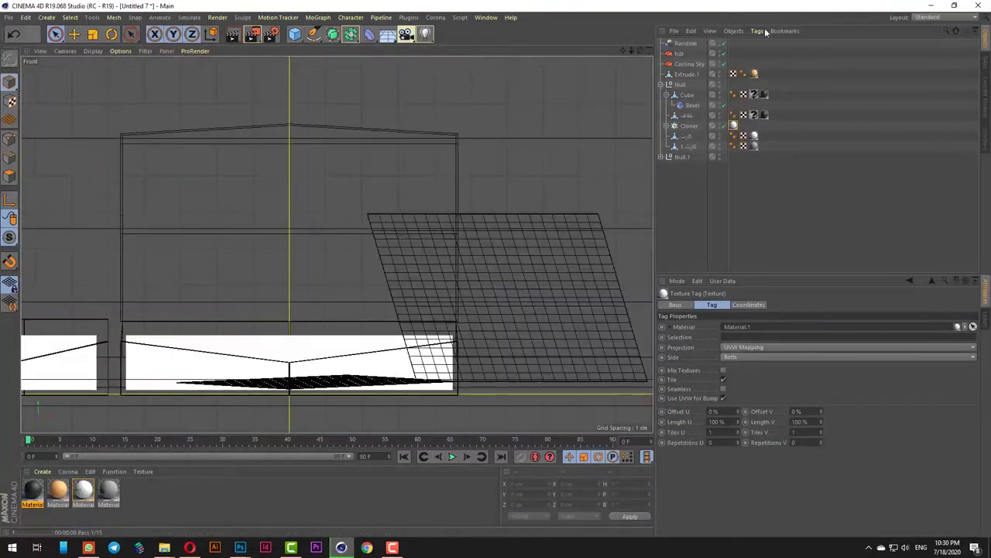
Raise the Extrude.1 backdrop to a Y position of about 0.48 cm and lift the grey card to about -0.18 cm.
{"action": "left_click", "coordinate": [686, 73]}
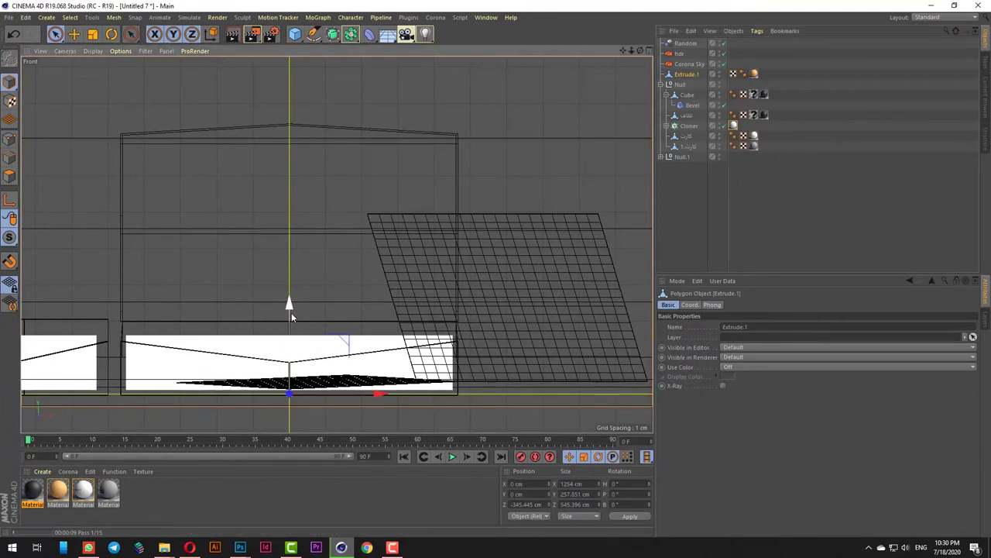
{"action": "left_click_drag", "start_coordinate": [291, 313], "coordinate": [295, 300]}
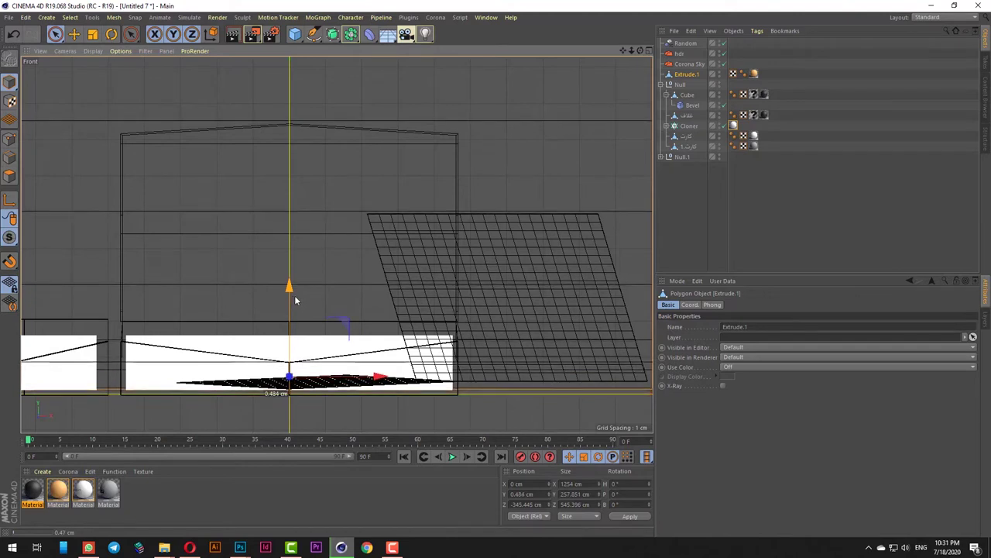
{"action": "key", "text": "F1"}
{"action": "left_click", "coordinate": [248, 345]}
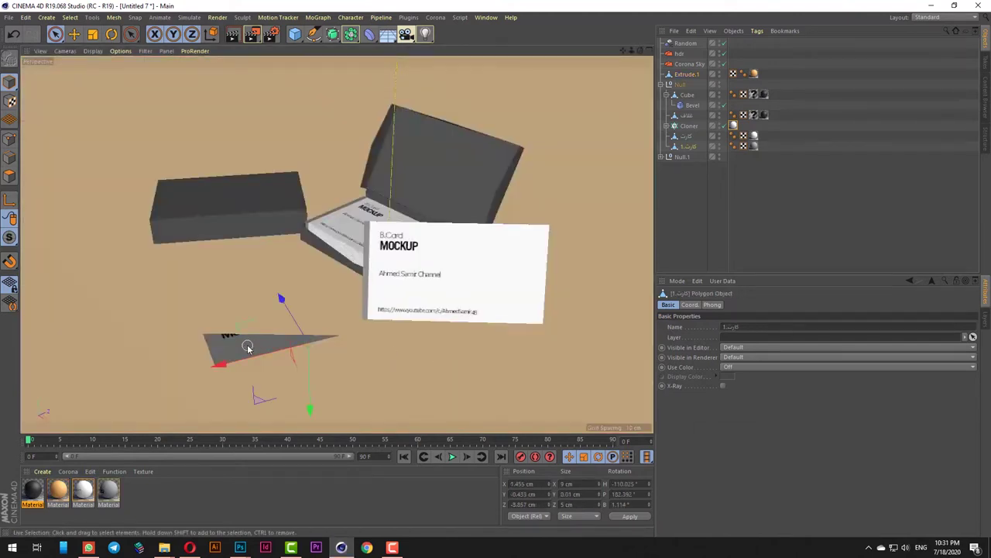
{"action": "left_click_drag", "start_coordinate": [311, 386], "coordinate": [309, 383]}
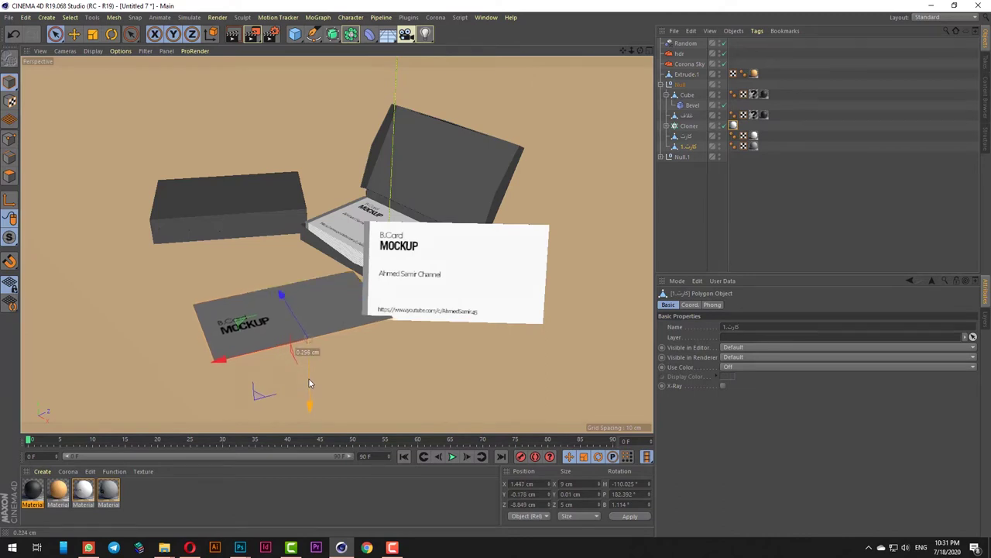
Set the grey card's H, P and B rotation values to 0 so it lies flat.
{"action": "key", "text": "F4"}
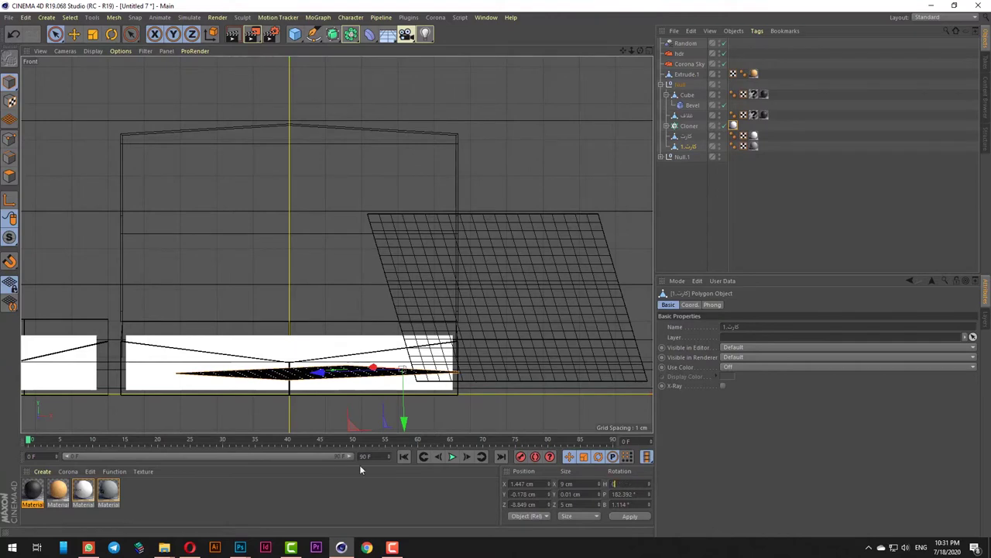
{"action": "key", "text": "Tab"}
{"action": "type", "text": "0"}
{"action": "key", "text": "Tab"}
{"action": "type", "text": "0"}
{"action": "key", "text": "Return"}
{"action": "key", "text": "F1"}
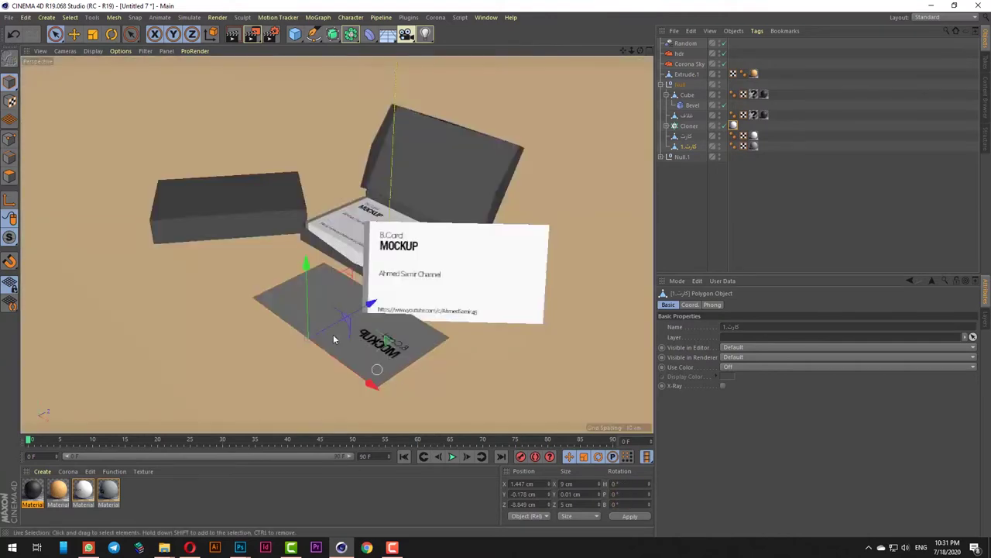
Rotate the grey card around its vertical axis to a heading of about 57°.
{"action": "key", "text": "r"}
{"action": "left_click_drag", "start_coordinate": [338, 376], "coordinate": [410, 356]}
{"action": "left_click", "coordinate": [55, 34]}
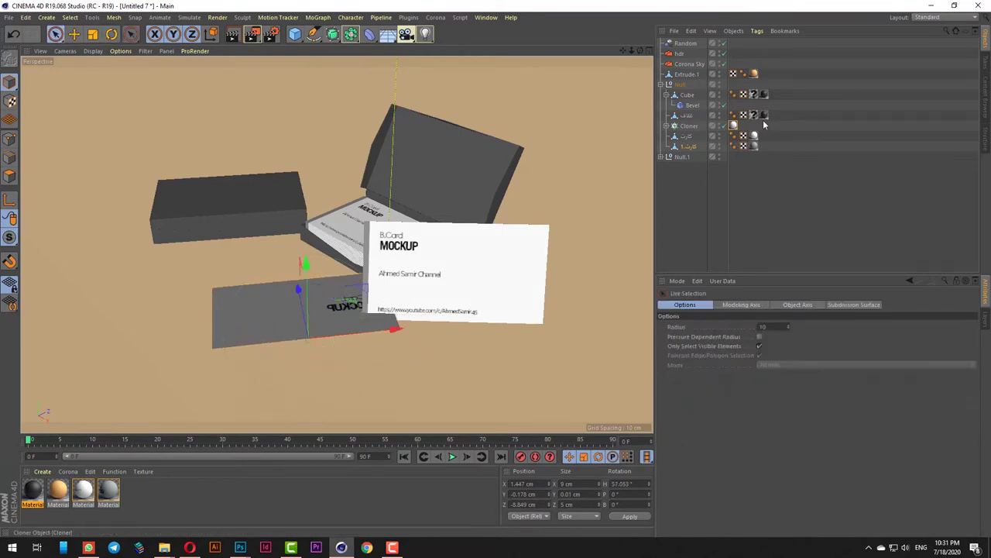
Delete the question-mark texture tags from the open box's lid and from the Cube object.
{"action": "left_click", "coordinate": [757, 115]}
{"action": "key", "text": "Delete"}
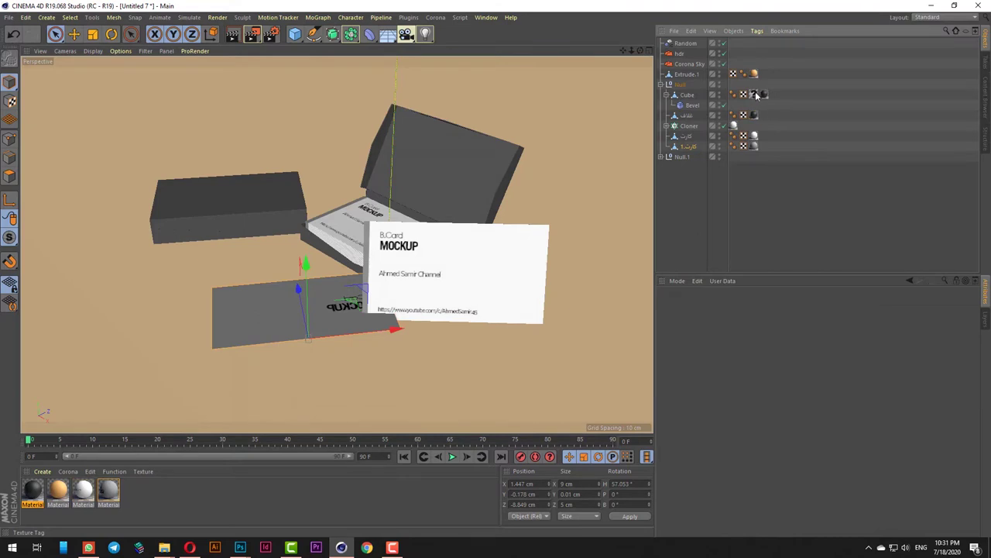
{"action": "left_click", "coordinate": [756, 96]}
{"action": "key", "text": "Delete"}
Mirror the grey card's Material.2 texture horizontally.
{"action": "right_click", "coordinate": [756, 148]}
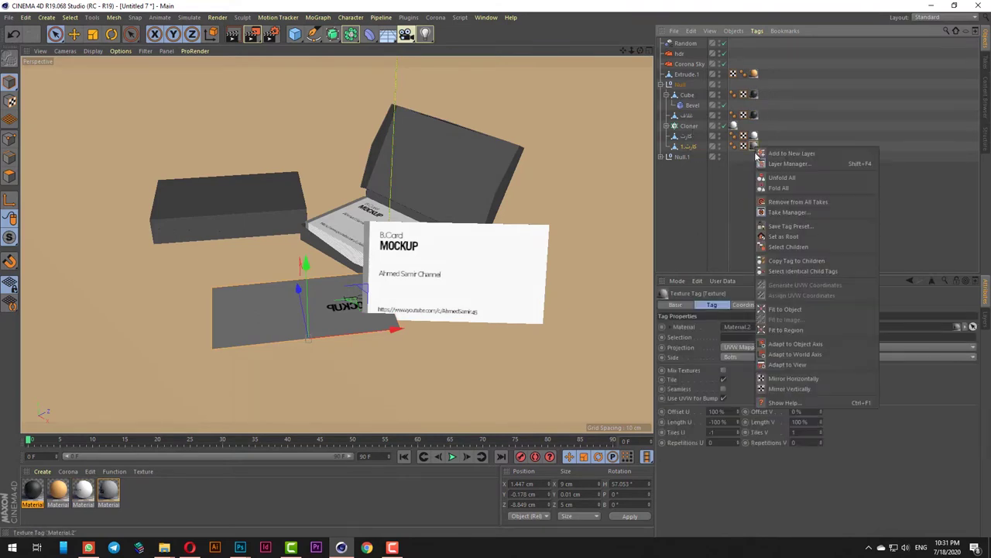
{"action": "left_click", "coordinate": [804, 376]}
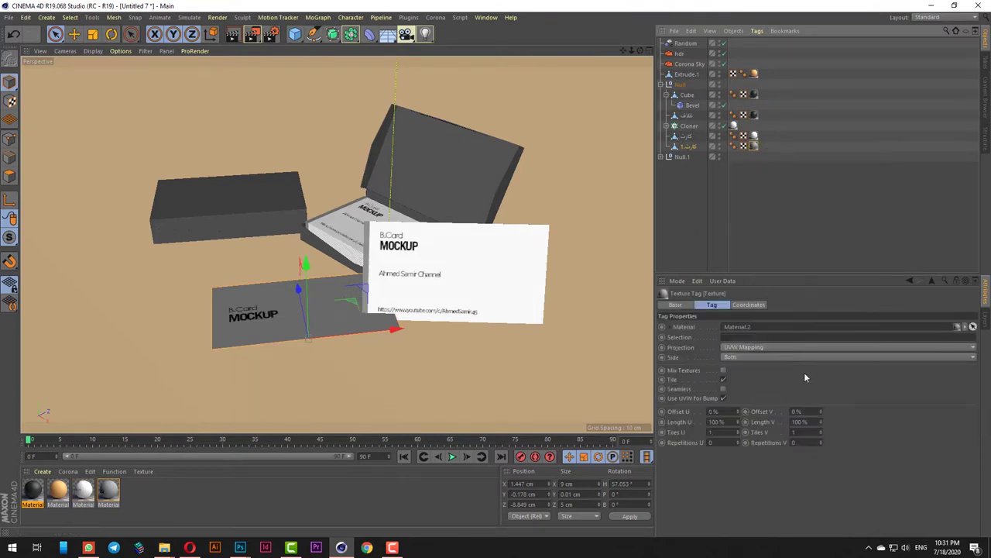
Slide the white card up along its face to about Y -0.33 cm and lower the grey card to about Y -0.24 cm.
{"action": "left_click", "coordinate": [435, 316]}
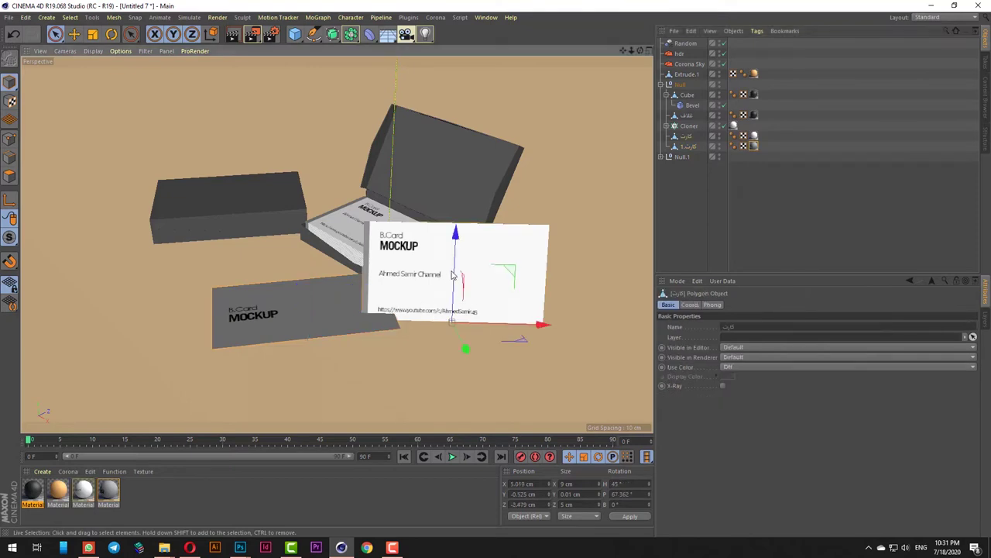
{"action": "left_click_drag", "start_coordinate": [460, 284], "coordinate": [459, 279]}
{"action": "left_click", "coordinate": [310, 333]}
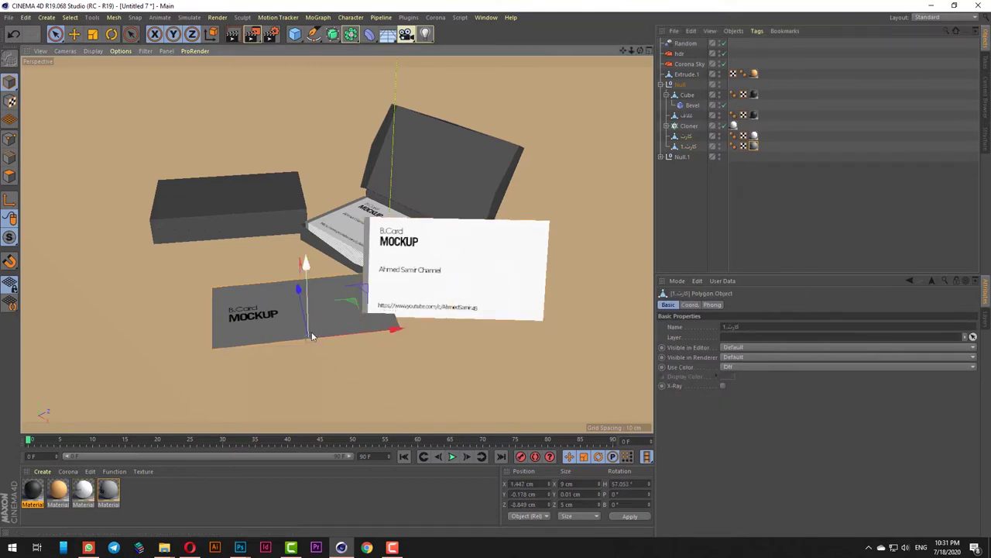
{"action": "key", "text": "F4"}
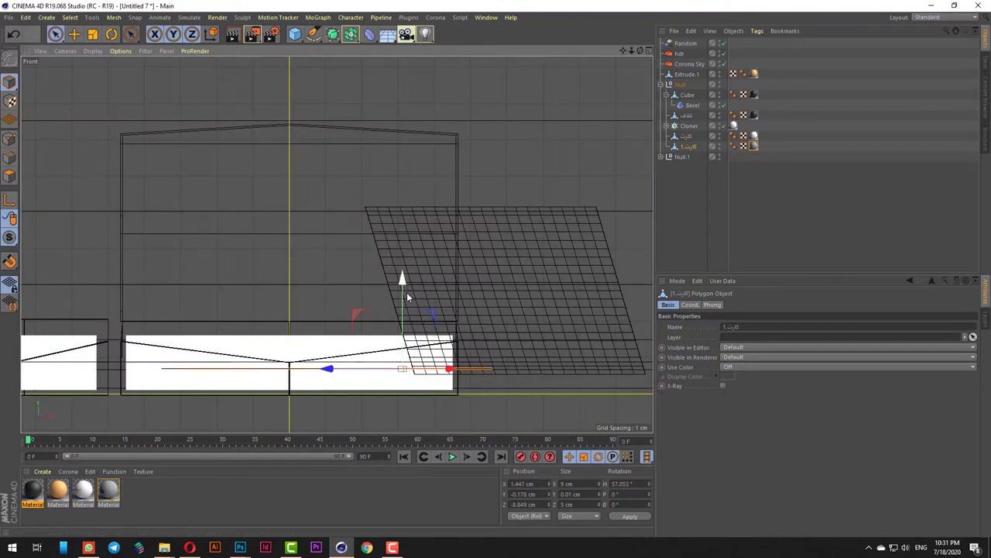
{"action": "left_click_drag", "start_coordinate": [407, 292], "coordinate": [407, 294]}
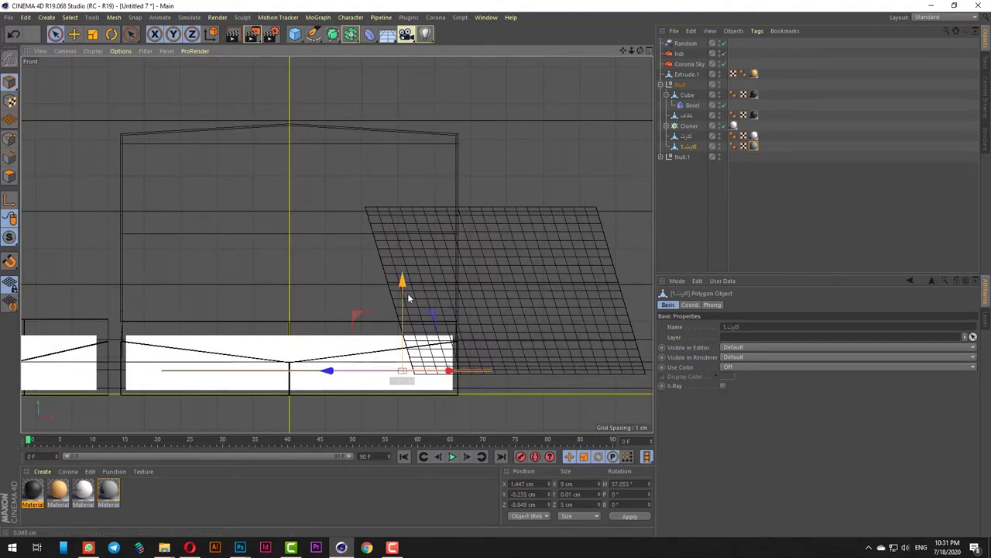
Lower the Extrude.1 backdrop to about Y 0.34 cm and slide the white card down its own slope to about Y -0.83 cm.
{"action": "left_click", "coordinate": [686, 75]}
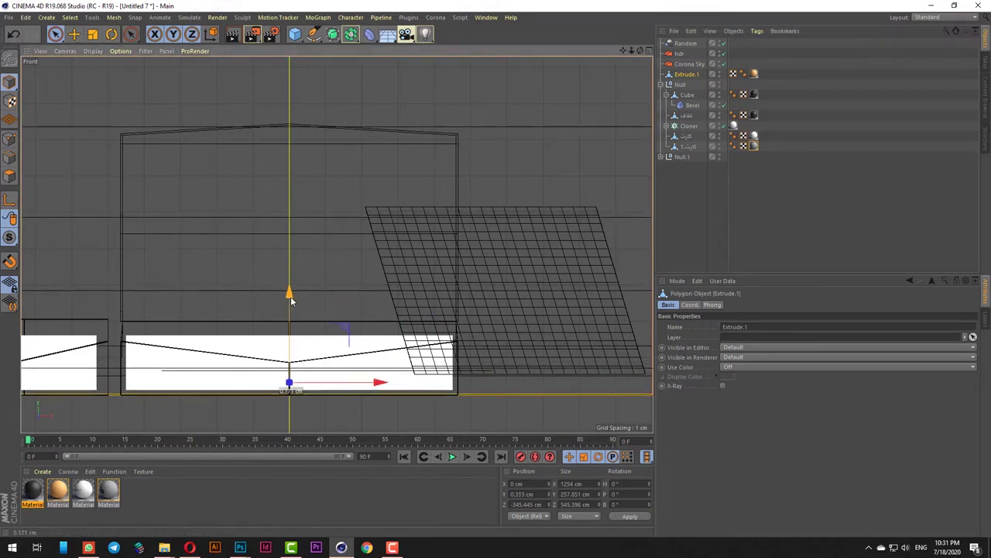
{"action": "left_click", "coordinate": [608, 347], "text": "shift"}
{"action": "left_click", "coordinate": [500, 238]}
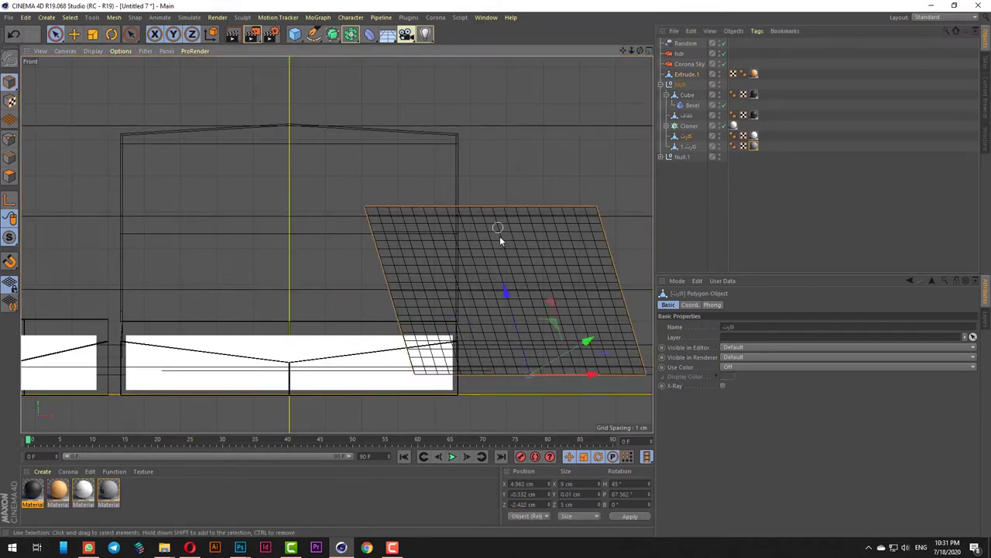
{"action": "left_click_drag", "start_coordinate": [504, 287], "coordinate": [511, 311]}
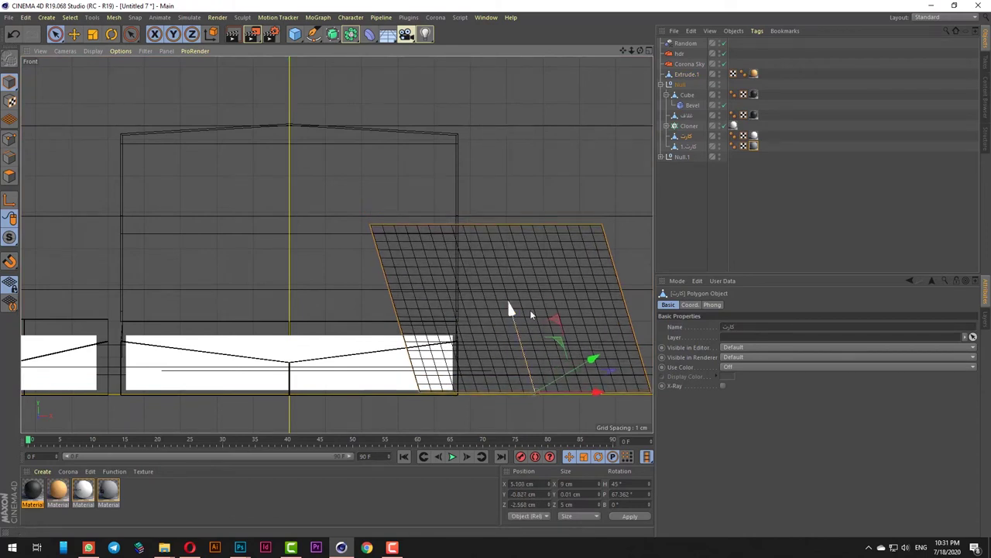
Lower the grey card close to the floor, to a Y position of about -0.59 cm.
{"action": "left_click", "coordinate": [683, 147]}
{"action": "left_click_drag", "start_coordinate": [402, 283], "coordinate": [403, 307]}
{"action": "key", "text": "F1"}
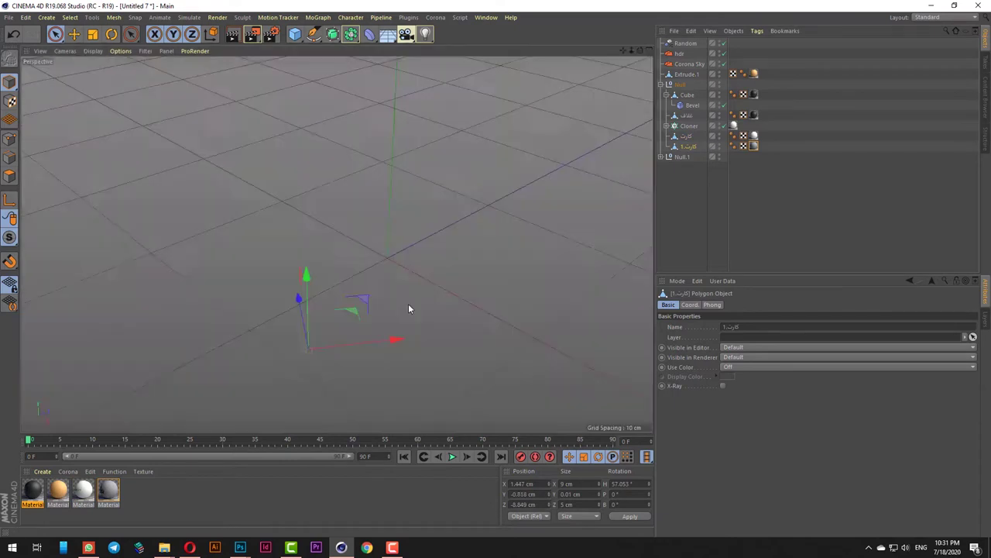
{"action": "left_click_drag", "start_coordinate": [315, 295], "coordinate": [314, 289]}
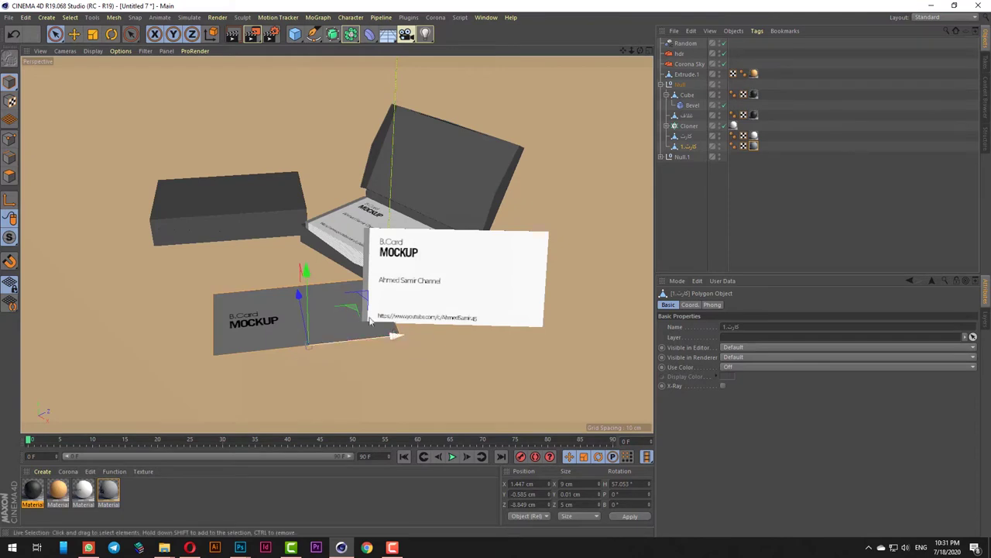
Rotate the grey card to a heading of about 85° and shift it slightly back along its Z axis.
{"action": "key", "text": "r"}
{"action": "left_click_drag", "start_coordinate": [344, 376], "coordinate": [373, 361]}
{"action": "key", "text": "9"}
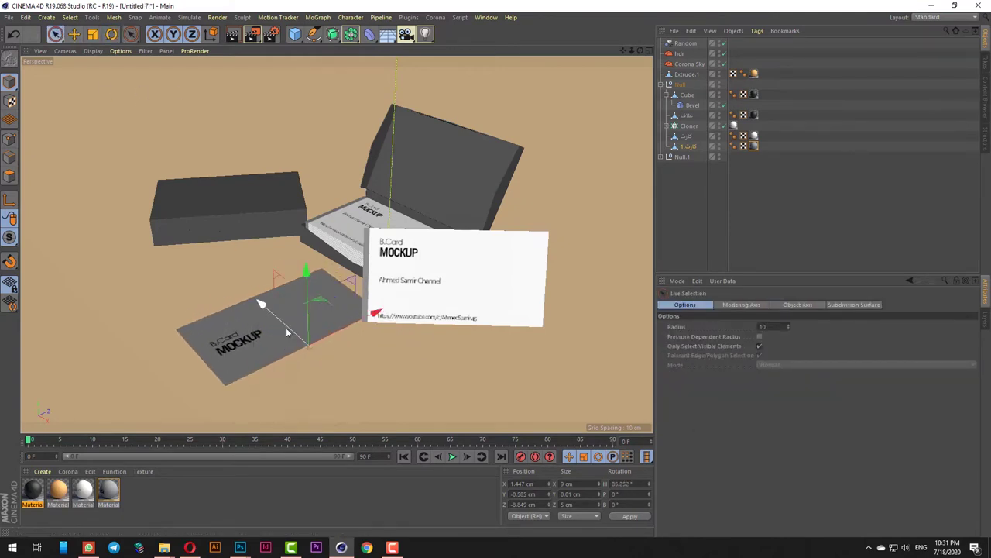
{"action": "left_click_drag", "start_coordinate": [286, 327], "coordinate": [276, 319]}
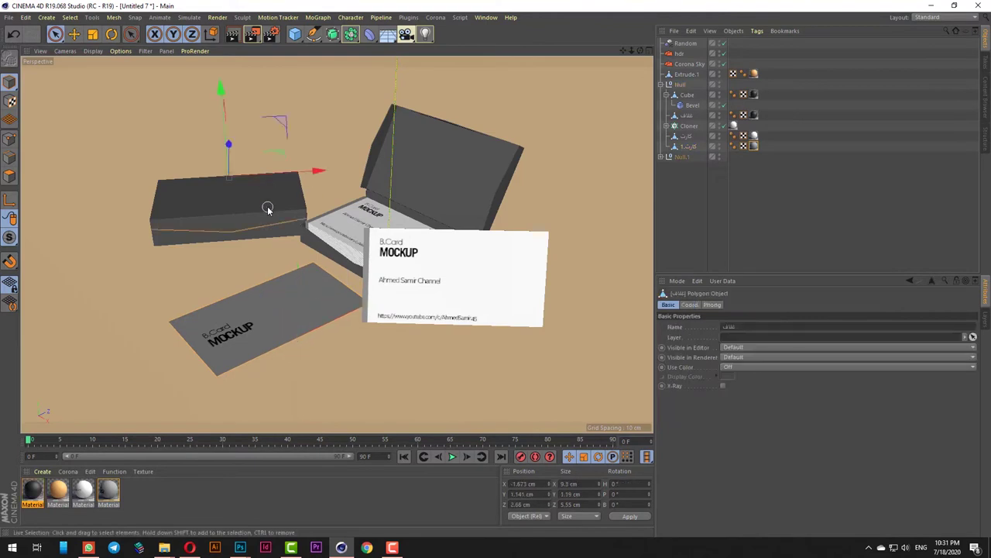
Compare the closed box group Null.1 with the floor in the front view and try a small move of Extrude.1.
{"action": "left_click", "coordinate": [681, 157]}
{"action": "key", "text": "F4"}
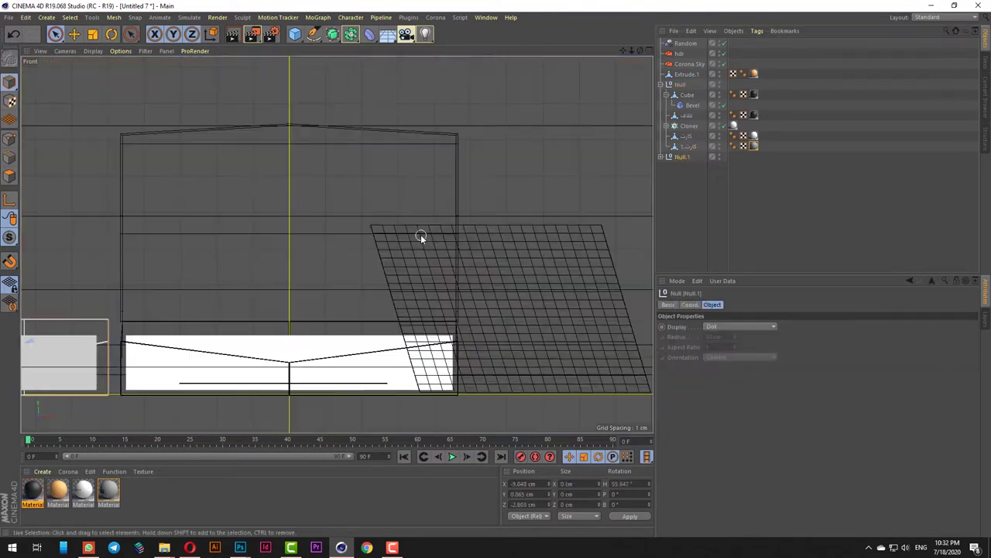
{"action": "scroll", "coordinate": [607, 235], "scroll_direction": "down", "scroll_amount": 5}
{"action": "scroll", "coordinate": [306, 296], "scroll_direction": "up", "scroll_amount": 2}
{"action": "scroll", "coordinate": [308, 295], "scroll_direction": "up", "scroll_amount": 2}
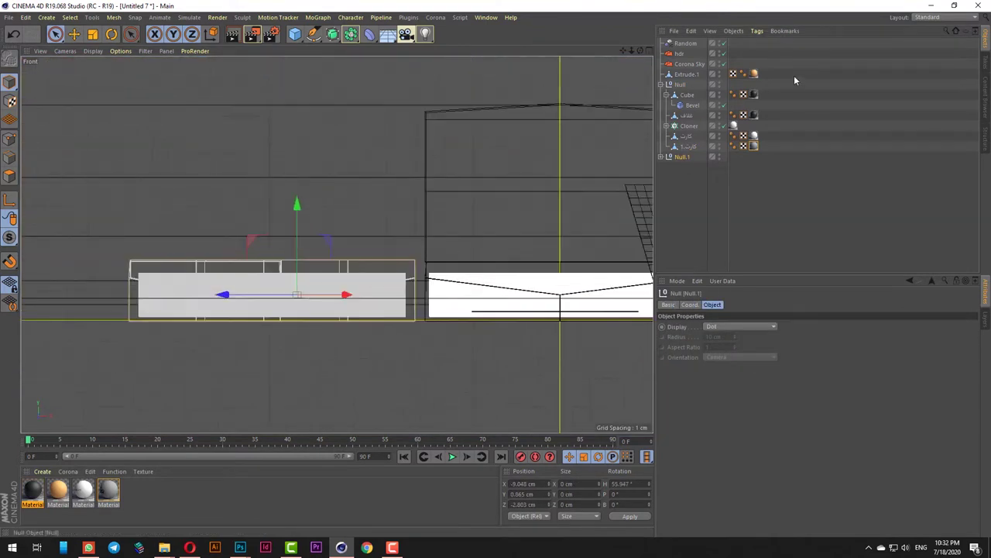
{"action": "left_click", "coordinate": [689, 75]}
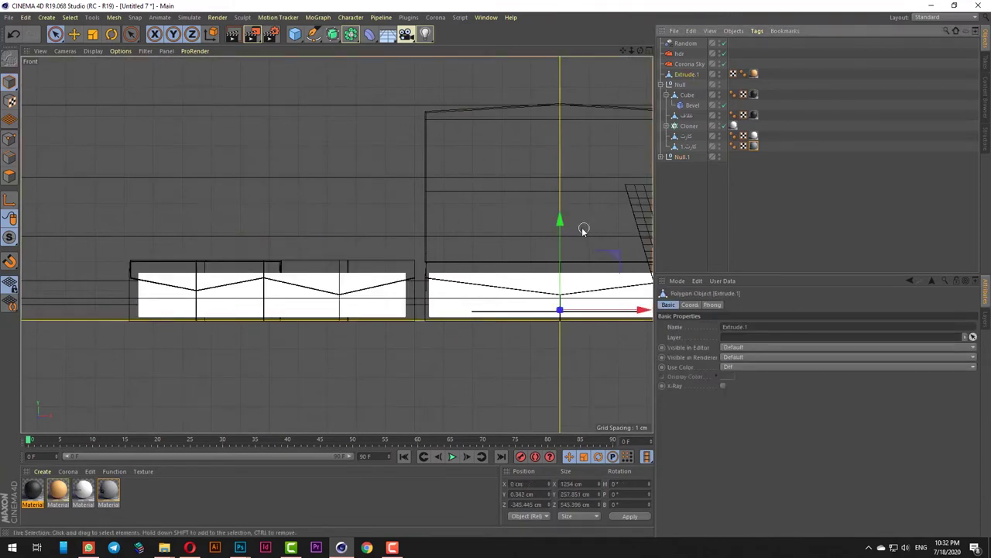
{"action": "left_click_drag", "start_coordinate": [560, 218], "coordinate": [558, 218]}
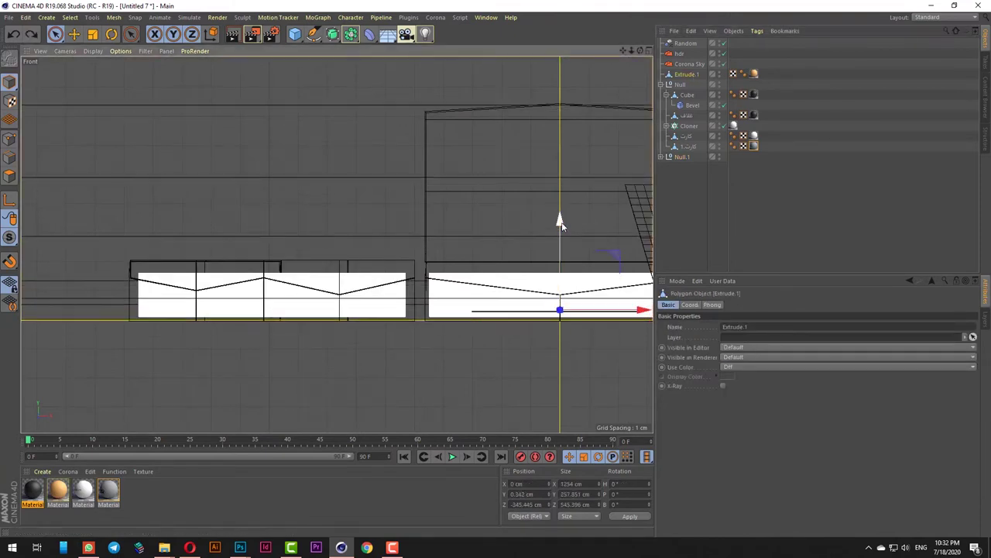
Render the perspective view to preview the boxes and cards on the orange backdrop.
{"action": "key", "text": "F1"}
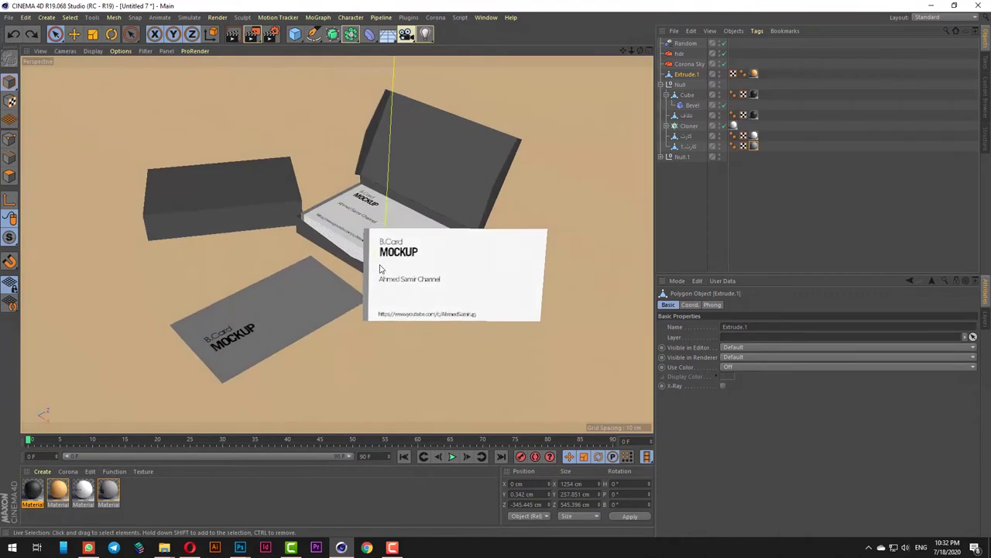
{"action": "left_click", "coordinate": [238, 38]}
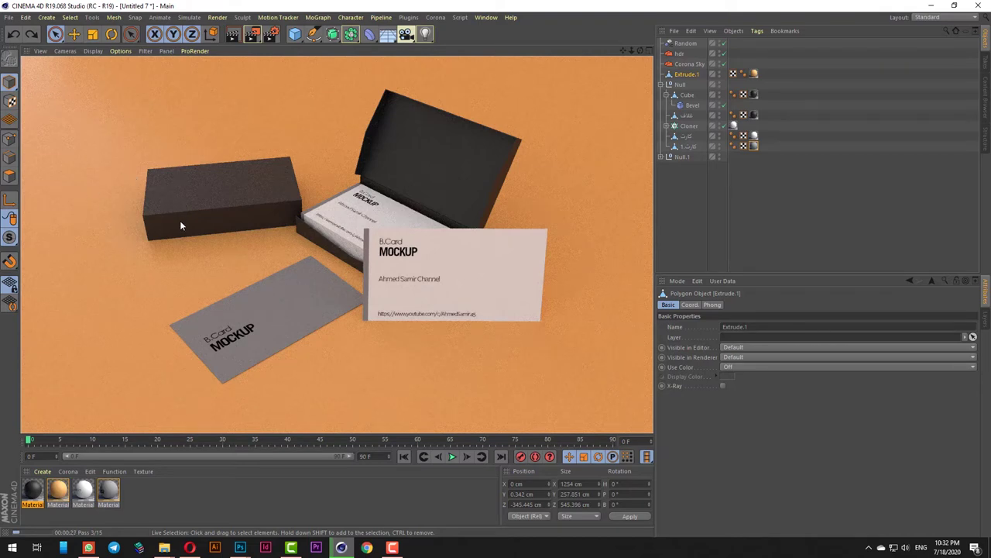
Rotate the closed box group Null.1 around its vertical axis to a heading of about 94°.
{"action": "left_click", "coordinate": [232, 221]}
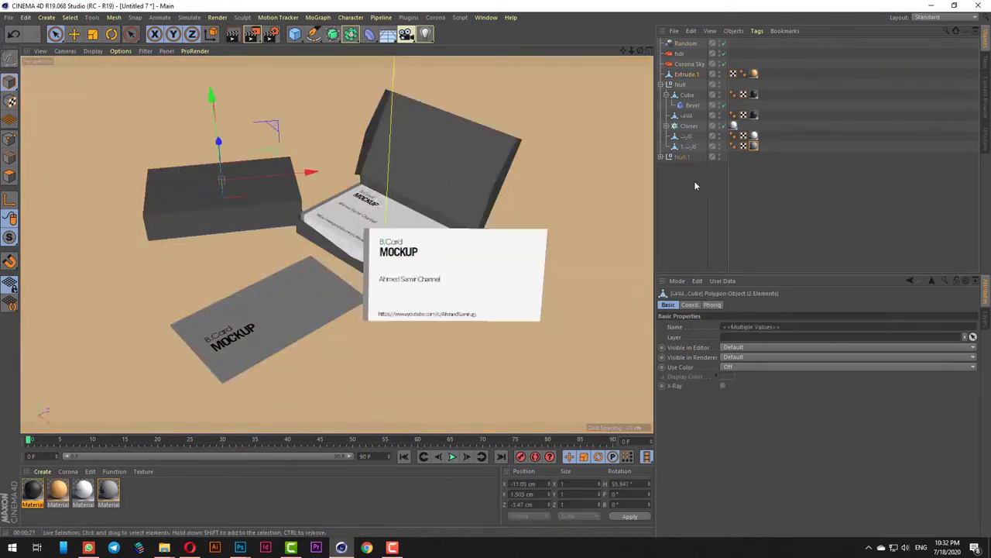
{"action": "left_click", "coordinate": [681, 157]}
{"action": "left_click", "coordinate": [111, 34]}
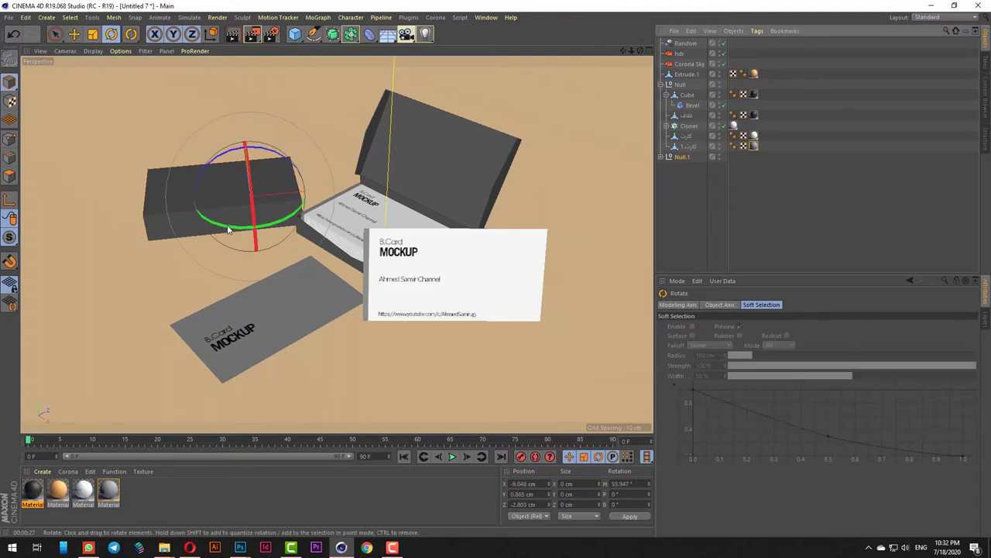
{"action": "left_click_drag", "start_coordinate": [228, 229], "coordinate": [271, 220]}
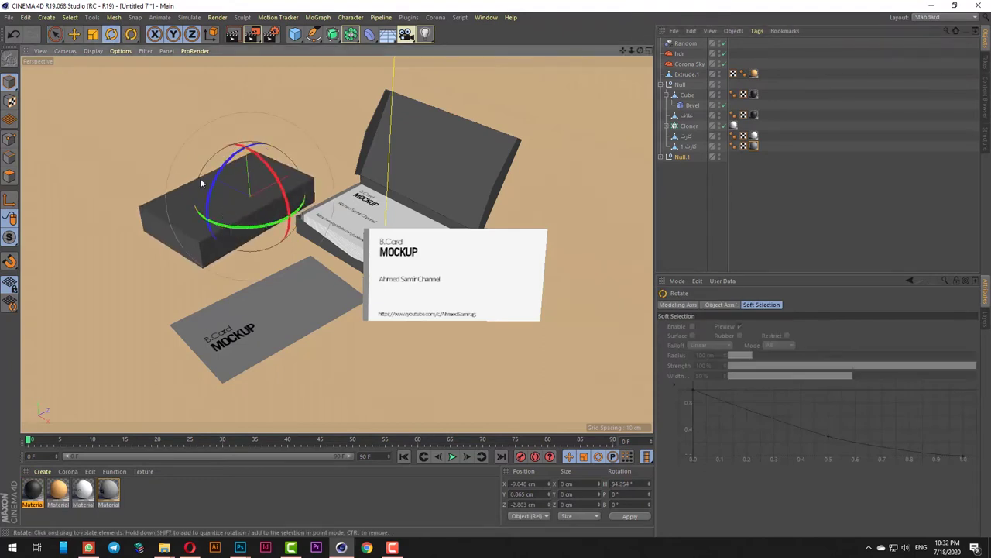
{"action": "left_click", "coordinate": [55, 34]}
Raise the closed box's lid very slightly to a Y position of about 1.144 cm.
{"action": "scroll", "coordinate": [232, 204], "scroll_direction": "up", "scroll_amount": 5}
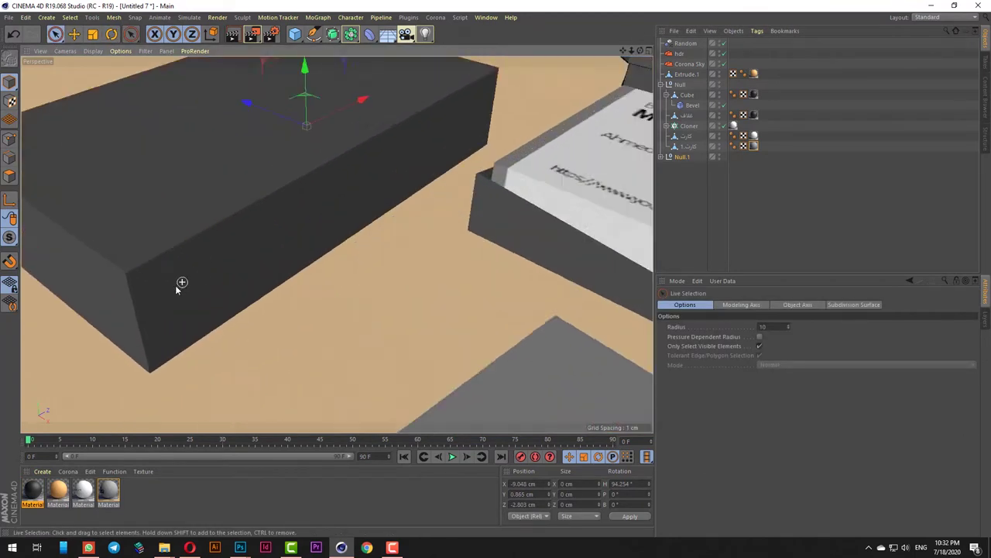
{"action": "scroll", "coordinate": [177, 287], "scroll_direction": "down", "scroll_amount": 3}
{"action": "left_click", "coordinate": [297, 194]}
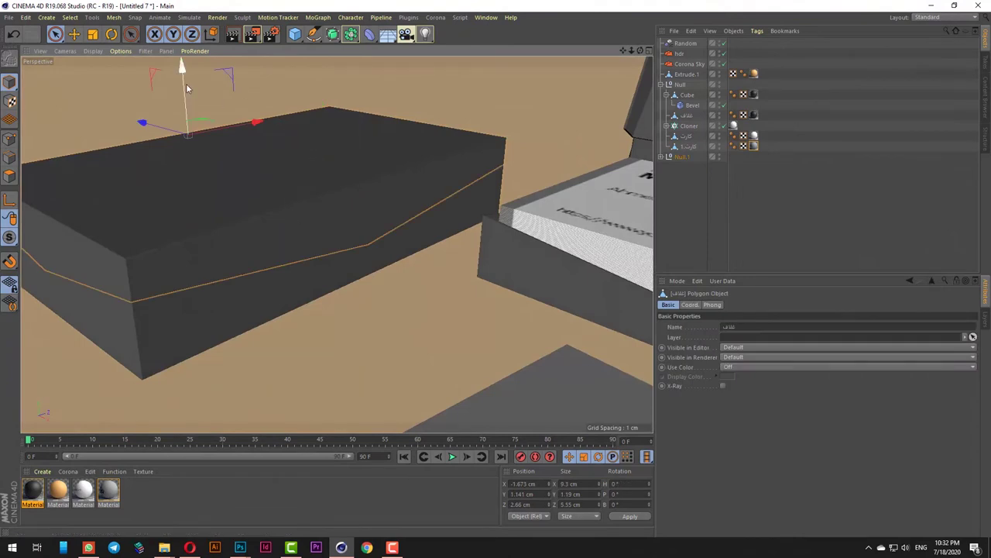
{"action": "left_click_drag", "start_coordinate": [186, 87], "coordinate": [189, 85]}
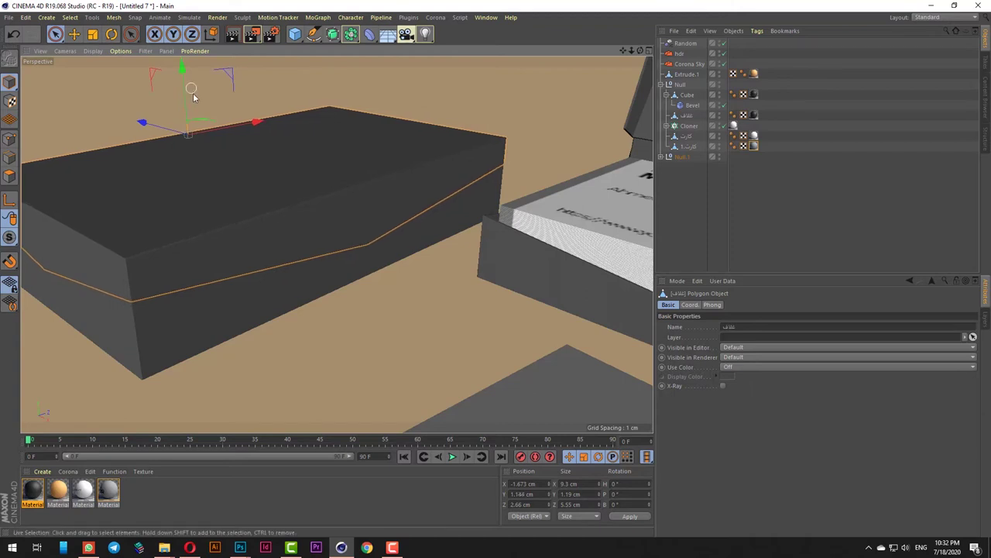
{"action": "key", "text": "F4"}
{"action": "key", "text": "F1"}
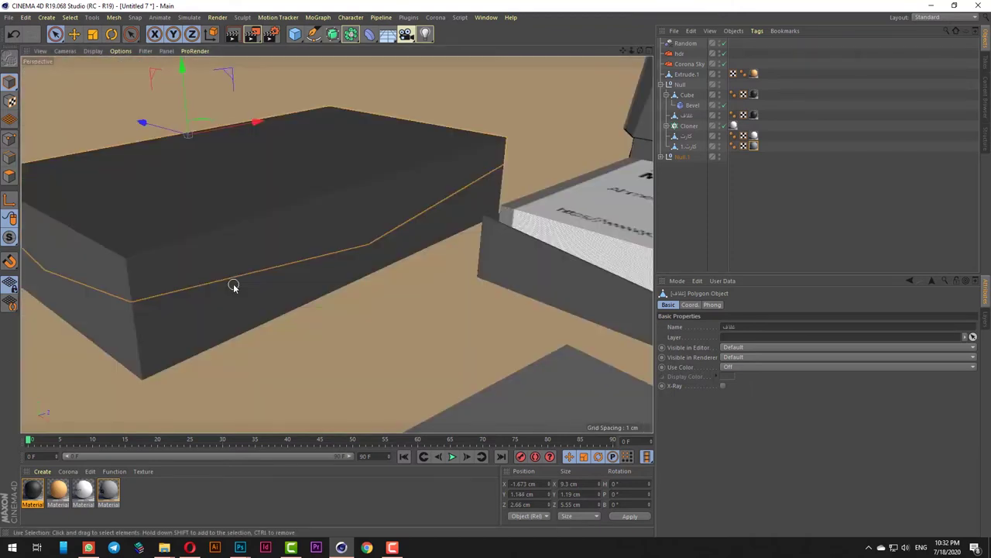
{"action": "scroll", "coordinate": [237, 282], "scroll_direction": "down", "scroll_amount": 4}
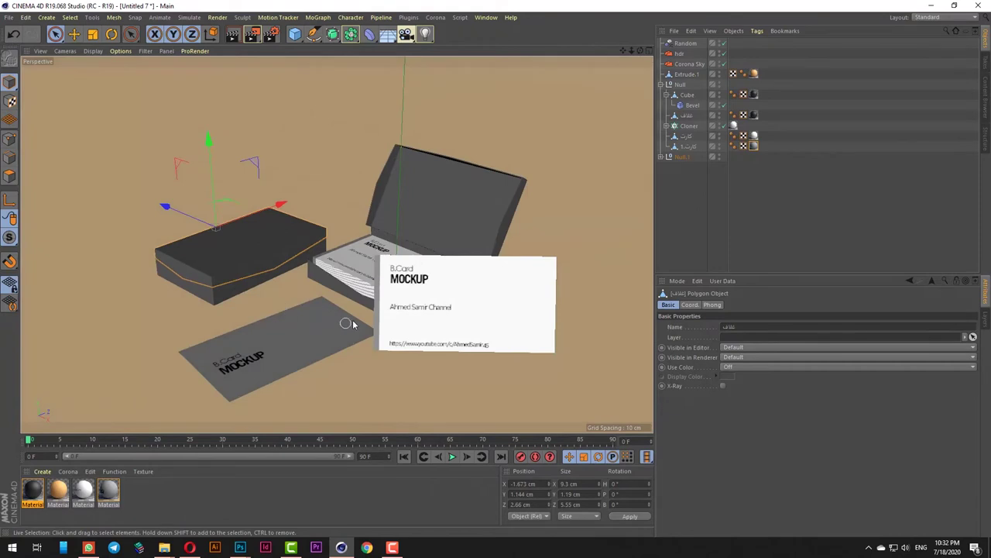
Frame both boxes and the cards from a lower perspective angle and render the view to check the arrangement.
{"action": "scroll", "coordinate": [427, 334], "scroll_direction": "up", "scroll_amount": 3}
{"action": "left_click_drag", "start_coordinate": [433, 314], "coordinate": [439, 319], "text": "alt"}
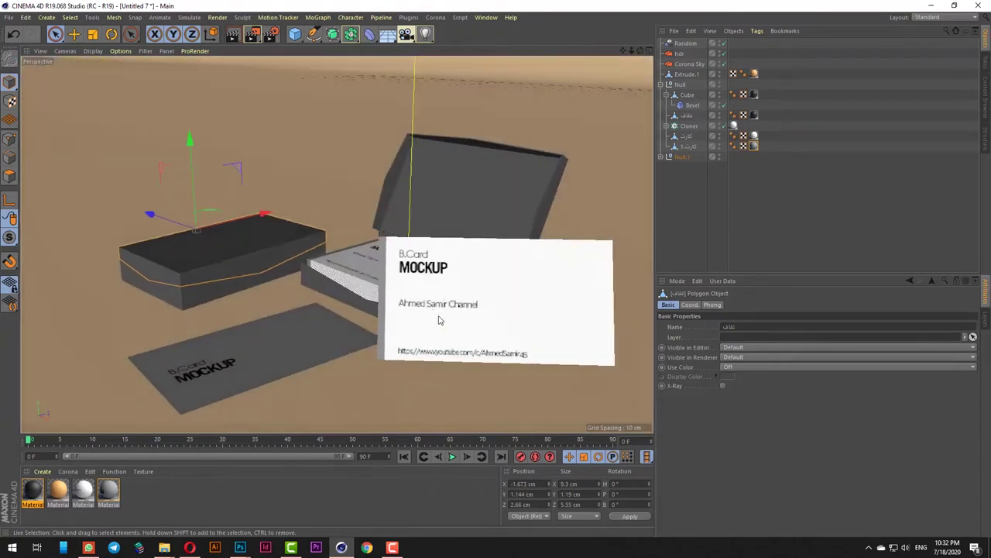
{"action": "scroll", "coordinate": [507, 312], "scroll_direction": "down", "scroll_amount": 5}
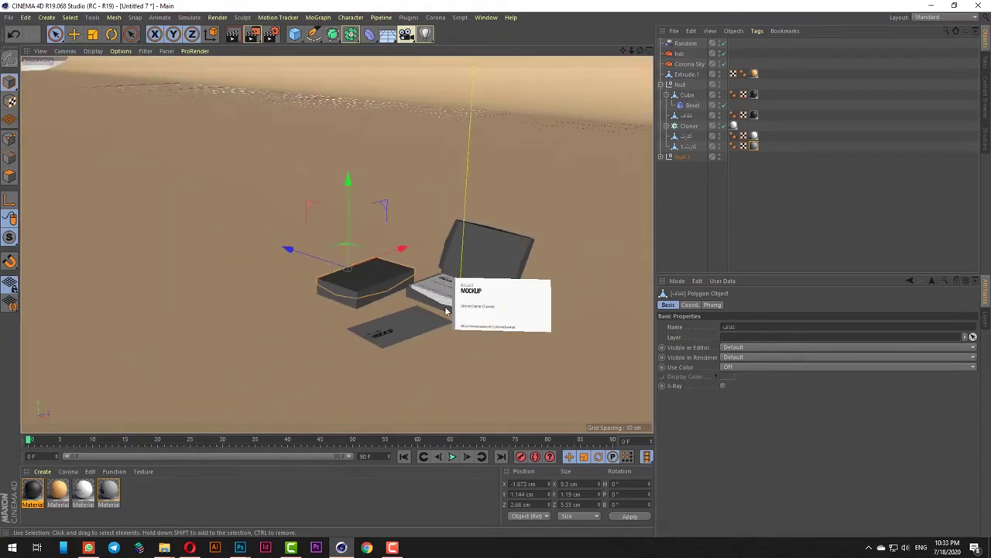
{"action": "scroll", "coordinate": [423, 311], "scroll_direction": "up", "scroll_amount": 3}
{"action": "scroll", "coordinate": [418, 318], "scroll_direction": "down", "scroll_amount": 3}
{"action": "scroll", "coordinate": [430, 319], "scroll_direction": "up", "scroll_amount": 5}
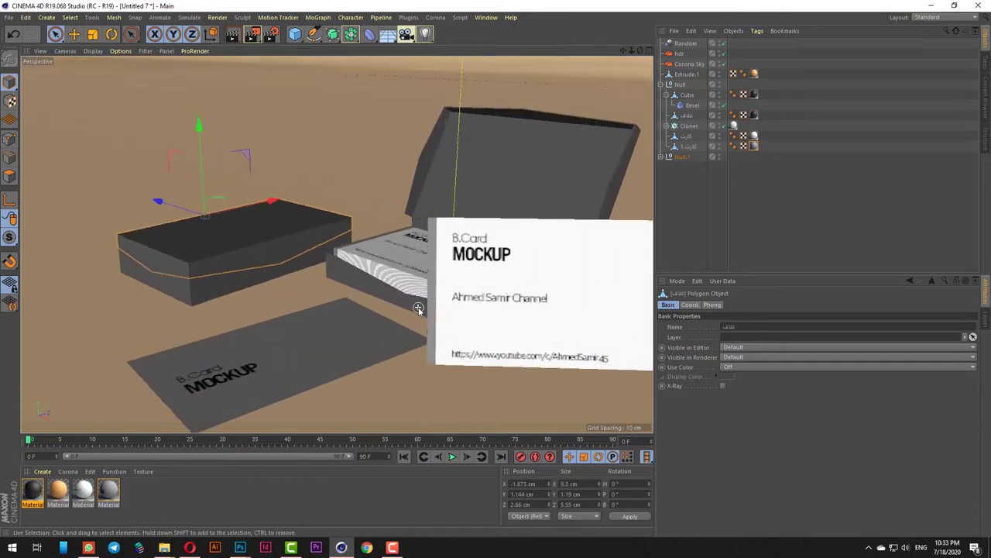
{"action": "scroll", "coordinate": [435, 320], "scroll_direction": "down", "scroll_amount": 2}
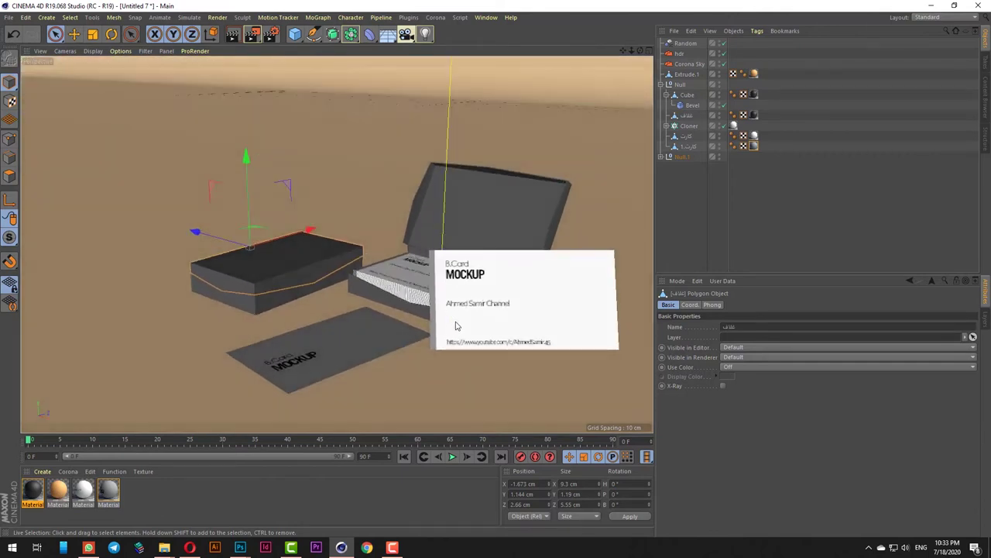
{"action": "left_click", "coordinate": [393, 548]}
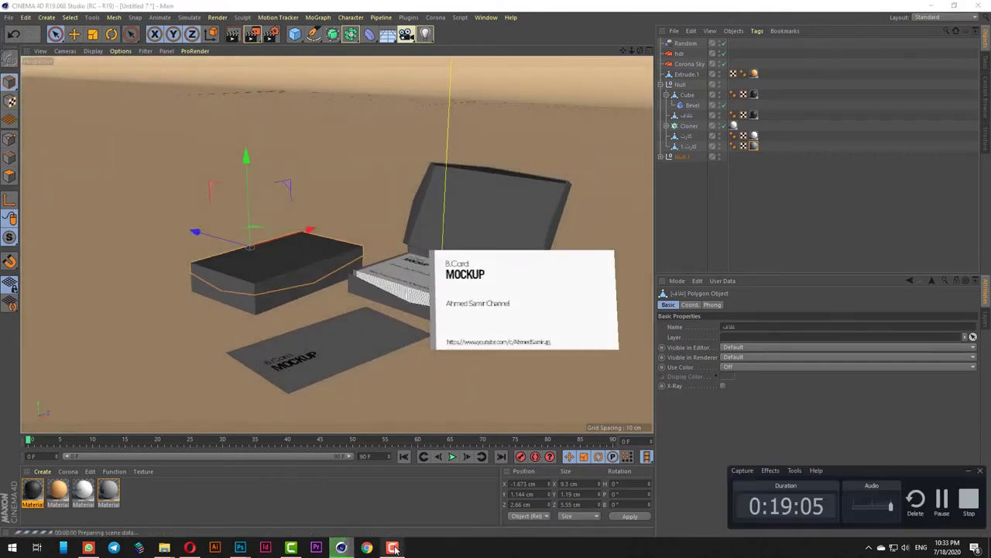
{"action": "left_click", "coordinate": [393, 548]}
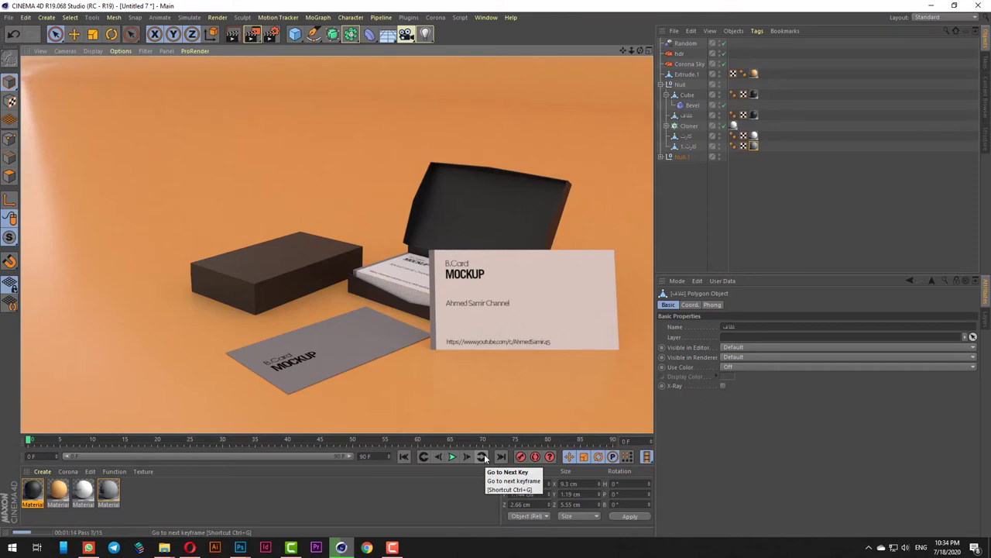
Shift the upright white business card slightly sideways to about X 5.297 cm, Z -2.38 cm.
{"action": "left_click", "coordinate": [482, 319]}
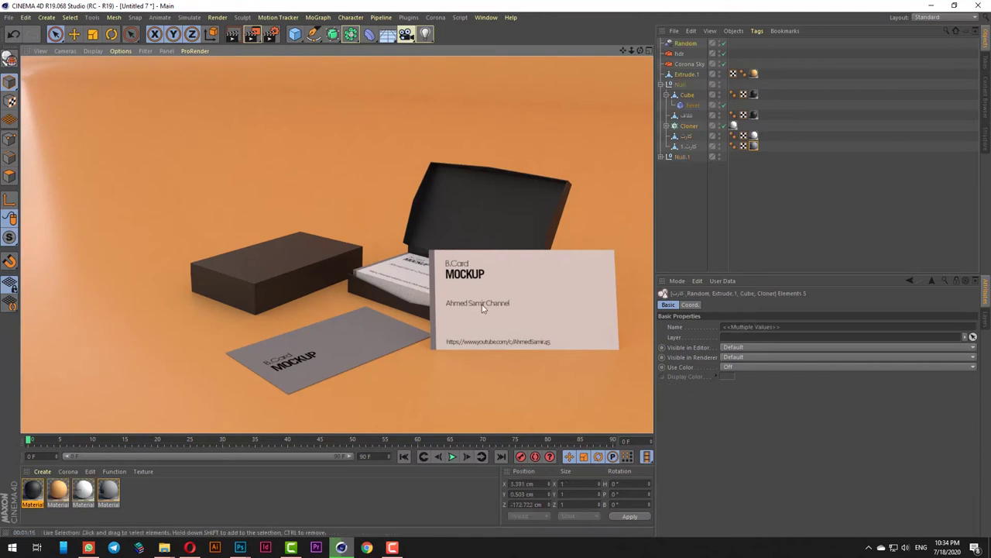
{"action": "scroll", "coordinate": [288, 320], "scroll_direction": "down", "scroll_amount": 3}
{"action": "scroll", "coordinate": [460, 319], "scroll_direction": "up", "scroll_amount": 5}
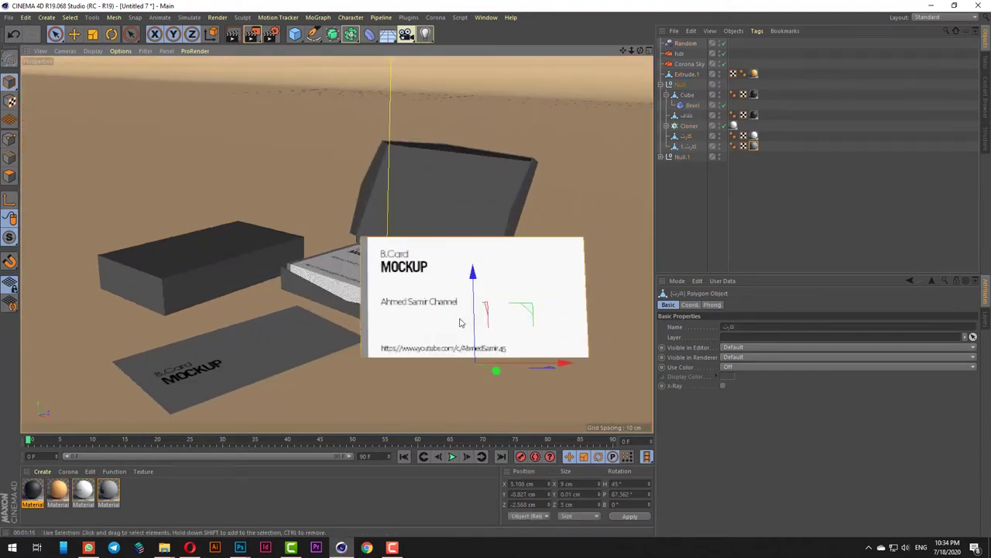
{"action": "left_click_drag", "start_coordinate": [513, 362], "coordinate": [531, 325]}
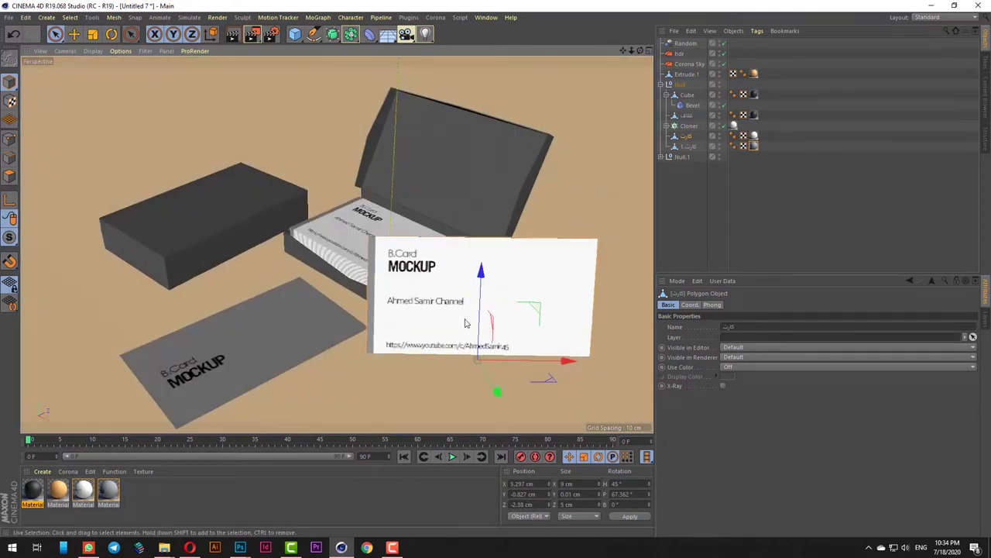
Slide the closed box group Null.1 along its Z axis toward the upright card, to about X -2.47 cm, Z -2.314 cm.
{"action": "left_click_drag", "start_coordinate": [466, 323], "coordinate": [420, 331], "text": "alt"}
{"action": "scroll", "coordinate": [415, 301], "scroll_direction": "down", "scroll_amount": 3}
{"action": "scroll", "coordinate": [421, 322], "scroll_direction": "up", "scroll_amount": 4}
{"action": "left_click_drag", "start_coordinate": [422, 296], "coordinate": [424, 330], "text": "alt"}
{"action": "scroll", "coordinate": [424, 312], "scroll_direction": "down", "scroll_amount": 2}
{"action": "scroll", "coordinate": [424, 320], "scroll_direction": "up", "scroll_amount": 1}
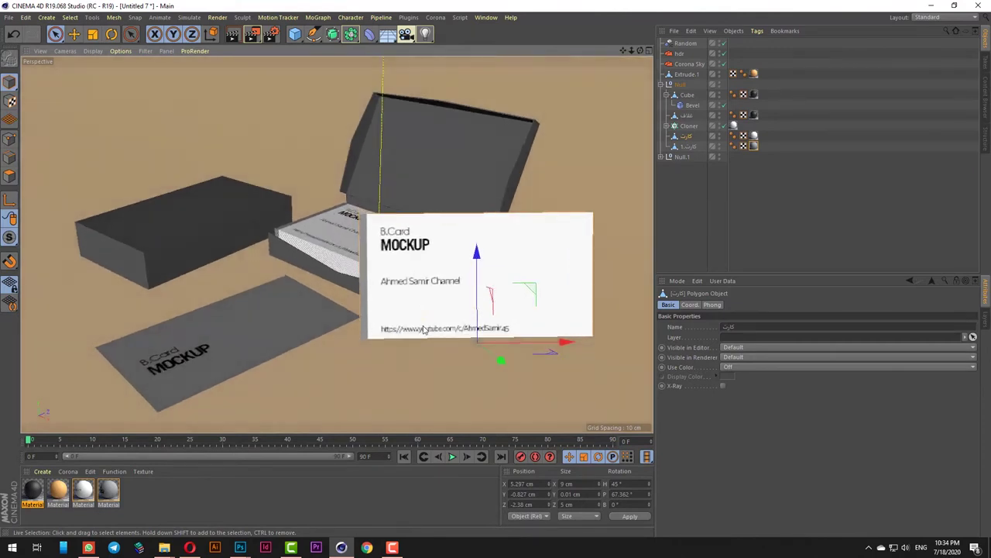
{"action": "left_click", "coordinate": [198, 232]}
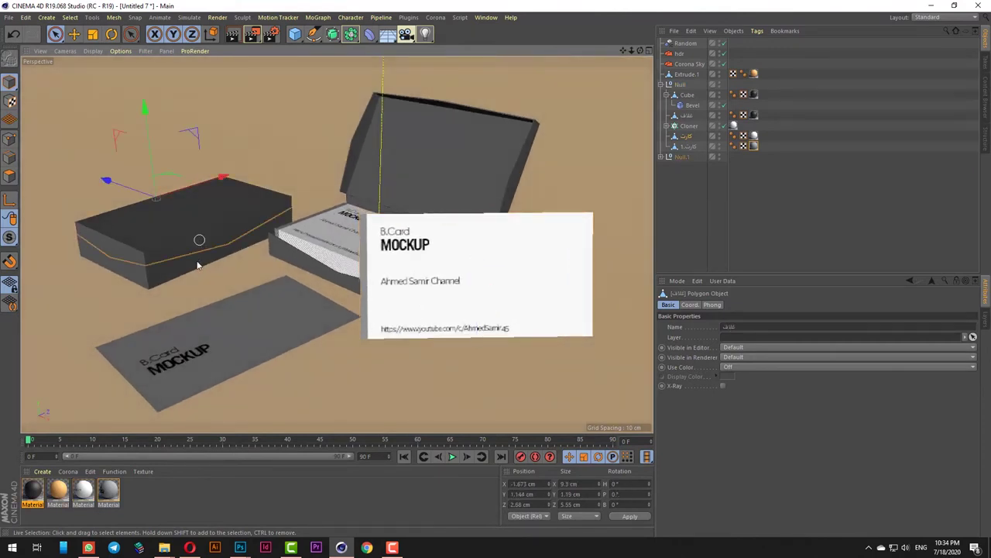
{"action": "left_click", "coordinate": [683, 157]}
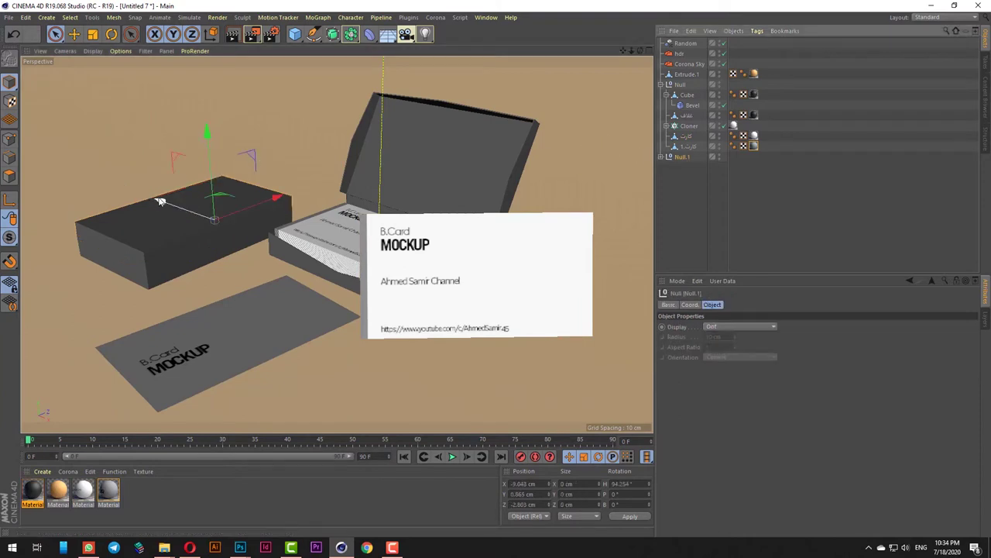
{"action": "left_click_drag", "start_coordinate": [158, 199], "coordinate": [249, 229]}
Rotate the closed box group Null.1 to a heading of about -18.4° and reposition it at about X -0.67 cm, Z -2.91 cm.
{"action": "left_click", "coordinate": [112, 34]}
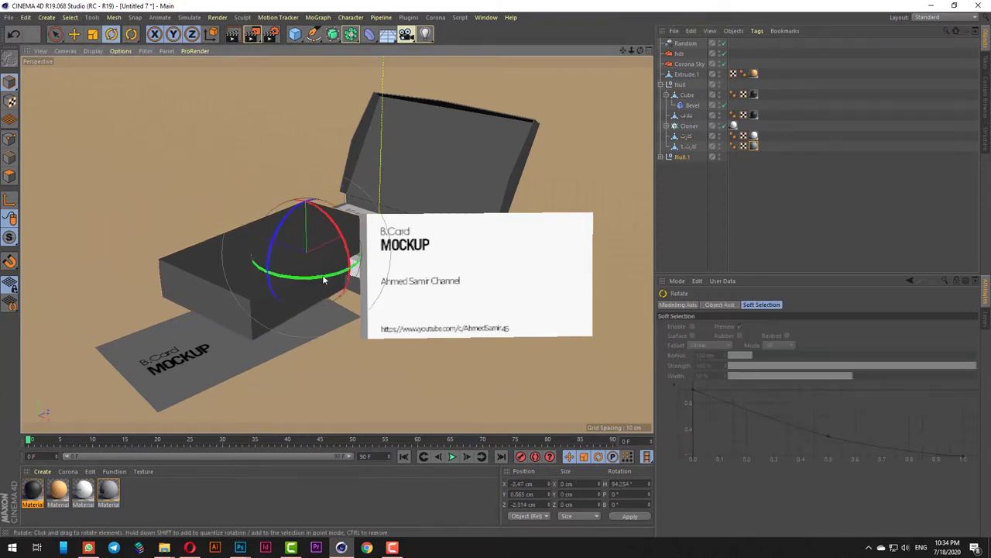
{"action": "left_click_drag", "start_coordinate": [294, 279], "coordinate": [233, 280]}
{"action": "left_click_drag", "start_coordinate": [179, 258], "coordinate": [140, 244]}
{"action": "left_click", "coordinate": [56, 35]}
{"action": "left_click_drag", "start_coordinate": [325, 269], "coordinate": [348, 281]}
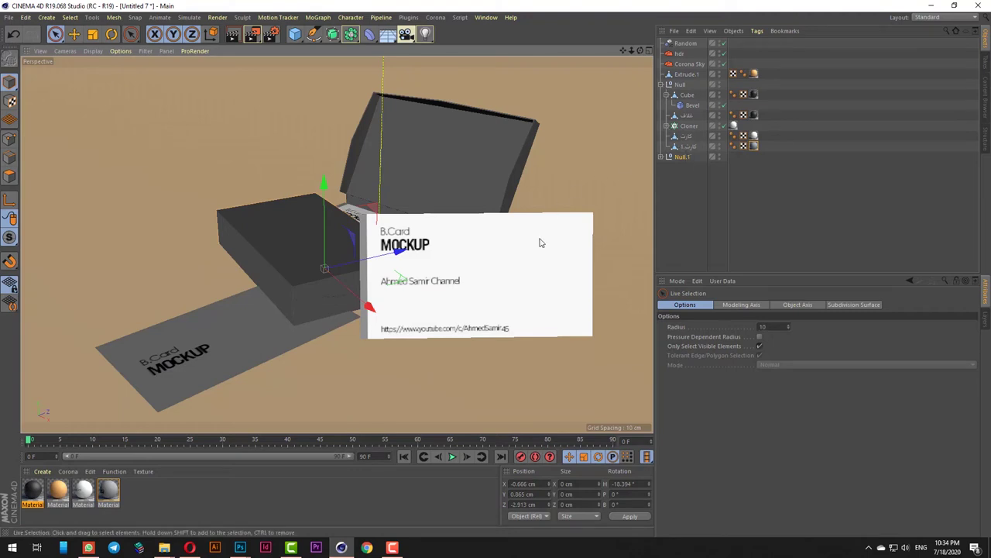
Move both single business card objects out of the open box group Null to the top level and collapse the group.
{"action": "left_click", "coordinate": [673, 137]}
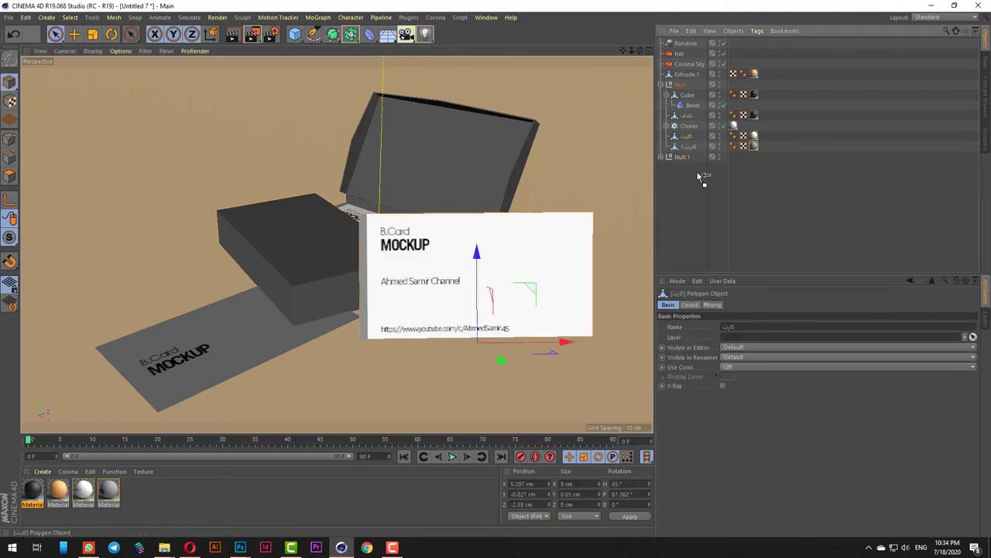
{"action": "left_click_drag", "start_coordinate": [686, 138], "coordinate": [703, 180]}
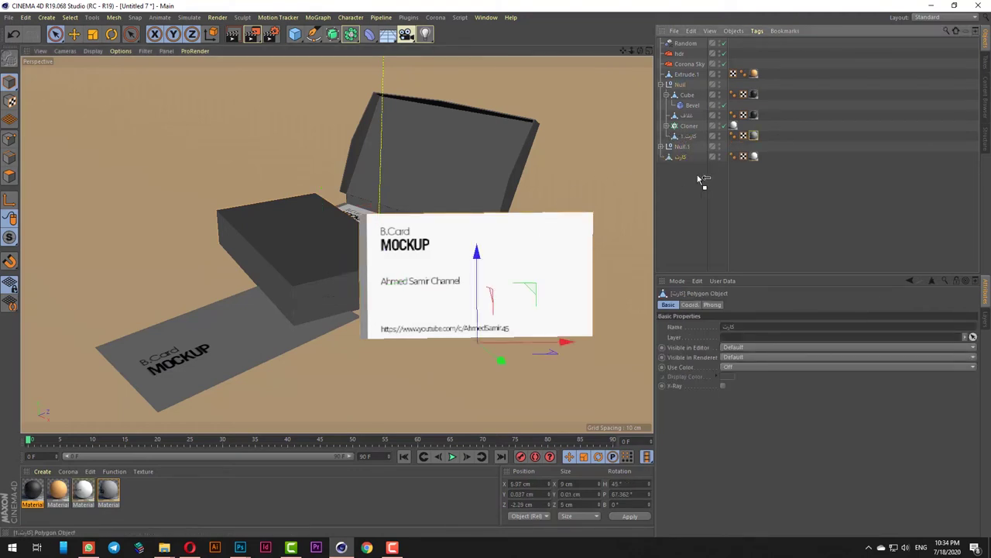
{"action": "left_click", "coordinate": [660, 84]}
Rotate the open box group Null around its vertical axis and move it back behind the closed box.
{"action": "left_click", "coordinate": [680, 83]}
{"action": "left_click", "coordinate": [112, 34]}
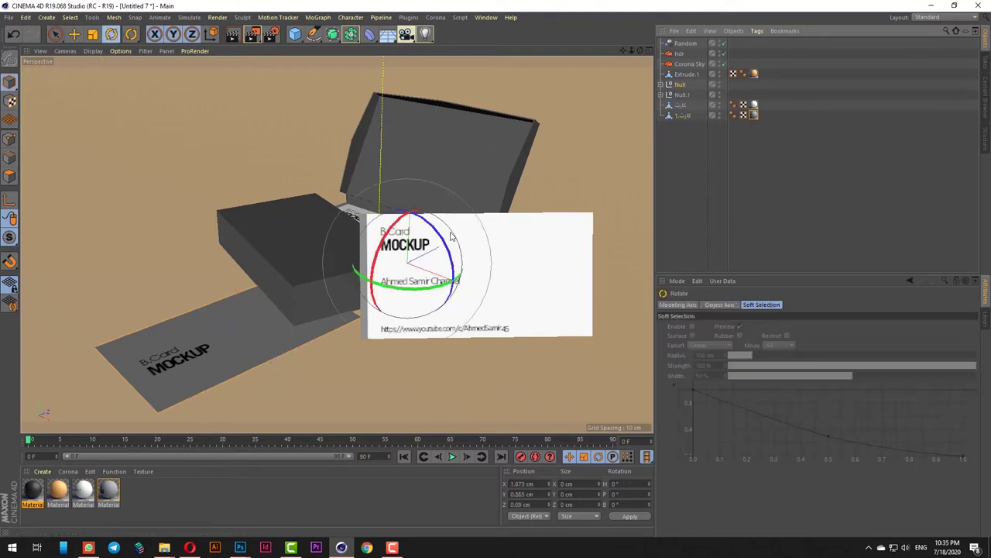
{"action": "left_click_drag", "start_coordinate": [387, 281], "coordinate": [459, 281]}
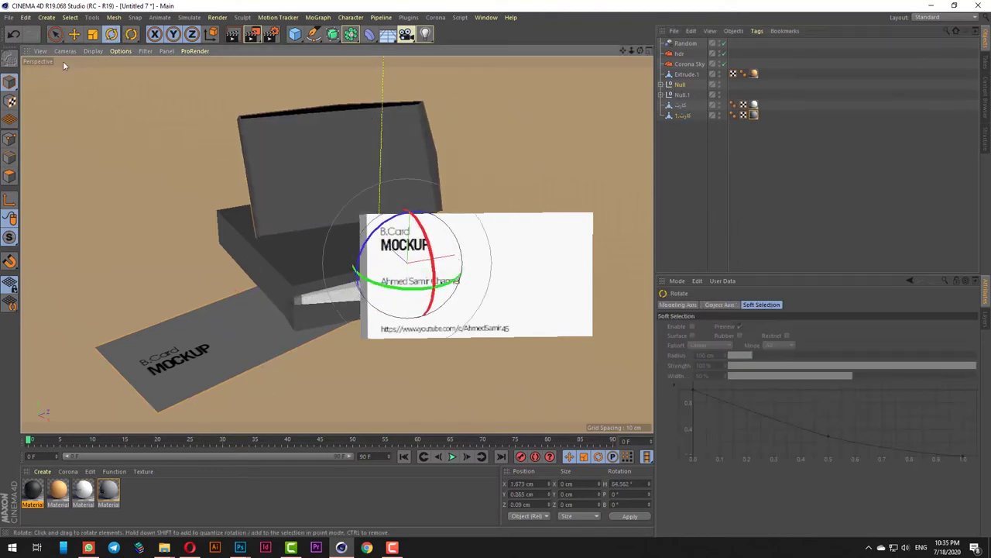
{"action": "left_click", "coordinate": [55, 34]}
{"action": "left_click_drag", "start_coordinate": [378, 234], "coordinate": [292, 180]}
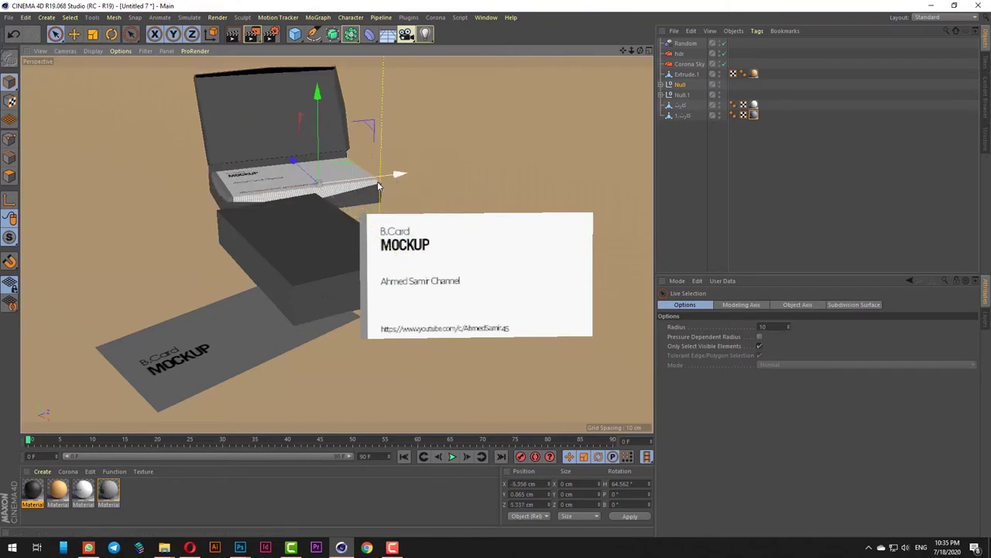
{"action": "left_click_drag", "start_coordinate": [386, 179], "coordinate": [316, 197]}
Move the closed box group Null.1 away from the open box to about X 0.48 cm, Z 0.54 cm.
{"action": "left_click", "coordinate": [313, 245]}
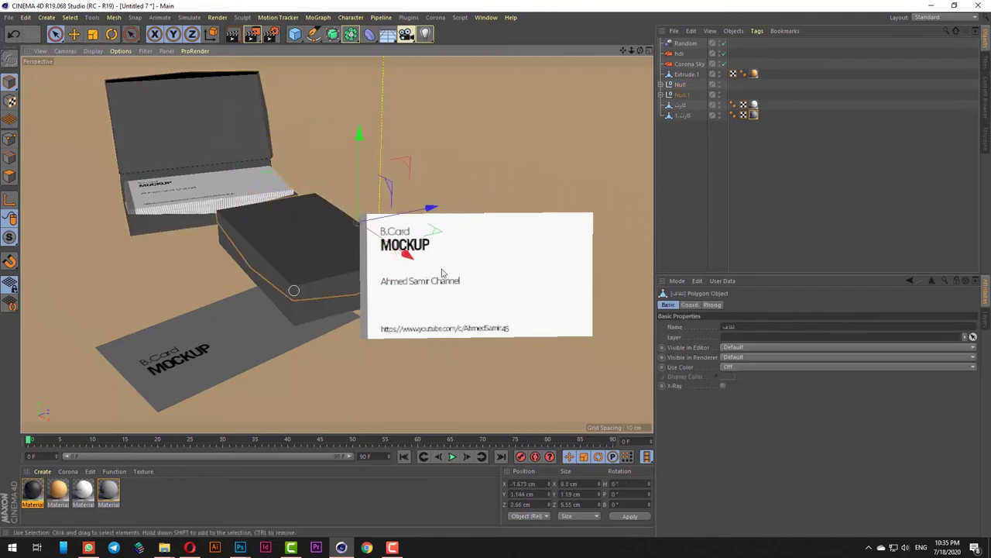
{"action": "left_click", "coordinate": [683, 95]}
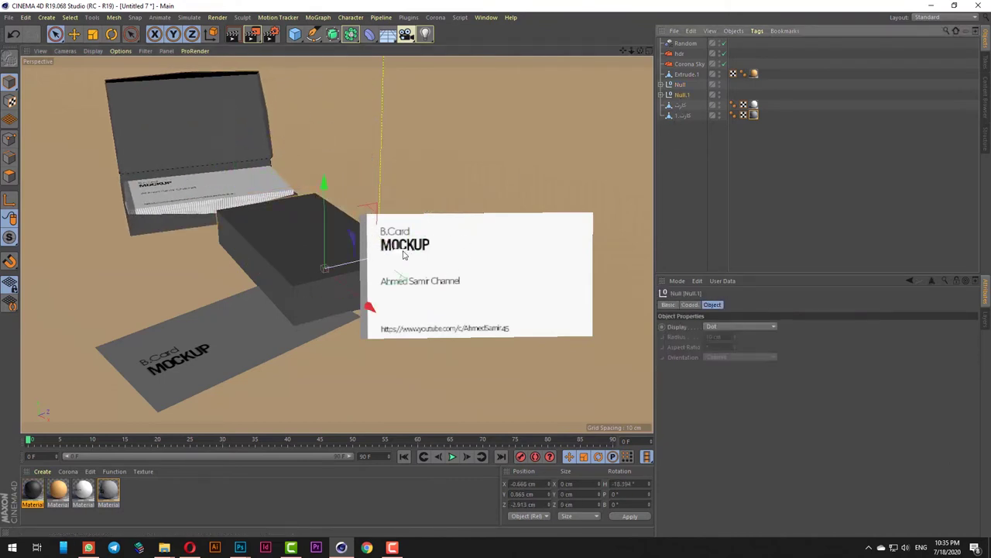
{"action": "left_click_drag", "start_coordinate": [408, 252], "coordinate": [463, 243]}
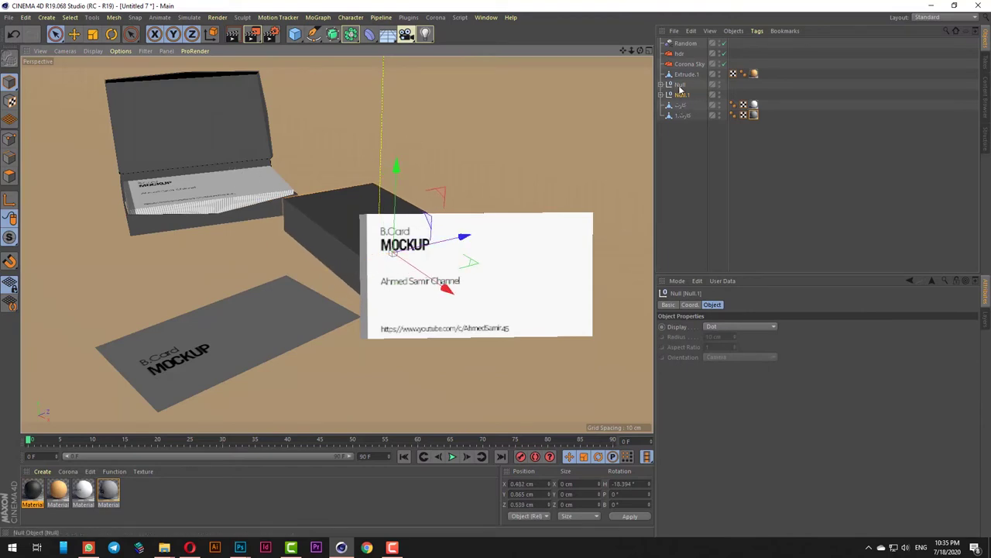
Turn the open box group Null to a heading of about 101.3° and place it at about X -10.98 cm, Z -0.22 cm.
{"action": "left_click", "coordinate": [679, 87]}
{"action": "left_click_drag", "start_coordinate": [326, 186], "coordinate": [219, 210]}
{"action": "left_click", "coordinate": [112, 35]}
{"action": "left_click", "coordinate": [56, 35]}
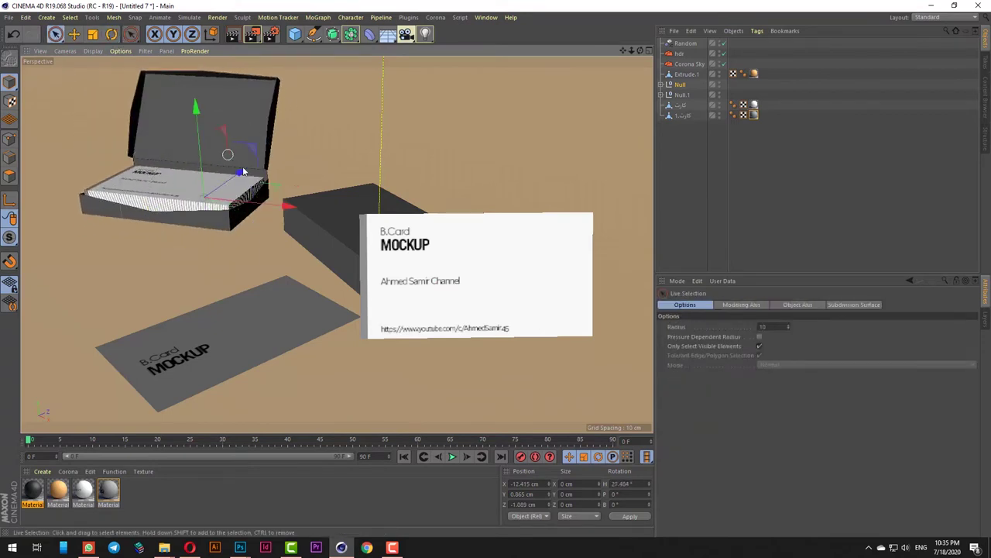
{"action": "left_click_drag", "start_coordinate": [243, 171], "coordinate": [224, 190]}
{"action": "left_click", "coordinate": [113, 34]}
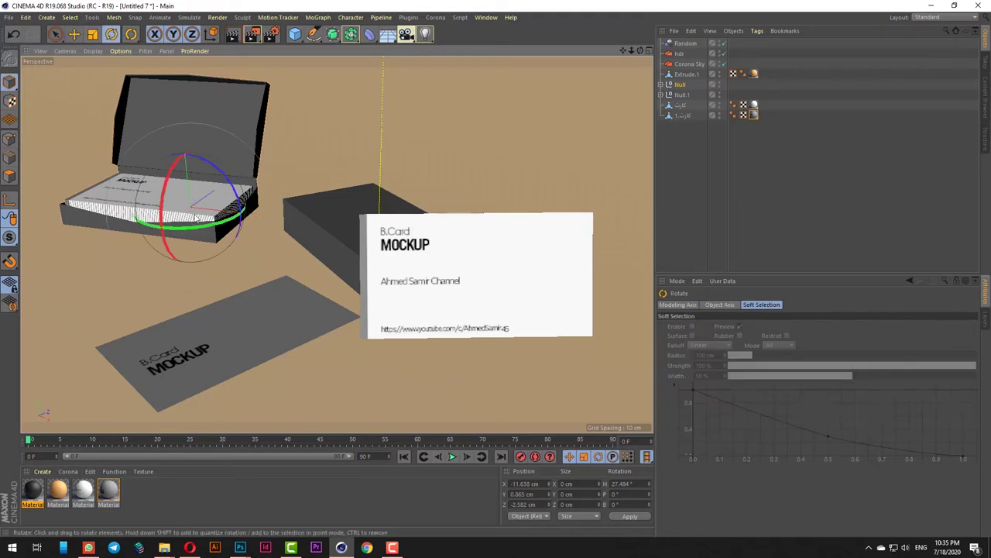
{"action": "left_click_drag", "start_coordinate": [221, 225], "coordinate": [271, 176]}
{"action": "left_click", "coordinate": [56, 35]}
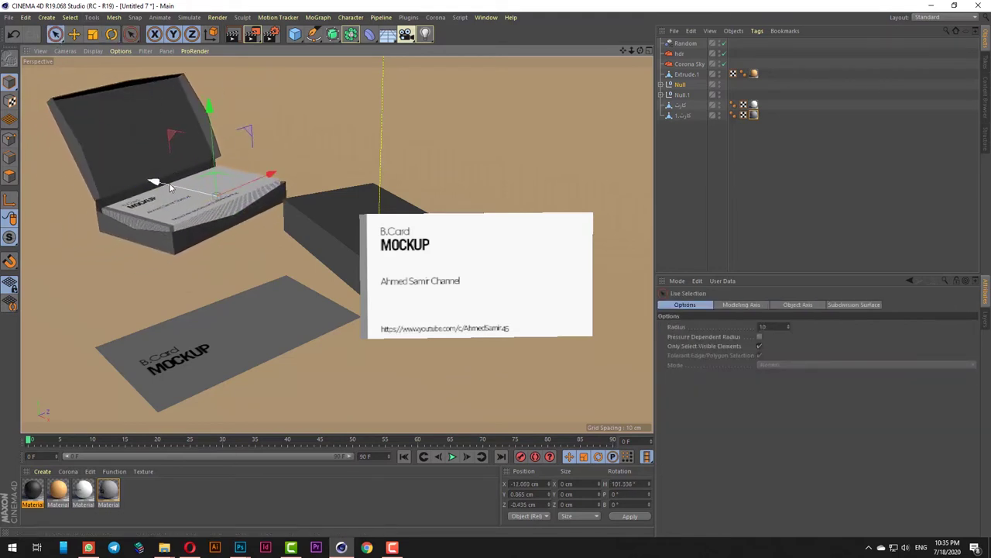
{"action": "left_click_drag", "start_coordinate": [170, 186], "coordinate": [183, 191]}
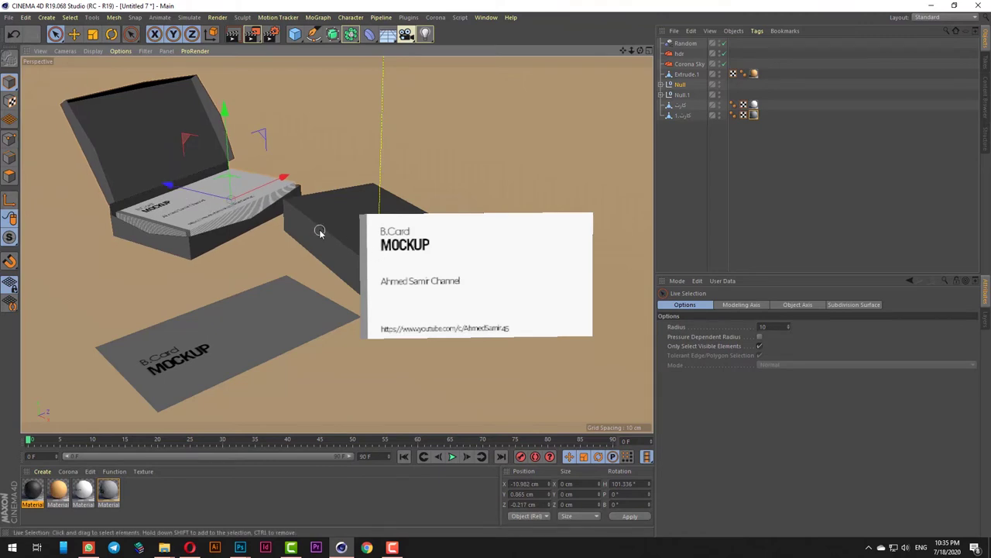
Nudge the closed box group Null.1 along its Z axis behind the upright card to about Z 1.12 cm.
{"action": "left_click_drag", "start_coordinate": [319, 230], "coordinate": [356, 246], "text": "alt"}
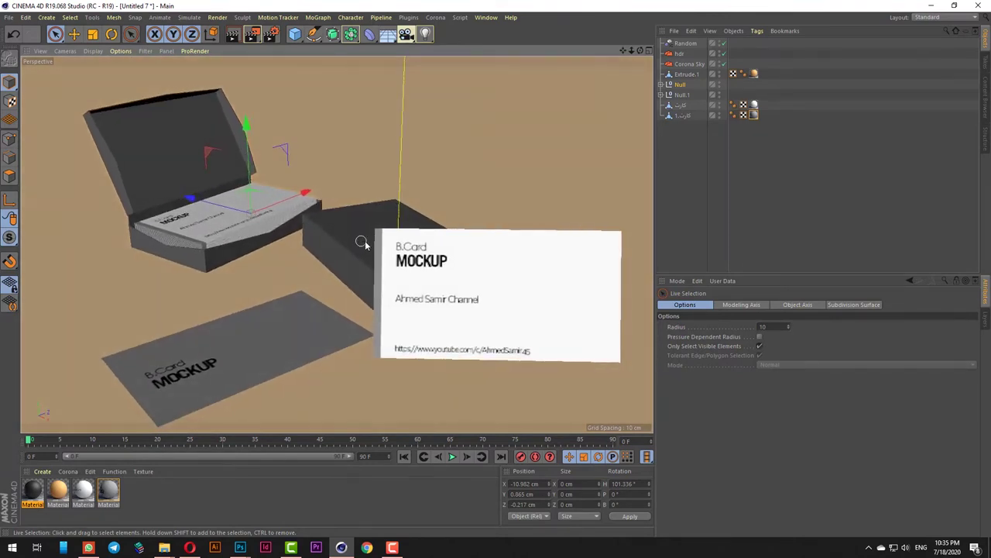
{"action": "left_click", "coordinate": [361, 246]}
{"action": "left_click", "coordinate": [682, 94]}
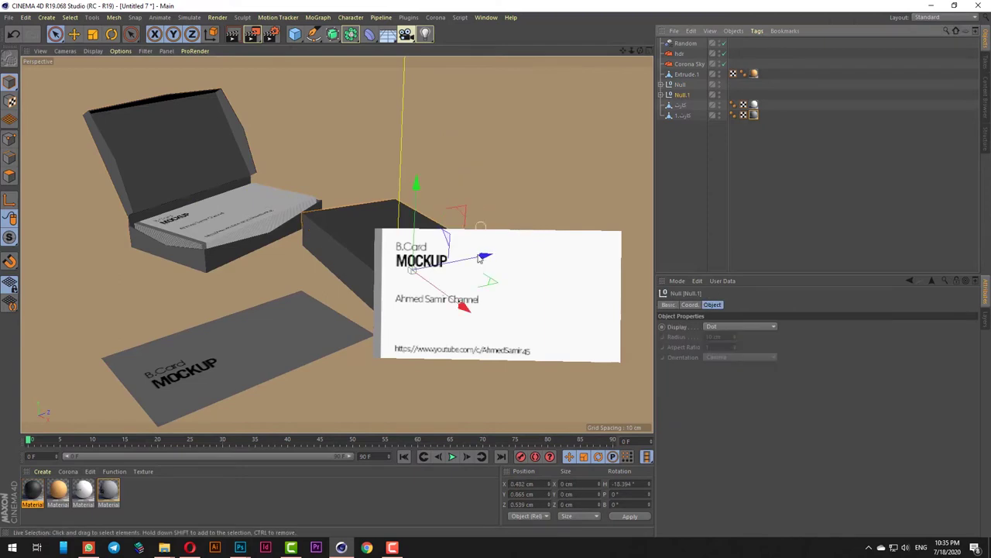
{"action": "left_click_drag", "start_coordinate": [493, 257], "coordinate": [487, 257]}
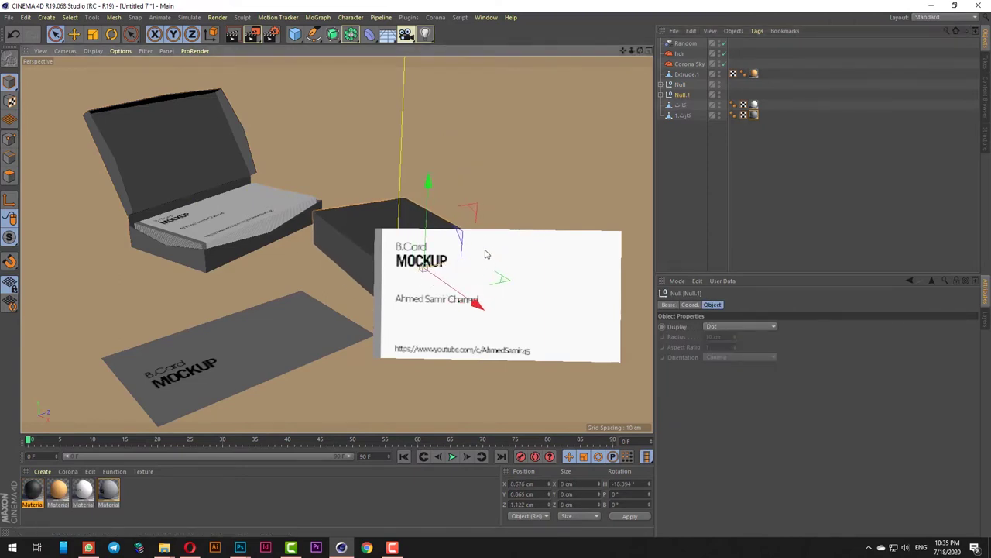
Move the upright card closer to the closed box in the top view and raise it along its own Z axis above the floor.
{"action": "key", "text": "F2"}
{"action": "scroll", "coordinate": [392, 261], "scroll_direction": "down", "scroll_amount": 3}
{"action": "left_click", "coordinate": [518, 346]}
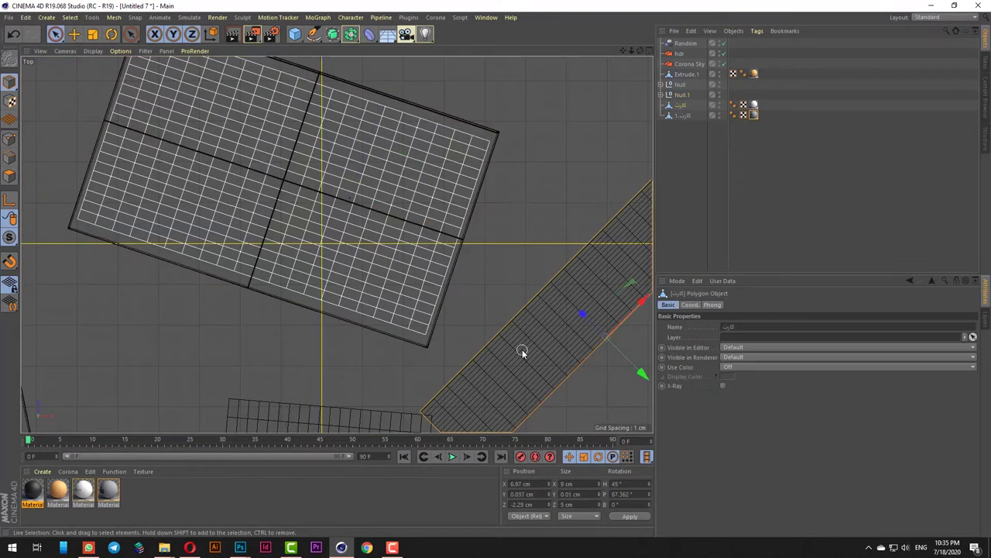
{"action": "left_click_drag", "start_coordinate": [636, 370], "coordinate": [529, 328]}
{"action": "key", "text": "F1"}
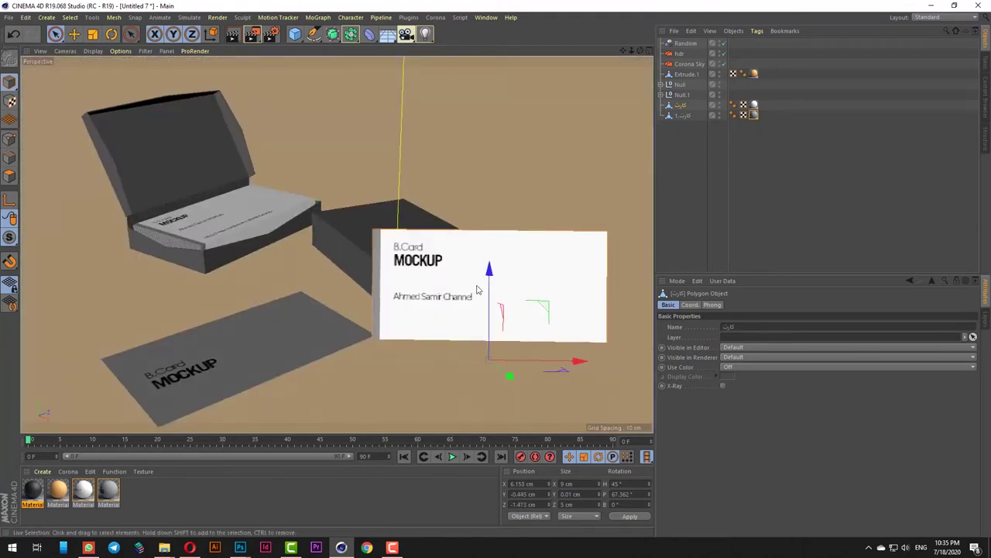
{"action": "left_click_drag", "start_coordinate": [489, 283], "coordinate": [489, 260]}
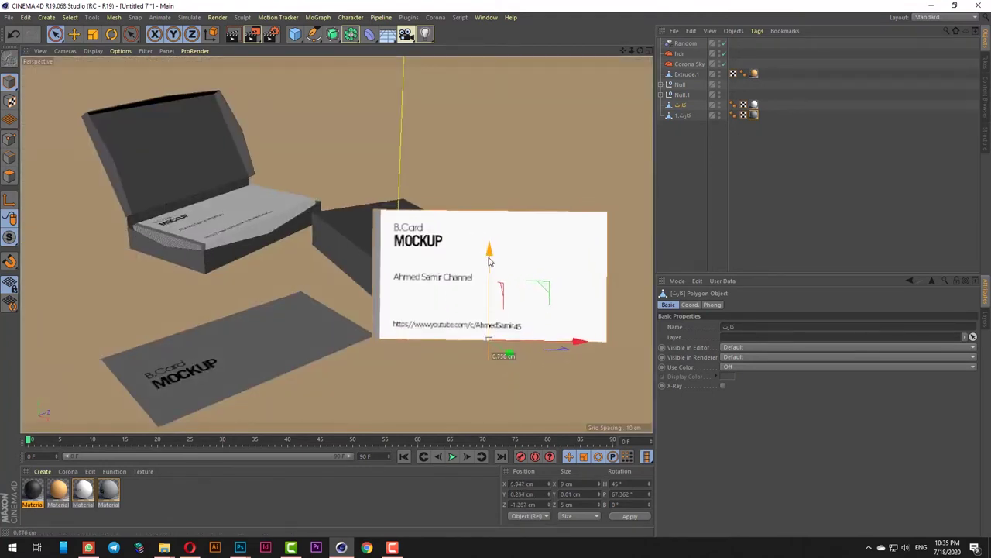
Shift the grey card lying on the floor toward the boxes, to about X 1.695 cm, Z -7.624 cm.
{"action": "left_click", "coordinate": [335, 355]}
{"action": "left_click_drag", "start_coordinate": [335, 355], "coordinate": [254, 306]}
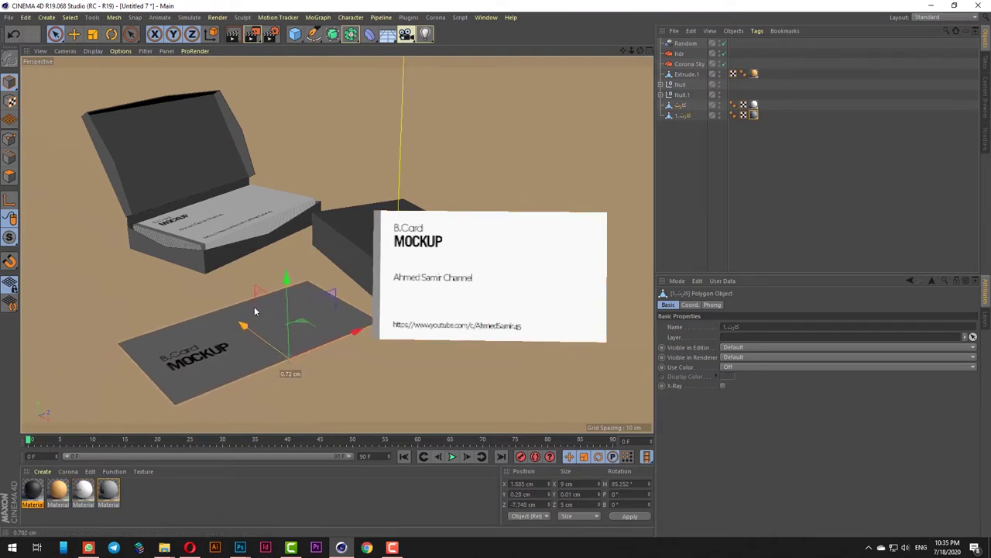
{"action": "left_click_drag", "start_coordinate": [360, 330], "coordinate": [363, 331]}
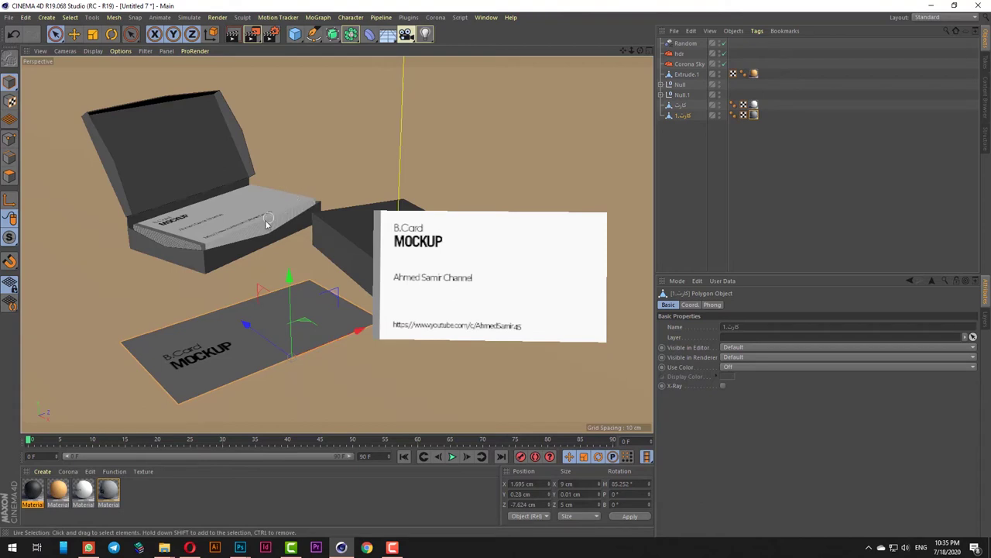
Rotate the open box group Null to a heading of about 87.2° and preview-render the scene.
{"action": "left_click", "coordinate": [681, 84]}
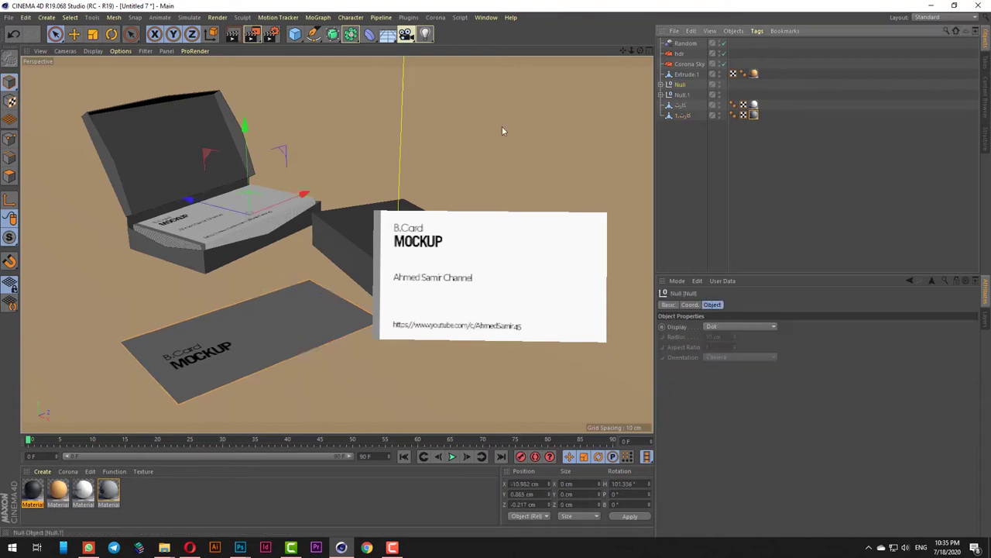
{"action": "left_click", "coordinate": [131, 33]}
{"action": "left_click_drag", "start_coordinate": [274, 228], "coordinate": [260, 235]}
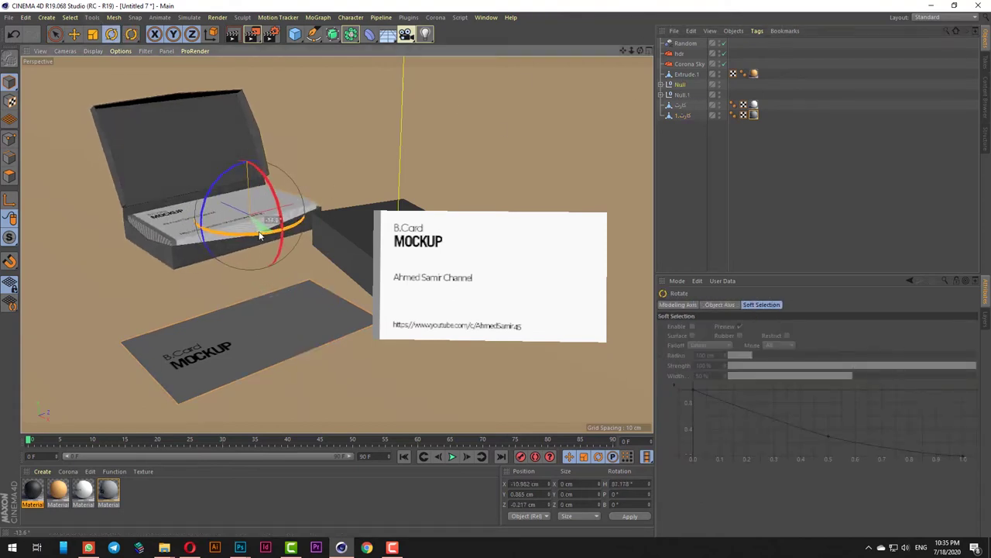
{"action": "left_click", "coordinate": [234, 39]}
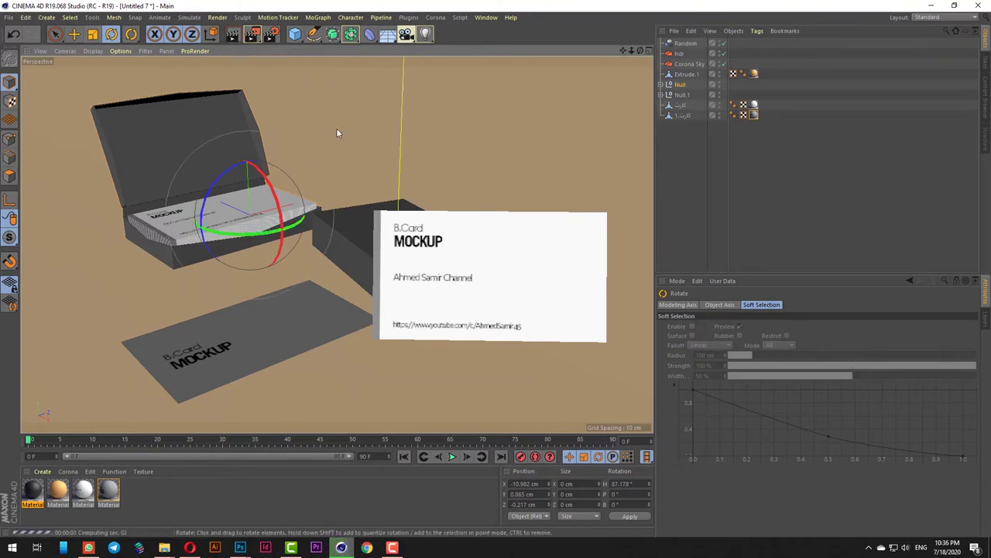
Hide the hdr sky in both the editor and the renderer, keeping Corona Sky switched on.
{"action": "left_click", "coordinate": [688, 64]}
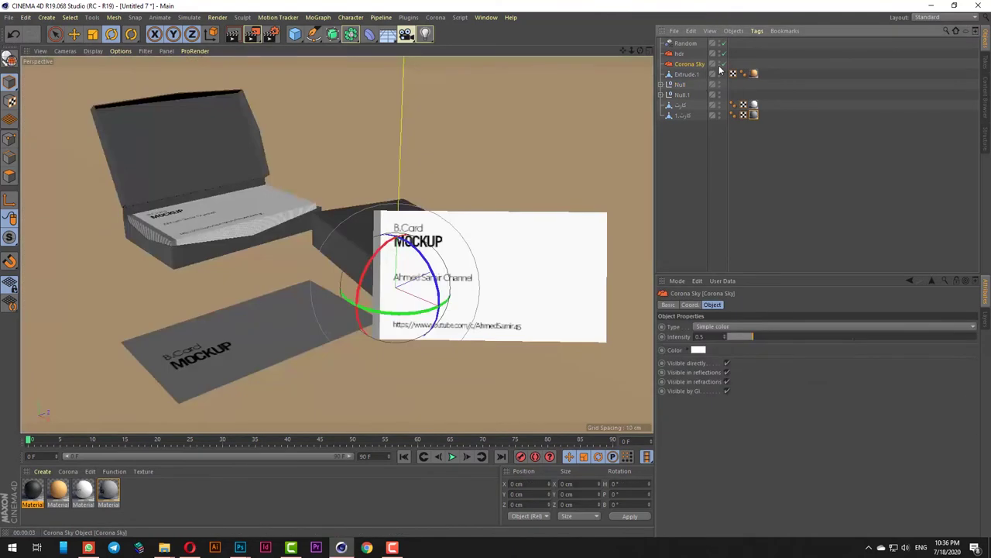
{"action": "scroll", "coordinate": [601, 298], "scroll_direction": "down", "scroll_amount": 5}
{"action": "scroll", "coordinate": [579, 282], "scroll_direction": "up", "scroll_amount": 3}
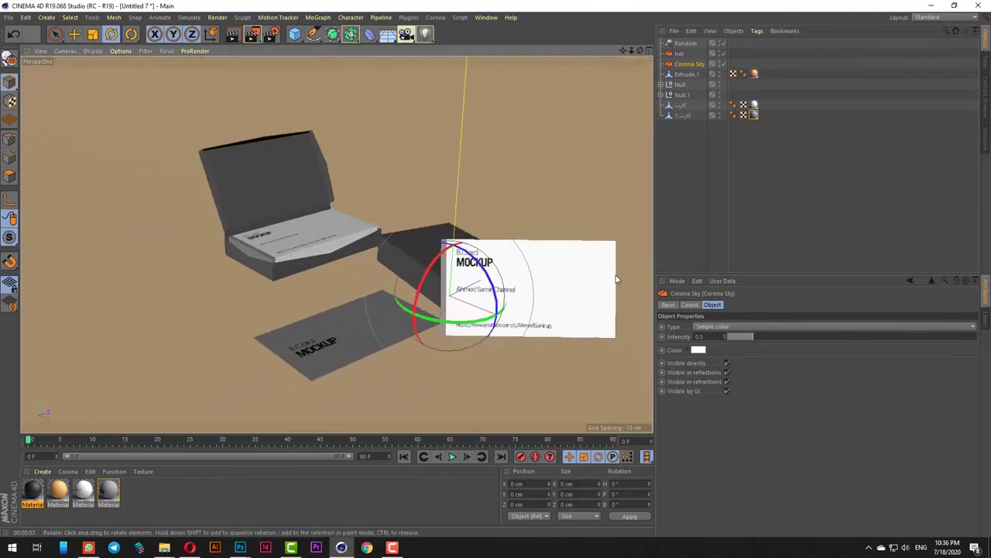
{"action": "left_click", "coordinate": [719, 55], "text": "alt"}
{"action": "scroll", "coordinate": [425, 198], "scroll_direction": "down", "scroll_amount": 5}
{"action": "scroll", "coordinate": [457, 231], "scroll_direction": "up", "scroll_amount": 5}
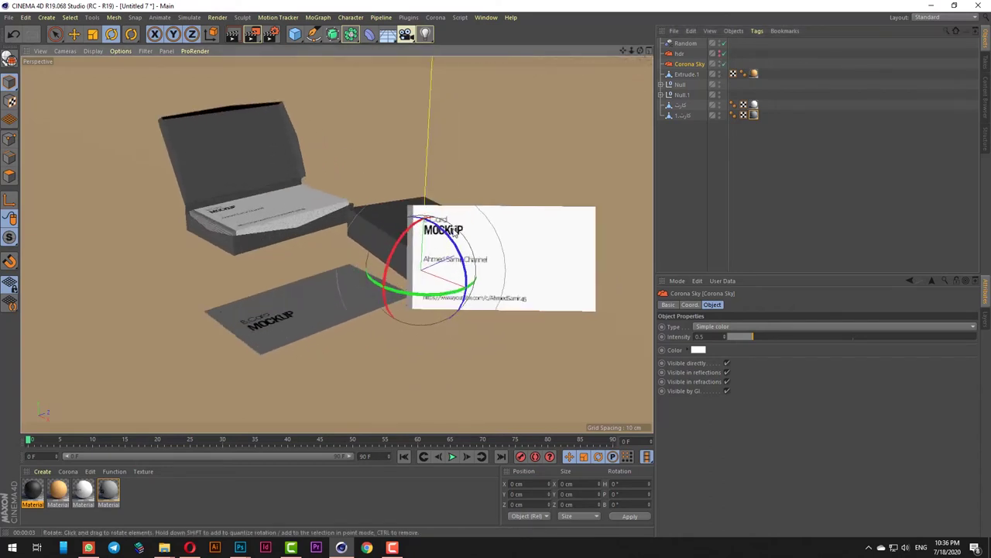
Move the orange backdrop Extrude.1 along its X axis in the top view to about -451.2 cm.
{"action": "left_click_drag", "start_coordinate": [458, 233], "coordinate": [470, 251], "text": "alt"}
{"action": "scroll", "coordinate": [510, 282], "scroll_direction": "down", "scroll_amount": 4}
{"action": "scroll", "coordinate": [424, 220], "scroll_direction": "up", "scroll_amount": 5}
{"action": "scroll", "coordinate": [407, 282], "scroll_direction": "down", "scroll_amount": 3}
{"action": "scroll", "coordinate": [463, 271], "scroll_direction": "up", "scroll_amount": 3}
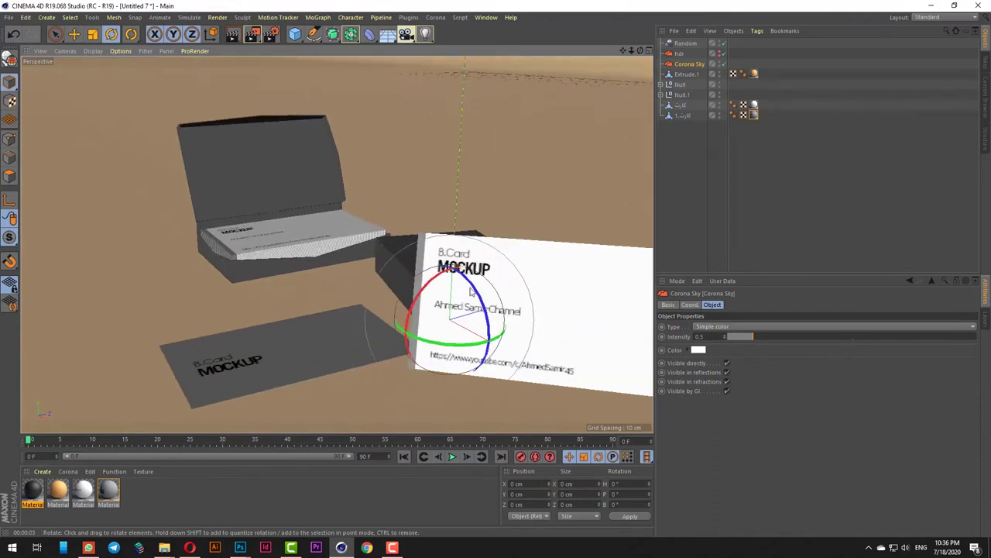
{"action": "scroll", "coordinate": [465, 280], "scroll_direction": "down", "scroll_amount": 2}
{"action": "left_click_drag", "start_coordinate": [484, 289], "coordinate": [480, 283], "text": "alt"}
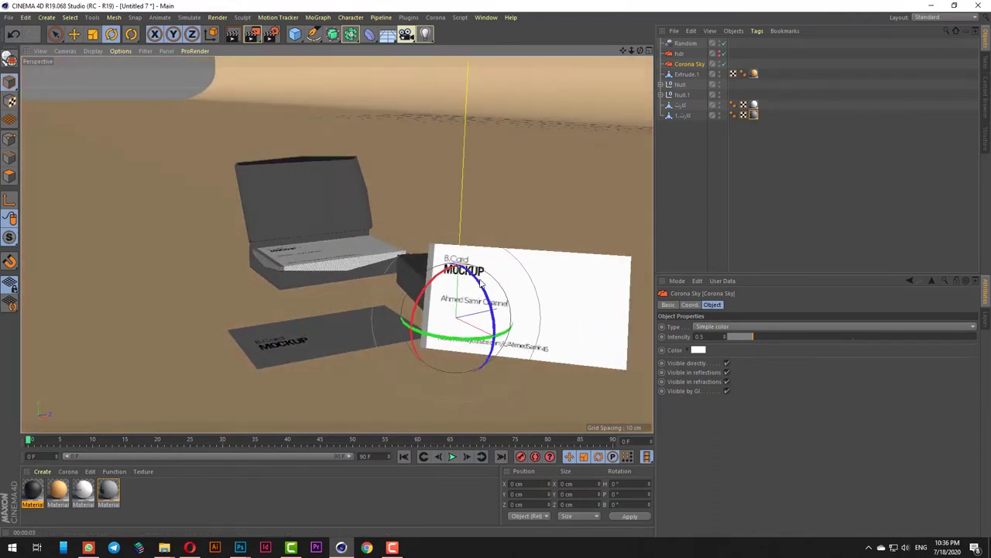
{"action": "left_click", "coordinate": [372, 119]}
{"action": "left_click", "coordinate": [57, 35]}
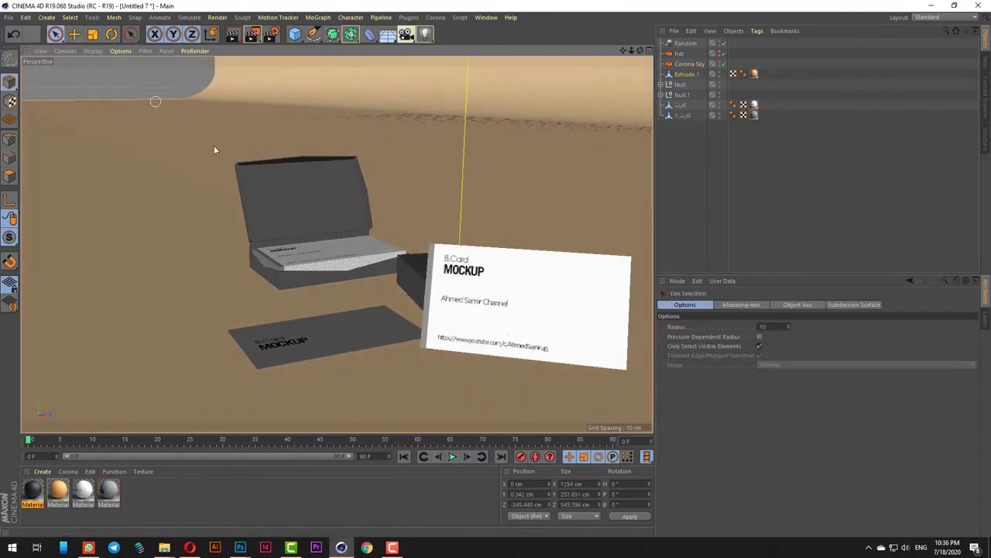
{"action": "left_click", "coordinate": [93, 34]}
{"action": "left_click", "coordinate": [55, 34]}
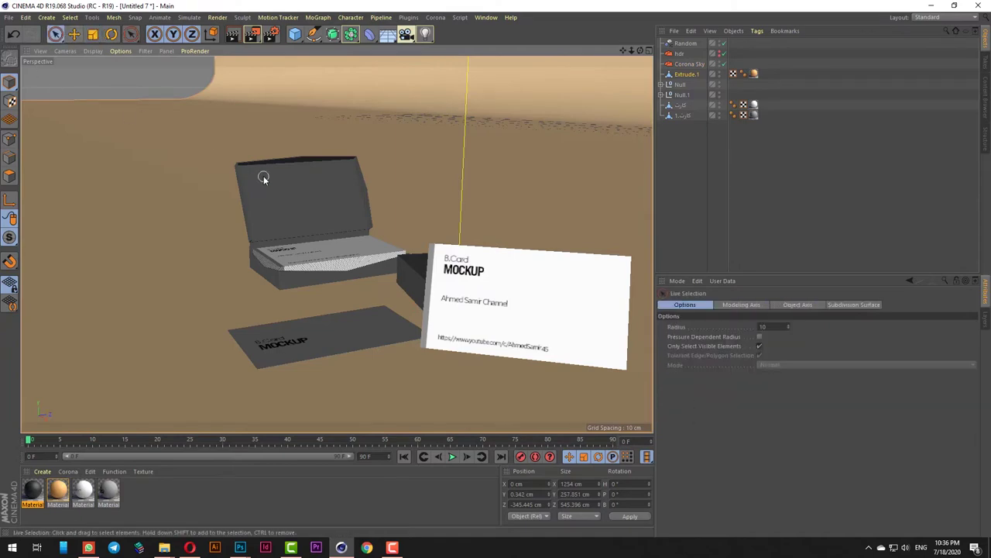
{"action": "key", "text": "F2"}
{"action": "scroll", "coordinate": [425, 294], "scroll_direction": "down", "scroll_amount": 6}
{"action": "scroll", "coordinate": [423, 267], "scroll_direction": "down", "scroll_amount": 3}
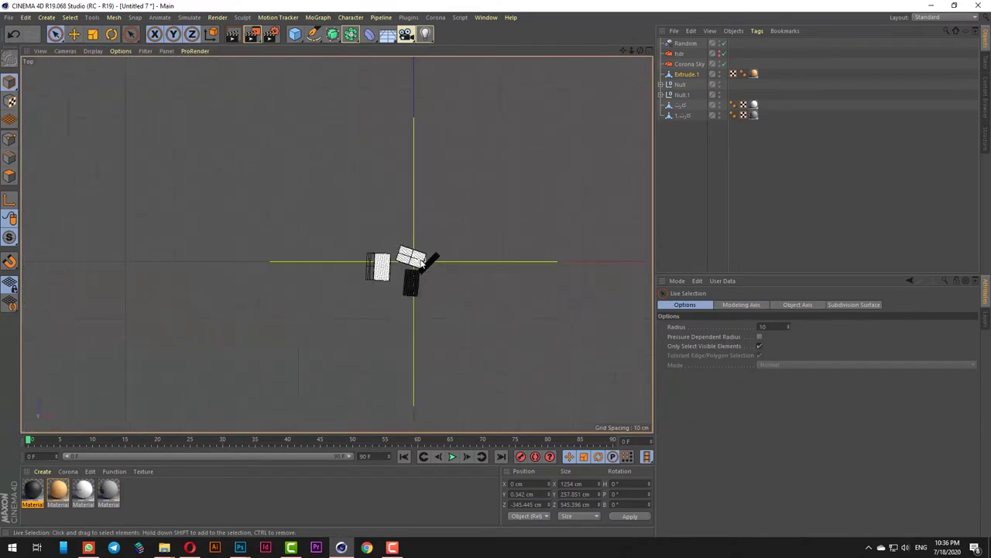
{"action": "key", "text": "o"}
{"action": "scroll", "coordinate": [464, 309], "scroll_direction": "down", "scroll_amount": 2}
{"action": "left_click_drag", "start_coordinate": [496, 330], "coordinate": [423, 329]}
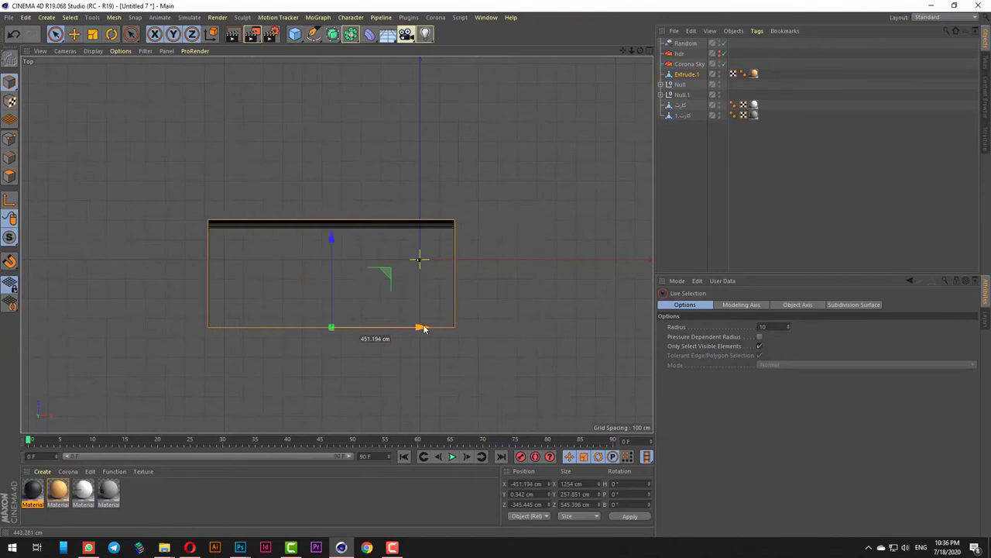
{"action": "key", "text": "F1"}
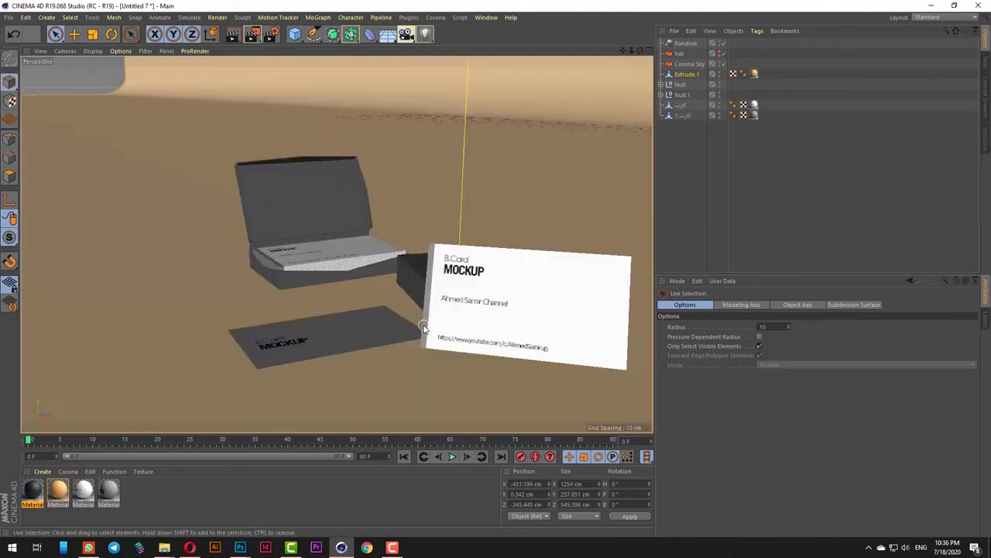
Preview-render the boxes and cards from a slightly higher viewing angle.
{"action": "left_click", "coordinate": [112, 33]}
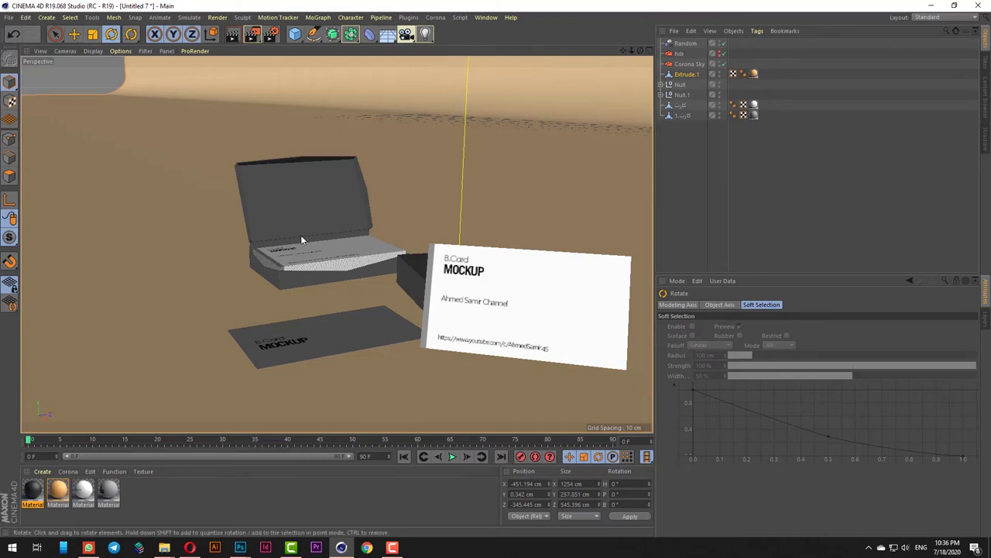
{"action": "scroll", "coordinate": [484, 304], "scroll_direction": "up", "scroll_amount": 1}
{"action": "left_click_drag", "start_coordinate": [478, 310], "coordinate": [447, 278], "text": "alt"}
{"action": "scroll", "coordinate": [380, 301], "scroll_direction": "down", "scroll_amount": 3}
{"action": "scroll", "coordinate": [521, 306], "scroll_direction": "up", "scroll_amount": 2}
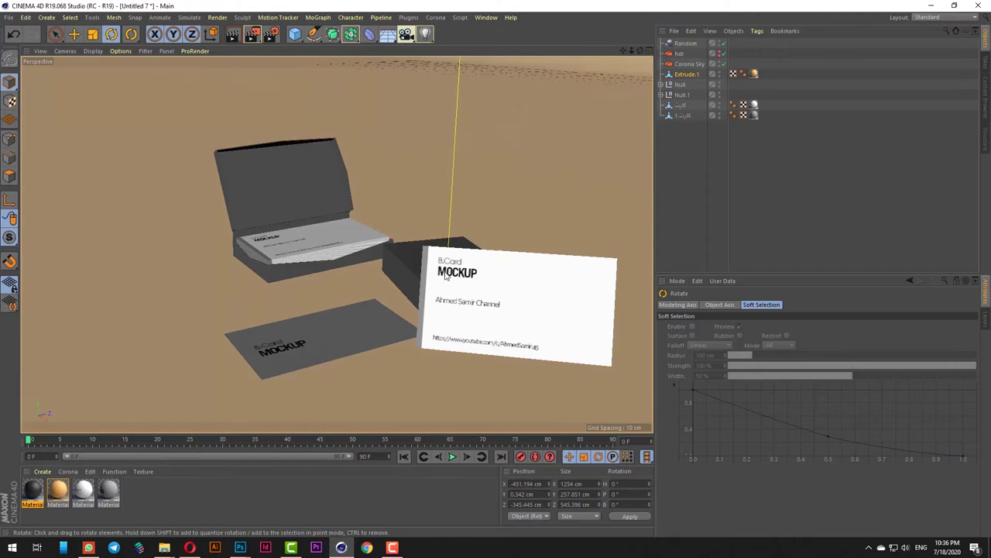
{"action": "left_click", "coordinate": [230, 38]}
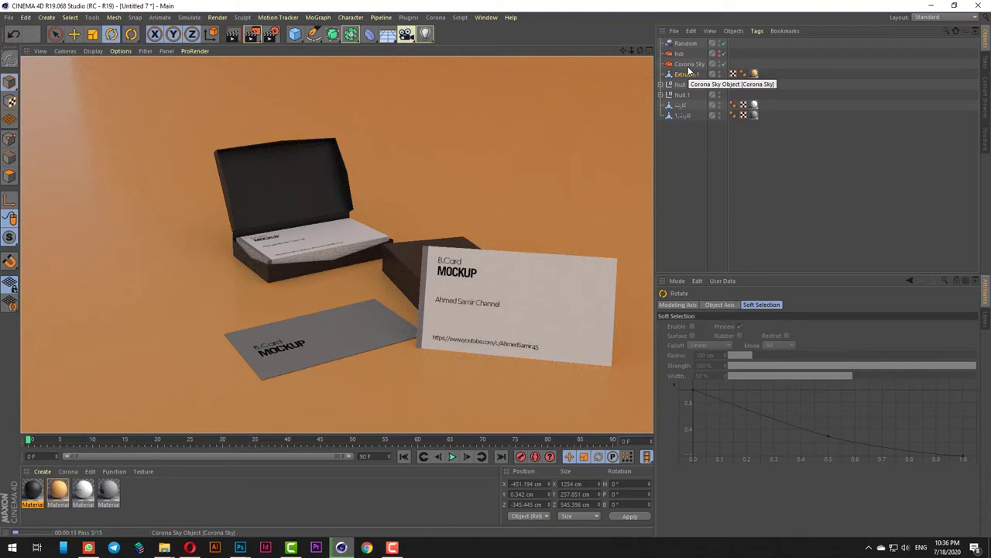
Set the Corona Sky intensity to 1.
{"action": "left_click", "coordinate": [689, 65]}
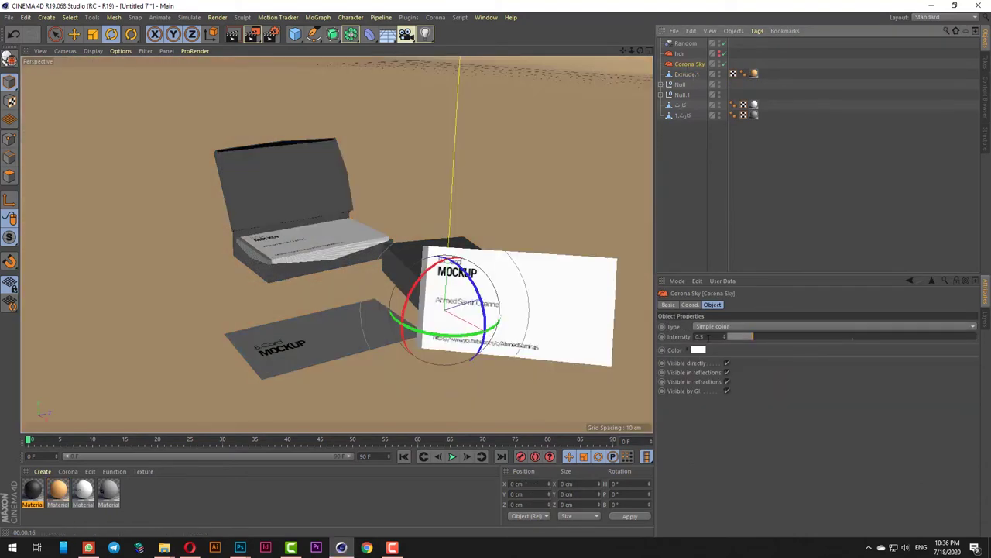
{"action": "left_click", "coordinate": [706, 337]}
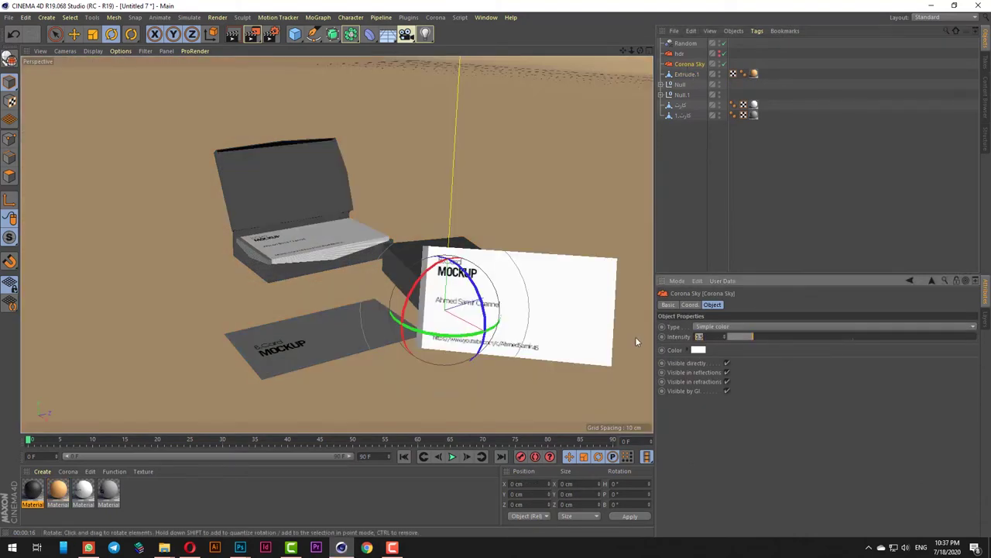
{"action": "type", "text": "1"}
{"action": "key", "text": "Return"}
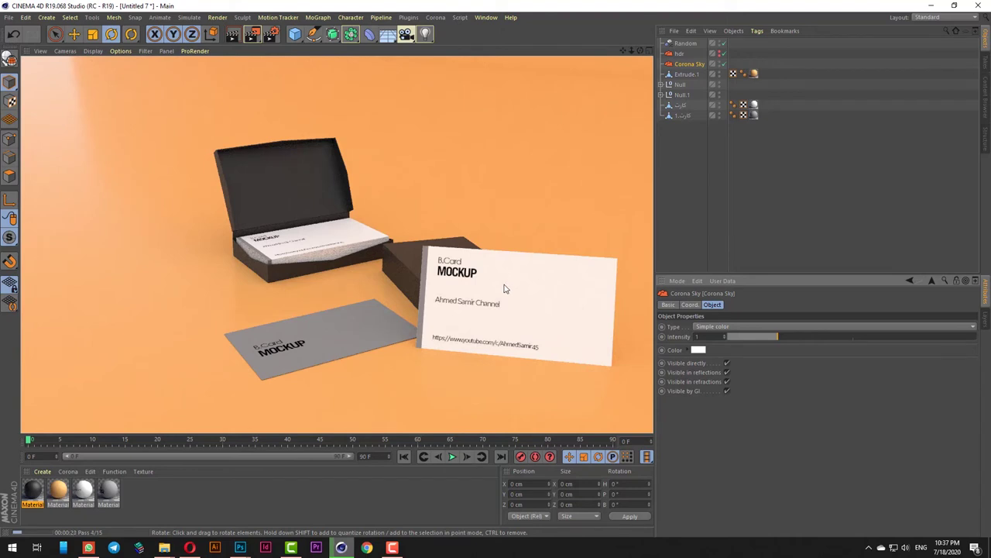
Turn the open box group Null to a heading of about 31.6° and move it to about X -7.98 cm, Z -3.11 cm.
{"action": "left_click", "coordinate": [680, 83]}
{"action": "left_click_drag", "start_coordinate": [379, 267], "coordinate": [319, 267]}
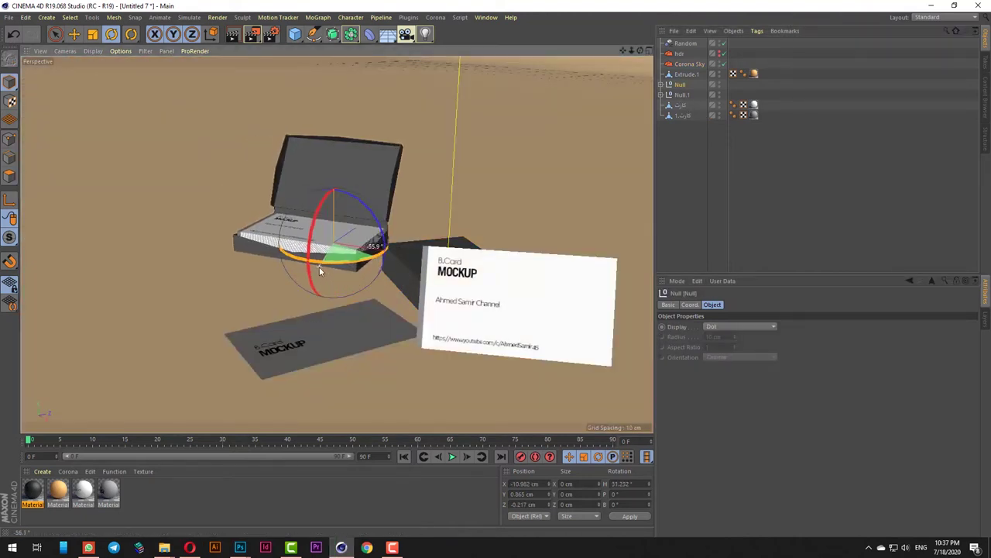
{"action": "left_click", "coordinate": [55, 34]}
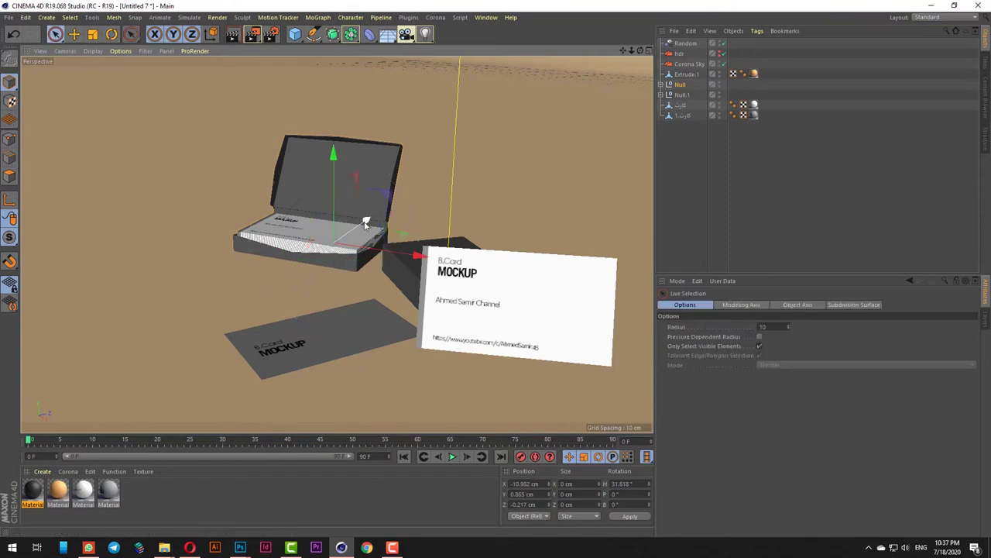
{"action": "left_click_drag", "start_coordinate": [367, 226], "coordinate": [394, 286]}
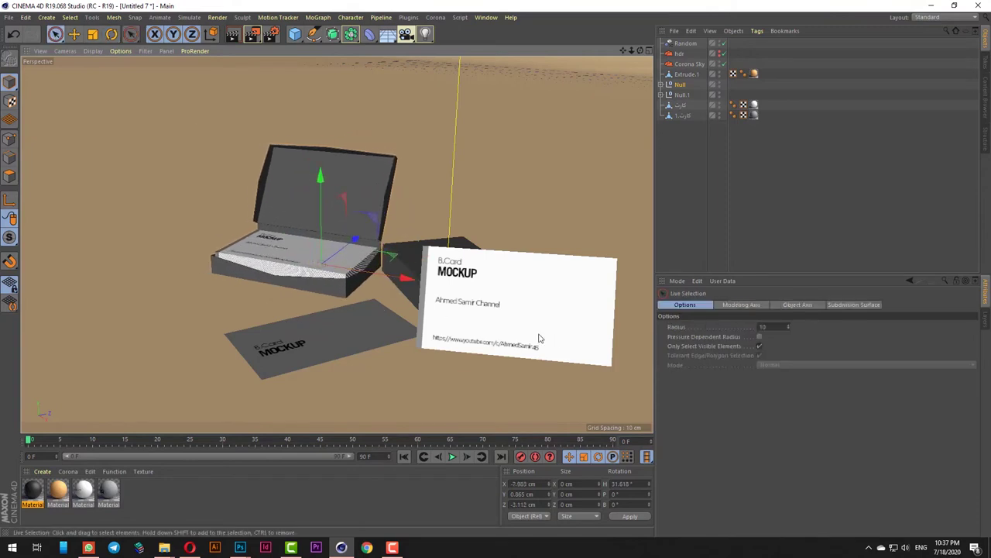
Delete the Random effector and the hdr sky, and preview-render the reframed composition.
{"action": "scroll", "coordinate": [515, 343], "scroll_direction": "up", "scroll_amount": 3}
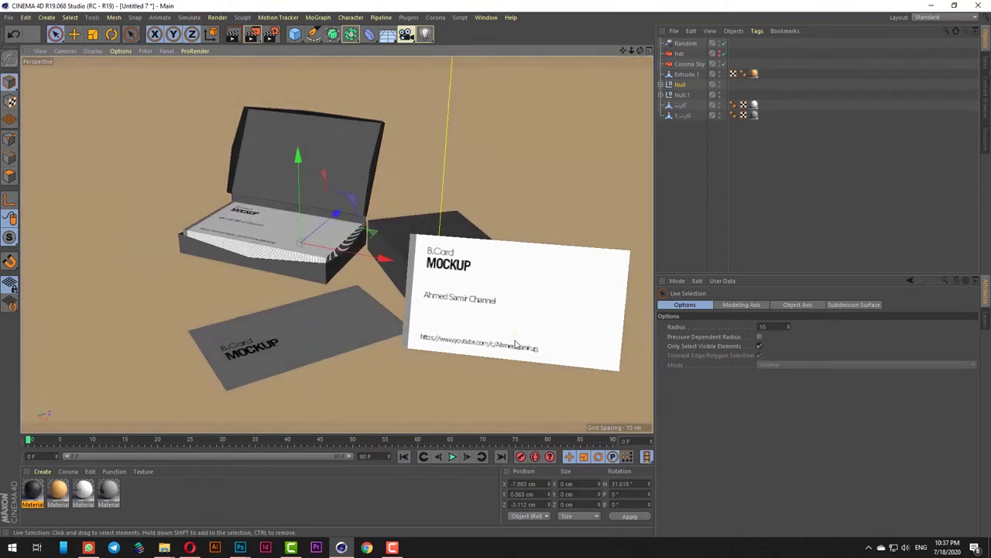
{"action": "left_click_drag", "start_coordinate": [515, 344], "coordinate": [517, 345], "text": "alt"}
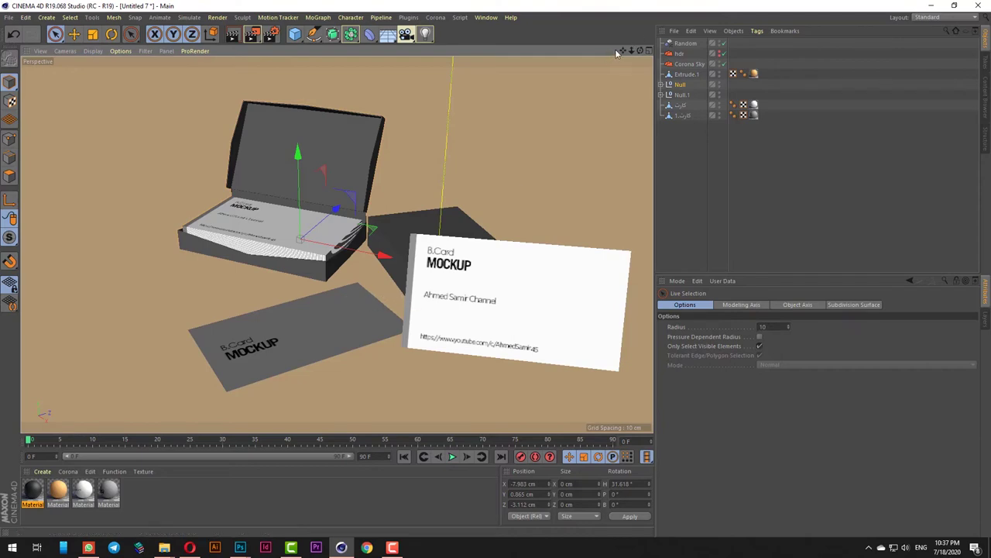
{"action": "mouse_move", "coordinate": [623, 51]}
{"action": "left_mouse_down"}
{"action": "mouse_move", "coordinate": [697, 51]}
{"action": "mouse_move", "coordinate": [623, 51]}
{"action": "mouse_move", "coordinate": [639, 42]}
{"action": "mouse_move", "coordinate": [624, 51]}
{"action": "mouse_move", "coordinate": [641, 55]}
{"action": "mouse_move", "coordinate": [626, 51]}
{"action": "left_mouse_up"}
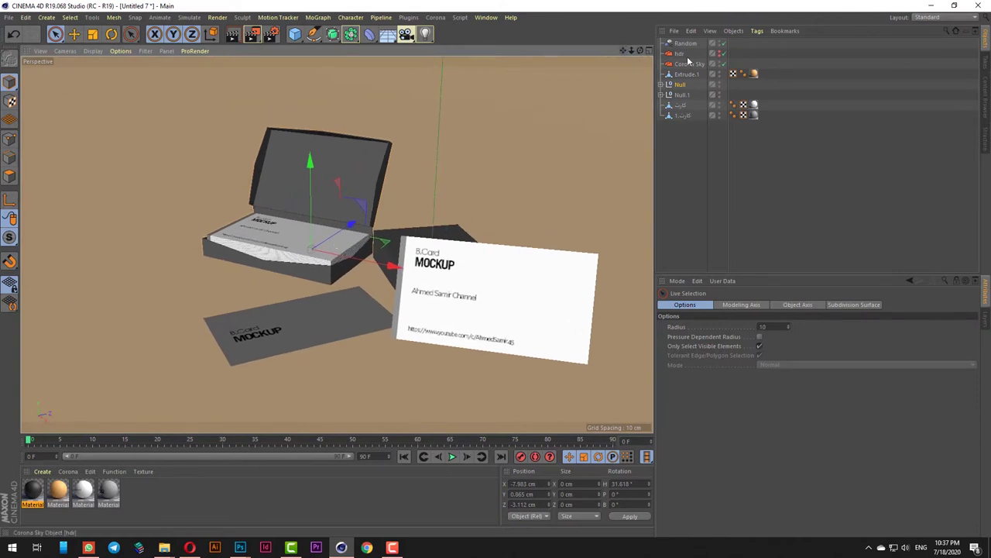
{"action": "left_click", "coordinate": [686, 48]}
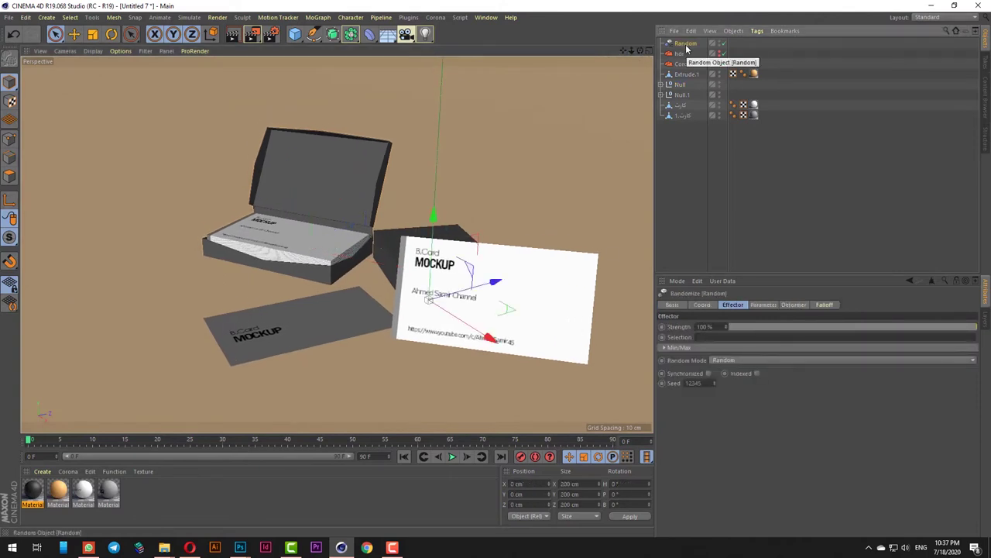
{"action": "key", "text": "Delete"}
{"action": "left_click", "coordinate": [680, 45]}
{"action": "key", "text": "Delete"}
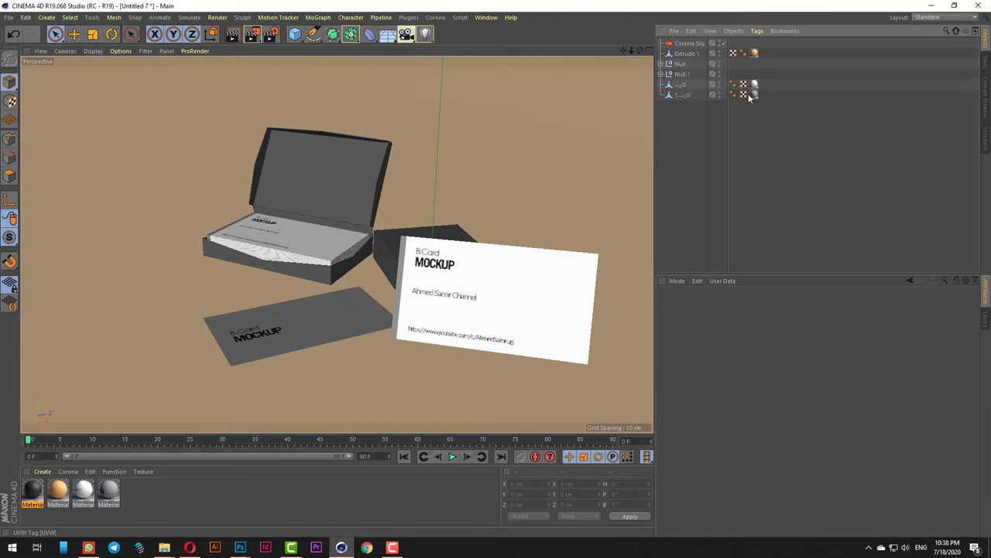
{"action": "left_click", "coordinate": [687, 55]}
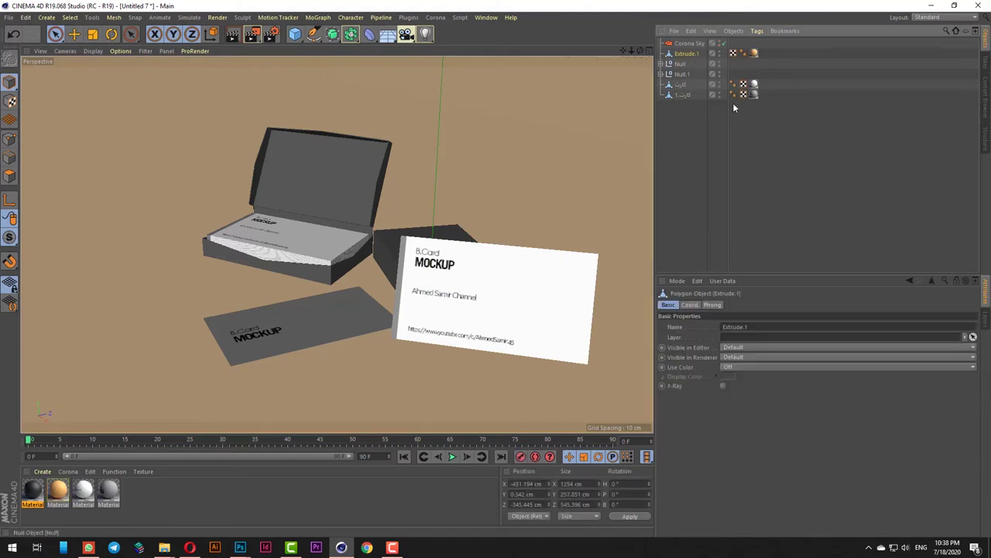
{"action": "left_click", "coordinate": [234, 36]}
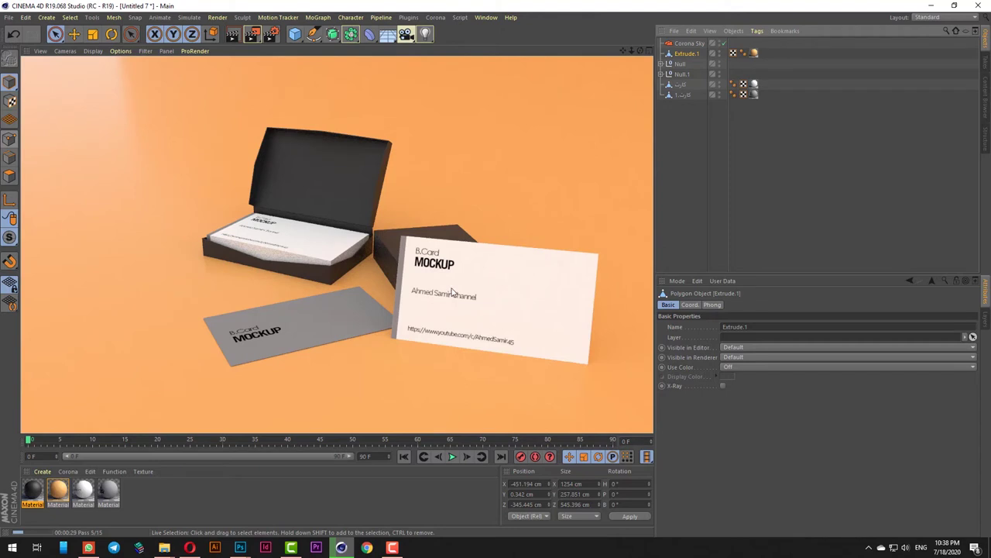
Select the four inner-face polygons of the open box's lid in polygon mode.
{"action": "left_click", "coordinate": [8, 179]}
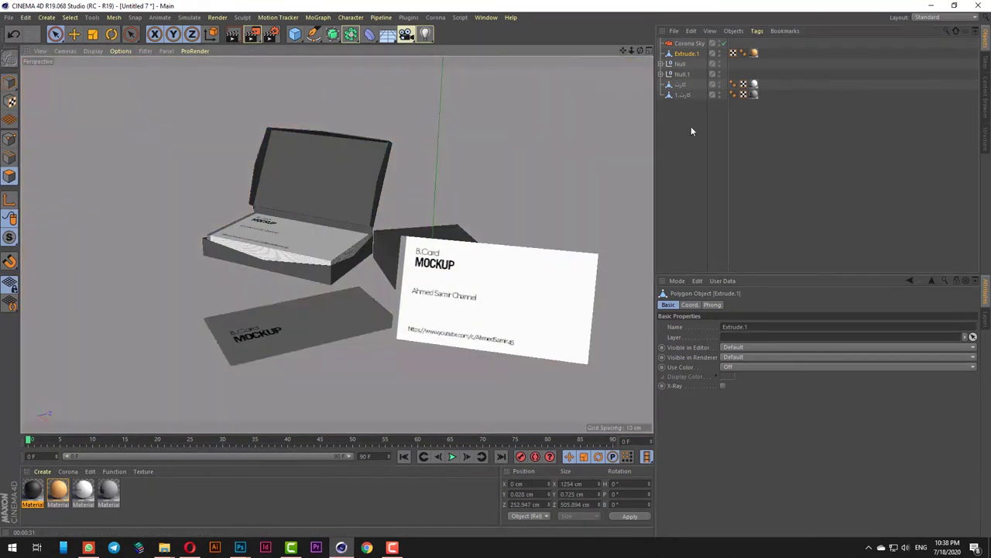
{"action": "left_click", "coordinate": [691, 126]}
{"action": "left_click", "coordinate": [279, 191]}
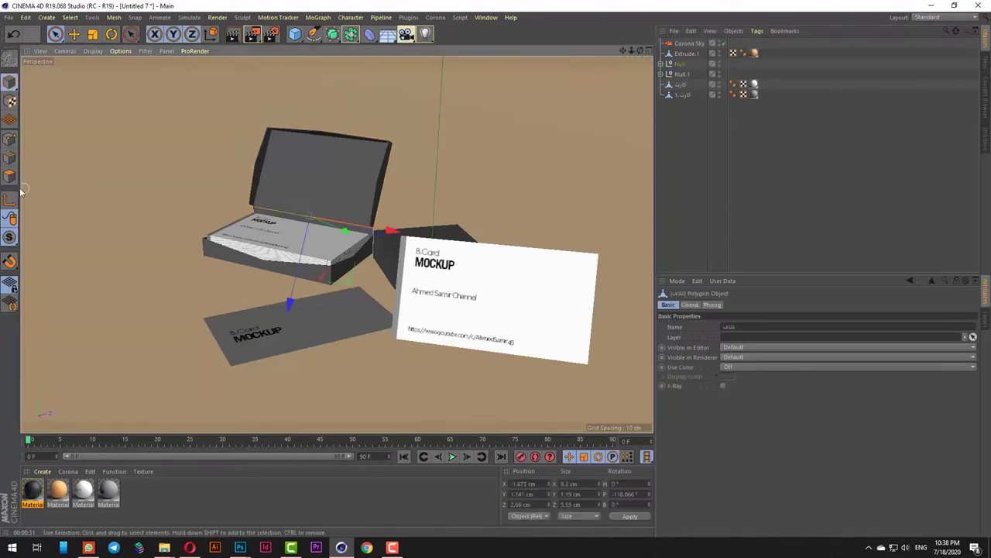
{"action": "left_click", "coordinate": [323, 175]}
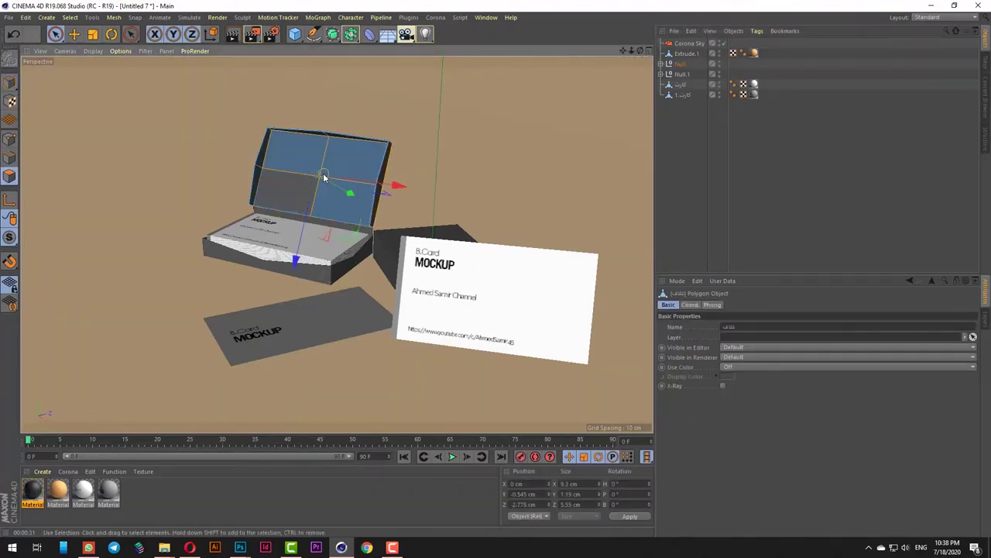
{"action": "left_click", "coordinate": [69, 472]}
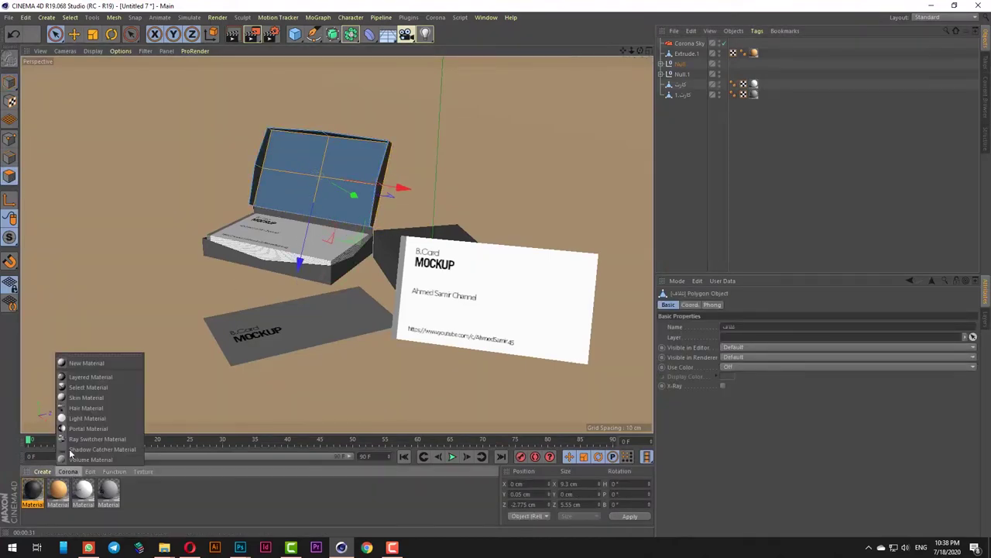
{"action": "left_click", "coordinate": [81, 365]}
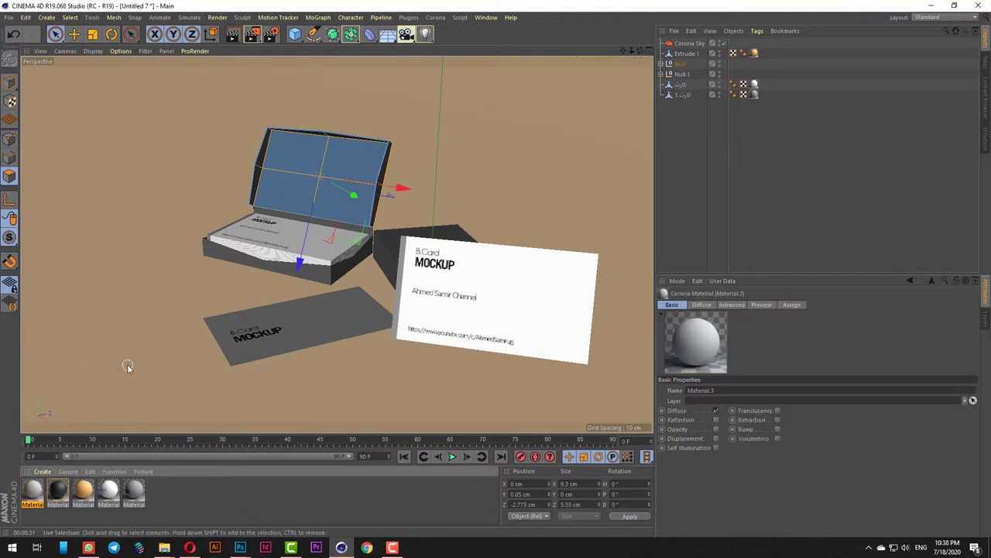
{"action": "double_click", "coordinate": [32, 487]}
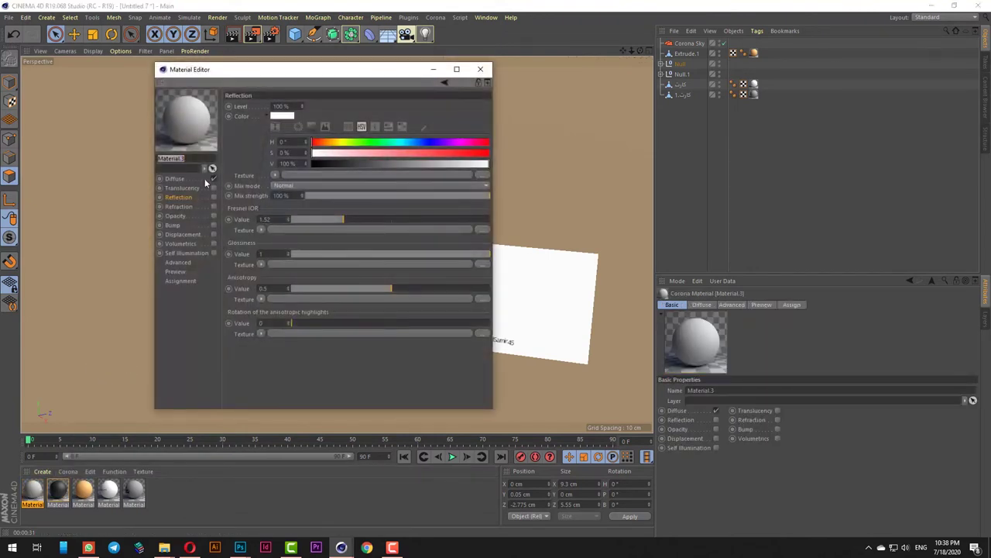
{"action": "left_click", "coordinate": [187, 181]}
{"action": "left_click", "coordinate": [474, 178]}
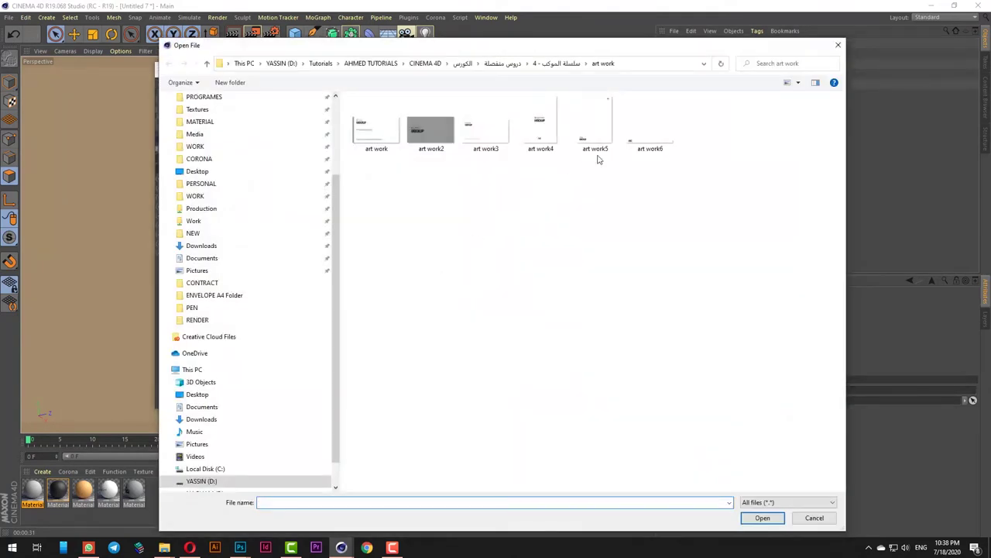
{"action": "left_click", "coordinate": [568, 65]}
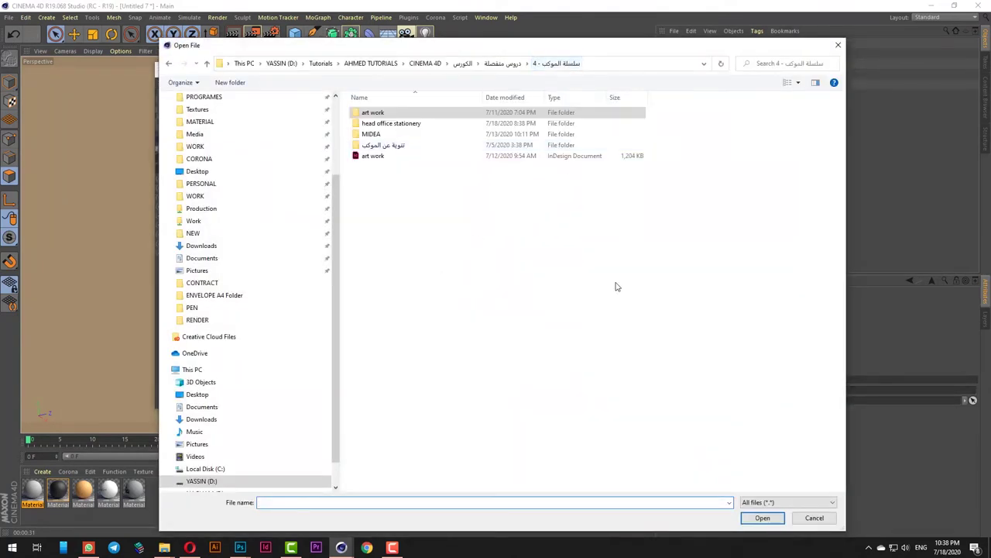
{"action": "left_click", "coordinate": [375, 113]}
{"action": "double_click", "coordinate": [375, 114]}
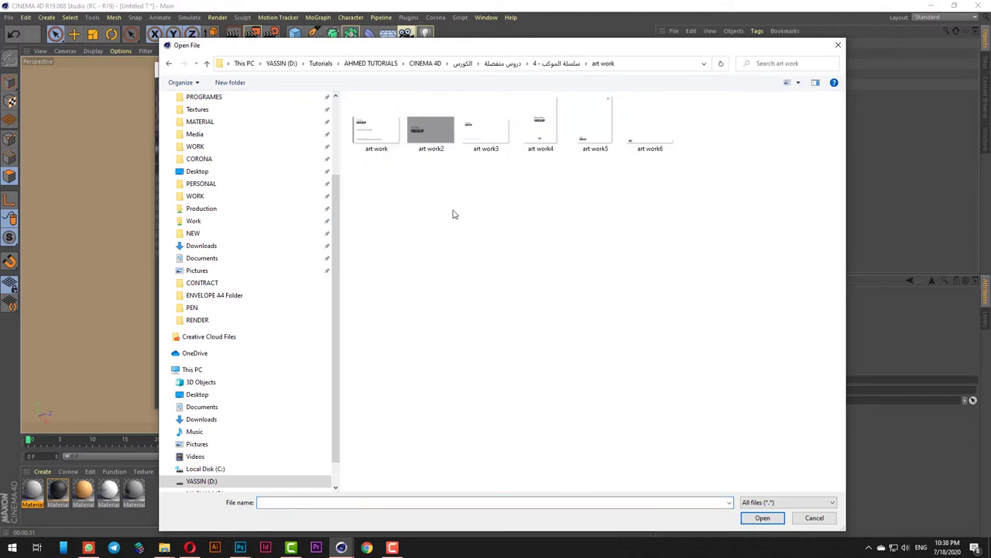
{"action": "right_click", "coordinate": [638, 148]}
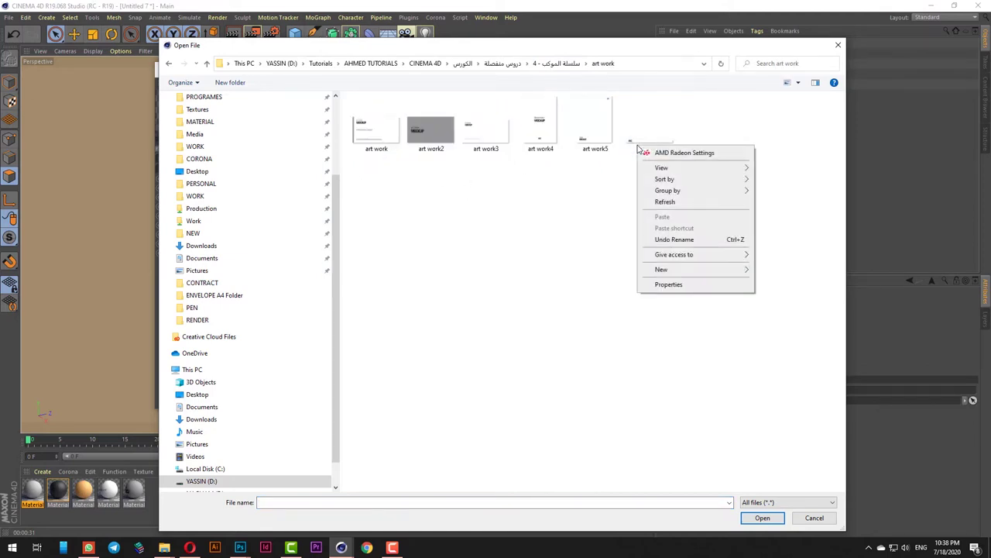
{"action": "left_click", "coordinate": [546, 249]}
{"action": "left_click", "coordinate": [596, 140]}
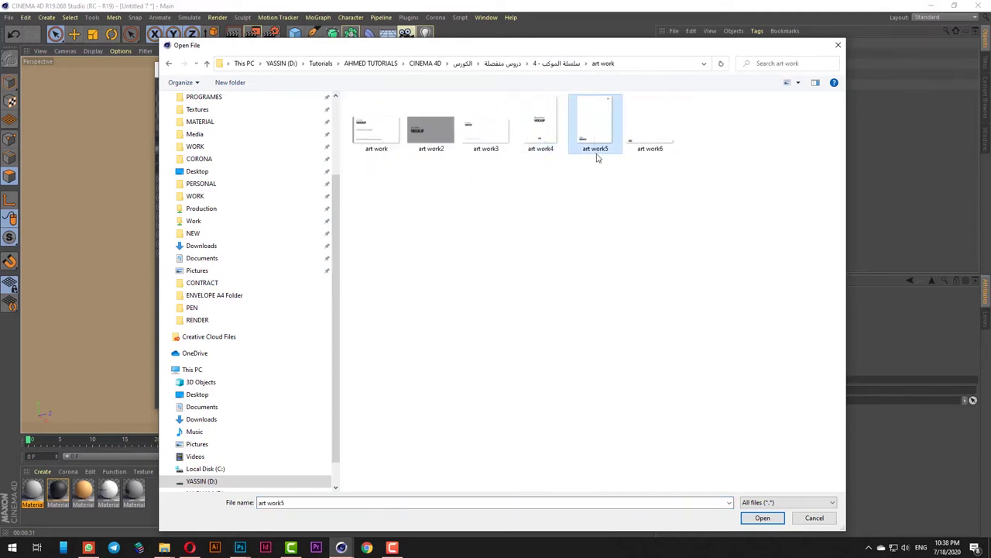
{"action": "left_click", "coordinate": [813, 518]}
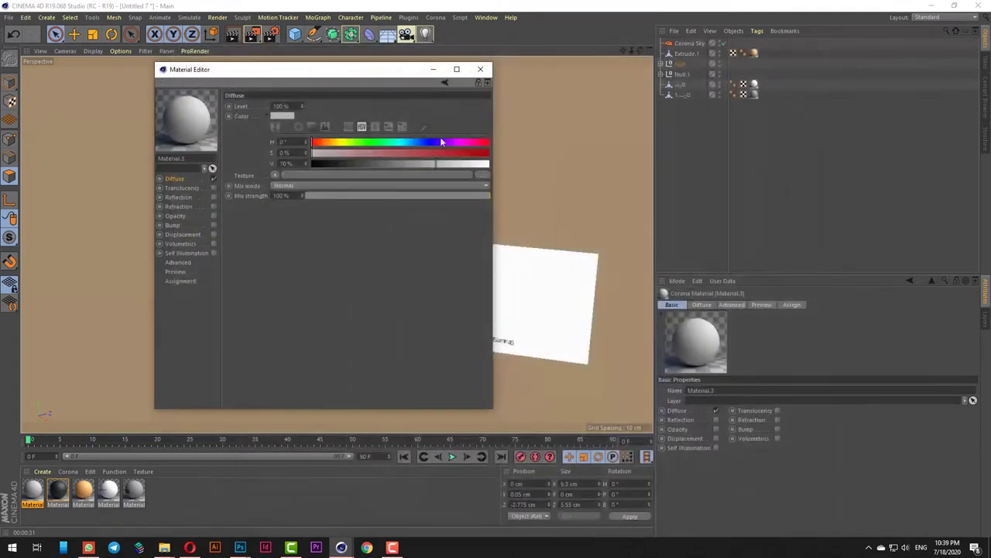
{"action": "left_click", "coordinate": [481, 69]}
{"action": "mouse_move", "coordinate": [393, 547]}
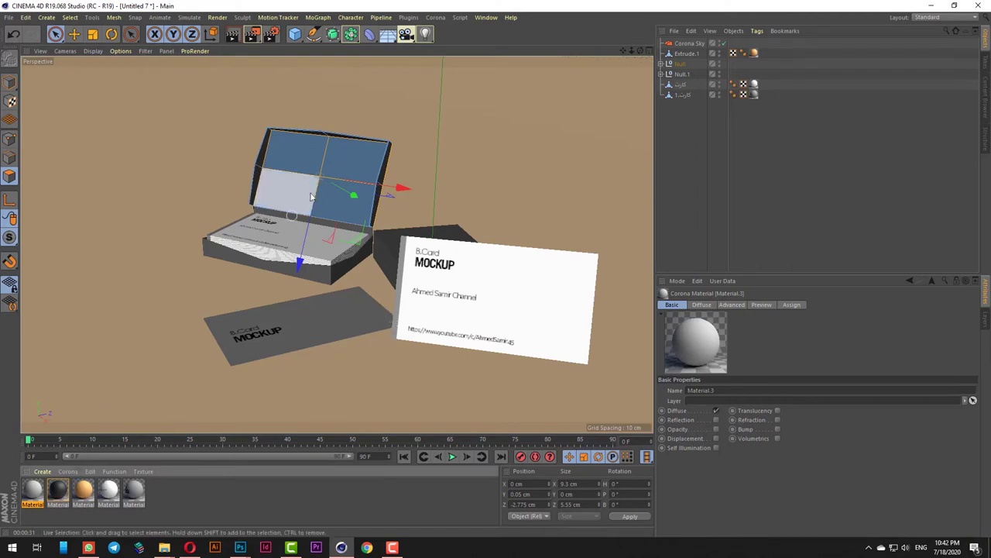
Create another new Corona material and open it for editing.
{"action": "left_click", "coordinate": [68, 472]}
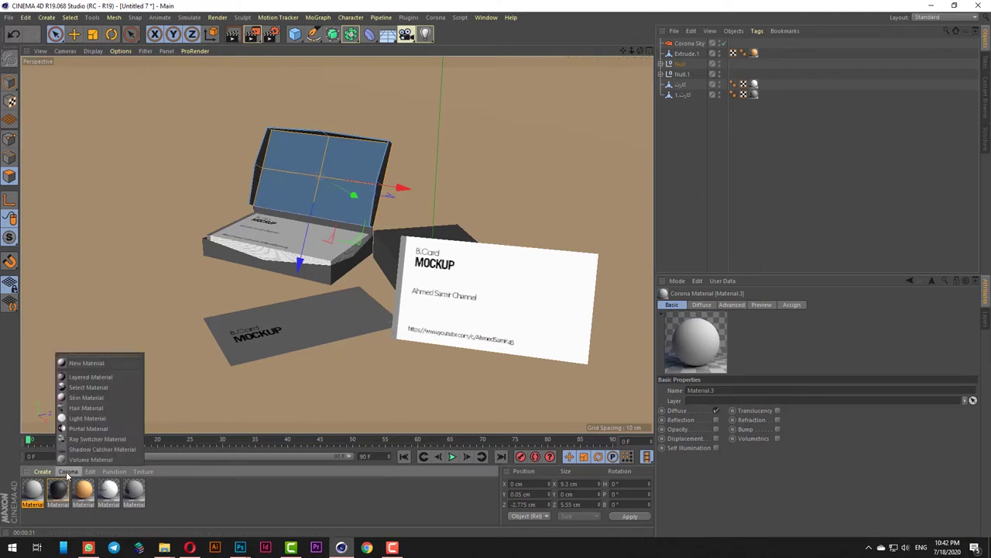
{"action": "left_click", "coordinate": [85, 363]}
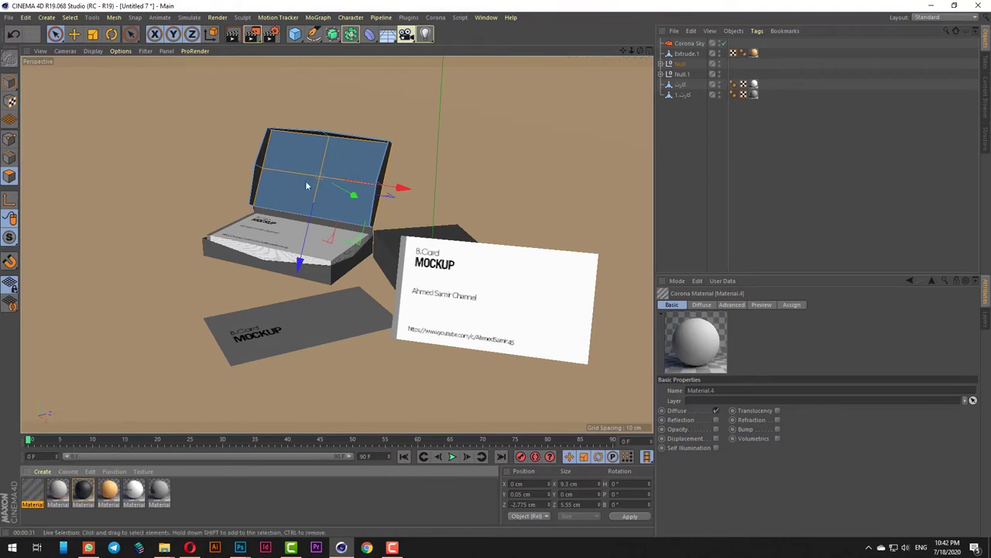
{"action": "double_click", "coordinate": [34, 491]}
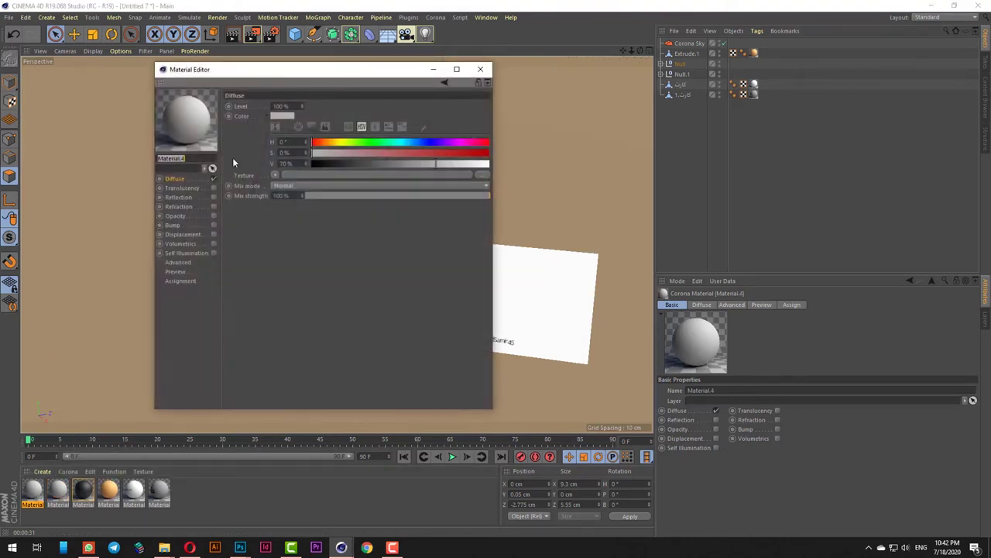
Load the CARD PSD from the head office stationery "3 - CARD" folder as the diffuse texture, without copying it into the project.
{"action": "left_click", "coordinate": [481, 177]}
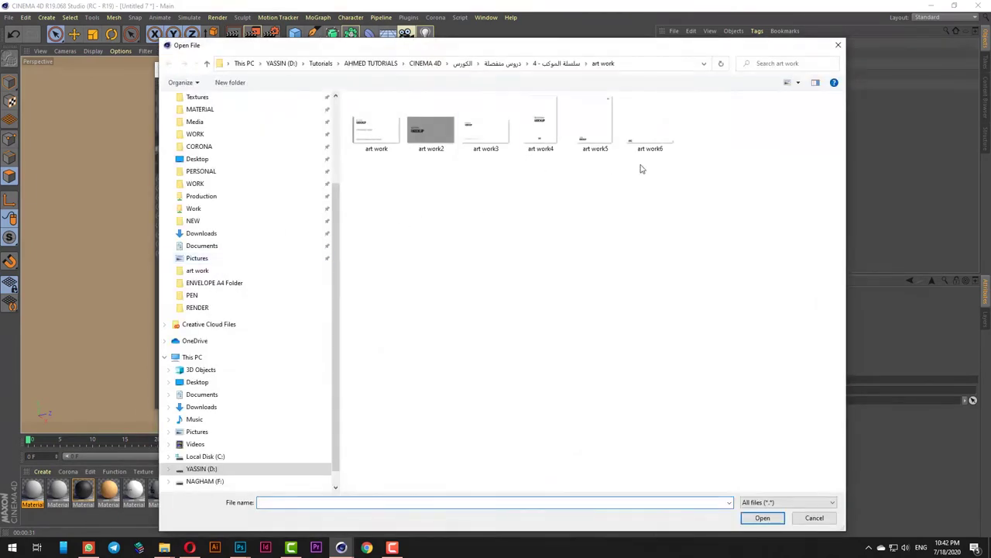
{"action": "left_click", "coordinate": [512, 63]}
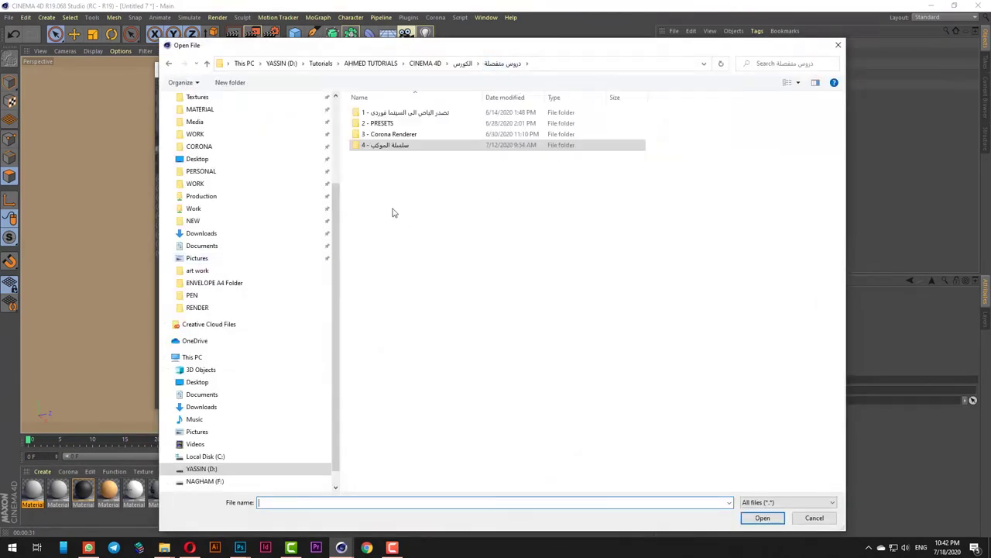
{"action": "left_click", "coordinate": [395, 134]}
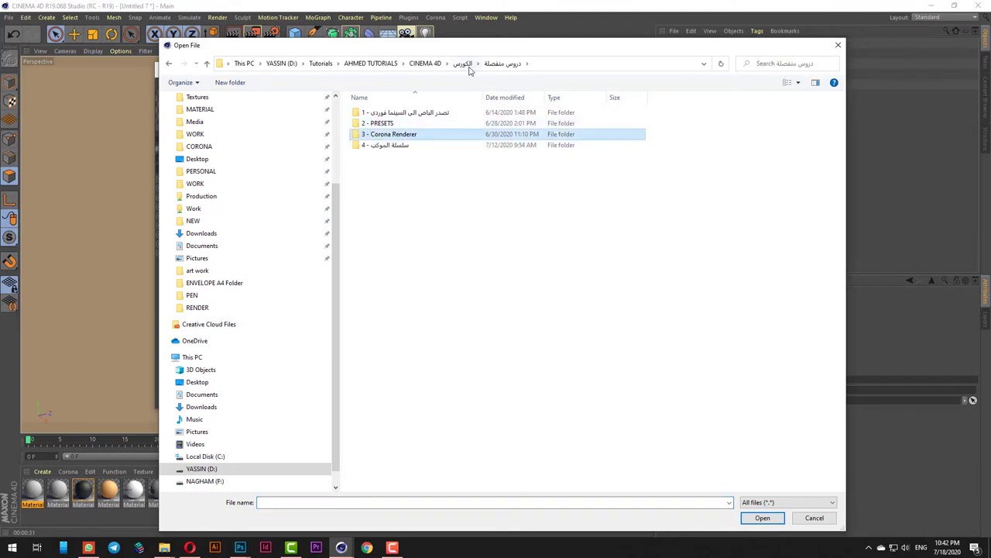
{"action": "left_click", "coordinate": [464, 64]}
{"action": "left_click", "coordinate": [378, 135]}
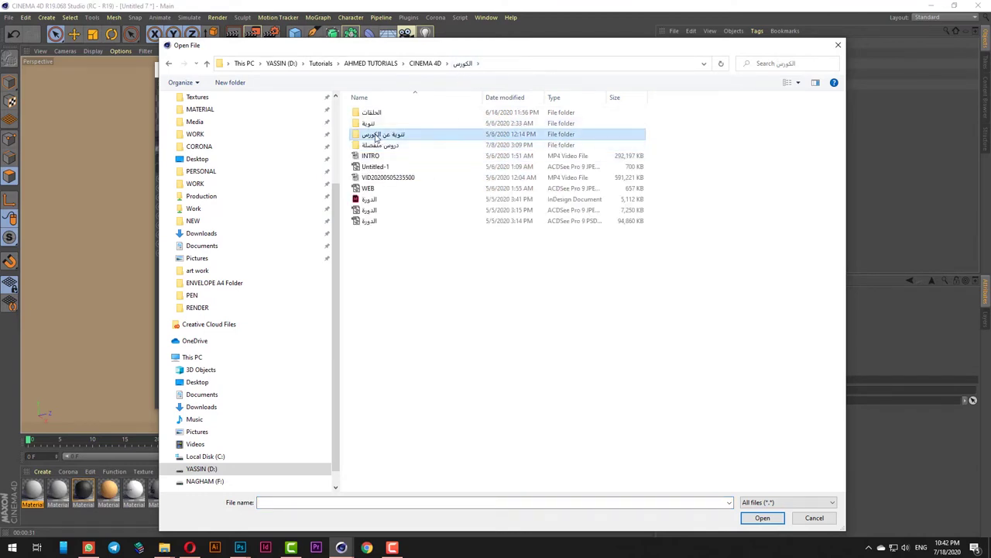
{"action": "double_click", "coordinate": [379, 145]}
{"action": "left_click", "coordinate": [394, 149]}
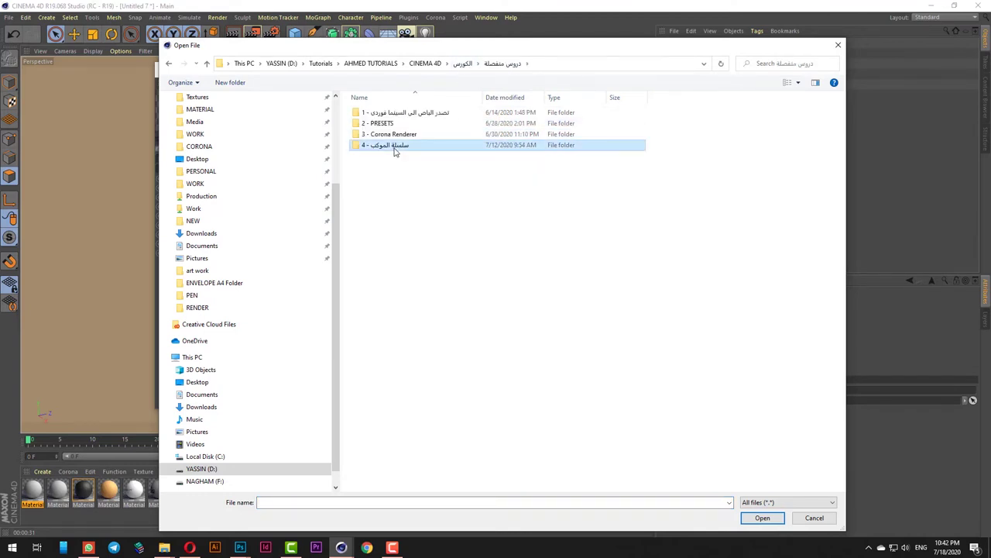
{"action": "double_click", "coordinate": [394, 149]}
{"action": "double_click", "coordinate": [381, 125]}
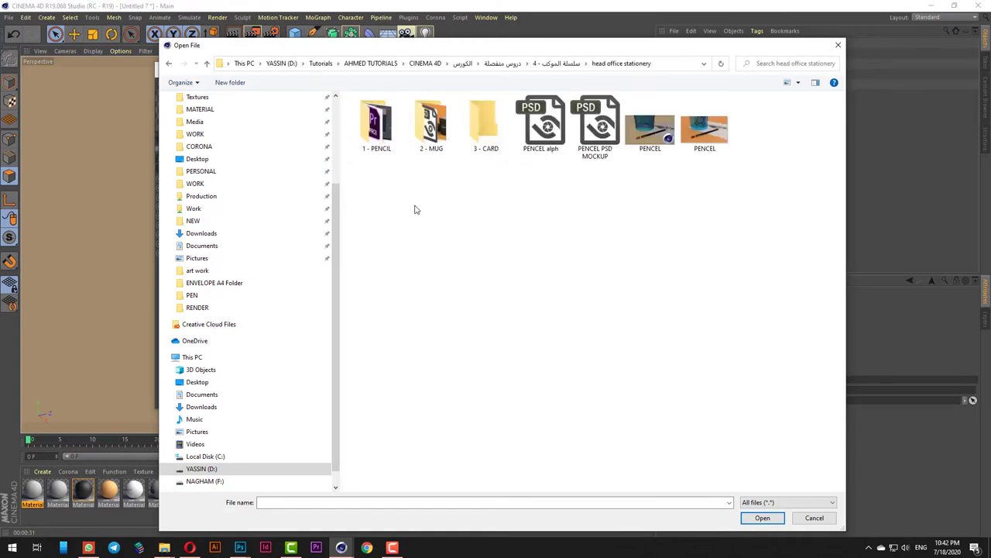
{"action": "double_click", "coordinate": [482, 124]}
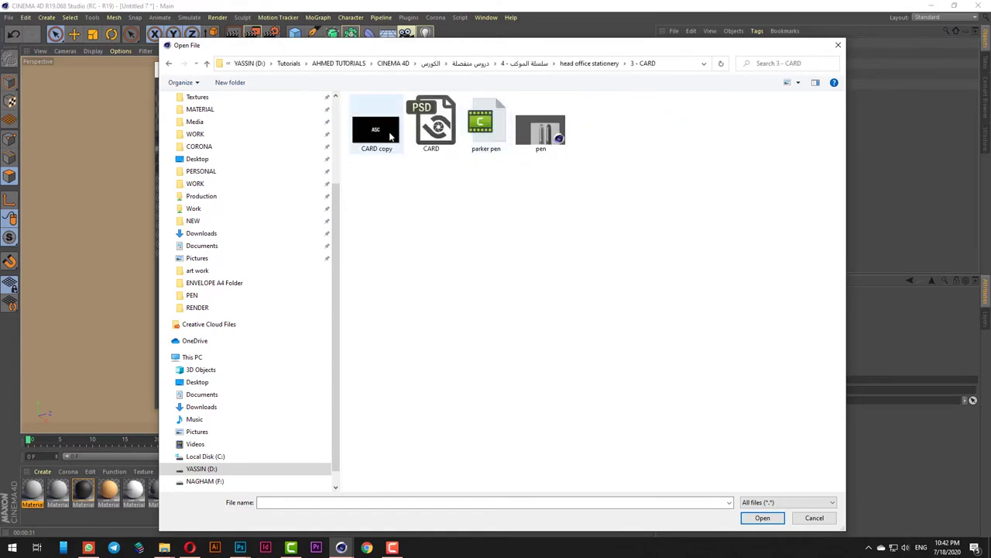
{"action": "double_click", "coordinate": [431, 122]}
{"action": "left_click", "coordinate": [551, 308]}
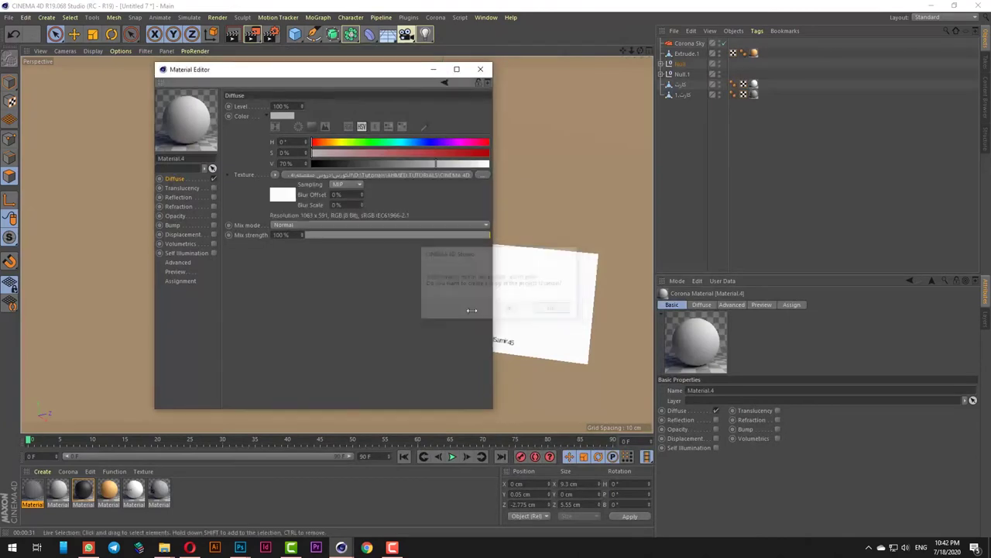
Enable the material's Opacity channel and use the "CARD copy" image as its texture, without copying it into the project.
{"action": "left_click", "coordinate": [176, 216]}
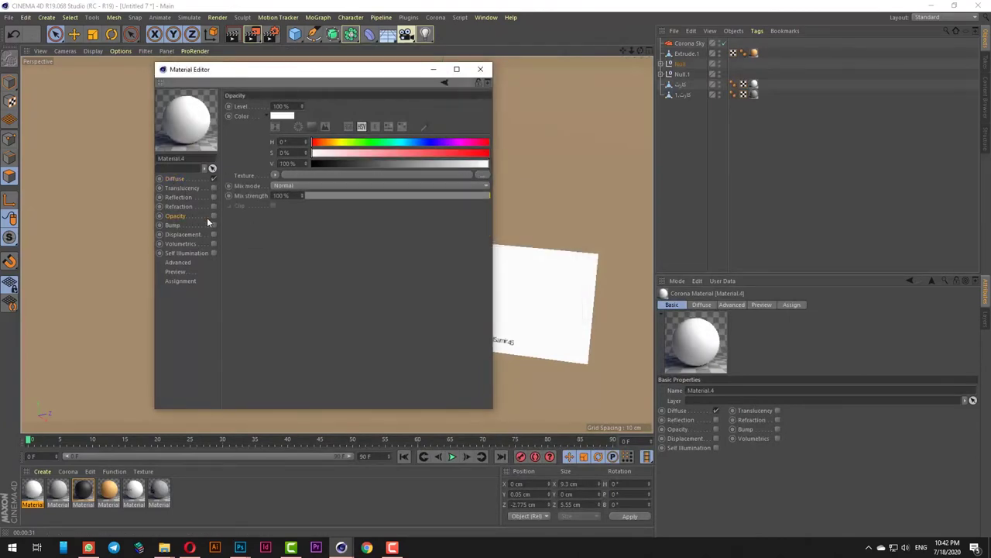
{"action": "left_click", "coordinate": [214, 215]}
{"action": "left_click", "coordinate": [482, 178]}
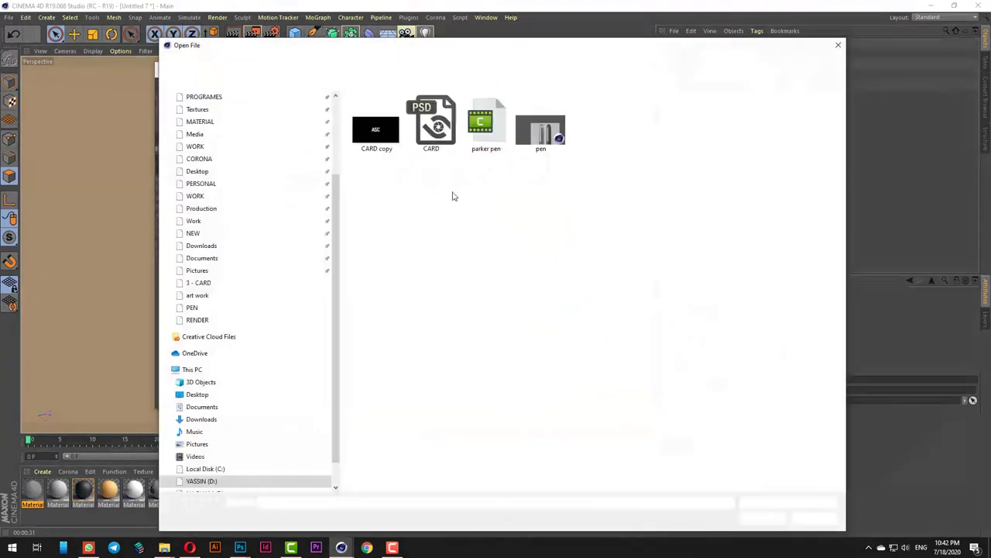
{"action": "double_click", "coordinate": [387, 126]}
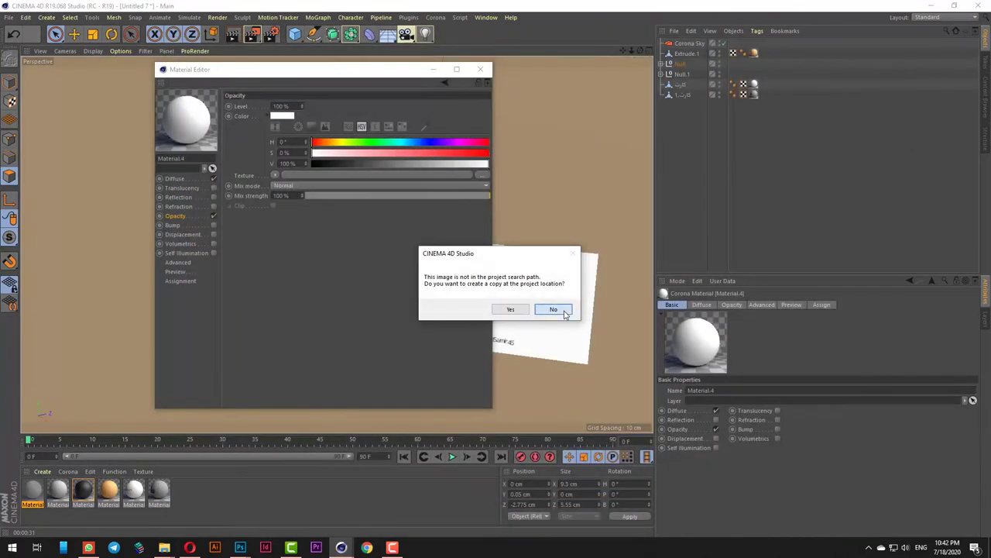
{"action": "left_click", "coordinate": [553, 309]}
{"action": "left_click", "coordinate": [482, 70]}
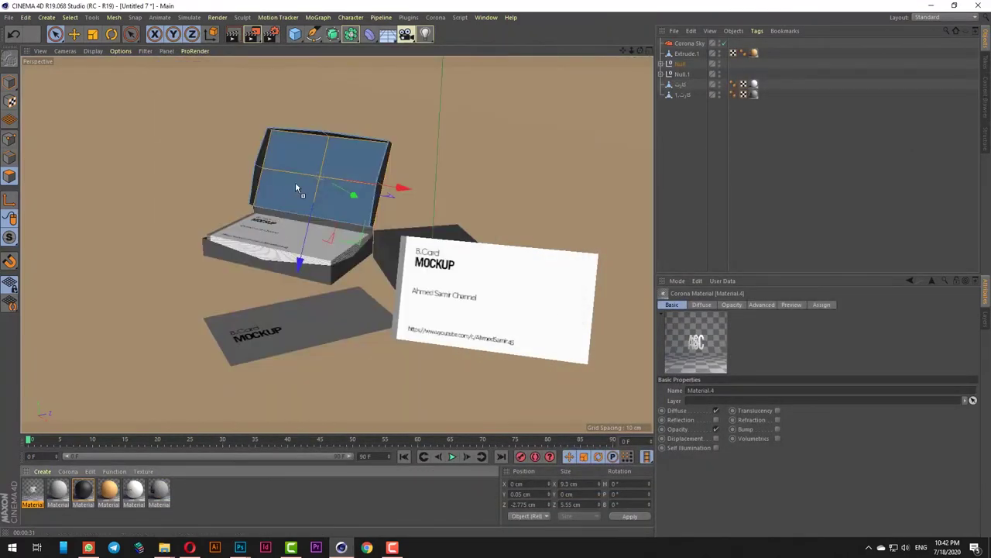
Apply the ASC logo material to the selected inner-lid polygons and mirror its texture vertically.
{"action": "left_click_drag", "start_coordinate": [296, 183], "coordinate": [295, 185]}
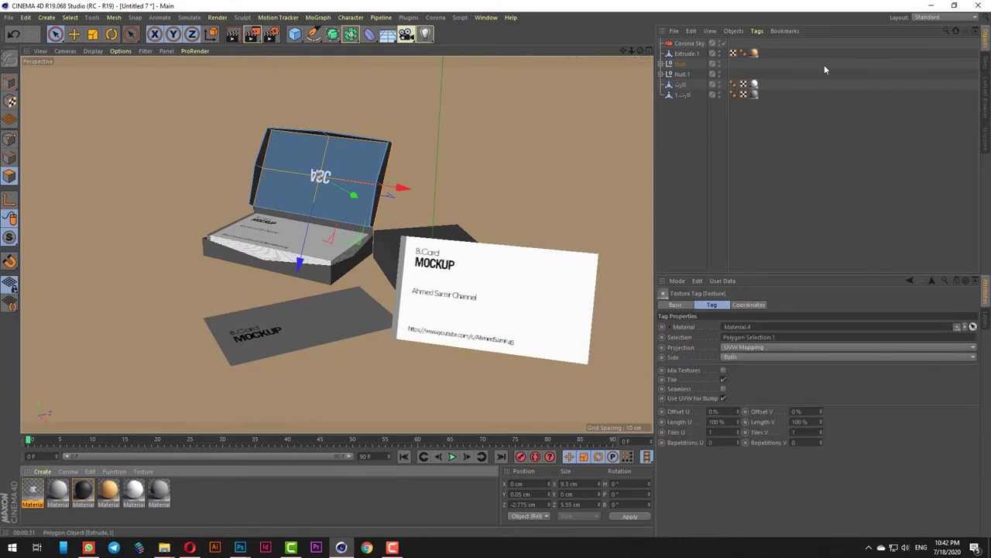
{"action": "left_click", "coordinate": [661, 64]}
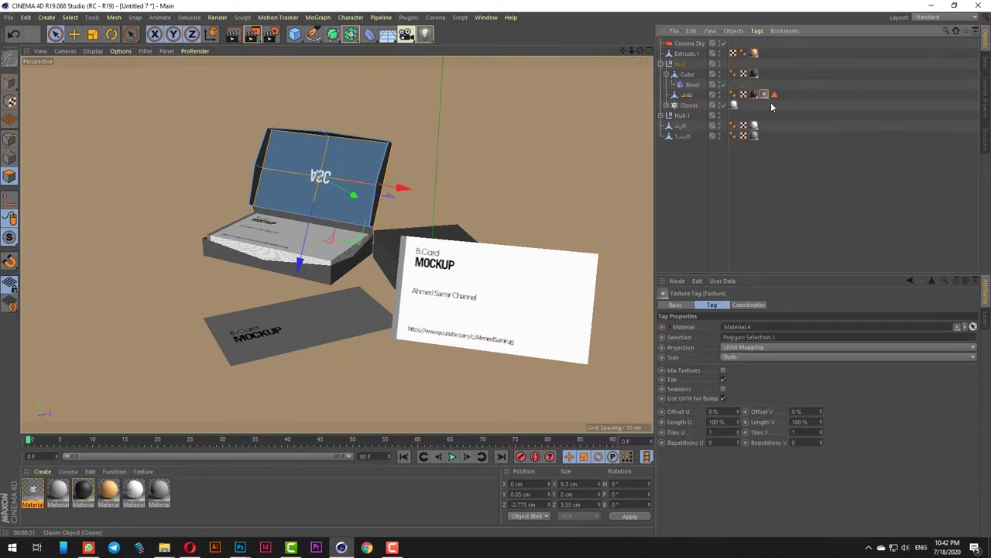
{"action": "right_click", "coordinate": [767, 100]}
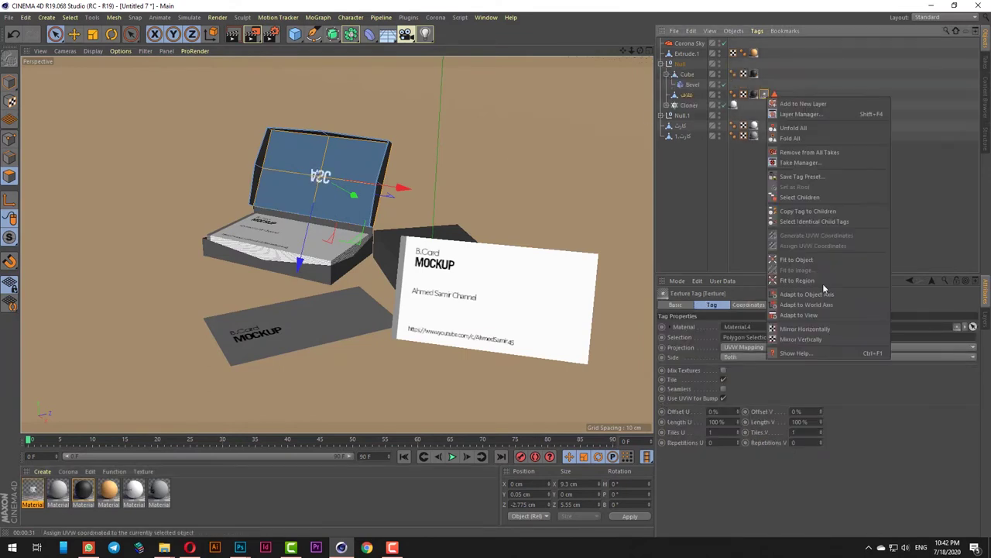
{"action": "left_click", "coordinate": [810, 341]}
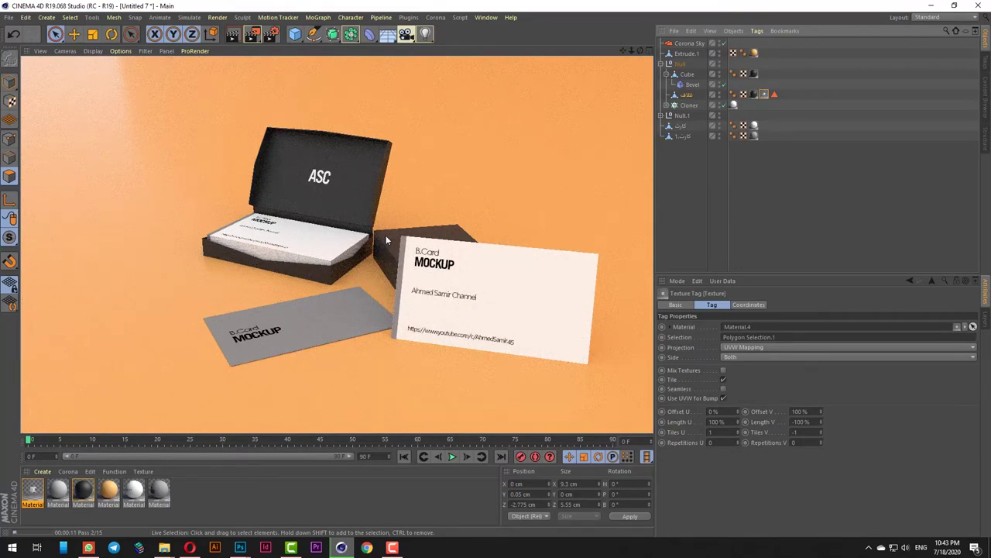
Rotate the closed box group Null.1 about a quarter turn around its X axis so it stands on edge behind the white card.
{"action": "left_click", "coordinate": [444, 230]}
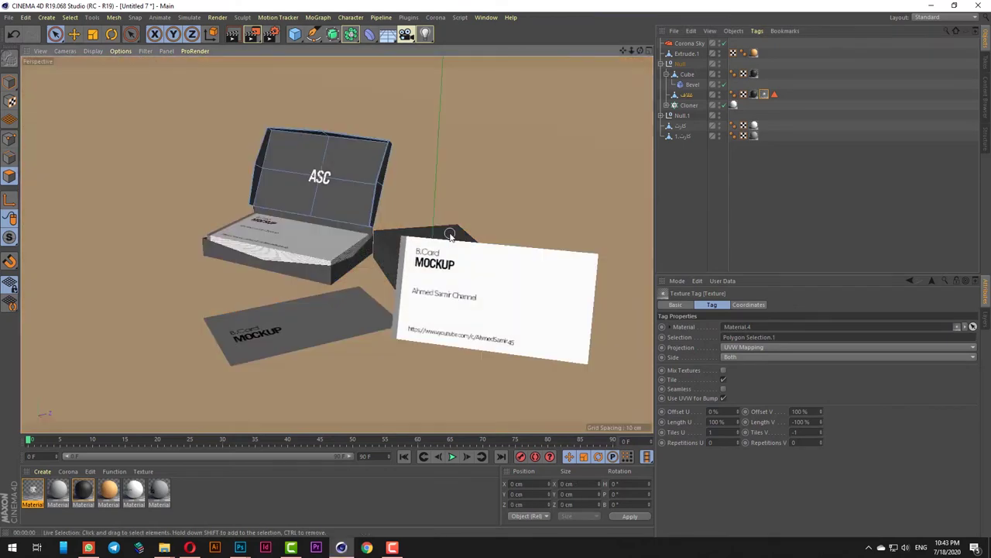
{"action": "left_click", "coordinate": [678, 159]}
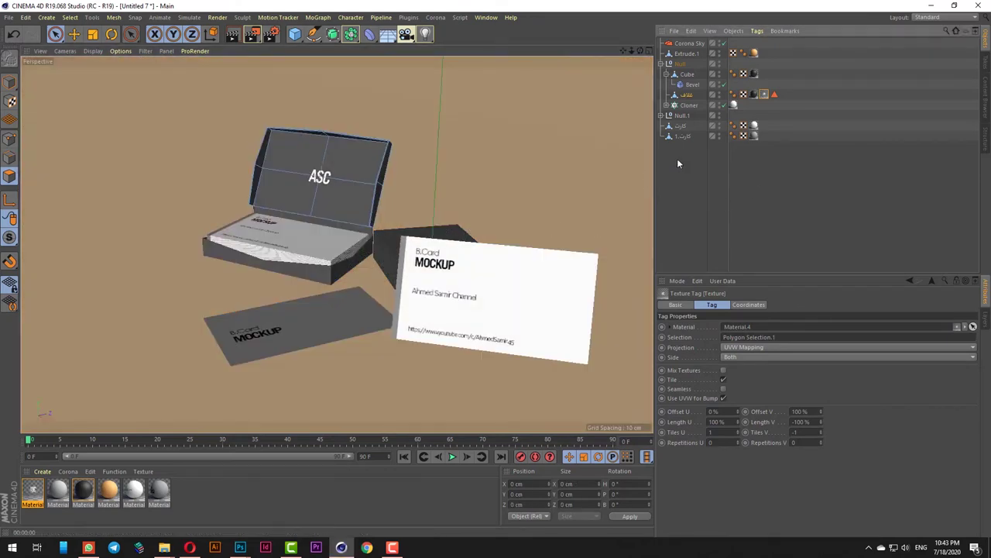
{"action": "left_click", "coordinate": [667, 115]}
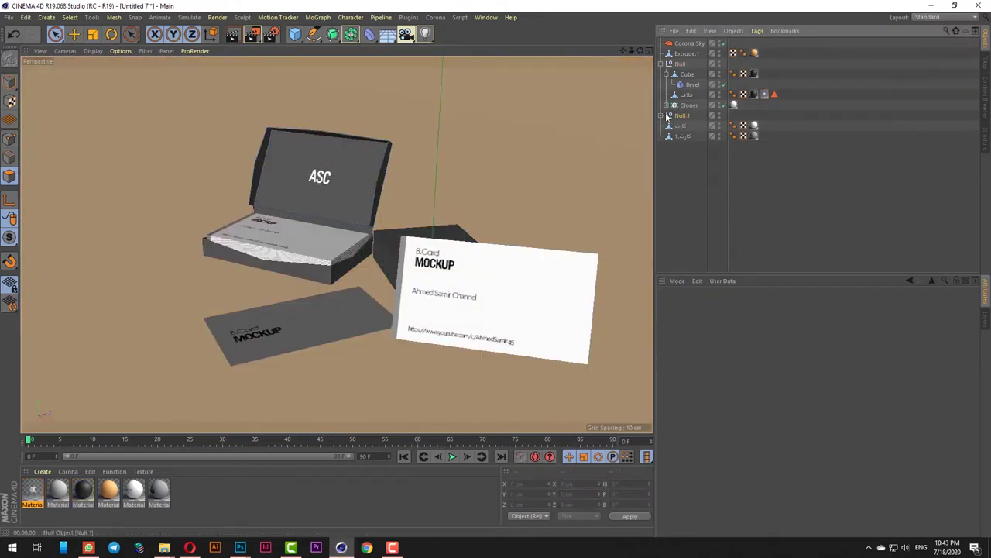
{"action": "left_click", "coordinate": [660, 64]}
{"action": "left_click", "coordinate": [680, 65]}
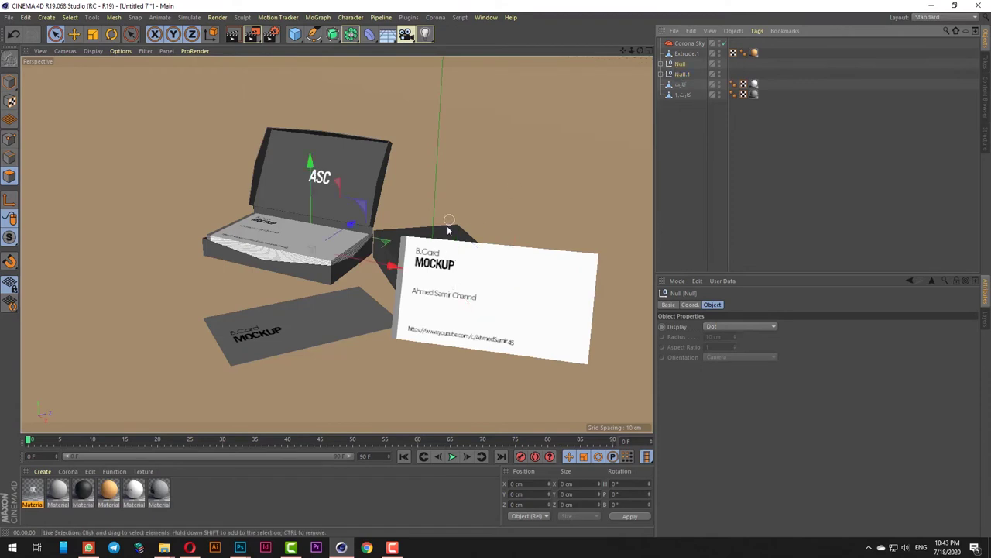
{"action": "left_click", "coordinate": [678, 84]}
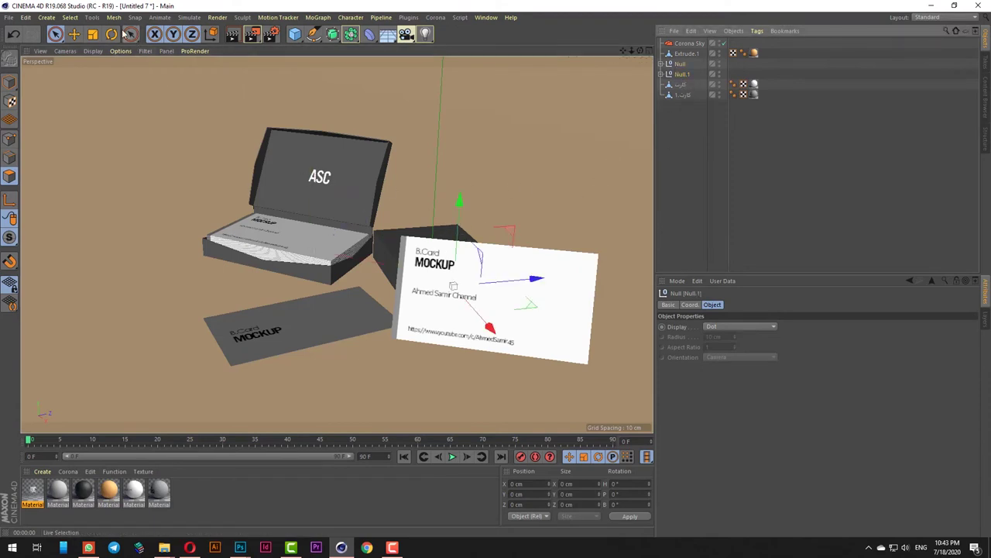
{"action": "key", "text": "r"}
{"action": "left_click_drag", "start_coordinate": [448, 243], "coordinate": [358, 318]}
{"action": "left_click", "coordinate": [55, 33]}
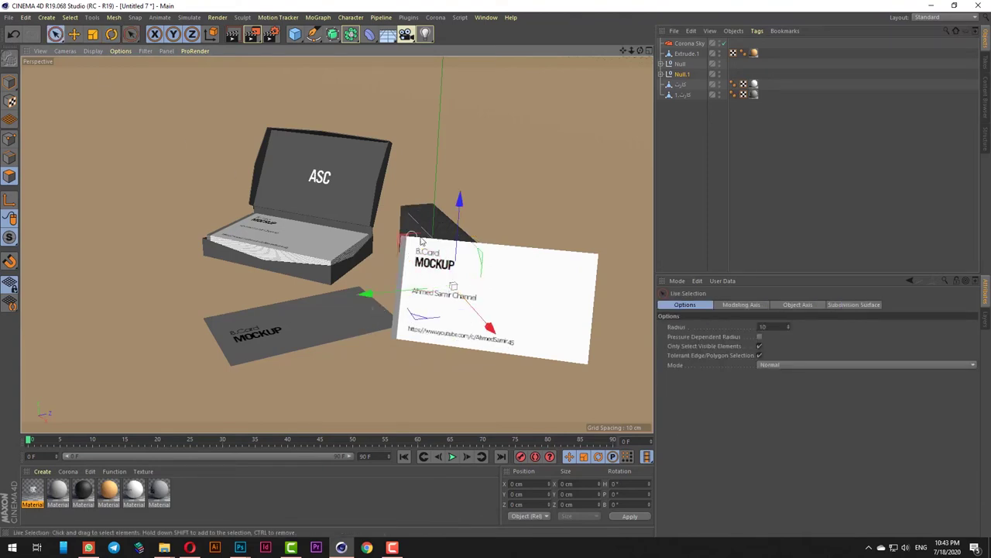
Raise the closed box group Null.1 vertically so its lower edge sits on the floor.
{"action": "key", "text": "F4"}
{"action": "scroll", "coordinate": [421, 261], "scroll_direction": "down", "scroll_amount": 5}
{"action": "scroll", "coordinate": [442, 261], "scroll_direction": "up", "scroll_amount": 4}
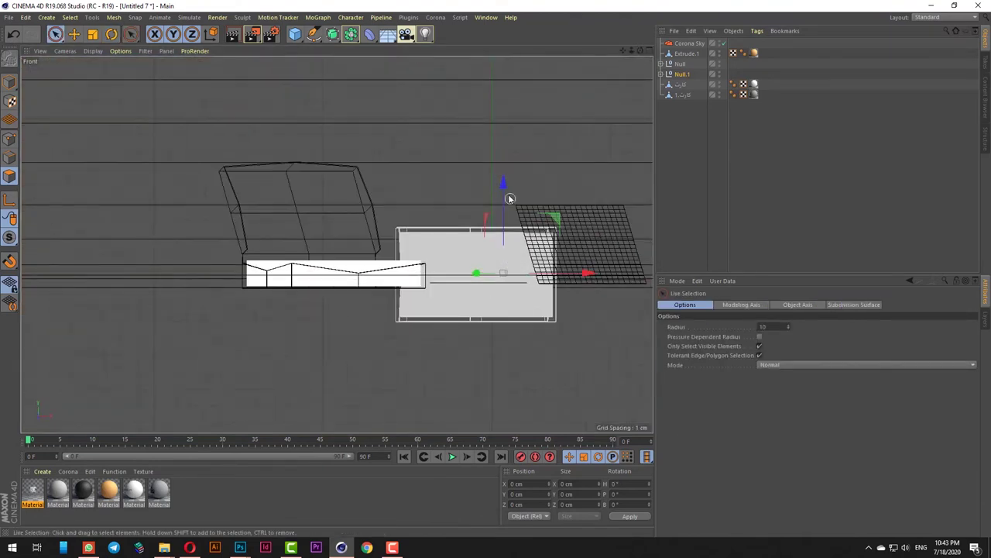
{"action": "left_click_drag", "start_coordinate": [505, 192], "coordinate": [505, 155]}
{"action": "key", "text": "F1"}
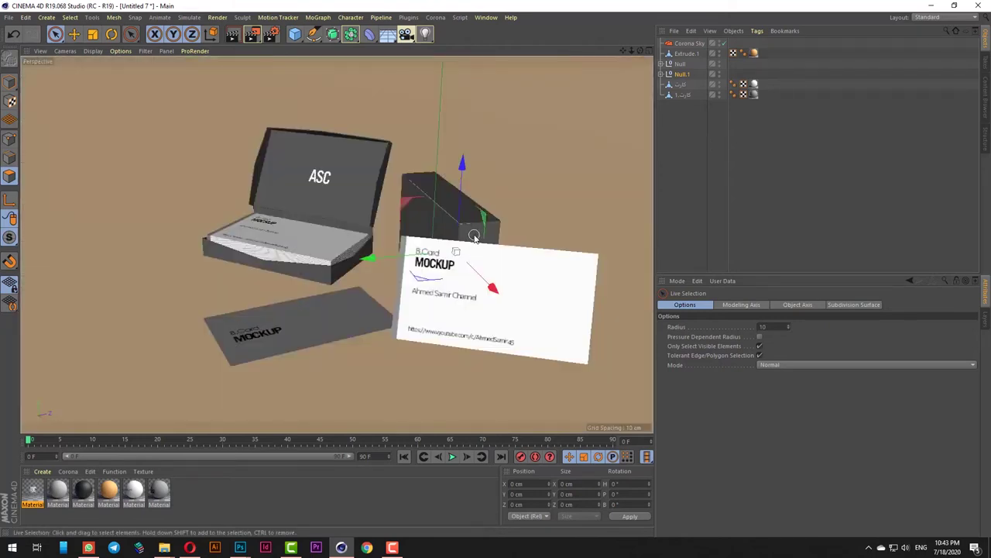
Slide the closed box group Null.1 sideways behind the white card, clear of the open box.
{"action": "left_click", "coordinate": [111, 34]}
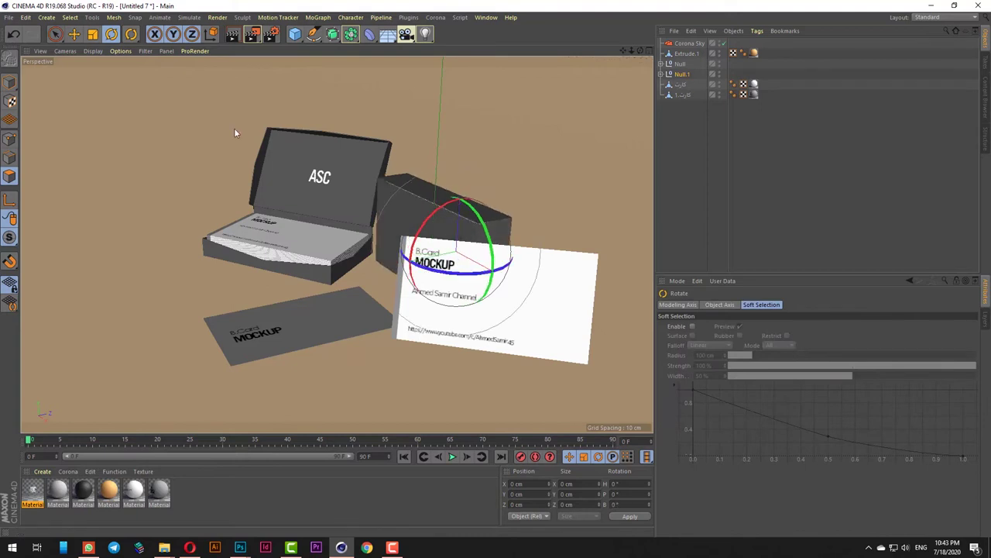
{"action": "left_click", "coordinate": [55, 33]}
{"action": "left_click_drag", "start_coordinate": [395, 265], "coordinate": [417, 260]}
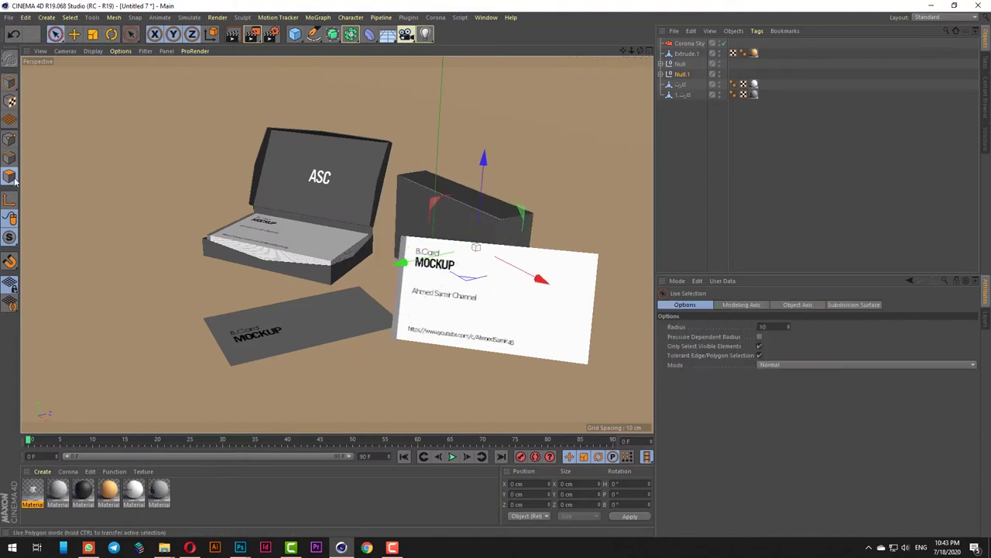
Select the large front-facing lid polygons of the closed box in Null.1 and apply the ASC logo material to them.
{"action": "left_click", "coordinate": [6, 82]}
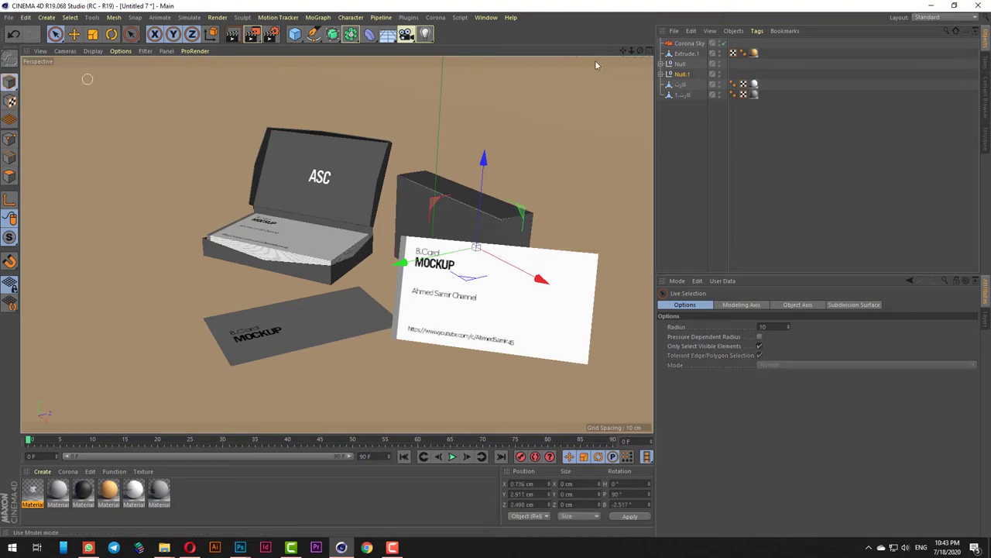
{"action": "left_click", "coordinate": [661, 74]}
{"action": "left_click", "coordinate": [694, 107]}
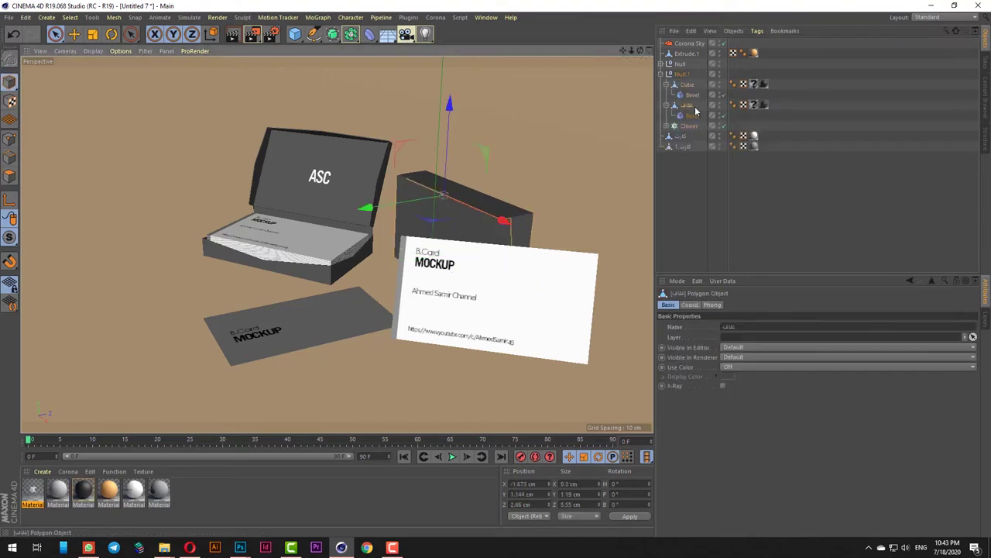
{"action": "left_click", "coordinate": [10, 177]}
{"action": "left_click", "coordinate": [459, 221]}
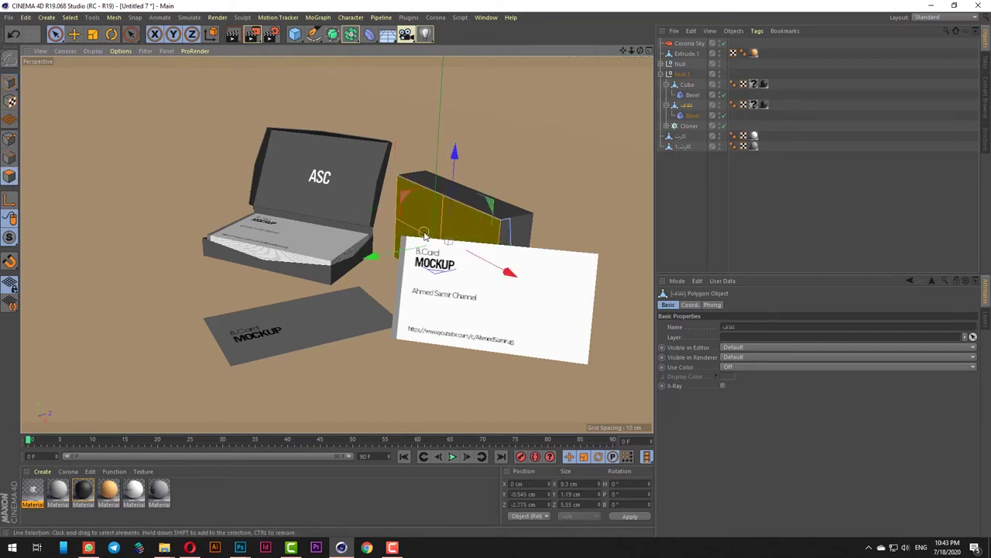
{"action": "left_click_drag", "start_coordinate": [33, 489], "coordinate": [447, 238]}
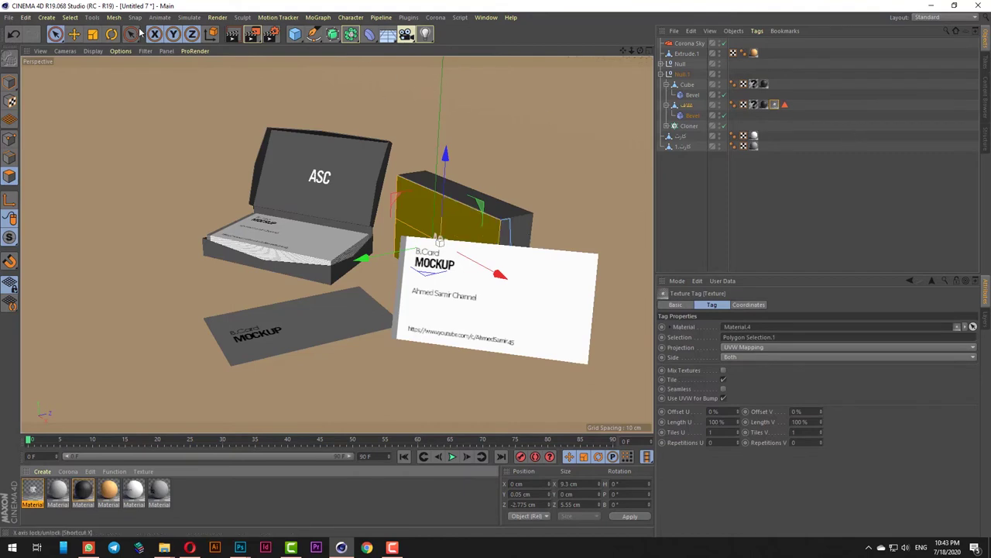
Shift the whole closed box group Null.1 about 0.3 cm along its Y axis, away from the open box.
{"action": "left_click", "coordinate": [57, 35]}
{"action": "left_click", "coordinate": [10, 82]}
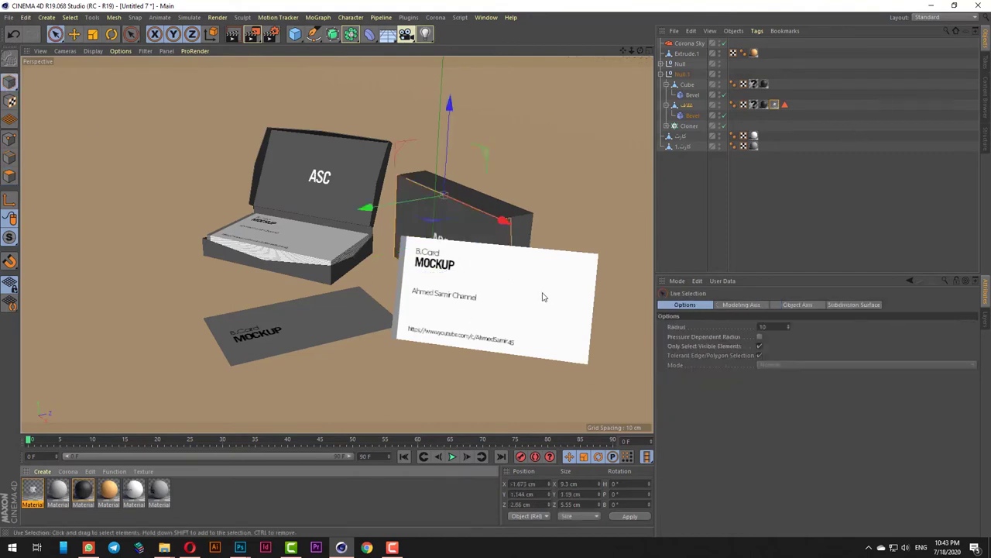
{"action": "left_click", "coordinate": [703, 166]}
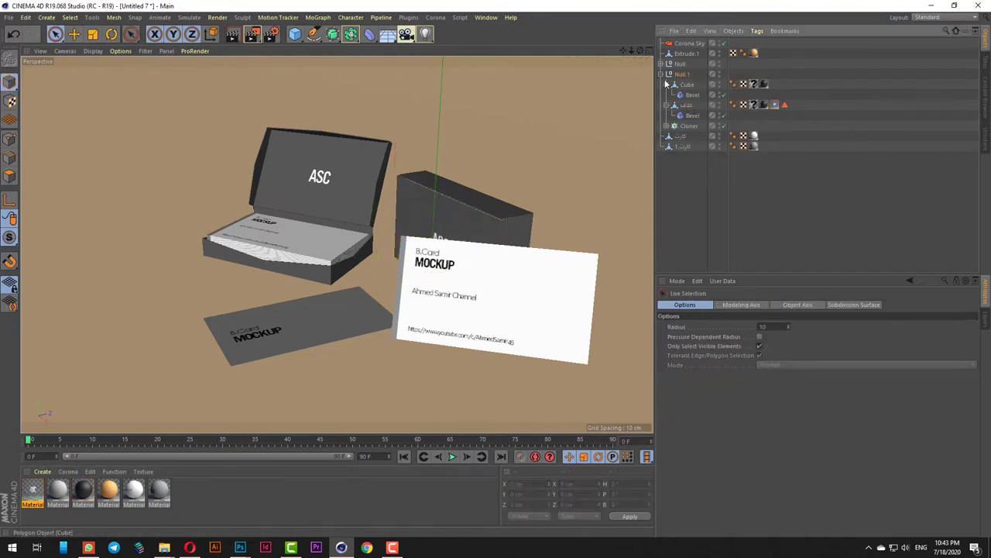
{"action": "left_click", "coordinate": [661, 74]}
{"action": "left_click", "coordinate": [678, 73]}
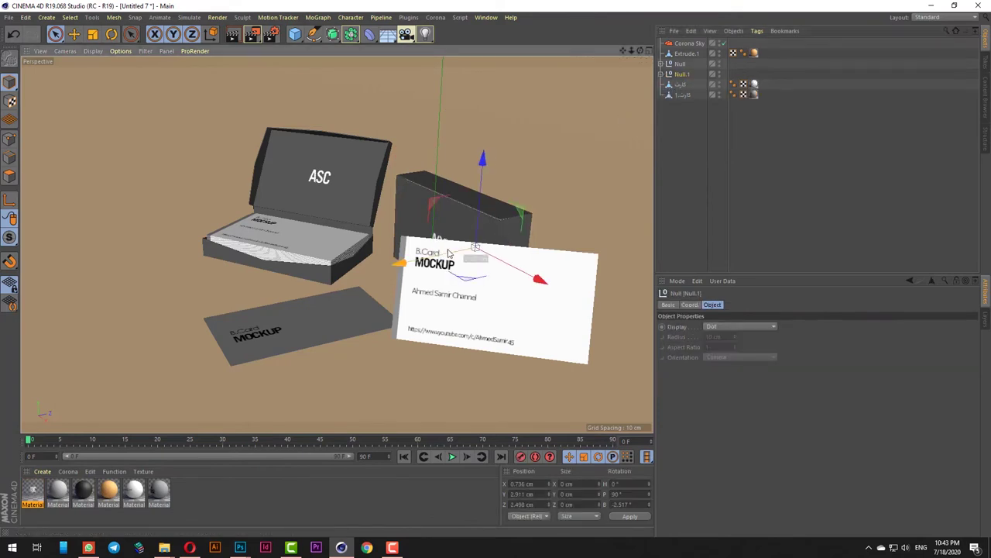
{"action": "mouse_move", "coordinate": [440, 256]}
{"action": "left_mouse_down"}
{"action": "mouse_move", "coordinate": [463, 242]}
{"action": "mouse_move", "coordinate": [441, 244]}
{"action": "left_mouse_up"}
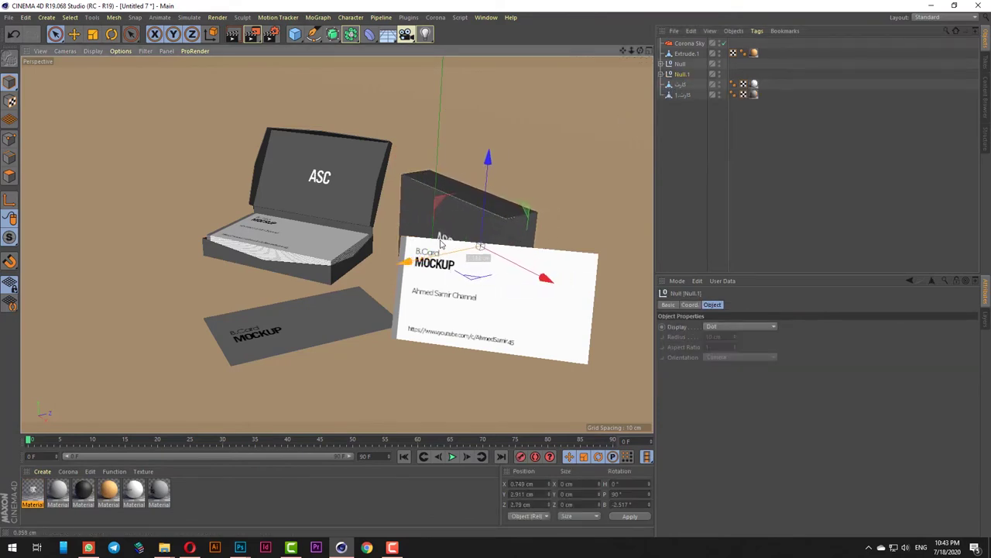
Raise the white standing card slightly, to a Y position of about 0.26 cm.
{"action": "left_click", "coordinate": [496, 267]}
{"action": "left_click_drag", "start_coordinate": [496, 264], "coordinate": [500, 276]}
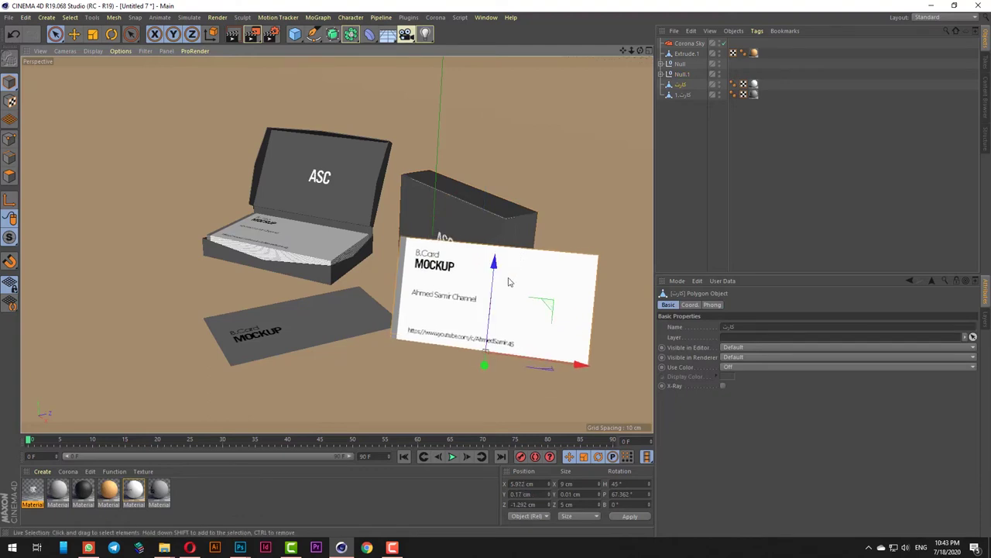
{"action": "key", "text": "F4"}
{"action": "key", "text": "F1"}
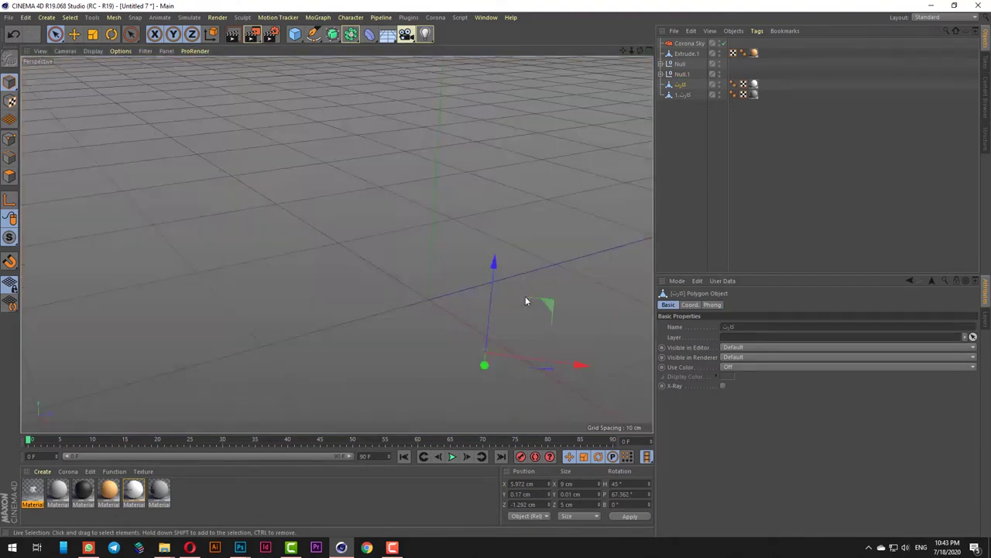
{"action": "left_click_drag", "start_coordinate": [496, 271], "coordinate": [496, 270]}
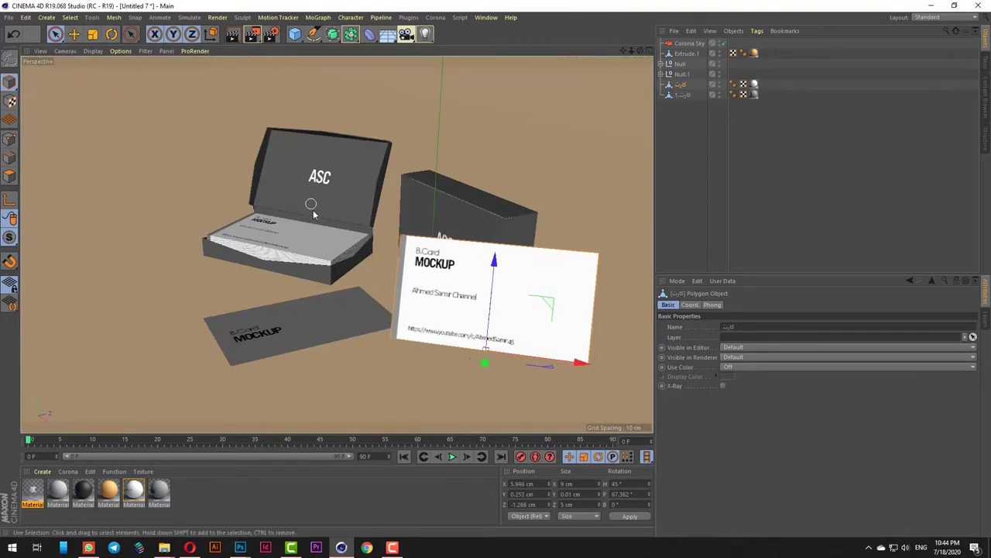
Test-render the scene in the viewport and reframe the camera from a slightly lower angle.
{"action": "left_click", "coordinate": [234, 41]}
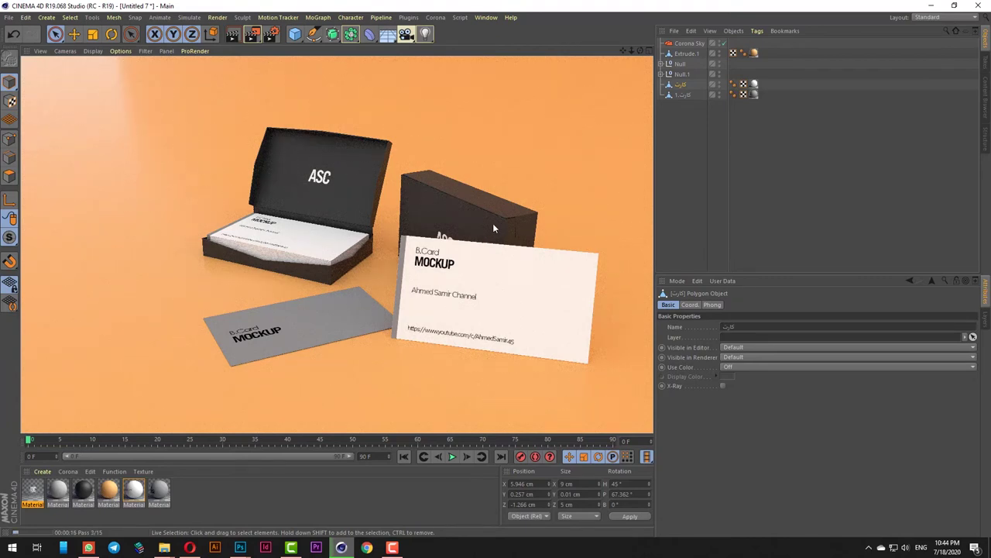
{"action": "mouse_move", "coordinate": [633, 51]}
{"action": "left_mouse_down"}
{"action": "mouse_move", "coordinate": [623, 52]}
{"action": "mouse_move", "coordinate": [658, 53]}
{"action": "mouse_move", "coordinate": [640, 46]}
{"action": "left_mouse_up"}
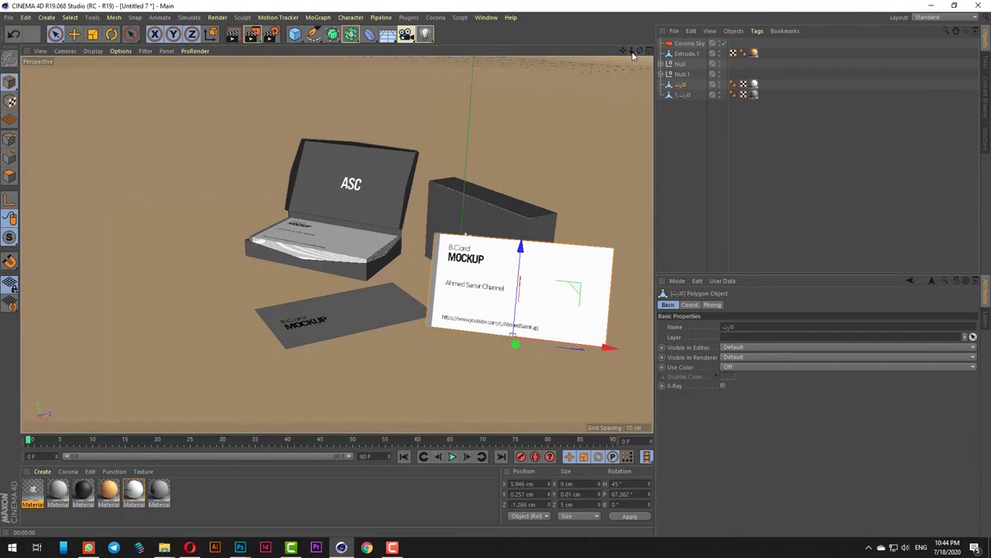
{"action": "left_click_drag", "start_coordinate": [633, 55], "coordinate": [640, 55]}
Save the project as CARD in the "3 - CARD" folder inside head office stationery.
{"action": "key", "text": "ctrl+s"}
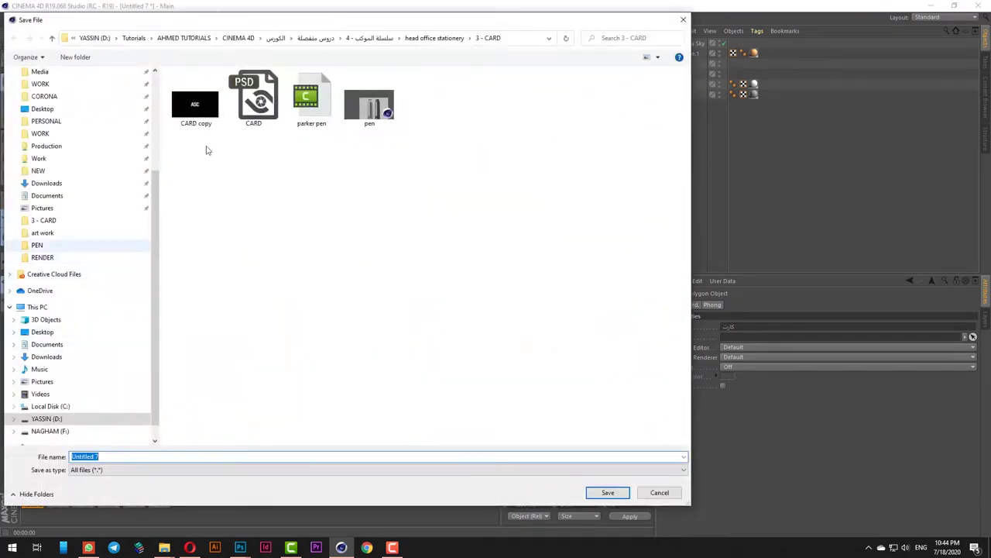
{"action": "left_click", "coordinate": [392, 42]}
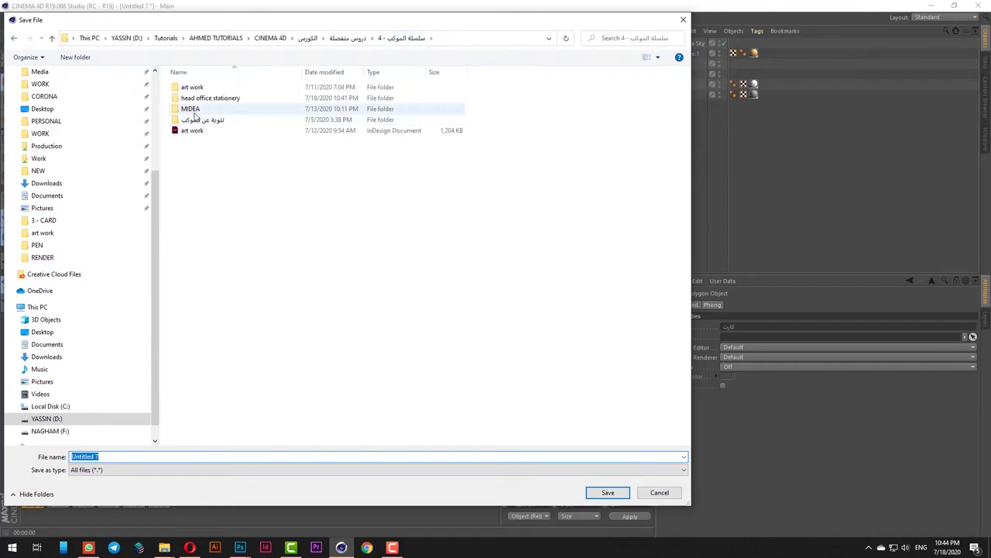
{"action": "double_click", "coordinate": [217, 98]}
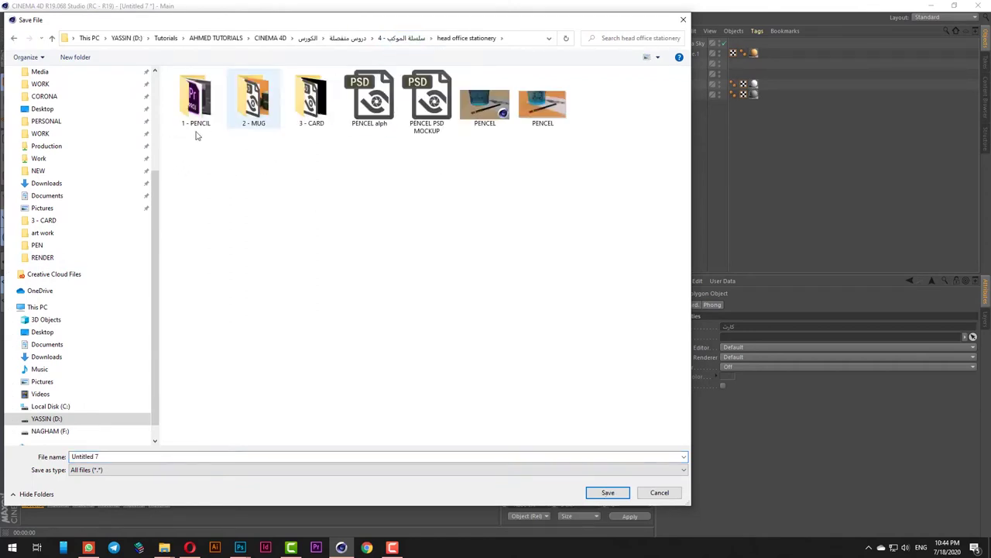
{"action": "double_click", "coordinate": [326, 125]}
{"action": "left_click", "coordinate": [112, 455]}
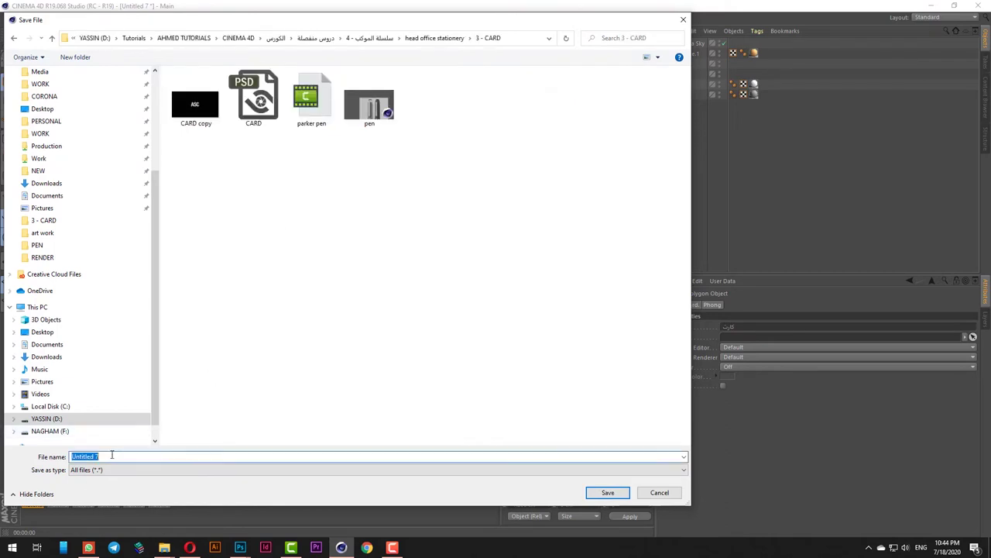
{"action": "type", "text": "CARD"}
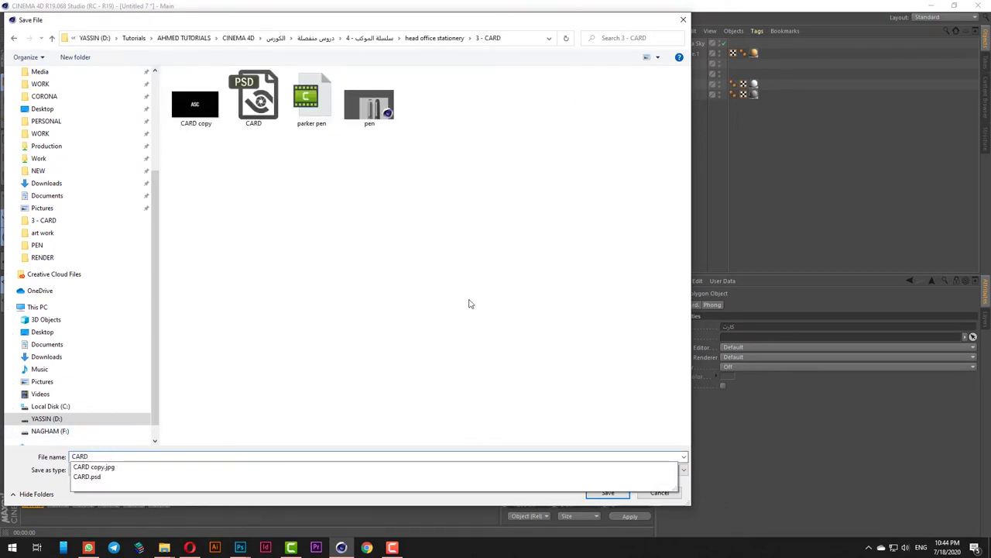
{"action": "left_click", "coordinate": [517, 268]}
{"action": "left_click", "coordinate": [613, 496]}
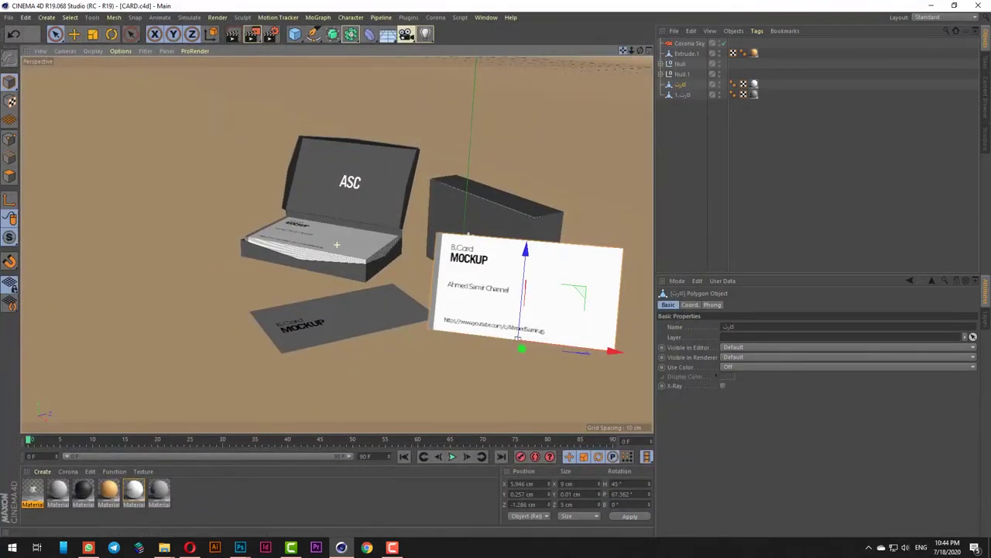
Set the render output size units to cm and the resolution to 200 pixels per inch.
{"action": "left_click", "coordinate": [271, 34]}
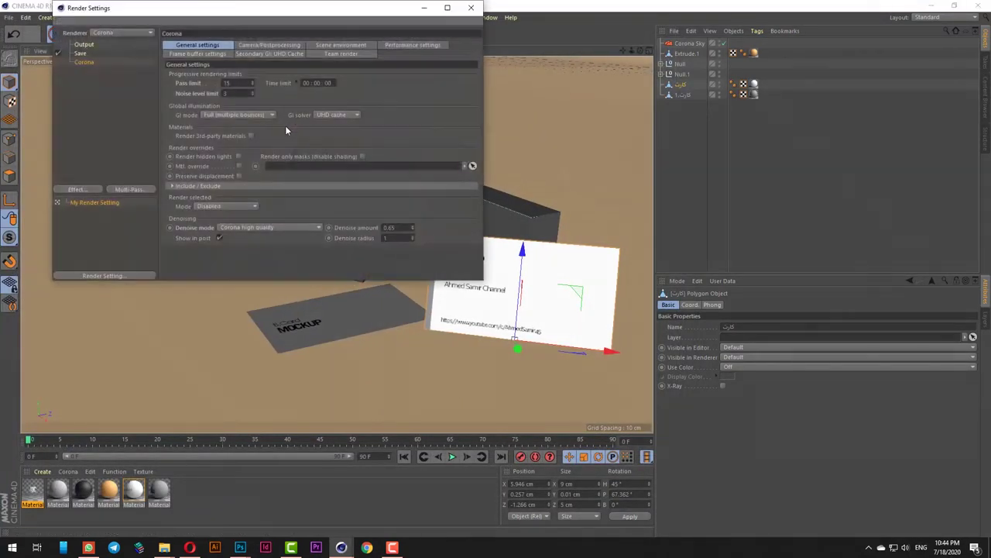
{"action": "left_click", "coordinate": [82, 45]}
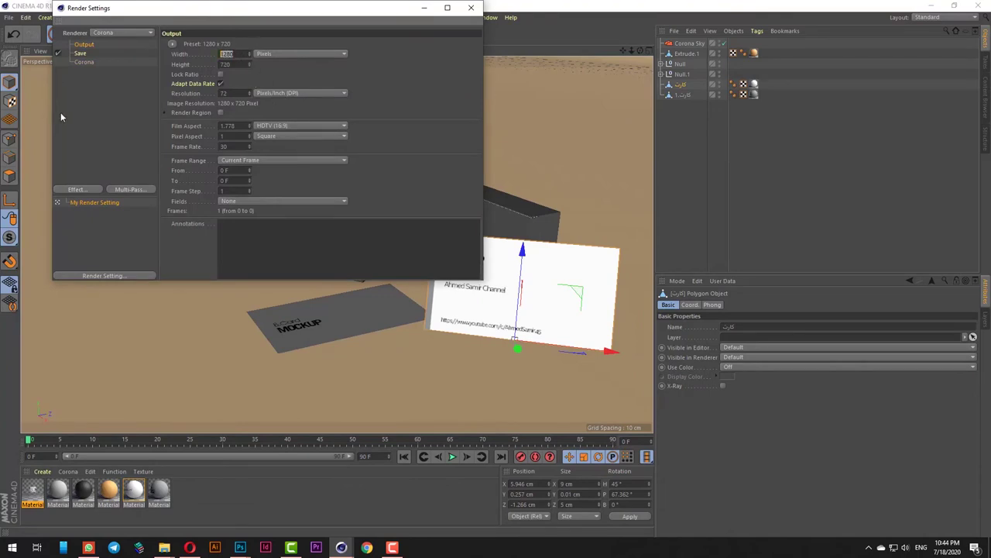
{"action": "left_click", "coordinate": [263, 54]}
{"action": "left_click", "coordinate": [270, 72]}
{"action": "left_click_drag", "start_coordinate": [229, 93], "coordinate": [39, 93]}
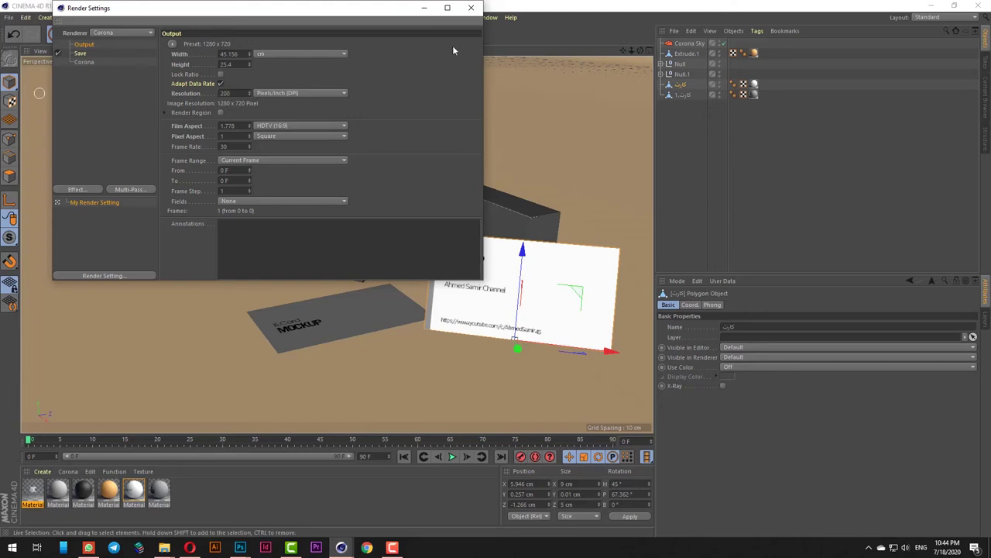
{"action": "left_click", "coordinate": [471, 8]}
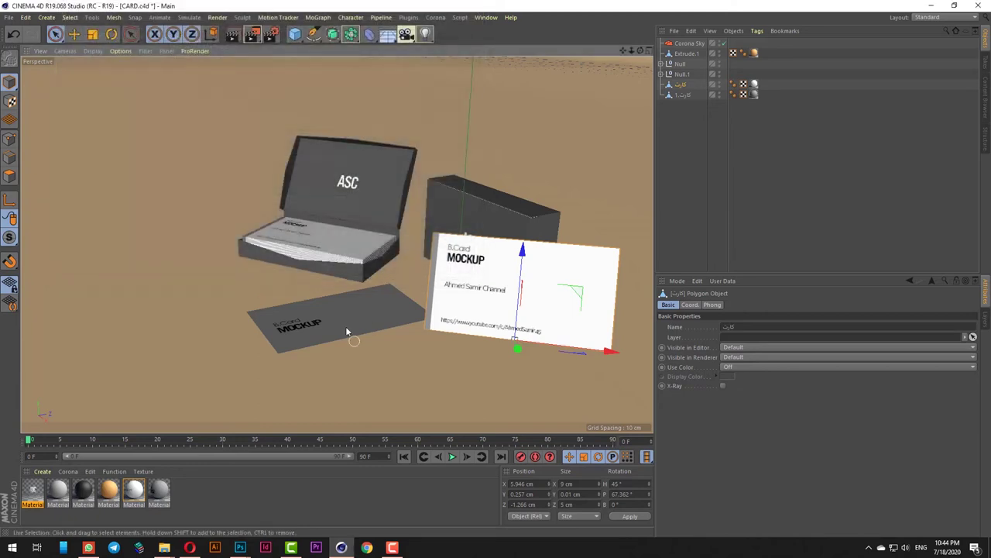
Render the business card scene to the Picture Viewer.
{"action": "left_click", "coordinate": [251, 34]}
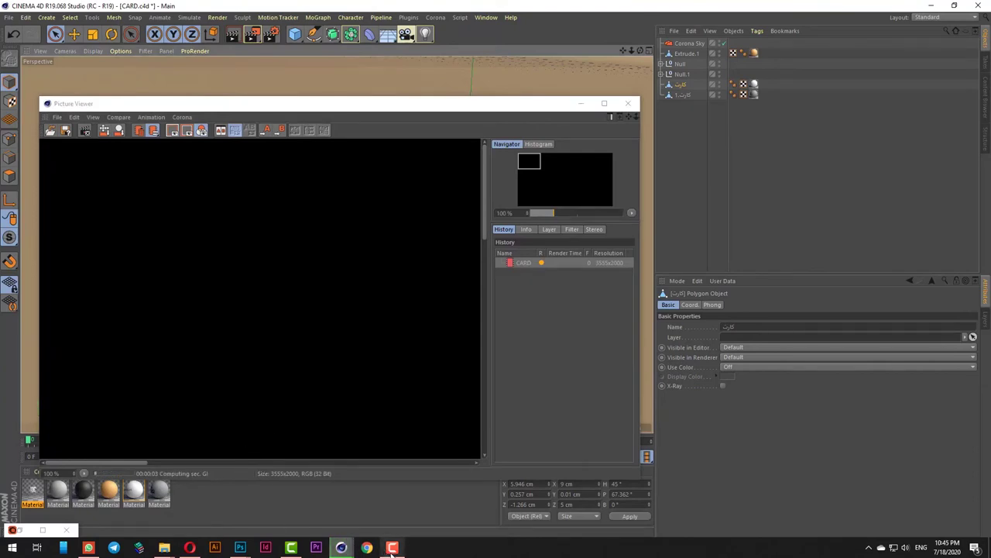
{"action": "mouse_move", "coordinate": [393, 547]}
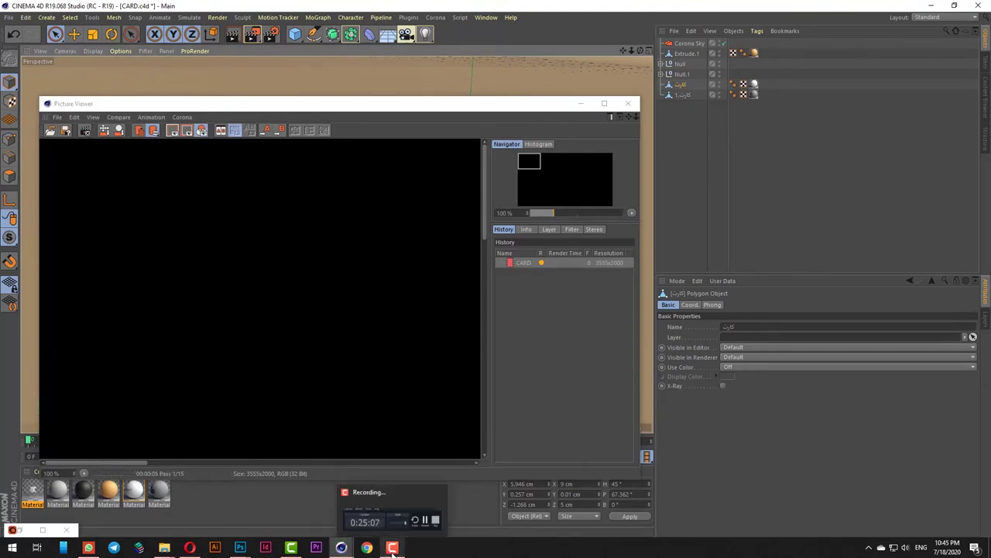
{"action": "left_click", "coordinate": [387, 515]}
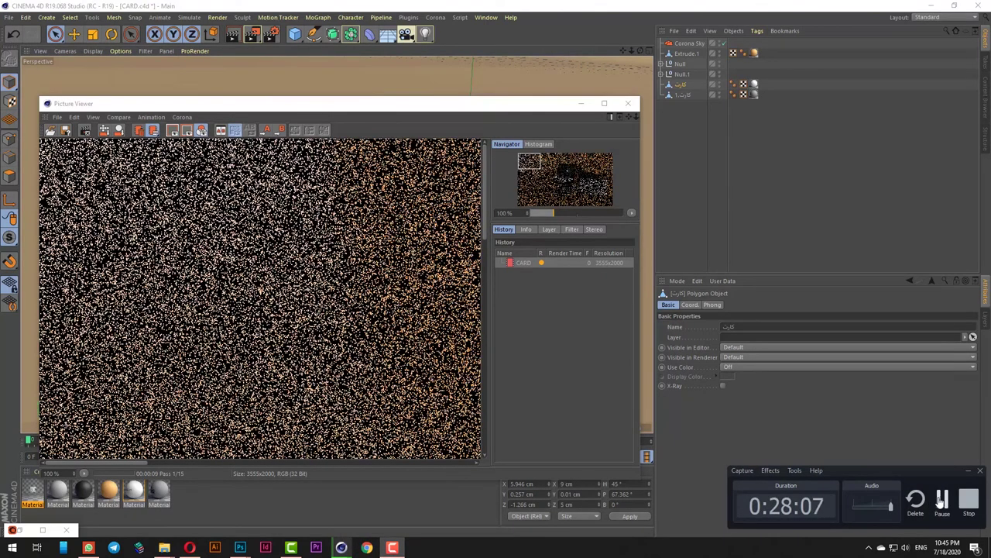
{"action": "left_click", "coordinate": [941, 502]}
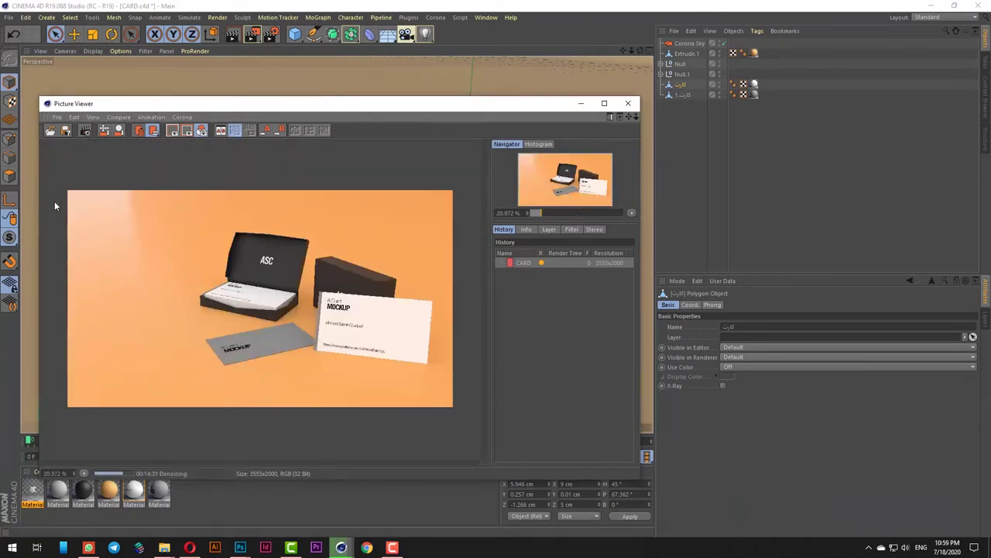
{"action": "left_click", "coordinate": [56, 117]}
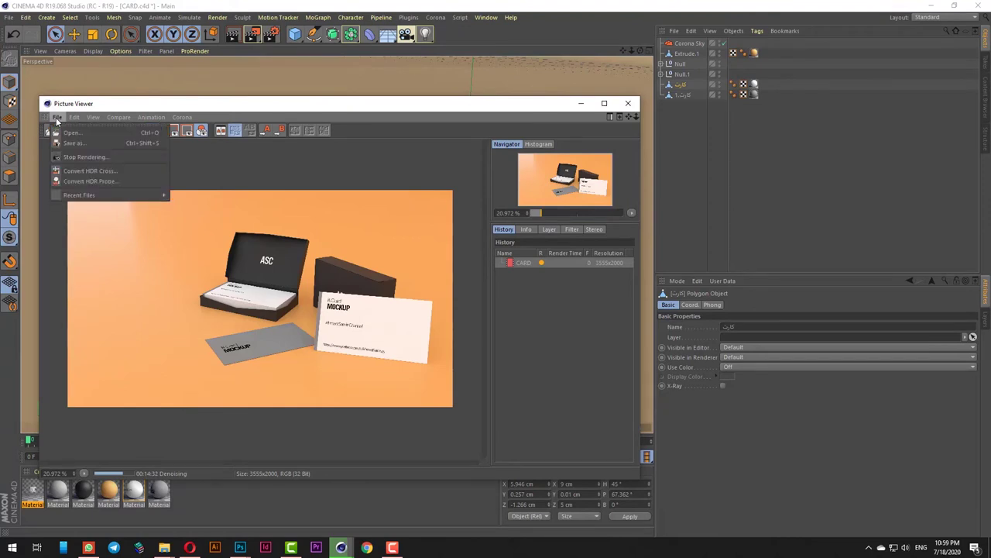
{"action": "left_click", "coordinate": [394, 548]}
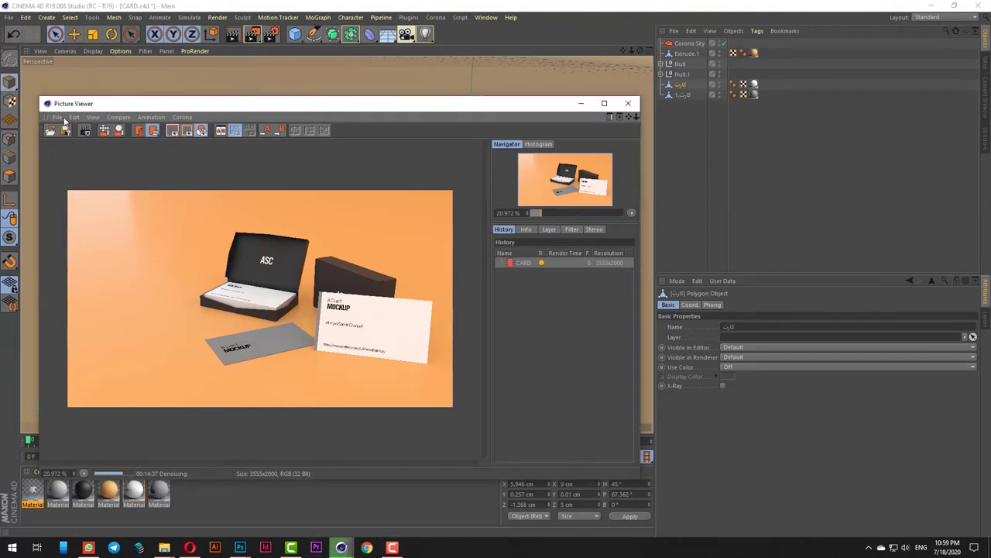
{"action": "left_click", "coordinate": [58, 117]}
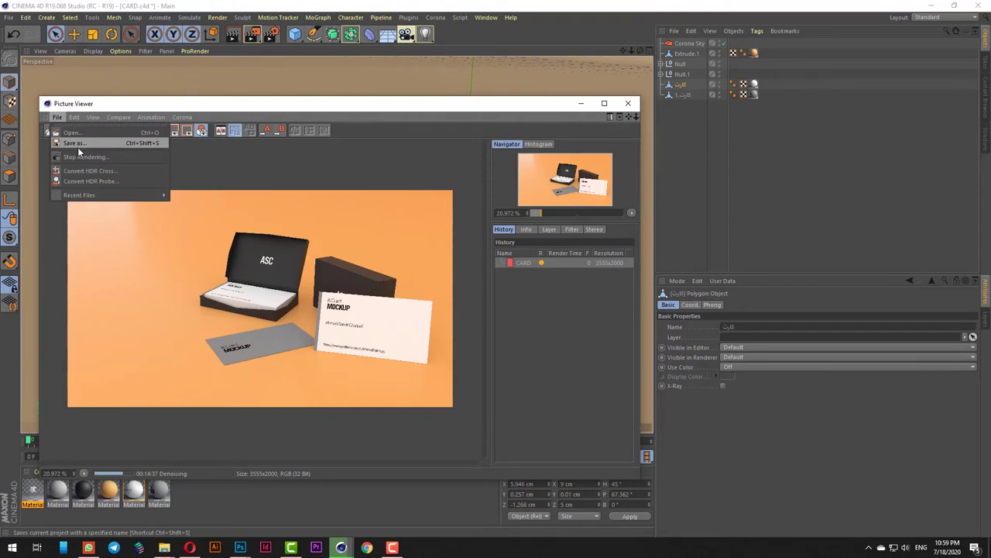
{"action": "left_click", "coordinate": [74, 117]}
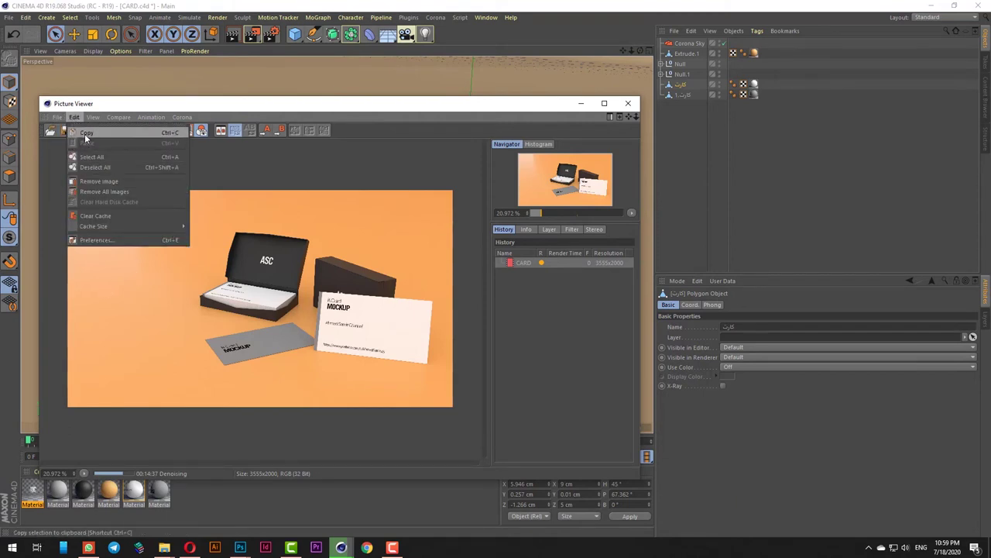
Save the finished render as a JPG still image named CARD in the "3 - CARD" folder.
{"action": "left_click", "coordinate": [51, 117]}
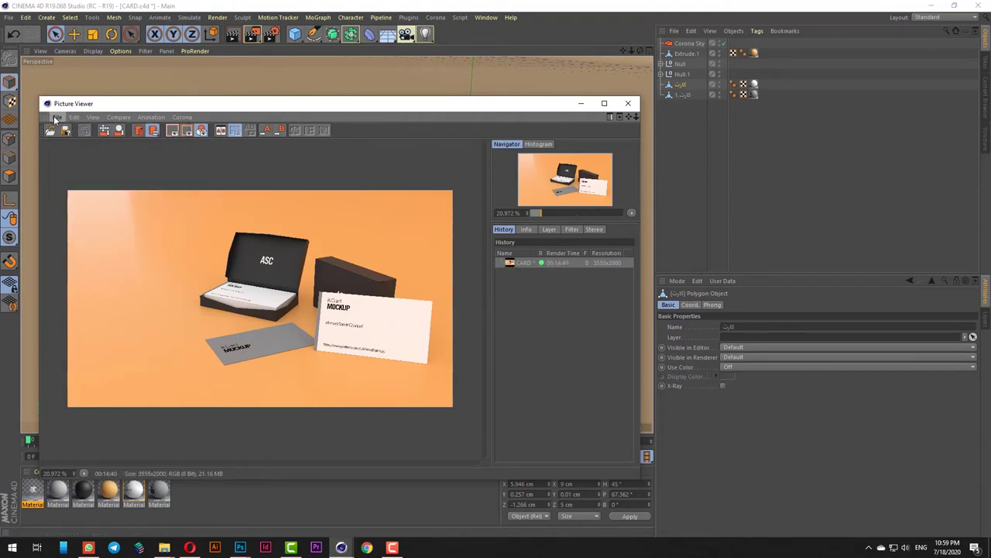
{"action": "left_click", "coordinate": [51, 117]}
{"action": "left_click", "coordinate": [78, 143]}
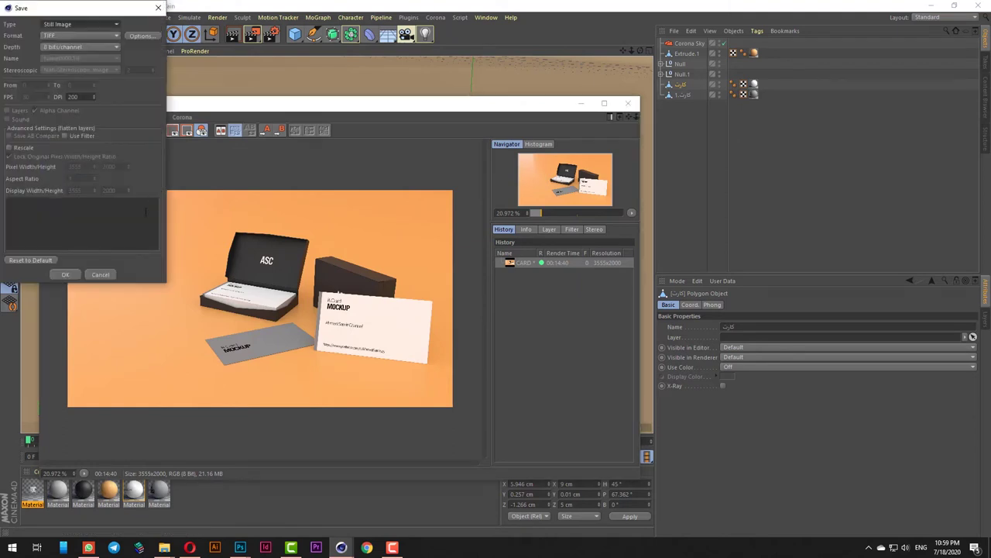
{"action": "left_click", "coordinate": [70, 36]}
{"action": "left_click", "coordinate": [57, 108]}
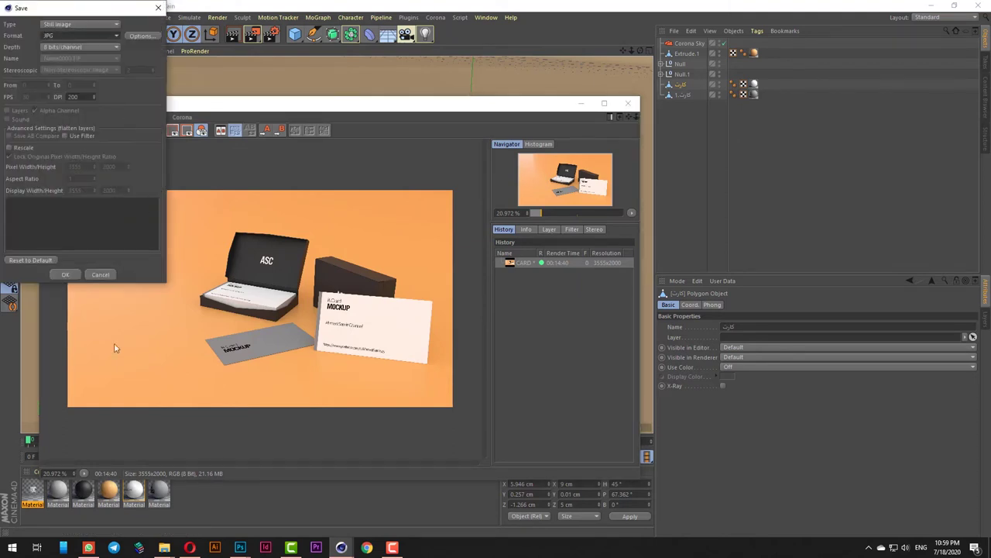
{"action": "left_click", "coordinate": [66, 275]}
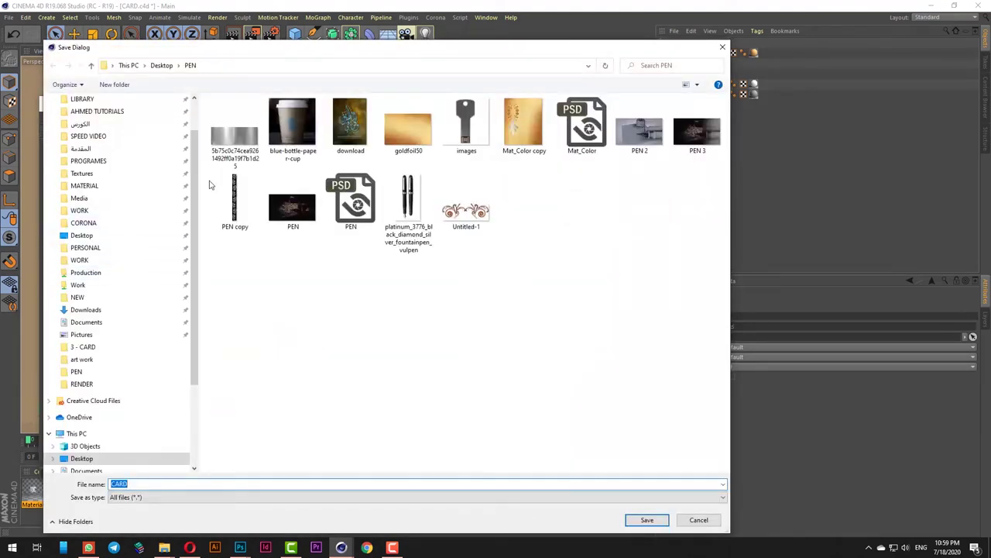
{"action": "left_click", "coordinate": [85, 347]}
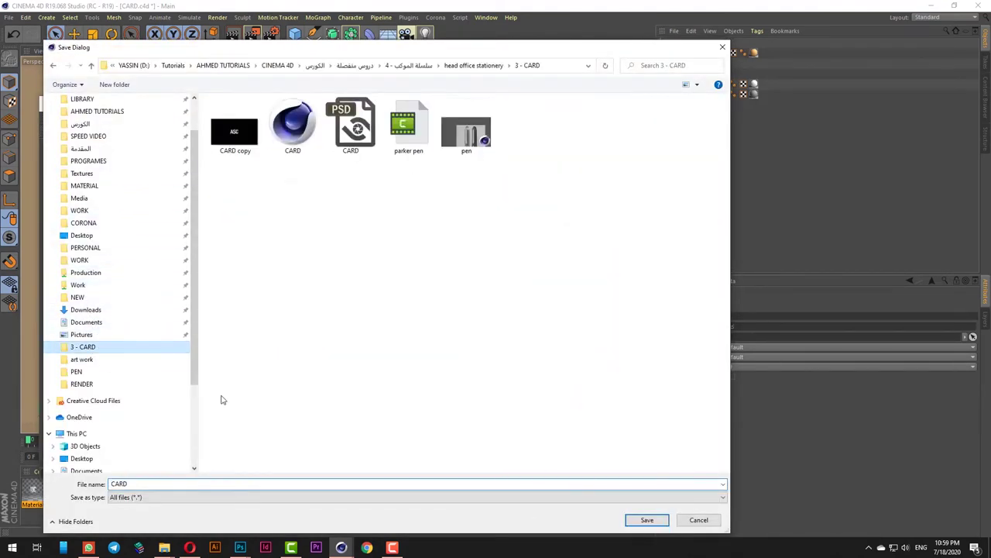
{"action": "left_click", "coordinate": [647, 519]}
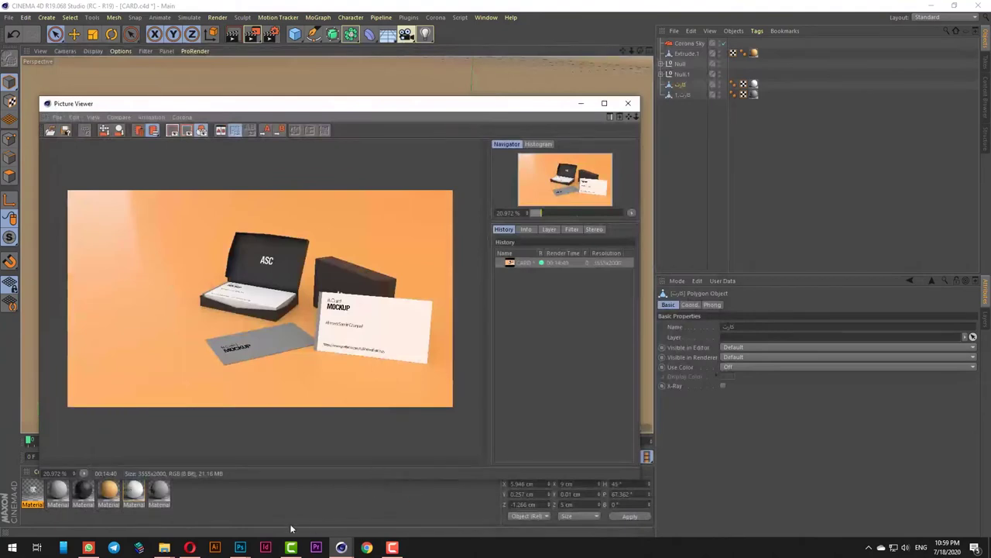
Switch to Photoshop and close the CARD copy document.
{"action": "left_click", "coordinate": [240, 547]}
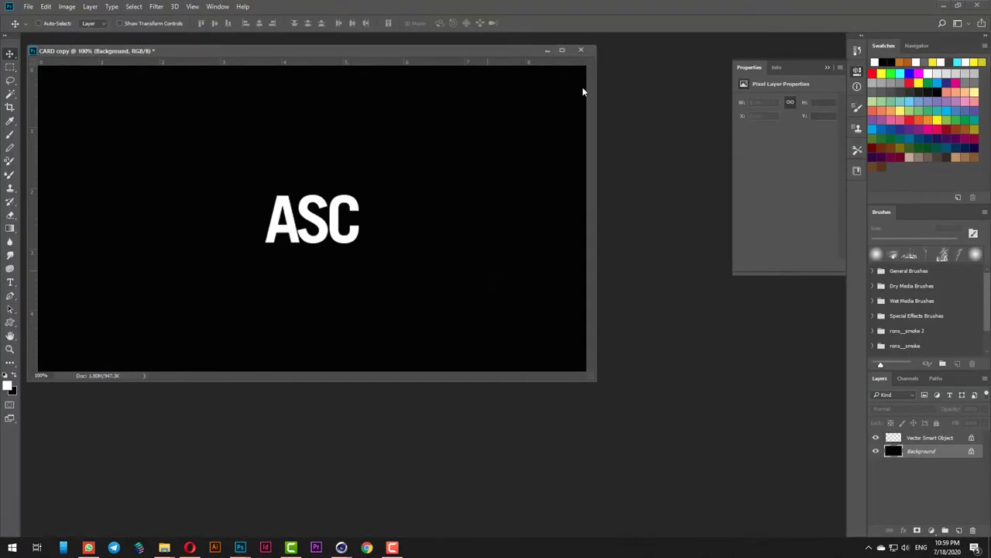
{"action": "left_click", "coordinate": [581, 51]}
{"action": "left_click", "coordinate": [500, 208]}
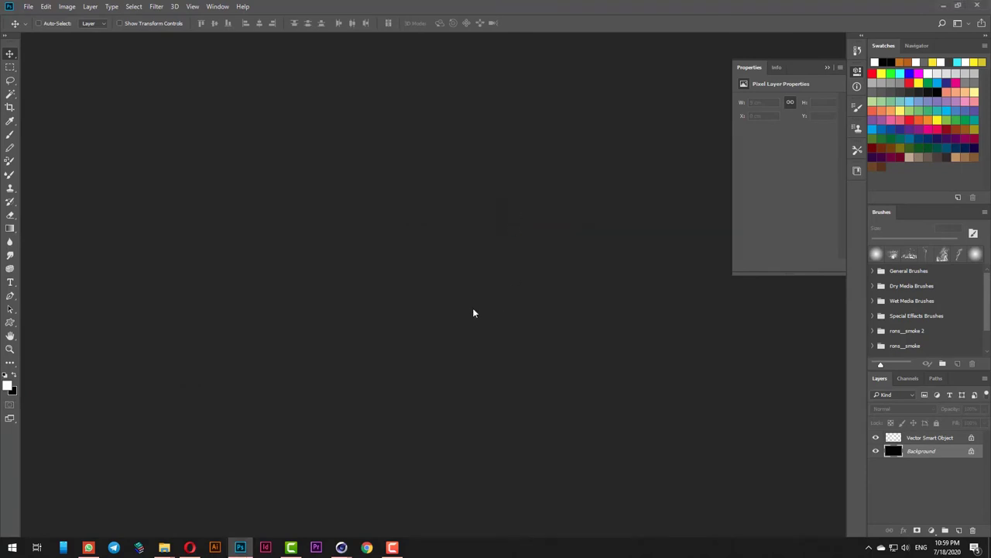
Open the rendered CARD image from the "3 - CARD" folder.
{"action": "key", "text": "ctrl+o"}
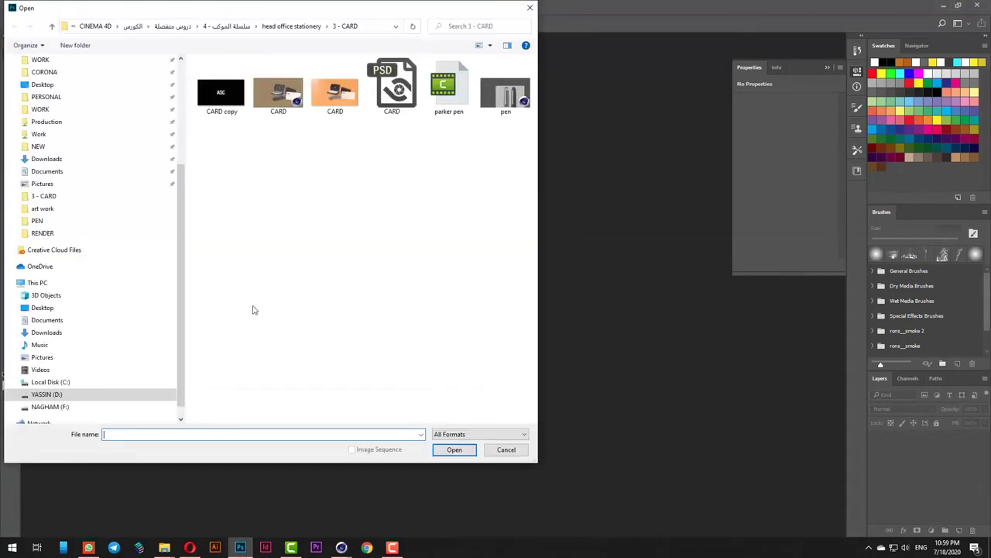
{"action": "left_click", "coordinate": [44, 198]}
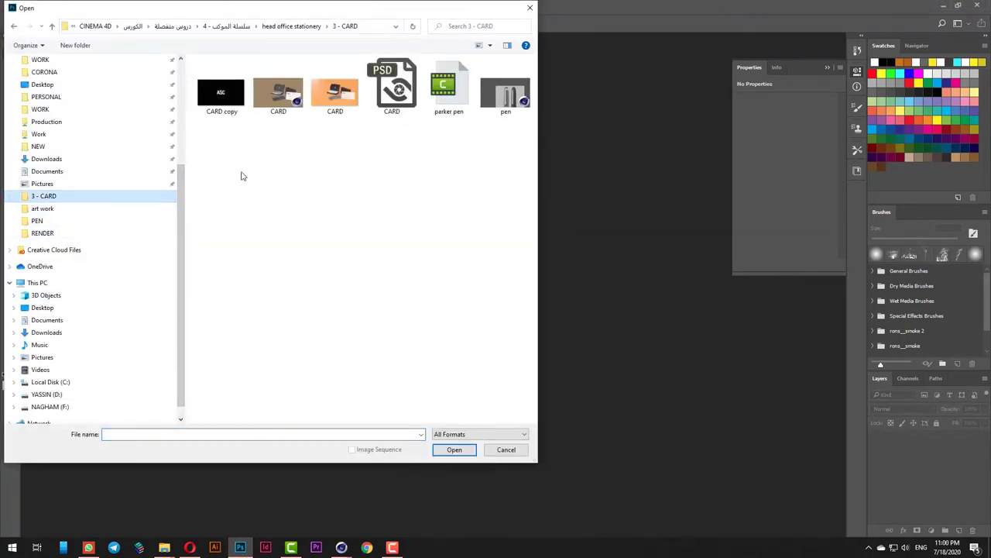
{"action": "double_click", "coordinate": [335, 93]}
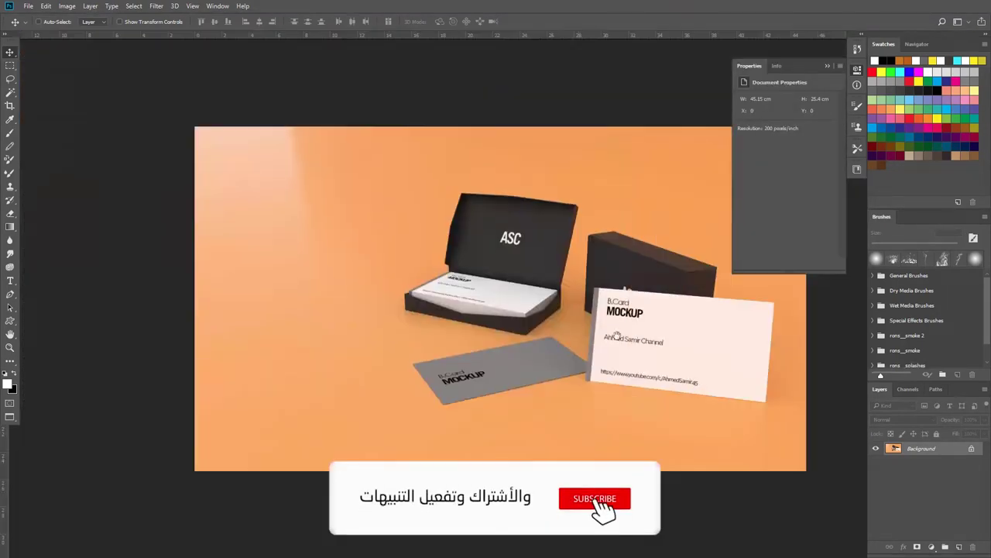
Add a new layer and draw a rectangular selection about 13.3 by 7.7 cm over the standing white card.
{"action": "left_click", "coordinate": [575, 326]}
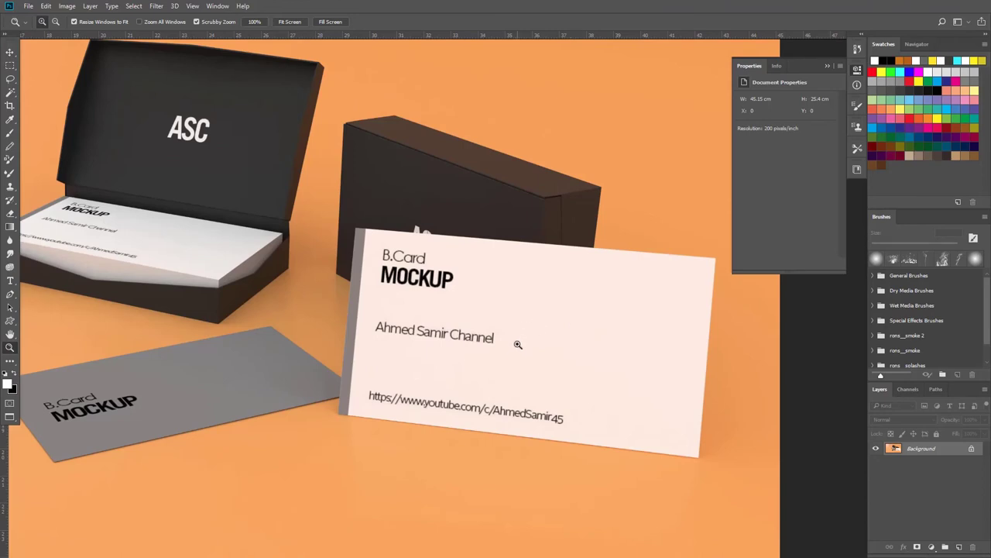
{"action": "left_click_drag", "start_coordinate": [518, 344], "coordinate": [528, 337]}
{"action": "left_click", "coordinate": [959, 547]}
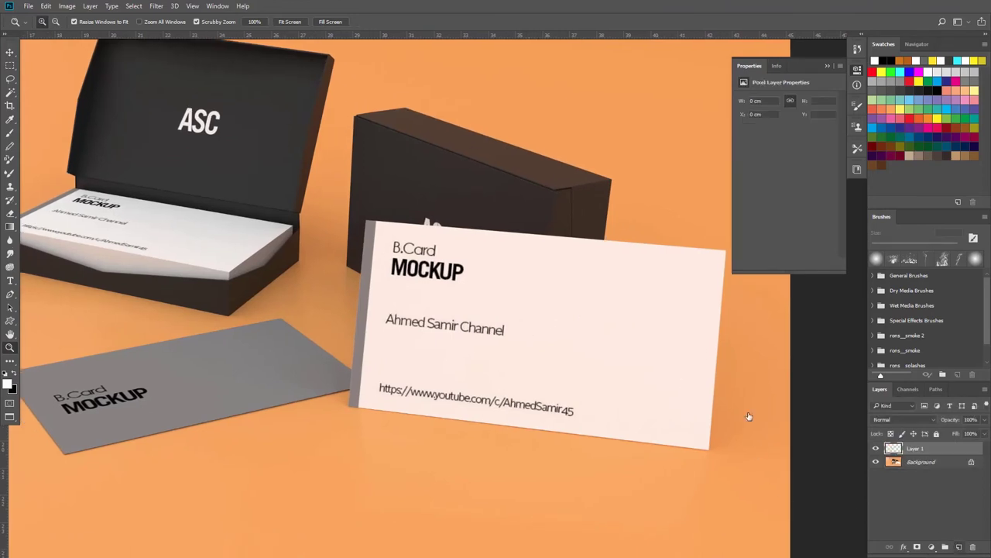
{"action": "key", "text": "m"}
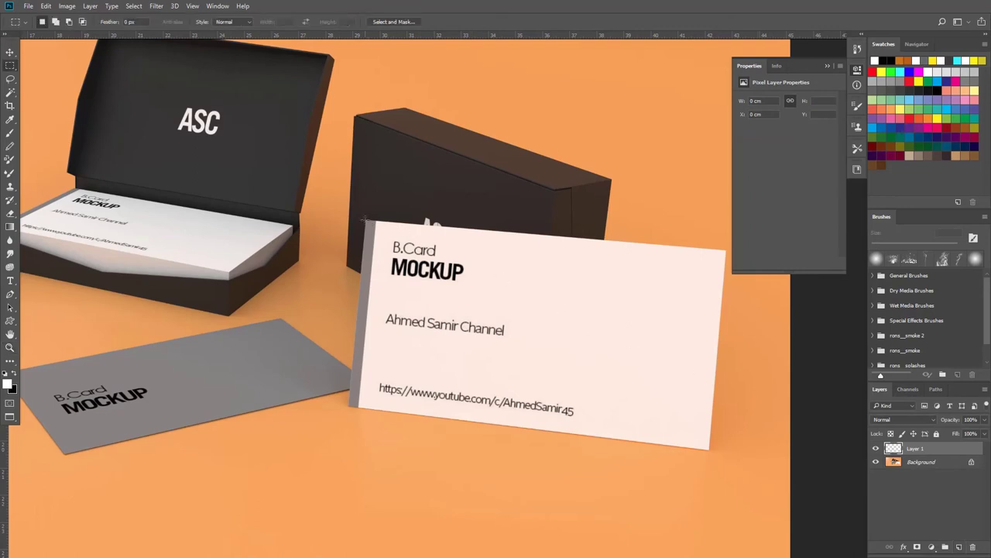
{"action": "left_click_drag", "start_coordinate": [365, 220], "coordinate": [725, 428]}
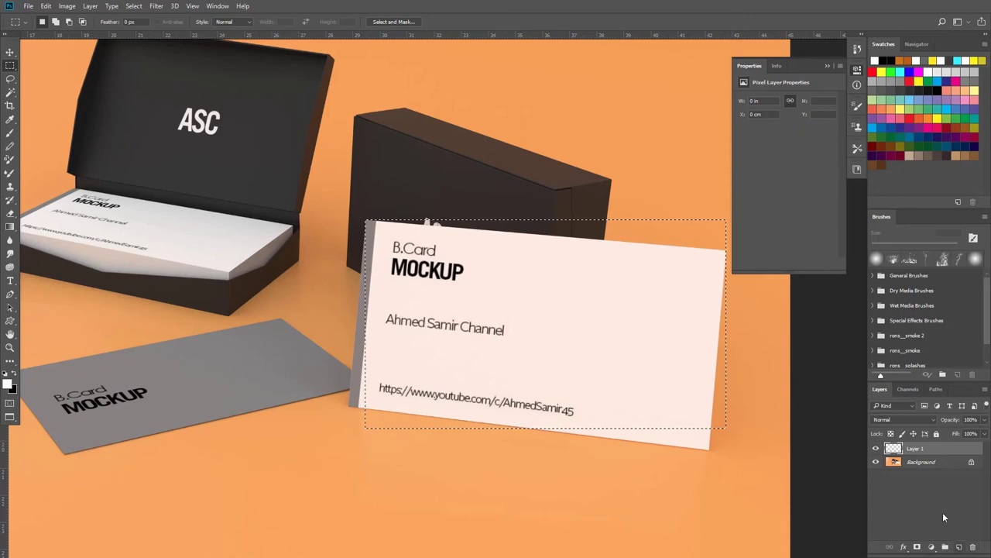
Set the background colour to a bright magenta, fill the selection on the new layer with it and deselect.
{"action": "left_click", "coordinate": [13, 387]}
{"action": "left_click", "coordinate": [145, 177]}
{"action": "left_click", "coordinate": [189, 155]}
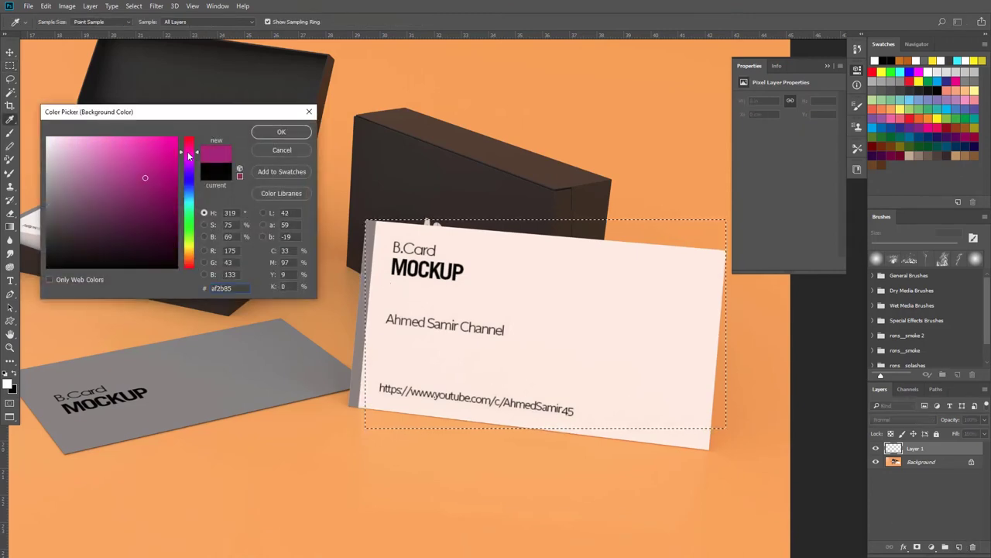
{"action": "left_click", "coordinate": [152, 147]}
{"action": "left_click", "coordinate": [281, 132]}
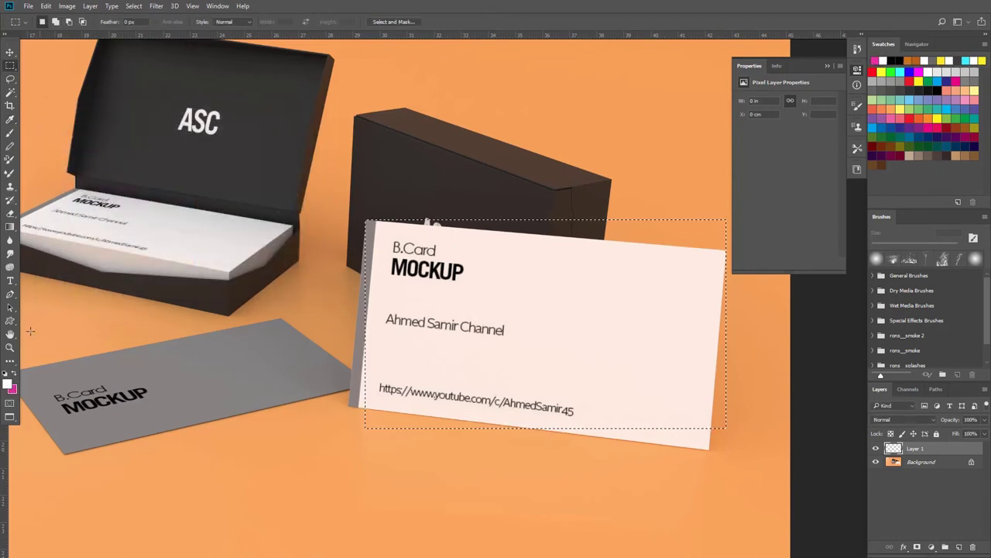
{"action": "key", "text": "ctrl+BackSpace"}
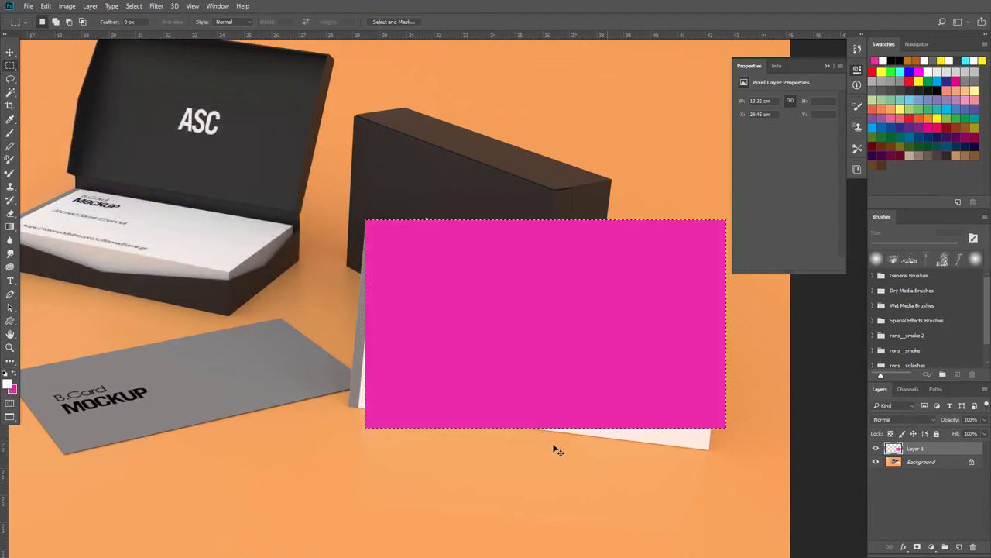
{"action": "key", "text": "ctrl+d"}
Convert the magenta rectangle layer to a smart object and set its opacity to 50%.
{"action": "right_click", "coordinate": [924, 450]}
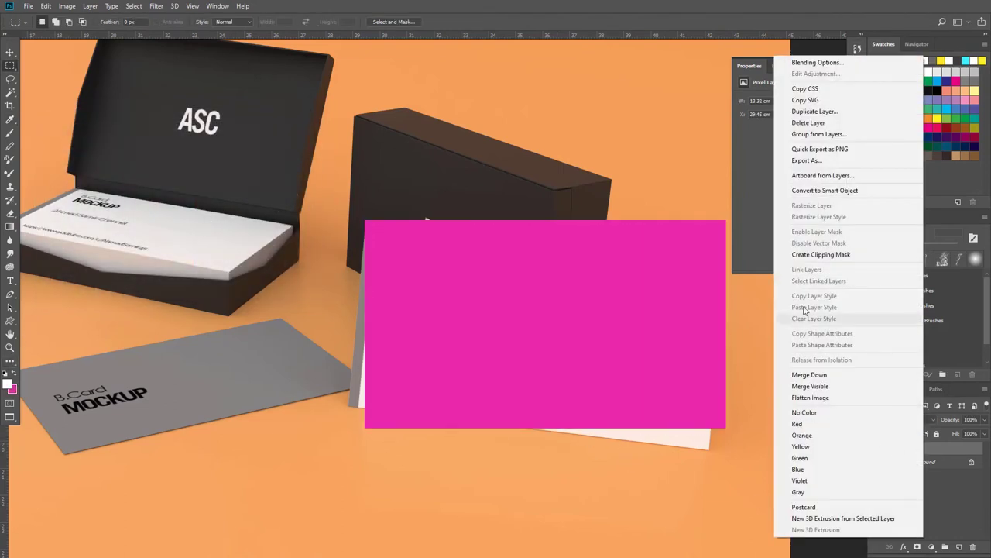
{"action": "left_click", "coordinate": [810, 192]}
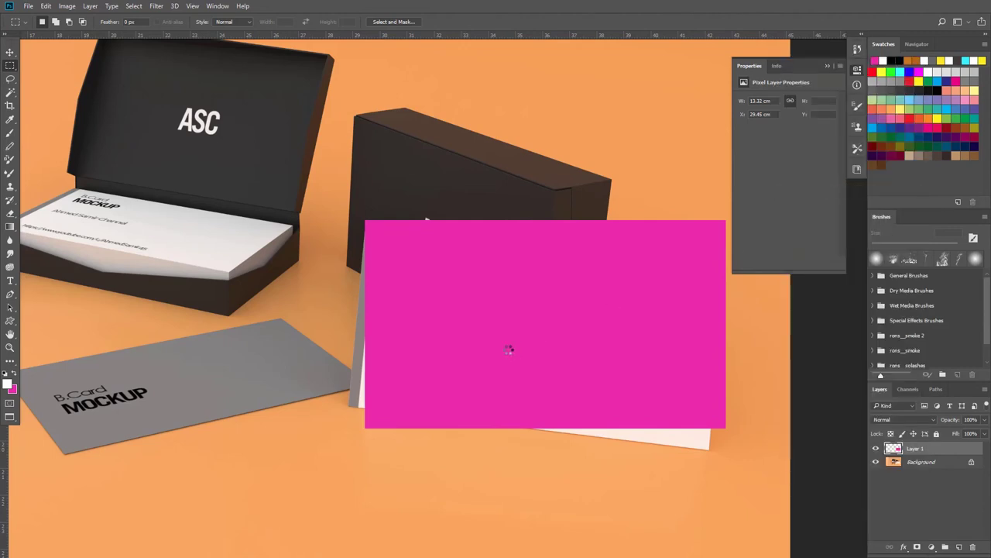
{"action": "key", "text": "v"}
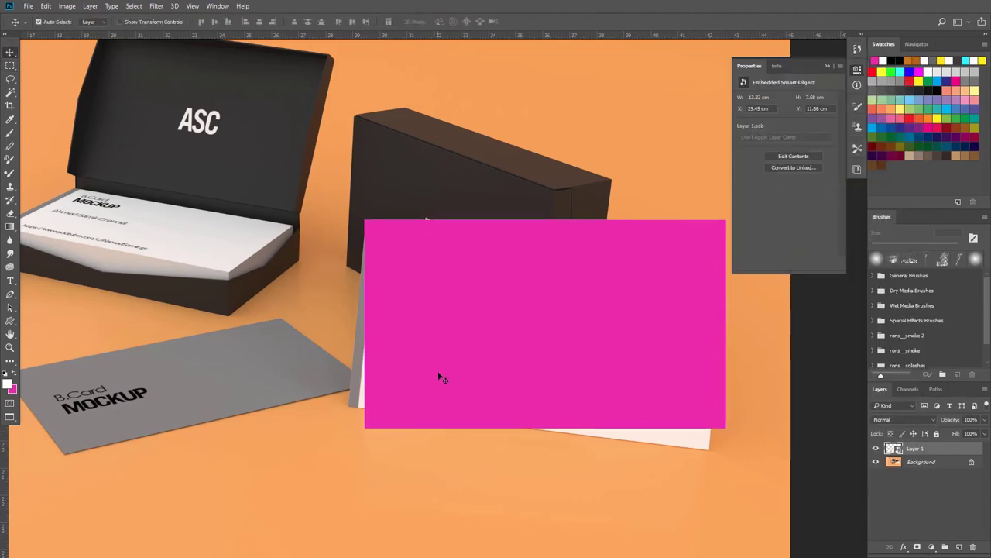
{"action": "key", "text": "ctrl+t"}
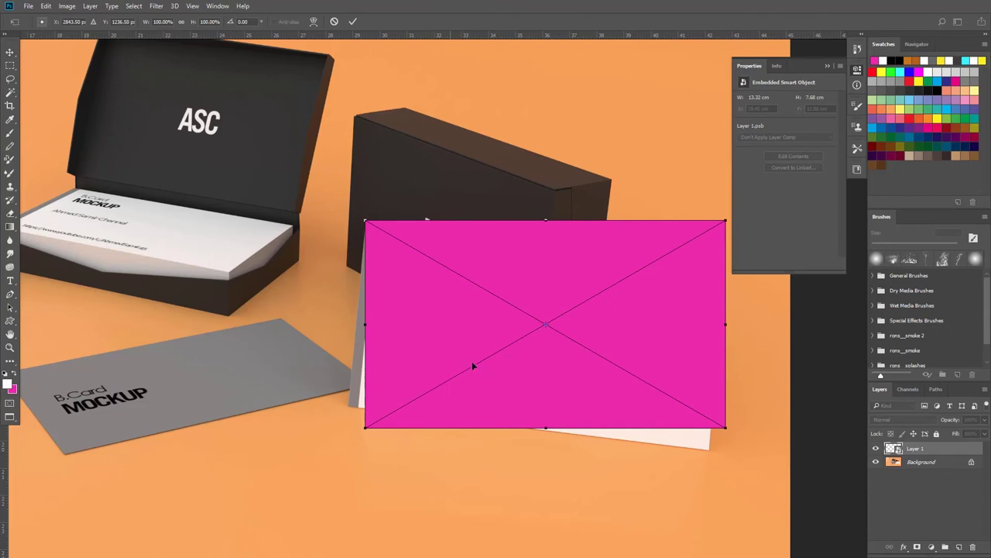
{"action": "key", "text": "Return"}
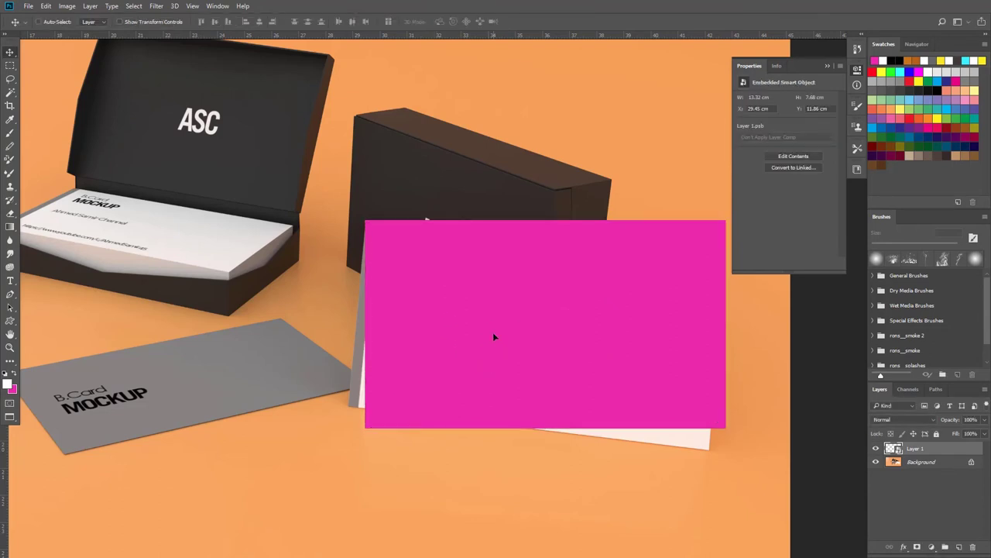
{"action": "key", "text": "5"}
Skew the magenta smart object so its four corners roughly match the corners of the standing white card.
{"action": "key", "text": "ctrl+t"}
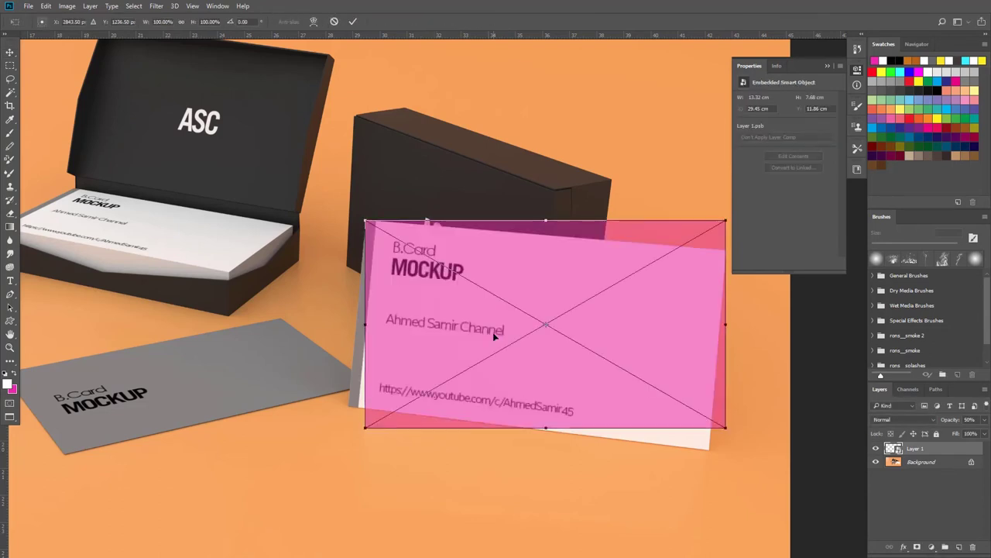
{"action": "right_click", "coordinate": [495, 335]}
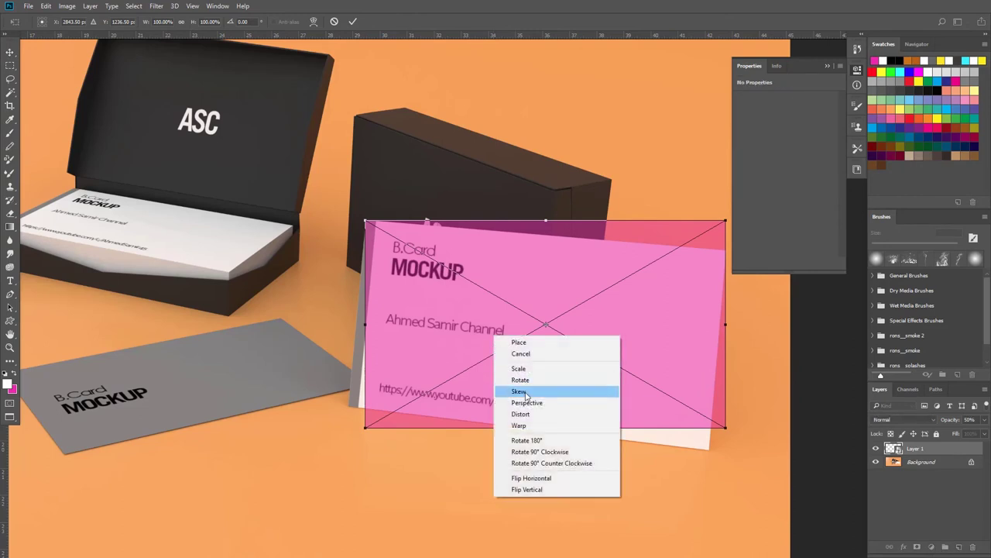
{"action": "left_click", "coordinate": [520, 391]}
{"action": "left_click_drag", "start_coordinate": [367, 431], "coordinate": [351, 408]}
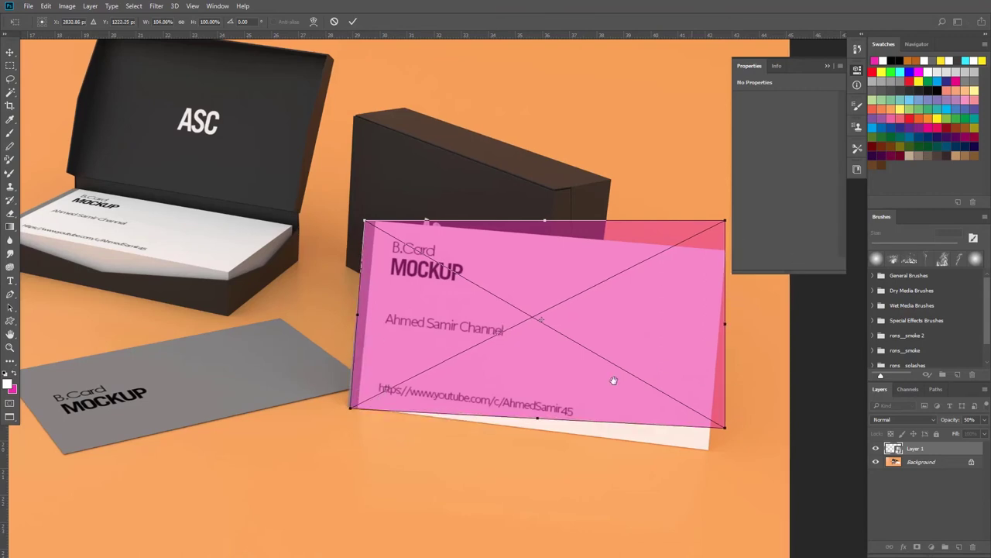
{"action": "left_click_drag", "start_coordinate": [692, 360], "coordinate": [602, 380]}
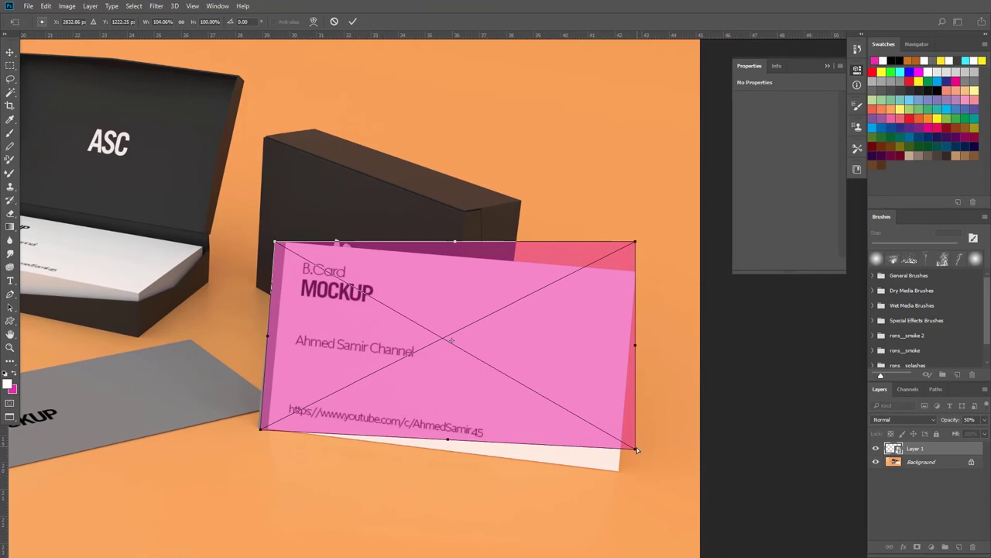
{"action": "left_click_drag", "start_coordinate": [637, 449], "coordinate": [618, 469]}
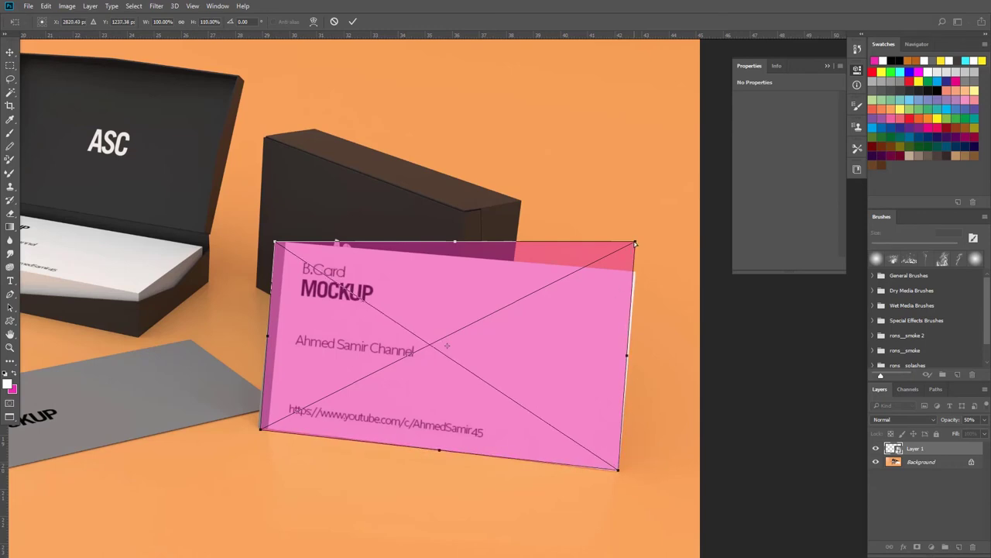
{"action": "left_click_drag", "start_coordinate": [635, 244], "coordinate": [636, 275]}
{"action": "left_click_drag", "start_coordinate": [278, 349], "coordinate": [346, 351]}
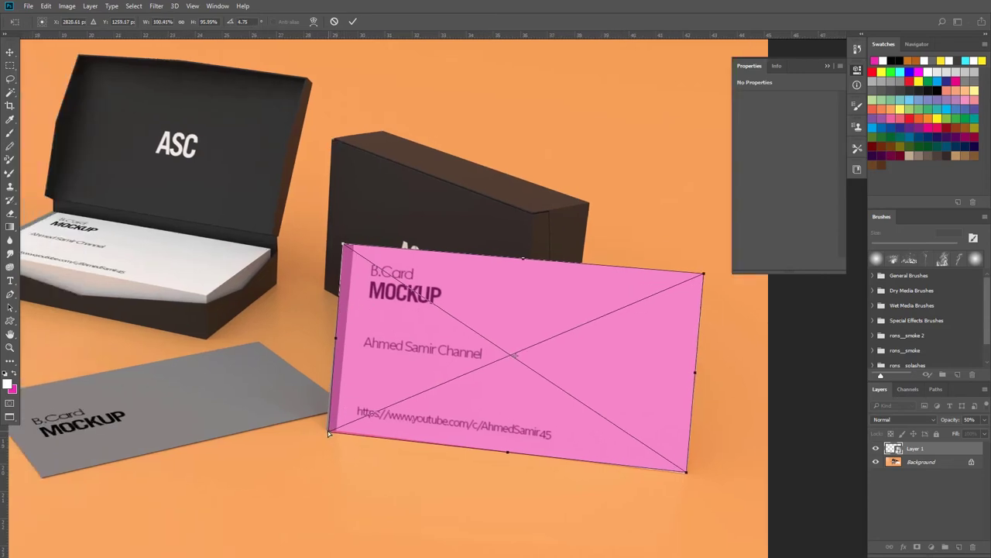
{"action": "left_click_drag", "start_coordinate": [328, 434], "coordinate": [419, 402]}
{"action": "key", "text": "Return"}
Fine-tune the skewed corners of the magenta smart object at close range to fit the white card's edges exactly, and apply the transform.
{"action": "key", "text": "z"}
{"action": "key", "text": "ctrl+t"}
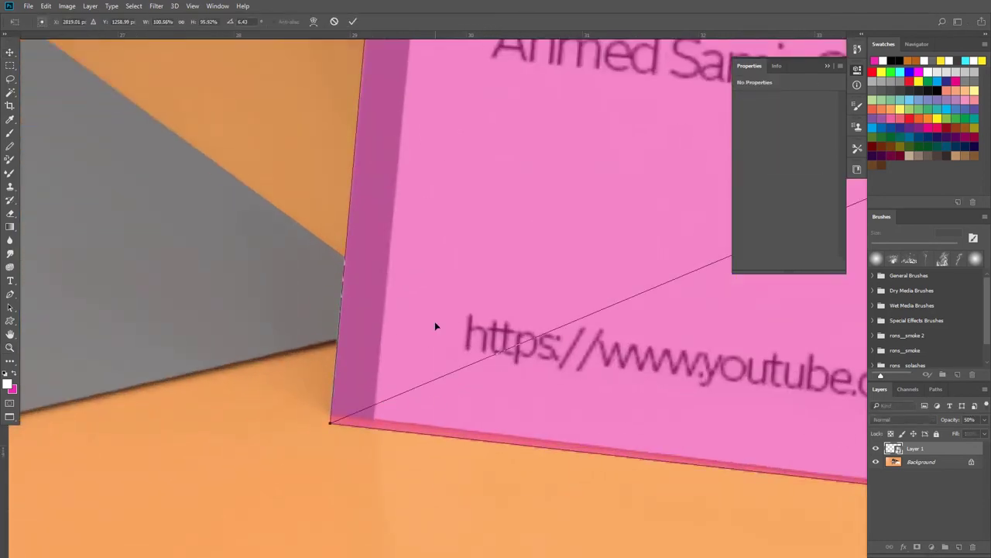
{"action": "right_click", "coordinate": [435, 326]}
{"action": "left_click", "coordinate": [457, 379]}
{"action": "left_click_drag", "start_coordinate": [333, 426], "coordinate": [327, 417]}
{"action": "scroll", "coordinate": [367, 434], "scroll_direction": "up", "scroll_amount": 10}
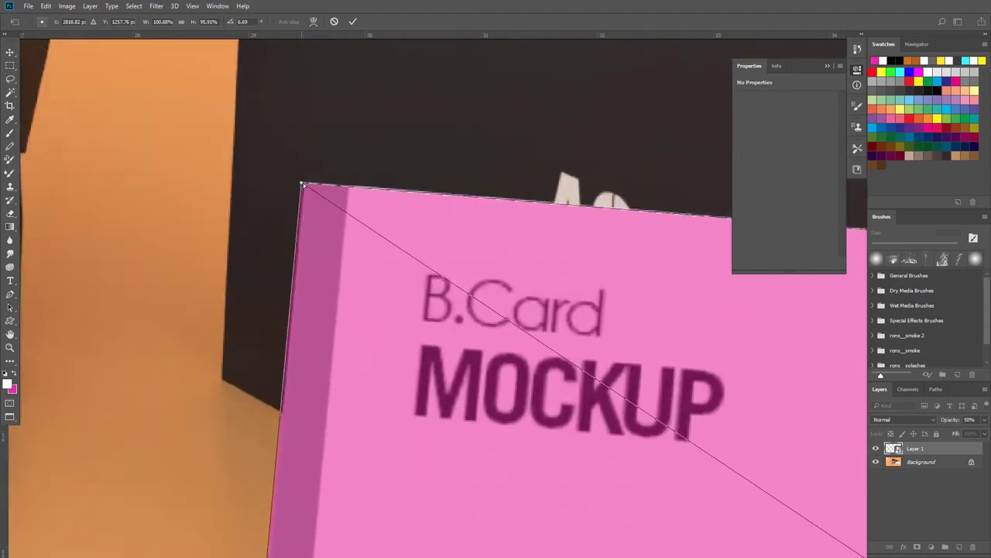
{"action": "left_click_drag", "start_coordinate": [491, 270], "coordinate": [230, 268]}
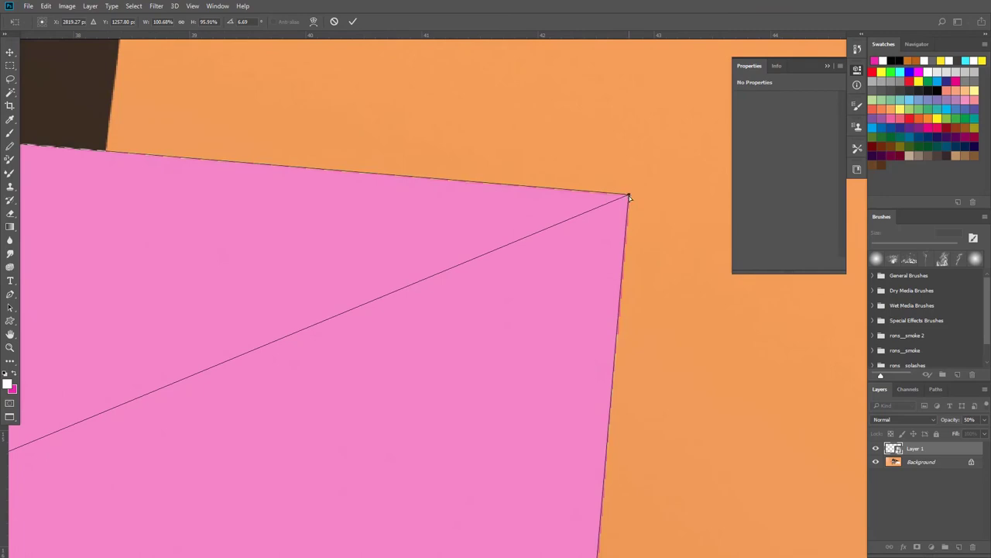
{"action": "scroll", "coordinate": [574, 168], "scroll_direction": "down", "scroll_amount": 10}
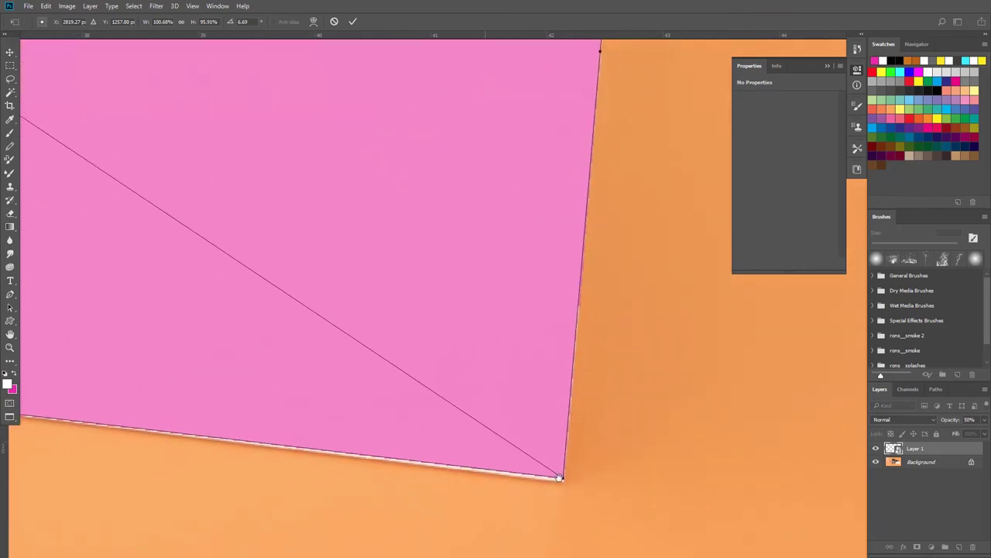
{"action": "left_click_drag", "start_coordinate": [562, 481], "coordinate": [559, 483]}
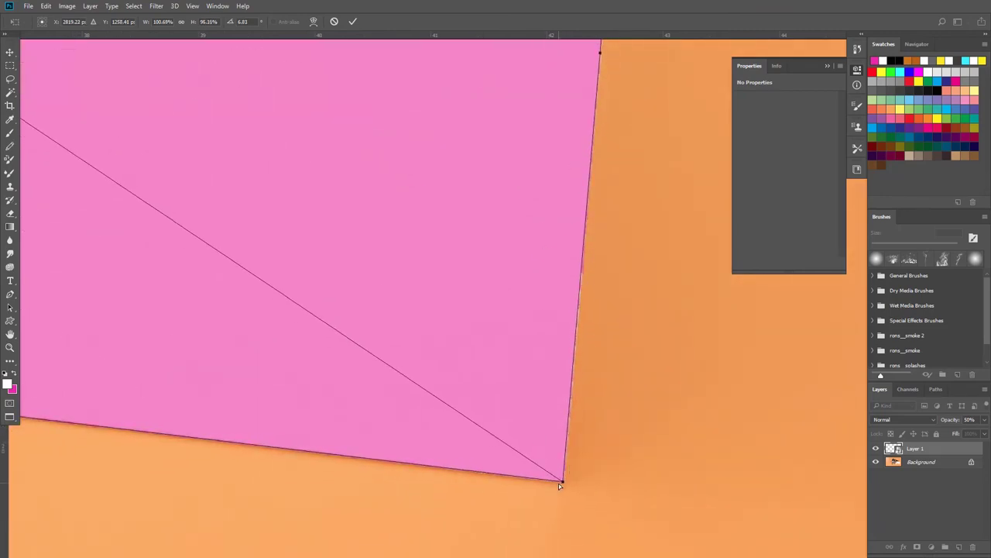
{"action": "key", "text": "Return"}
{"action": "key", "text": "z"}
{"action": "left_click_drag", "start_coordinate": [476, 347], "coordinate": [500, 337], "text": "alt"}
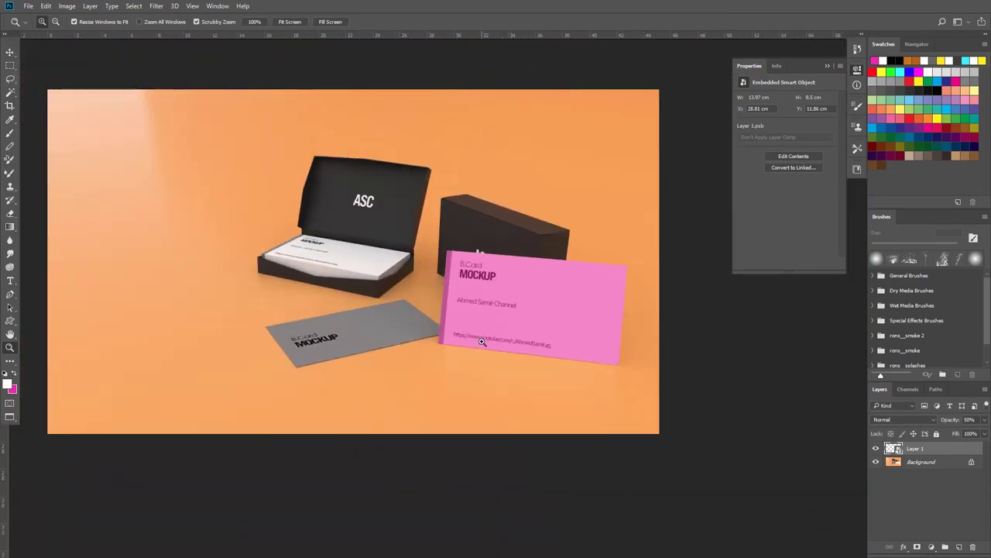
Rename the standing card's smart object layer to "الوجهة".
{"action": "double_click", "coordinate": [915, 449]}
{"action": "type", "text": "H"}
{"action": "type", "text": "الوجهة"}
{"action": "left_click", "coordinate": [789, 508]}
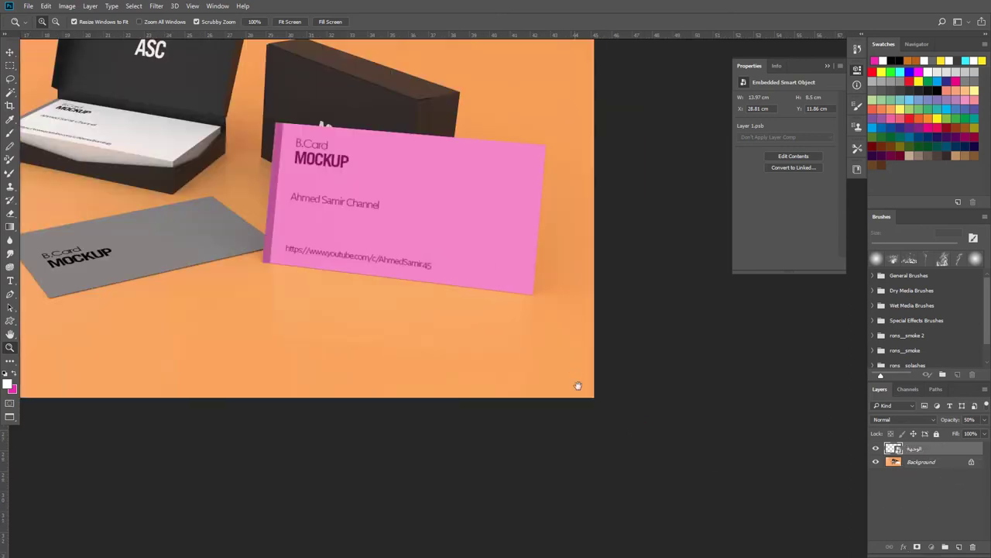
Select a rectangle over the grey card lying on the floor, fill it with magenta on a new layer and deselect.
{"action": "left_click_drag", "start_coordinate": [360, 308], "coordinate": [597, 352]}
{"action": "left_click", "coordinate": [400, 304]}
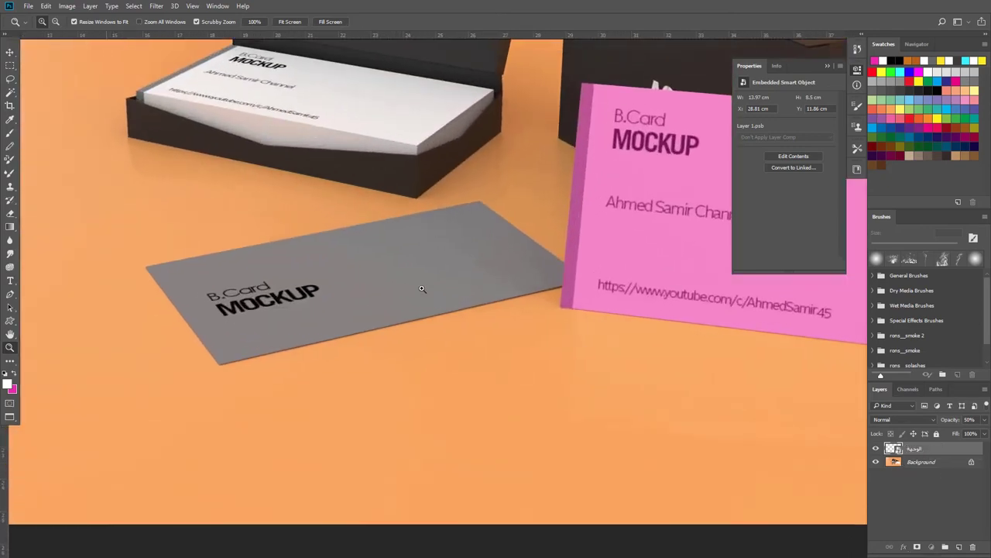
{"action": "key", "text": "m"}
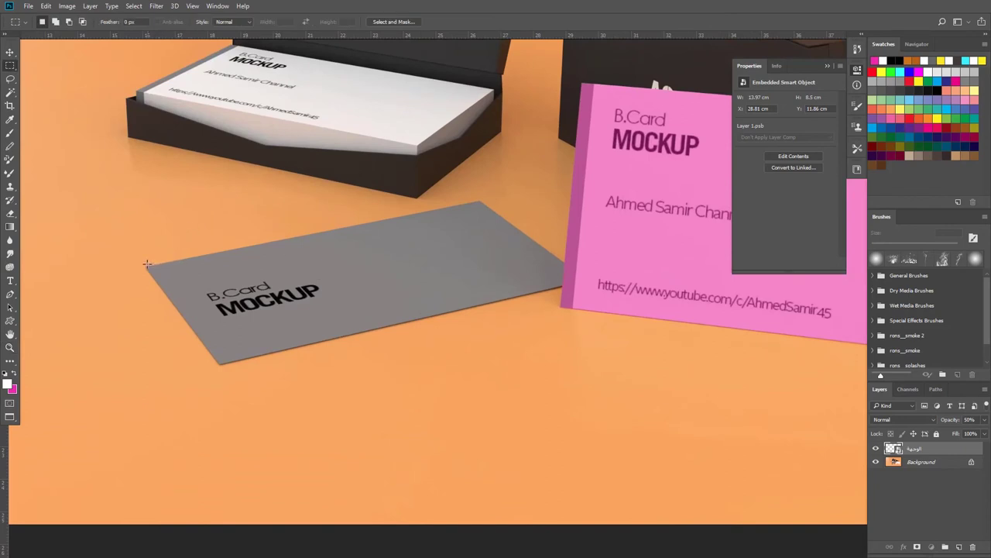
{"action": "left_click_drag", "start_coordinate": [147, 264], "coordinate": [562, 430]}
{"action": "left_click", "coordinate": [959, 547]}
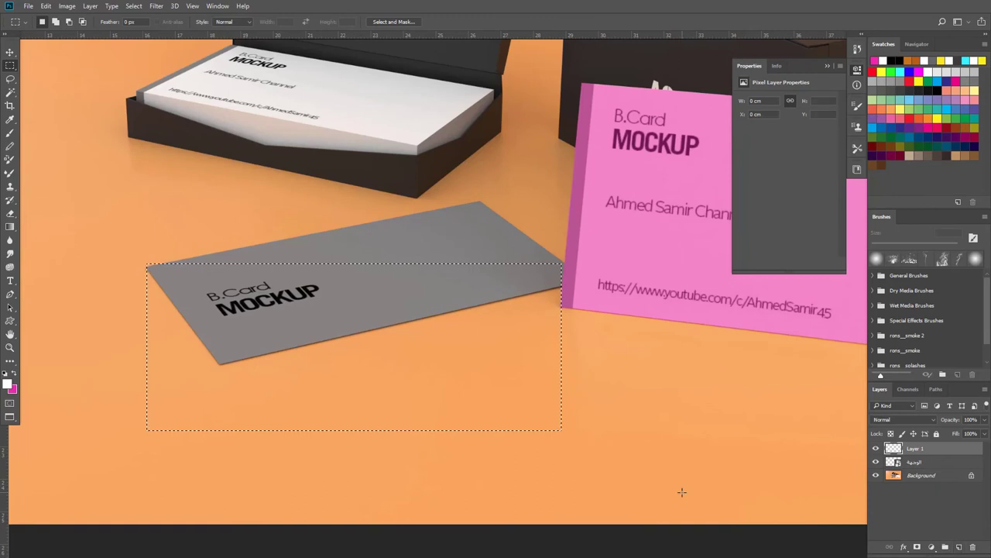
{"action": "key", "text": "alt+BackSpace"}
{"action": "key", "text": "ctrl+d"}
Return the new magenta rectangle to 100% opacity after trying 30%, and convert it to a smart object.
{"action": "key", "text": "3"}
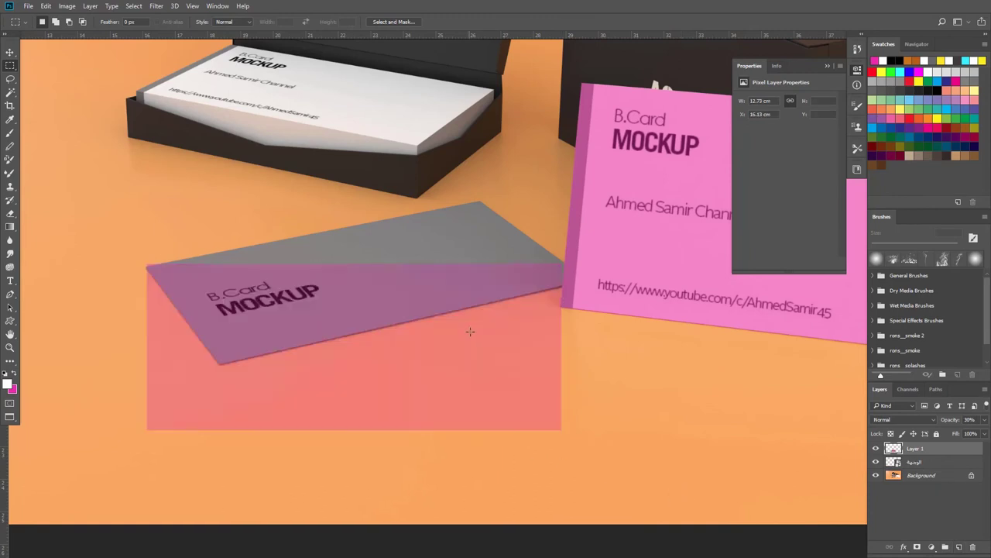
{"action": "key", "text": "v"}
{"action": "key", "text": "0"}
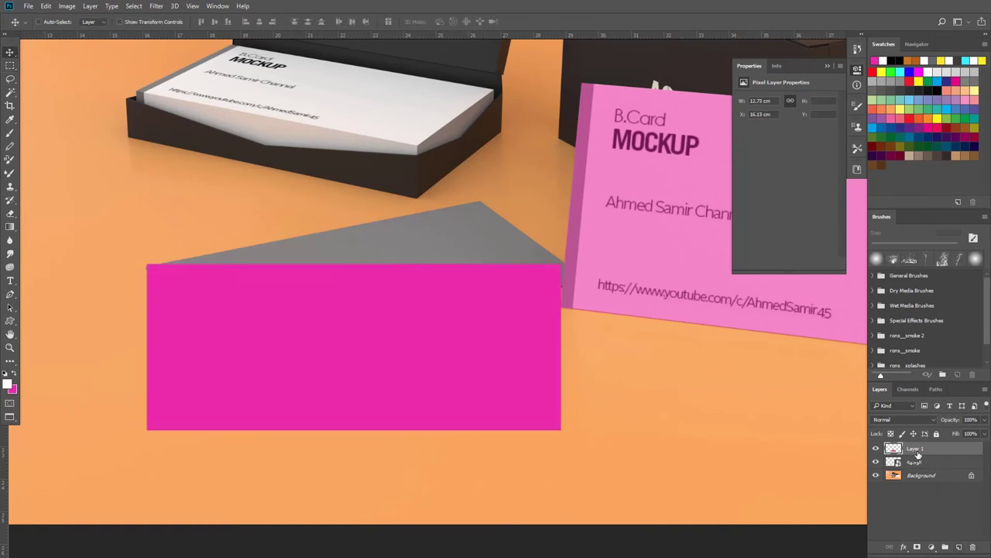
{"action": "right_click", "coordinate": [917, 453]}
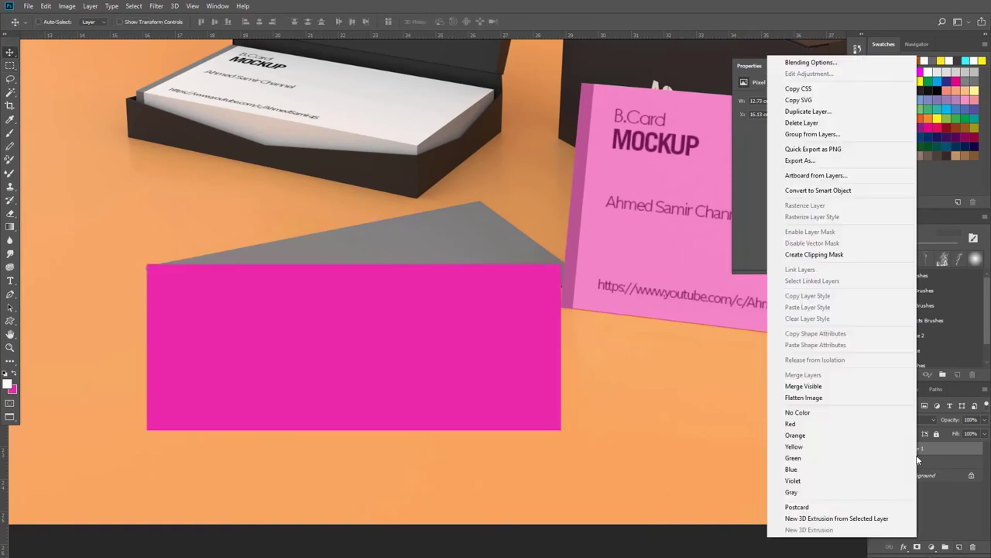
{"action": "left_click", "coordinate": [818, 189]}
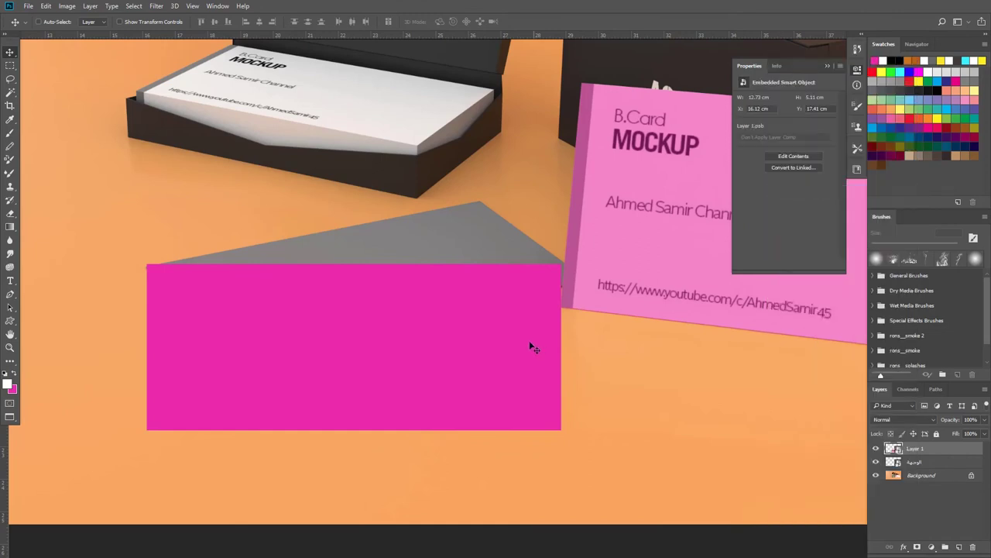
Set the smart object's opacity to 50% and skew it so its corners roughly match the grey lying card.
{"action": "key", "text": "ctrl+t"}
{"action": "right_click", "coordinate": [458, 304]}
{"action": "left_click", "coordinate": [486, 357]}
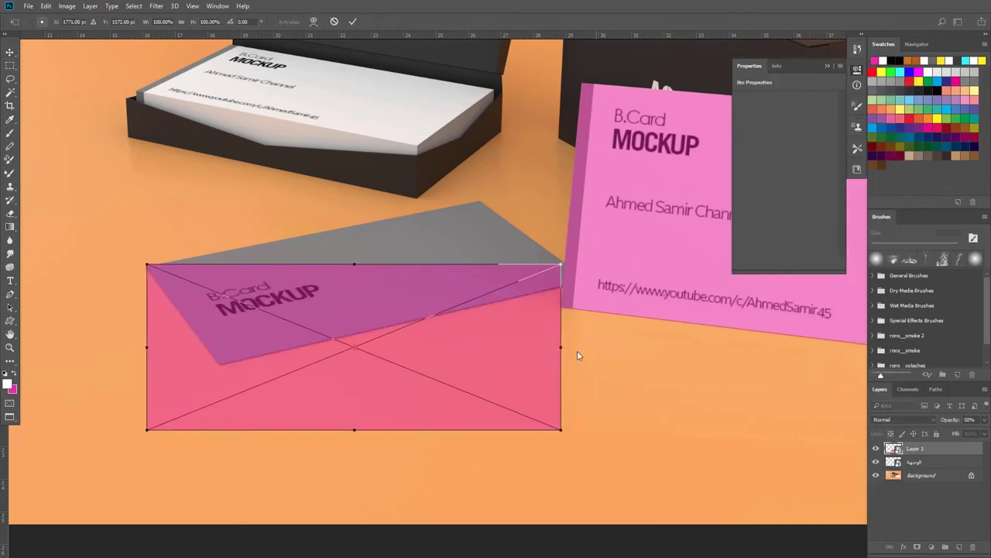
{"action": "left_click_drag", "start_coordinate": [563, 351], "coordinate": [517, 267]}
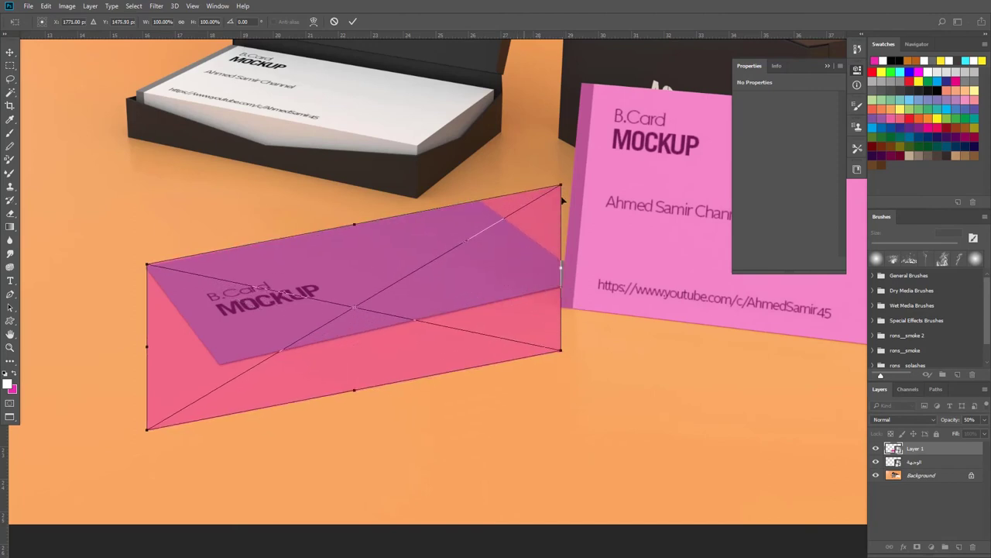
{"action": "left_click_drag", "start_coordinate": [561, 186], "coordinate": [482, 202]}
{"action": "left_click_drag", "start_coordinate": [563, 351], "coordinate": [583, 283]}
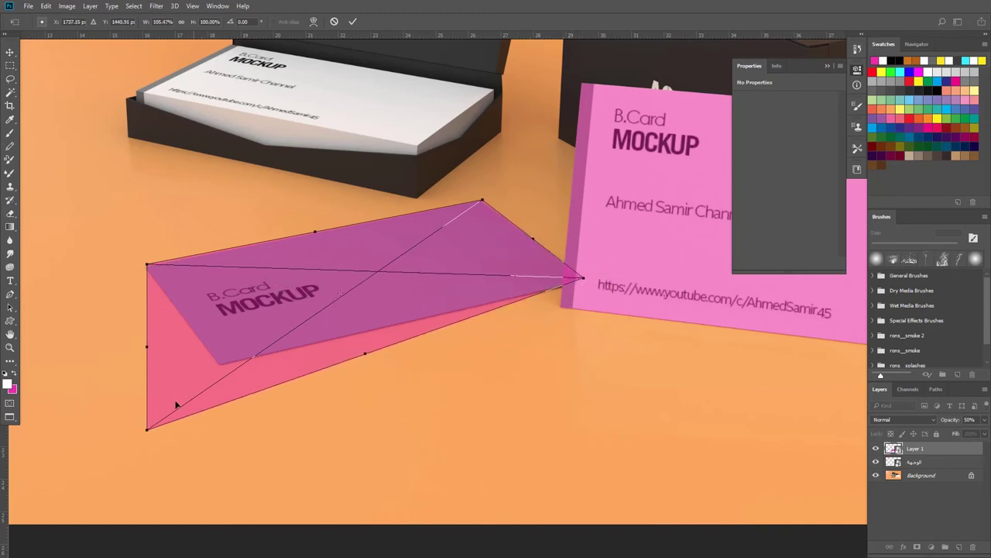
{"action": "left_click_drag", "start_coordinate": [150, 428], "coordinate": [222, 365]}
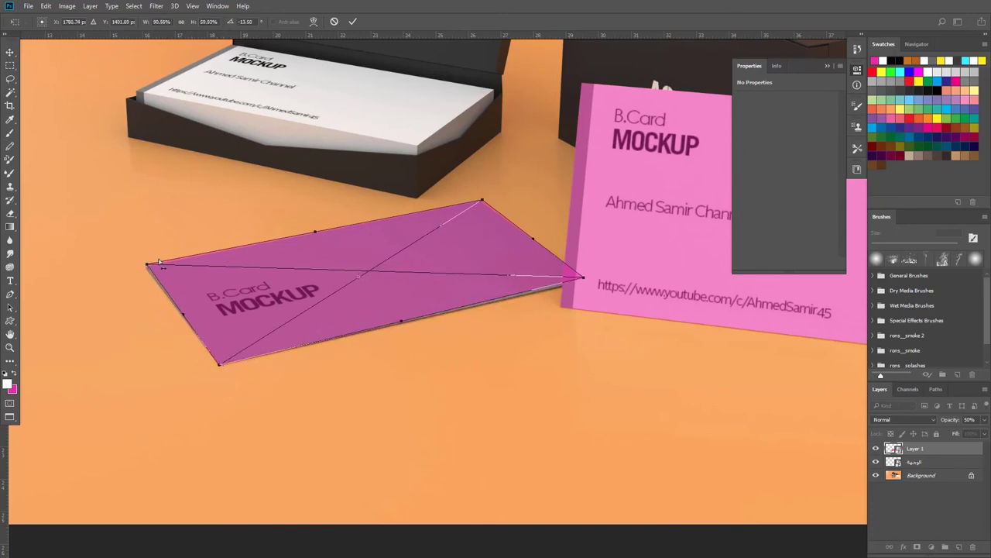
Fine-tune the skewed corners against the grey card's edges, extending one corner behind the standing card, and apply the transform.
{"action": "left_click_drag", "start_coordinate": [150, 267], "coordinate": [145, 266]}
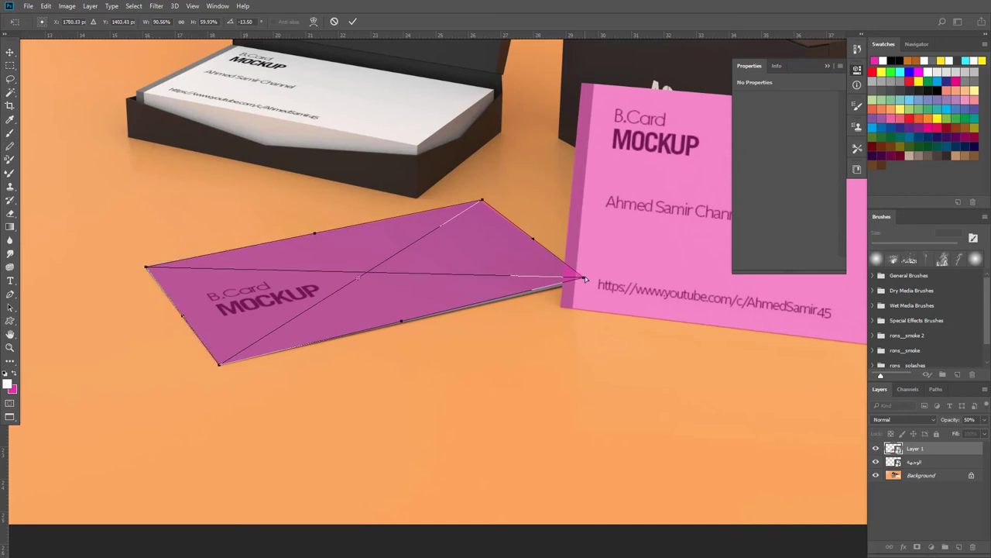
{"action": "left_click_drag", "start_coordinate": [586, 284], "coordinate": [588, 283]}
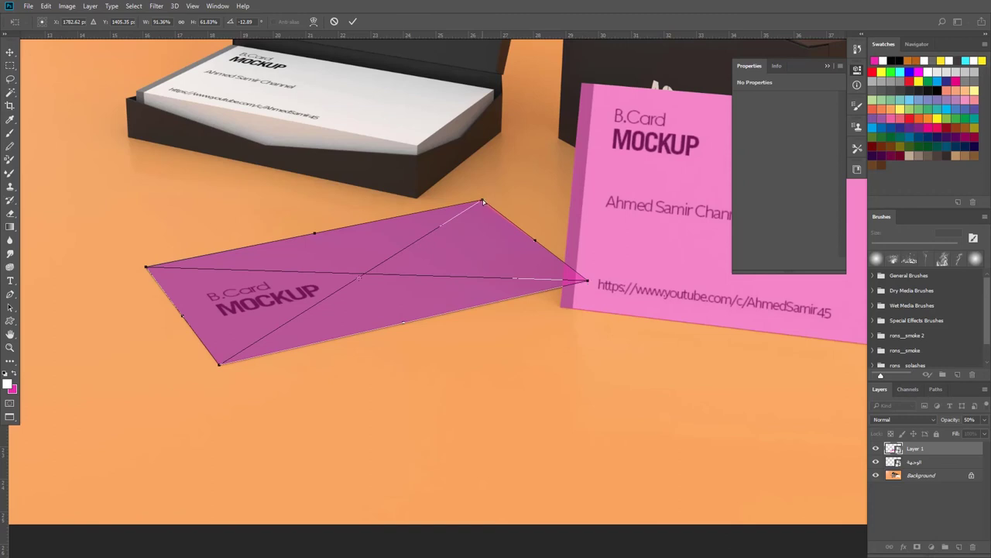
{"action": "left_click_drag", "start_coordinate": [482, 201], "coordinate": [480, 205]}
{"action": "key", "text": "Return"}
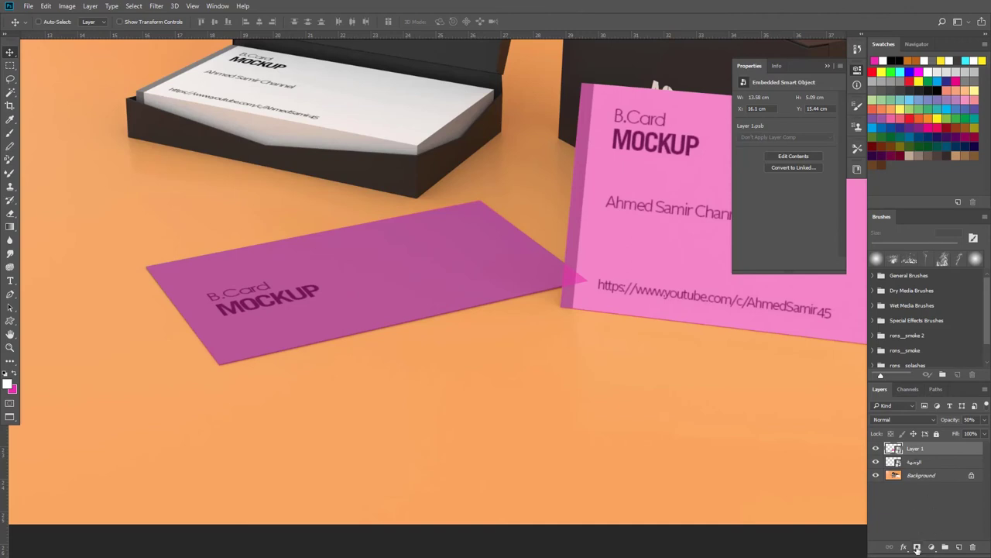
Add a layer mask to the lying card's smart object and load the standing card layer's outline as a selection.
{"action": "key", "text": "z"}
{"action": "left_click", "coordinate": [590, 265]}
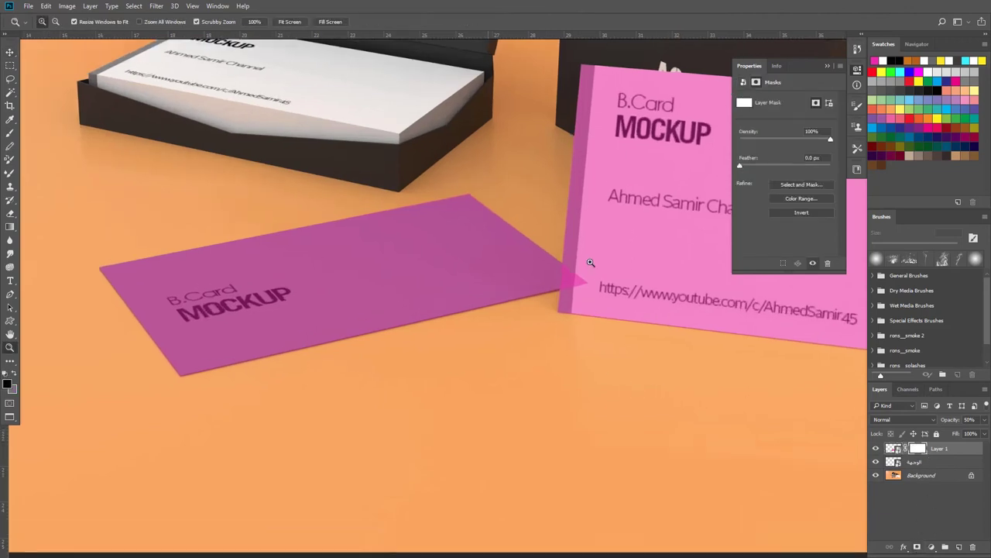
{"action": "left_click", "coordinate": [568, 262]}
{"action": "key", "text": "p"}
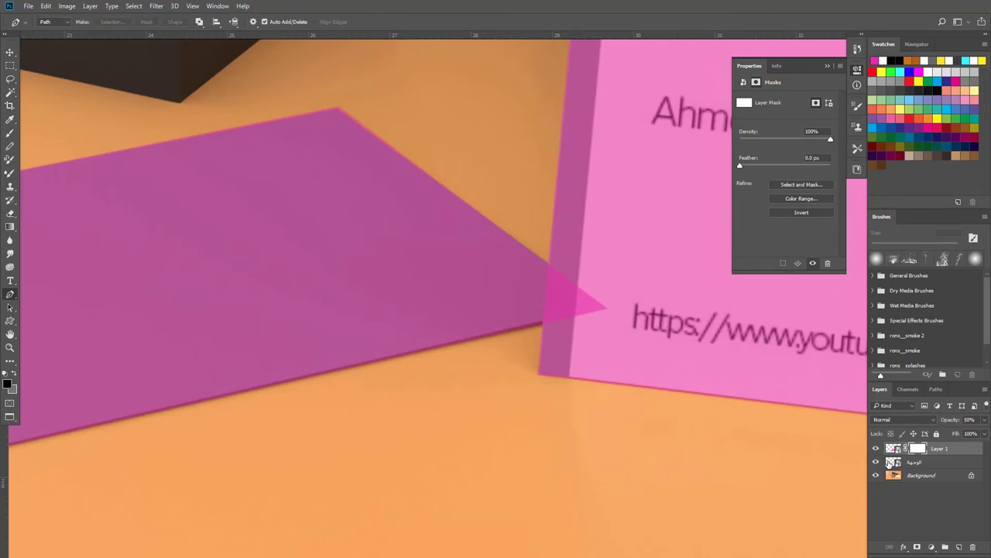
{"action": "left_click", "coordinate": [894, 463], "text": "ctrl"}
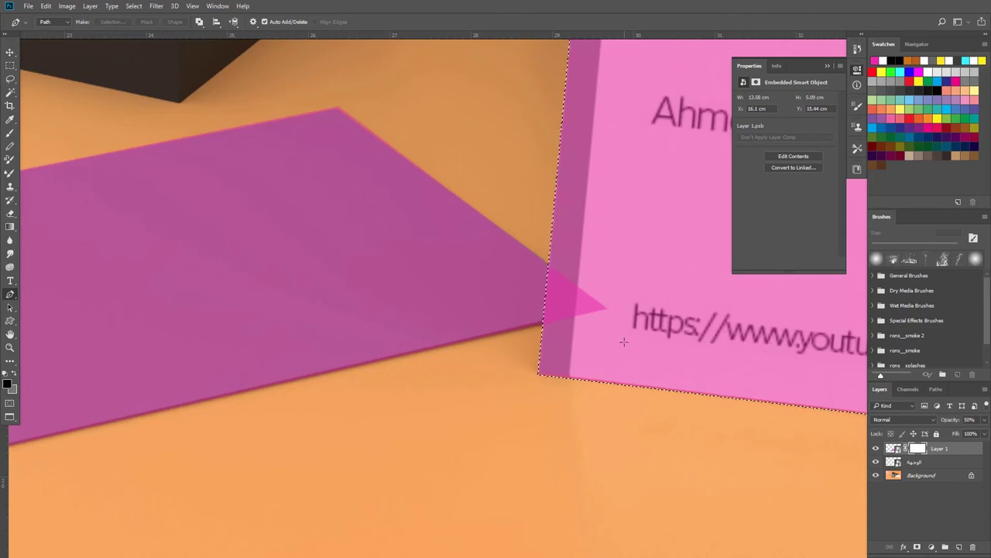
Paint black on the mask with a 36 px brush to hide the tip overlapping the standing card, then deselect.
{"action": "key", "text": "b"}
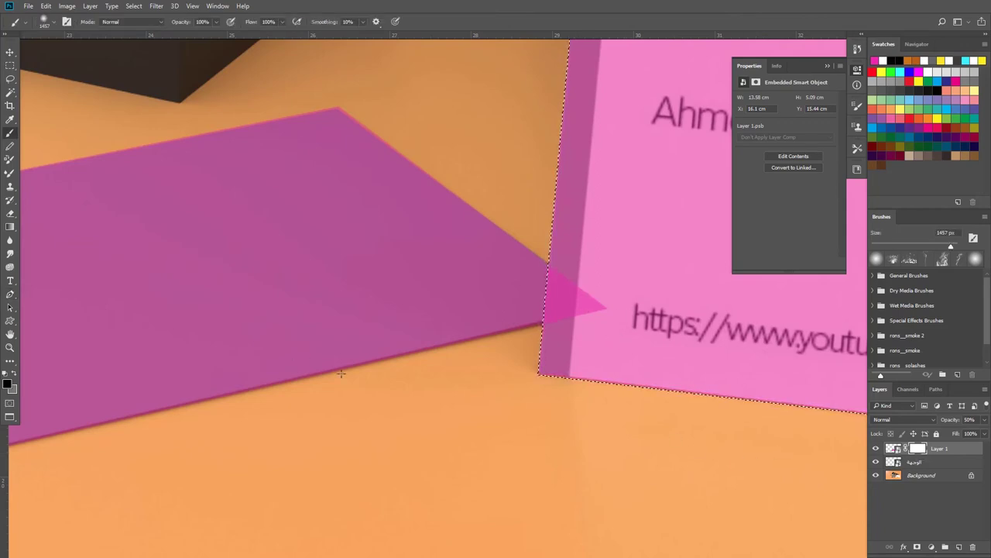
{"action": "right_click", "coordinate": [488, 193]}
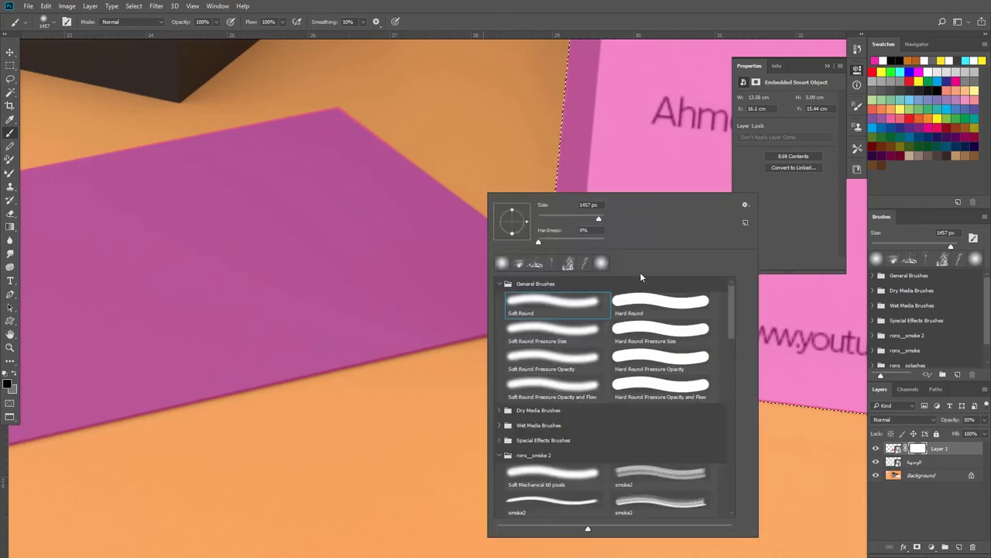
{"action": "left_click", "coordinate": [549, 218]}
{"action": "left_click", "coordinate": [463, 114]}
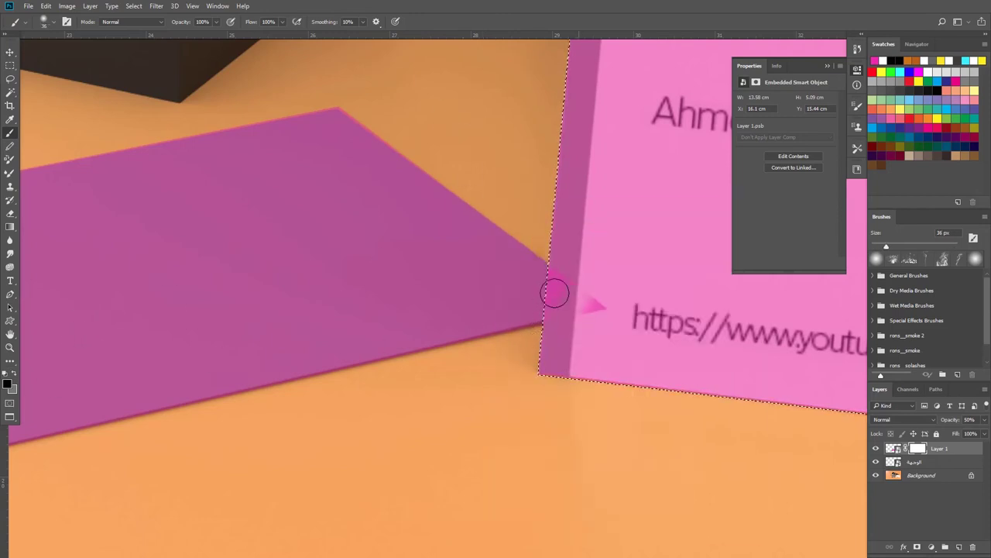
{"action": "left_click_drag", "start_coordinate": [555, 292], "coordinate": [600, 299]}
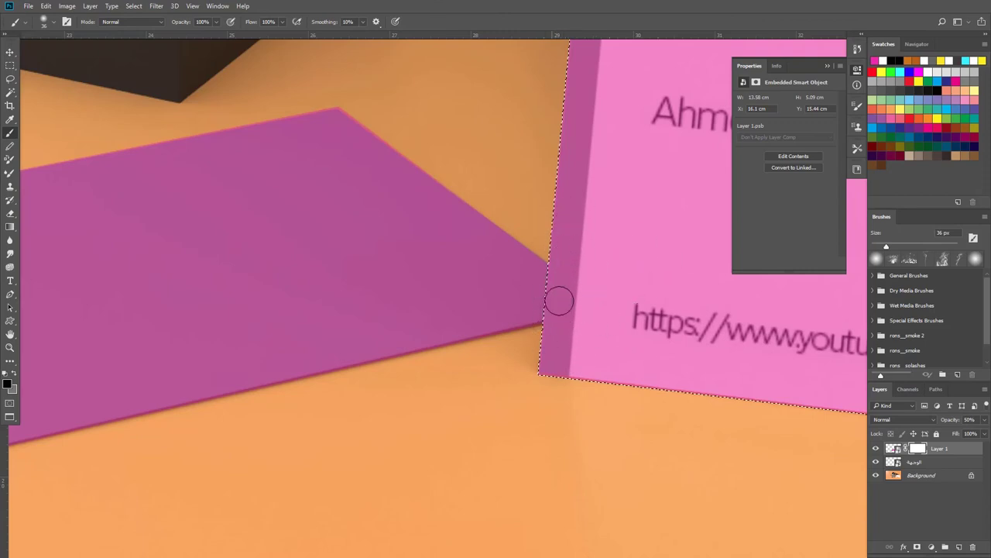
{"action": "key", "text": "ctrl+d"}
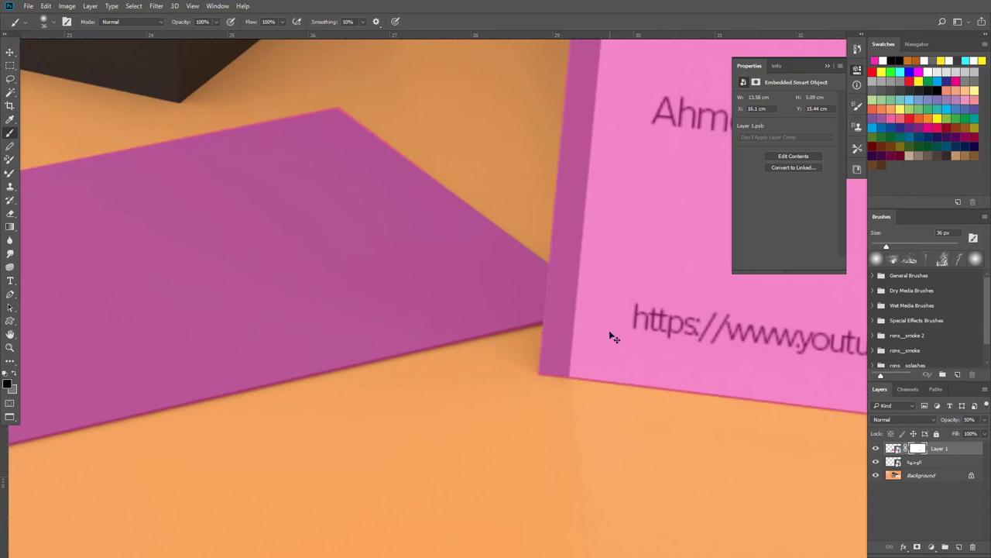
Open the contents of the lying card's smart object, save them and return to the mockup document.
{"action": "key", "text": "z"}
{"action": "left_click", "coordinate": [459, 339], "text": "alt"}
{"action": "left_click", "coordinate": [460, 339], "text": "alt"}
{"action": "left_click", "coordinate": [459, 340], "text": "alt"}
{"action": "left_click", "coordinate": [459, 339], "text": "alt"}
{"action": "left_click", "coordinate": [459, 340], "text": "alt"}
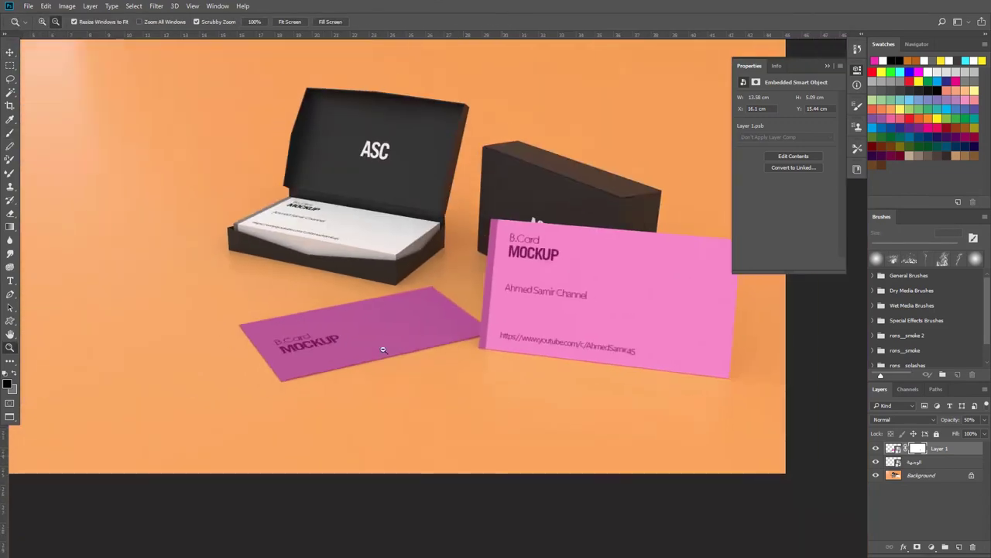
{"action": "left_click_drag", "start_coordinate": [380, 346], "coordinate": [423, 370]}
{"action": "key", "text": "v"}
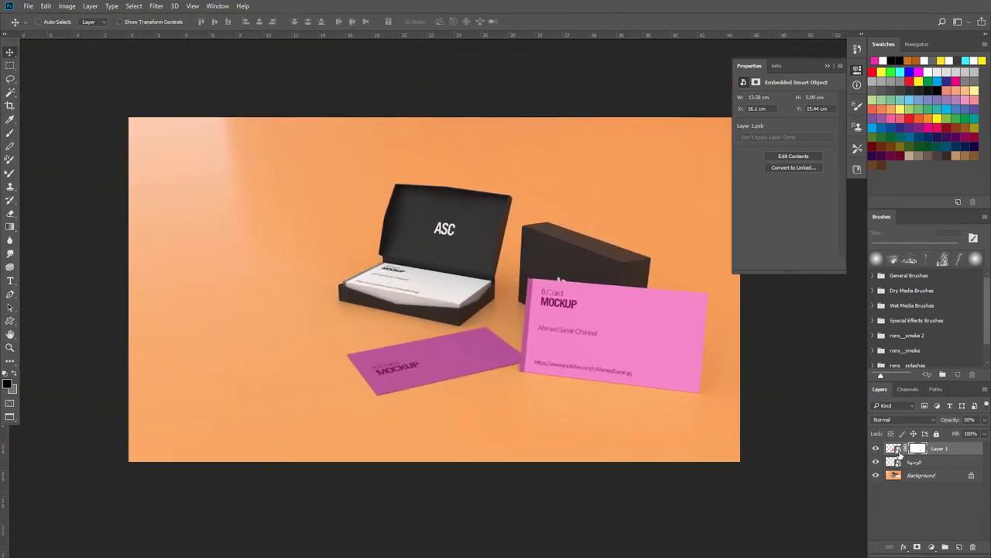
{"action": "double_click", "coordinate": [895, 449]}
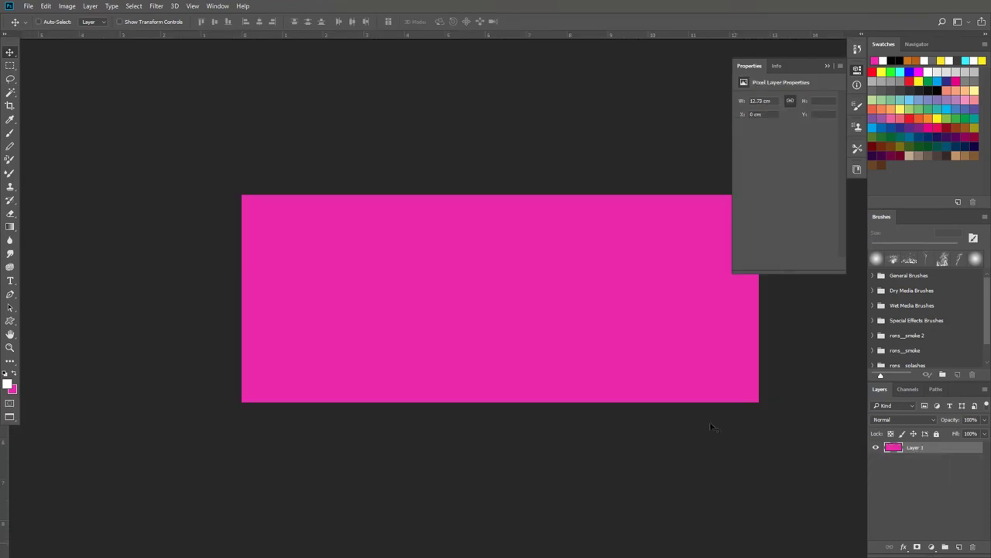
{"action": "key", "text": "ctrl+s"}
{"action": "key", "text": "ctrl+w"}
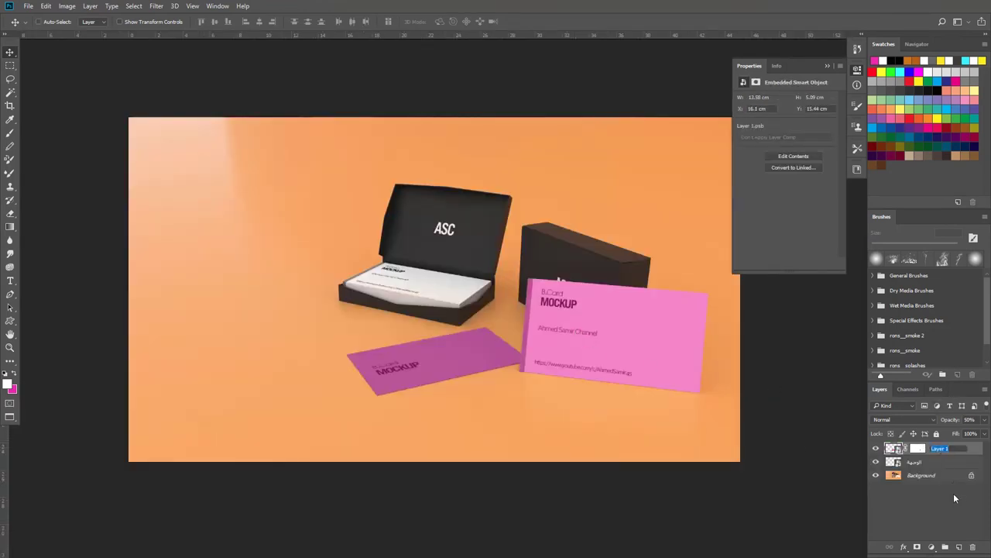
Rename the lying card's smart object layer to "الظهر" and deselect the layers.
{"action": "type", "text": "الظهر"}
{"action": "left_click", "coordinate": [943, 508]}
Select a rectangle over the white card in the open box, fill it with magenta on a new layer and deselect.
{"action": "key", "text": "z"}
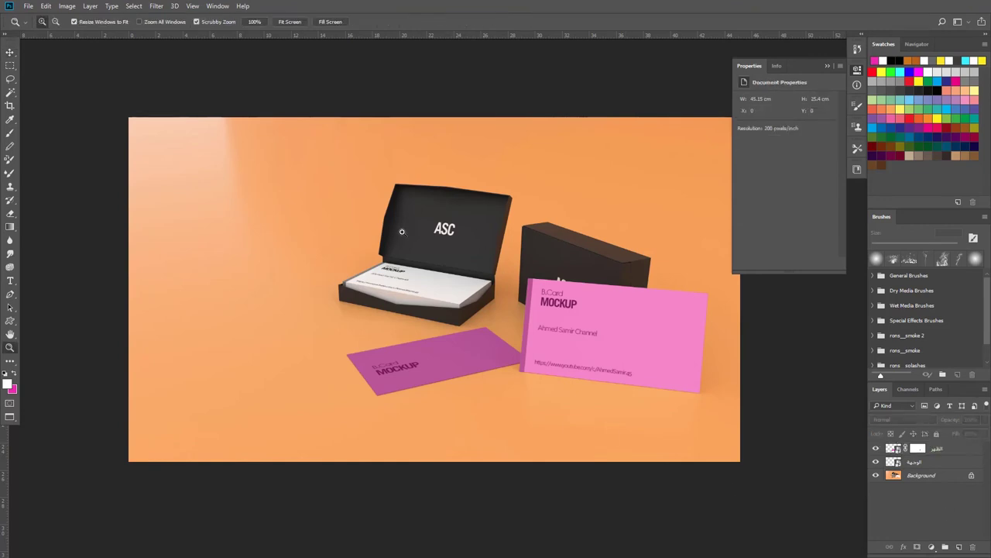
{"action": "left_click_drag", "start_coordinate": [422, 282], "coordinate": [480, 258]}
{"action": "left_click", "coordinate": [480, 257], "text": "alt"}
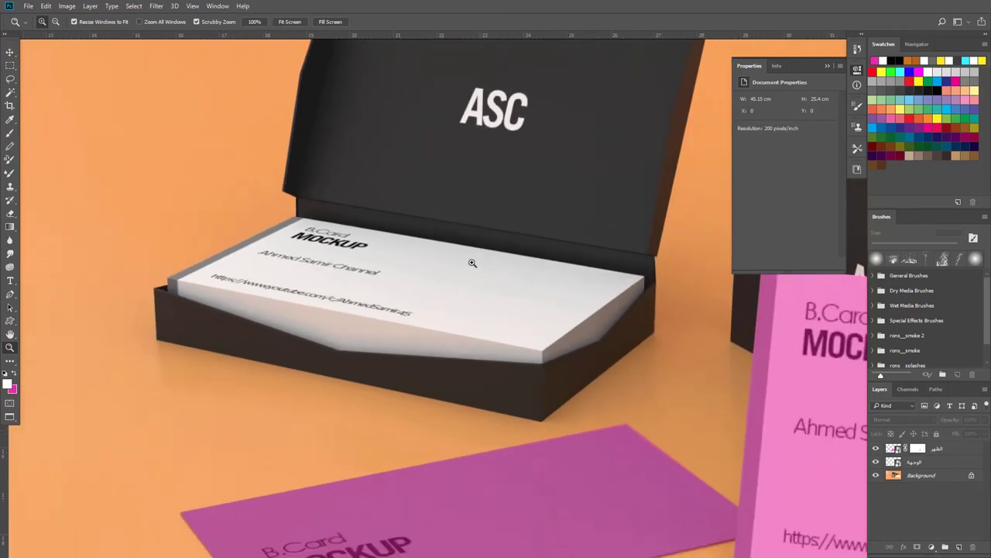
{"action": "key", "text": "m"}
{"action": "left_click_drag", "start_coordinate": [218, 205], "coordinate": [596, 392]}
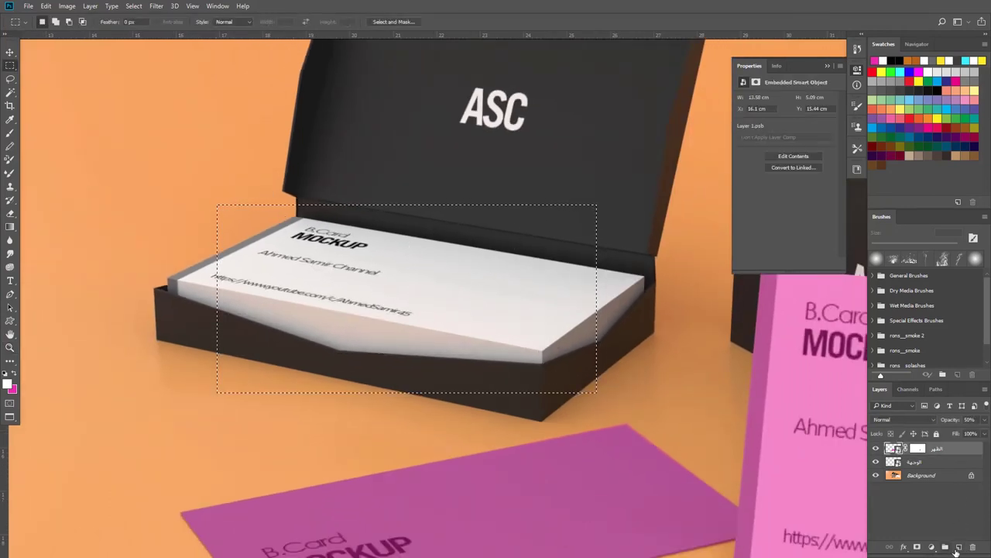
{"action": "left_click", "coordinate": [959, 547]}
{"action": "key", "text": "ctrl+BackSpace"}
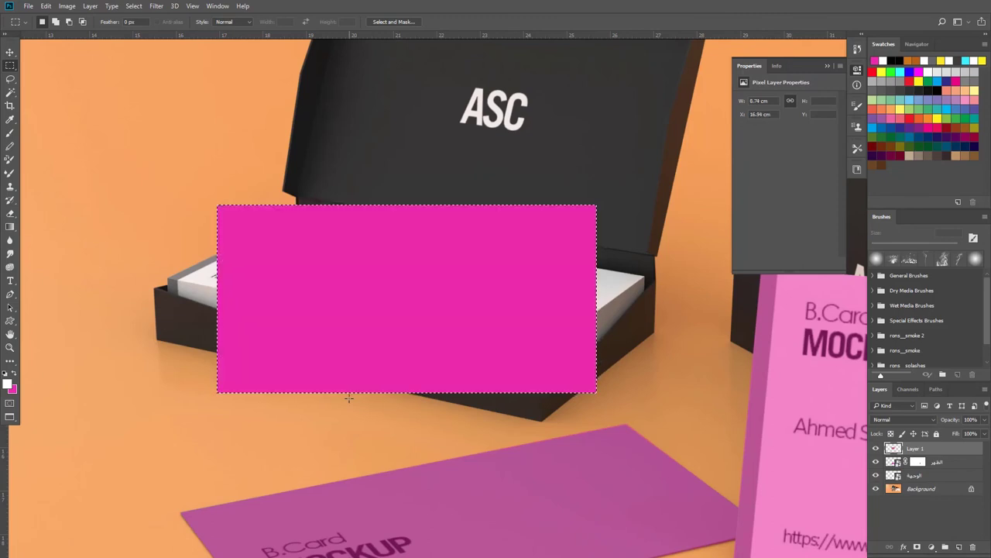
{"action": "key", "text": "ctrl+d"}
{"action": "key", "text": "v"}
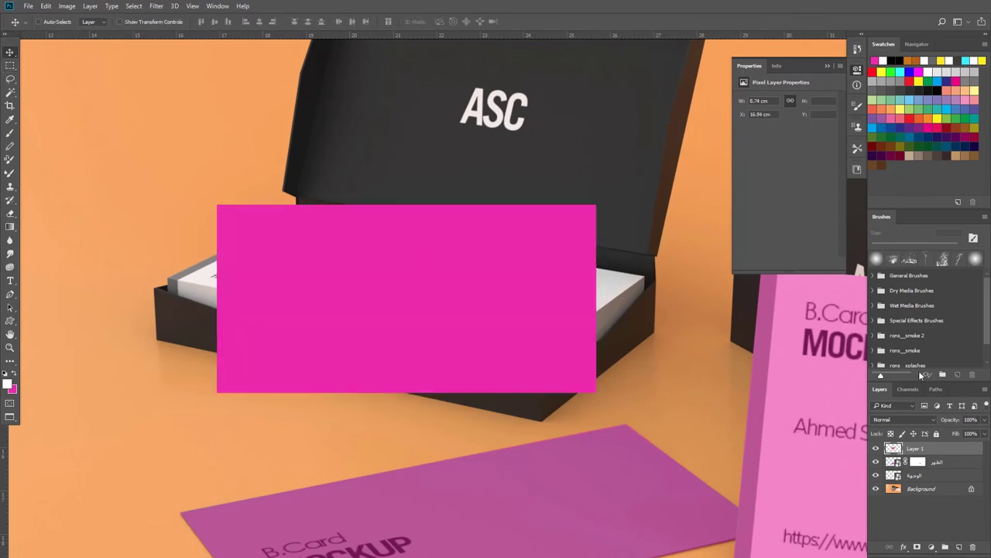
Convert the magenta rectangle over the open box to a smart object and set its opacity to 40%.
{"action": "right_click", "coordinate": [924, 453]}
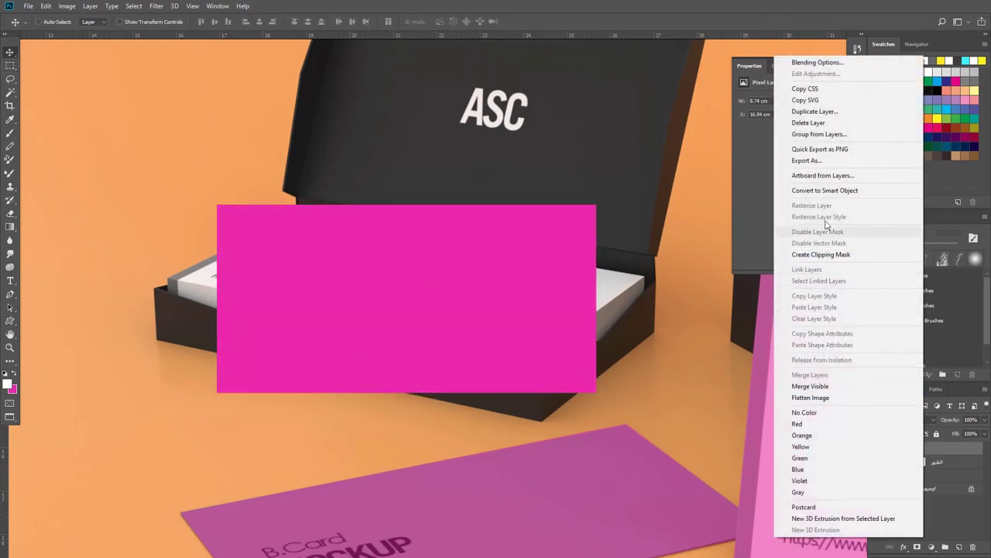
{"action": "left_click", "coordinate": [829, 191]}
{"action": "key", "text": "4"}
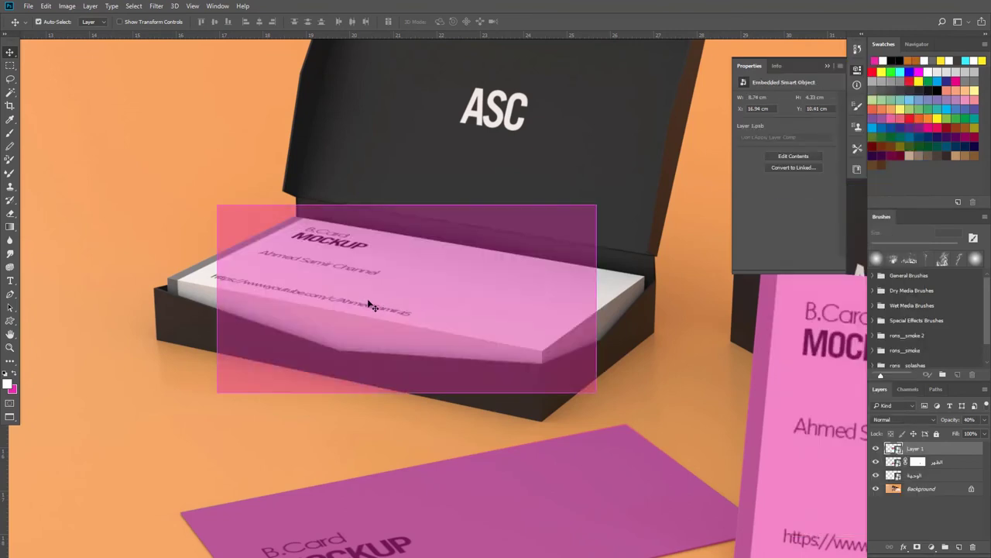
Distort the magenta smart object so its four corners match the top card in the open box.
{"action": "key", "text": "ctrl+t"}
{"action": "right_click", "coordinate": [325, 307]}
{"action": "left_click", "coordinate": [349, 370]}
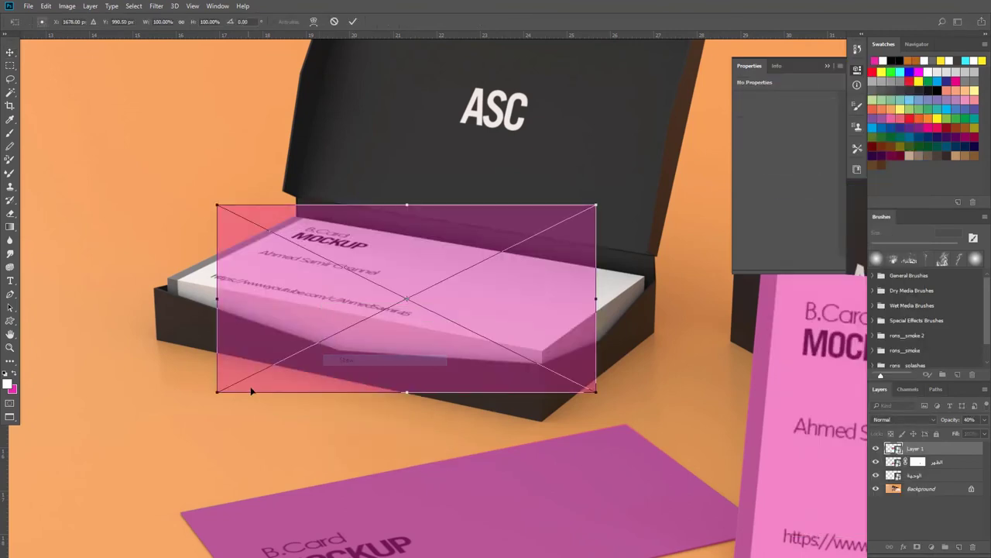
{"action": "left_click_drag", "start_coordinate": [219, 391], "coordinate": [172, 278]}
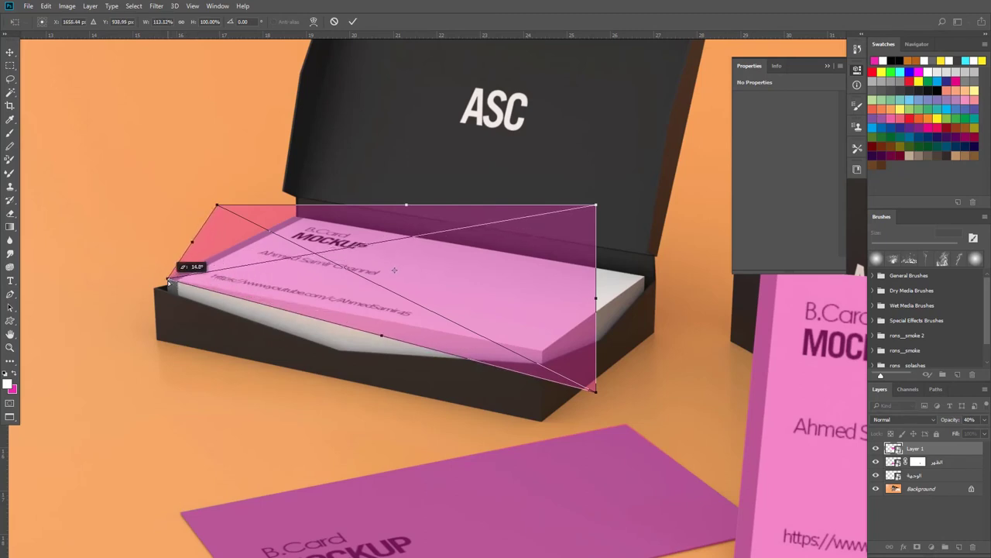
{"action": "left_click_drag", "start_coordinate": [594, 392], "coordinate": [542, 350]}
{"action": "left_click_drag", "start_coordinate": [596, 203], "coordinate": [645, 278]}
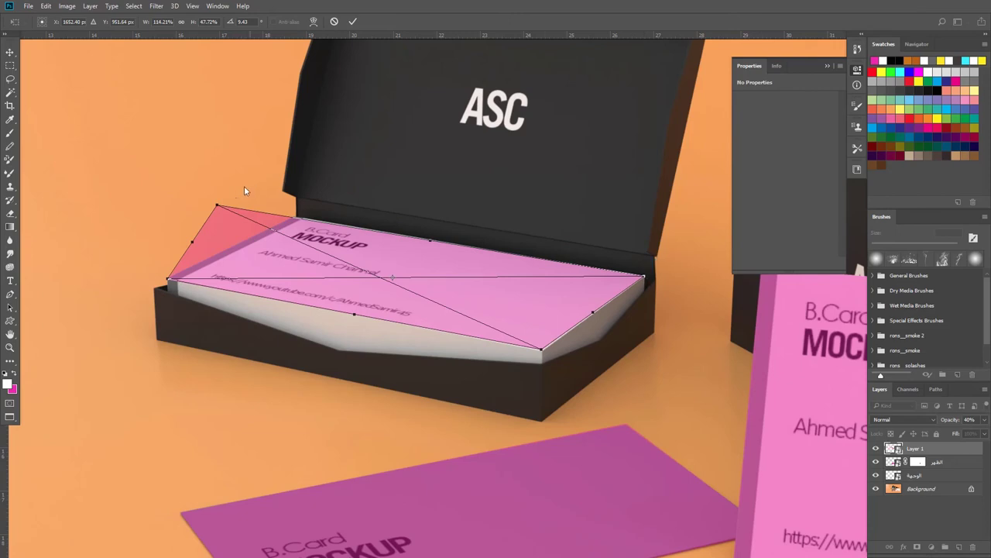
{"action": "left_click_drag", "start_coordinate": [217, 204], "coordinate": [293, 220]}
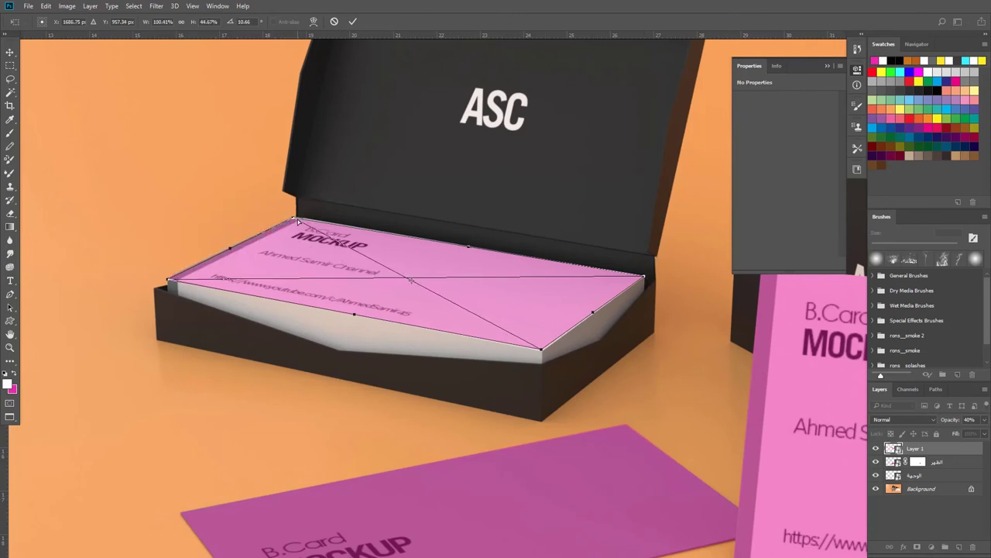
Fine-tune the back-left and front corners of the distorted smart object against the boxed card and apply the transform.
{"action": "left_click_drag", "start_coordinate": [294, 219], "coordinate": [296, 219]}
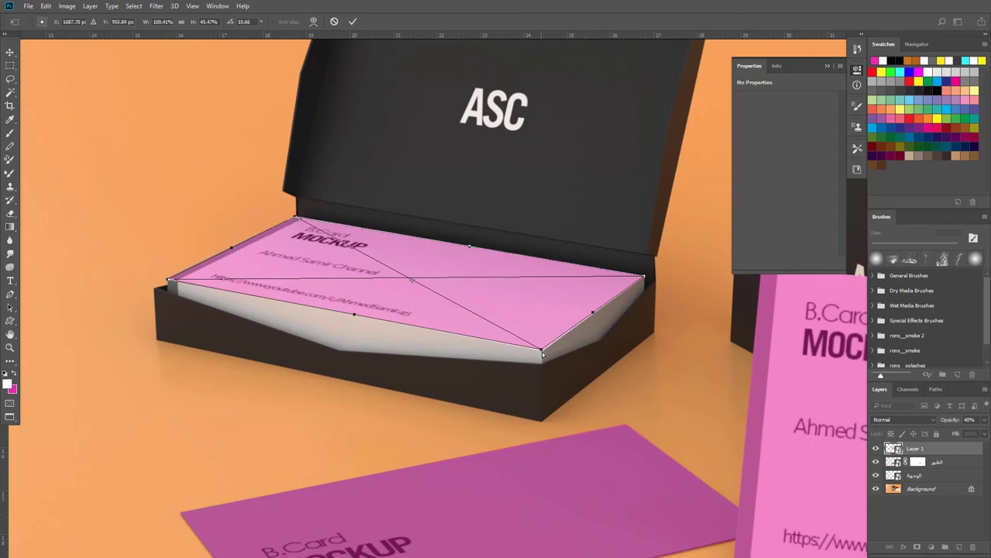
{"action": "left_click_drag", "start_coordinate": [542, 354], "coordinate": [544, 355]}
{"action": "key", "text": "Return"}
{"action": "key", "text": "z"}
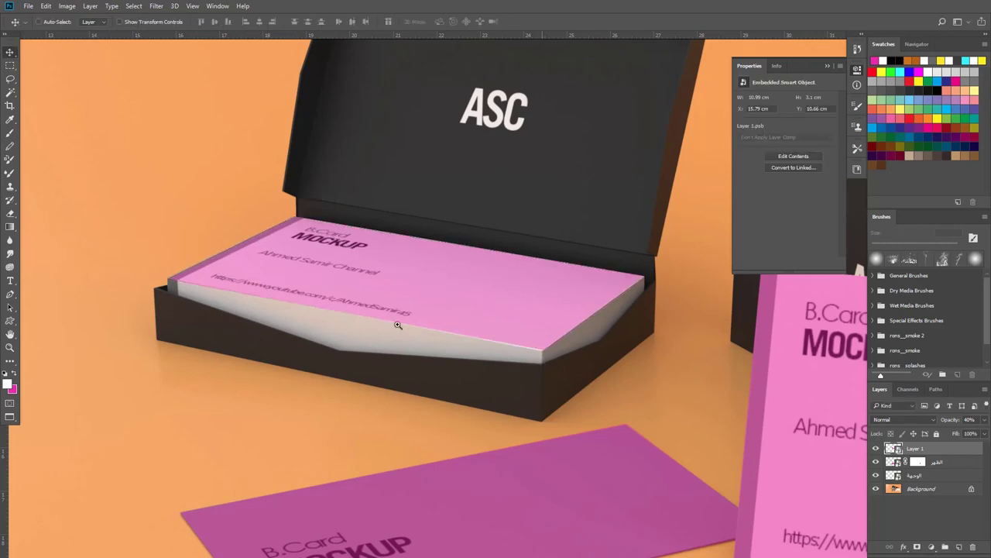
{"action": "left_click", "coordinate": [368, 280], "text": "alt"}
{"action": "key", "text": "ctrl+0"}
{"action": "key", "text": "v"}
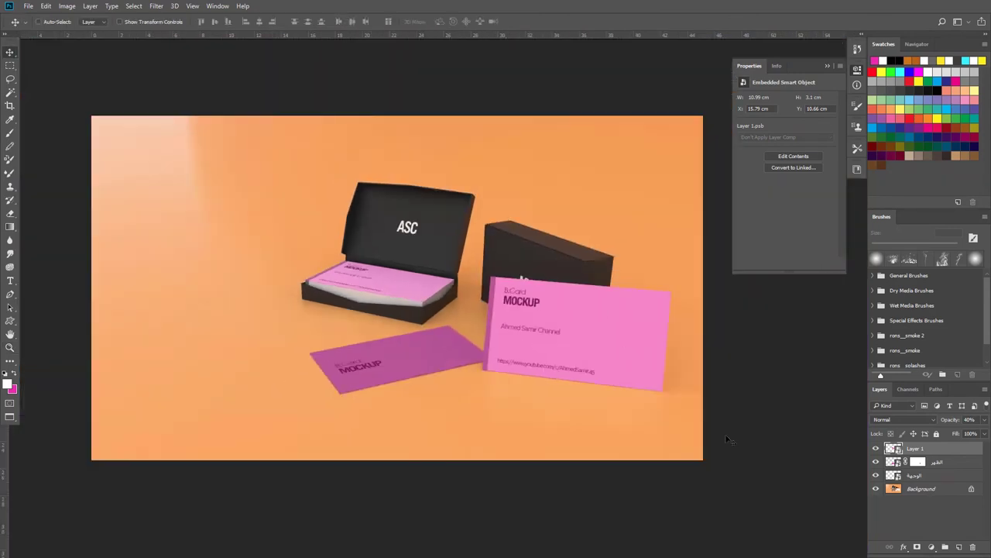
Set the opacity of the boxed, lying and standing cards' smart object layers to 100%.
{"action": "key", "text": "0"}
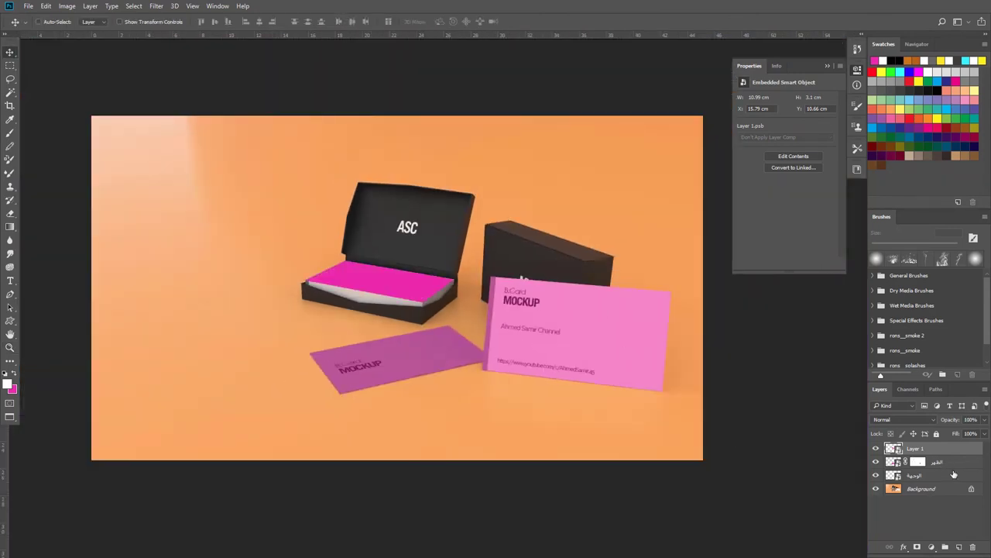
{"action": "left_click", "coordinate": [947, 463]}
{"action": "key", "text": "0"}
{"action": "left_click", "coordinate": [930, 475]}
{"action": "key", "text": "0"}
{"action": "key", "text": "0"}
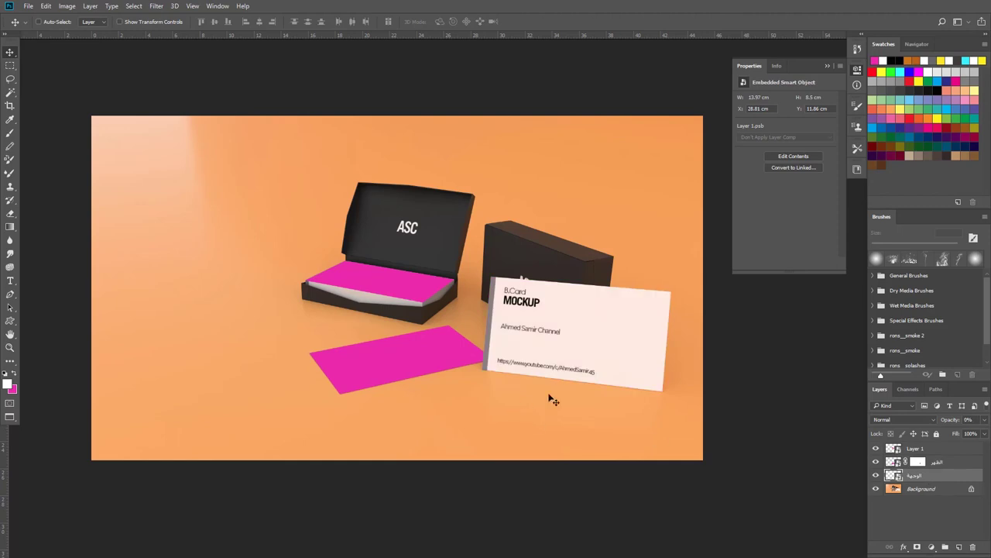
{"action": "left_click", "coordinate": [984, 420]}
{"action": "left_click", "coordinate": [571, 386]}
Open the art work2 and art work3 images together from the art work folder.
{"action": "key", "text": "f"}
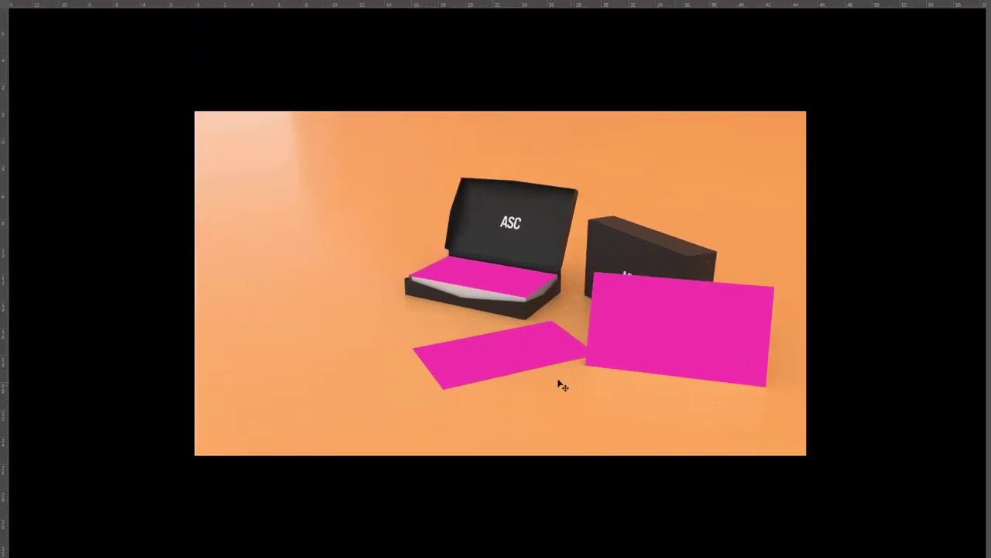
{"action": "key", "text": "f"}
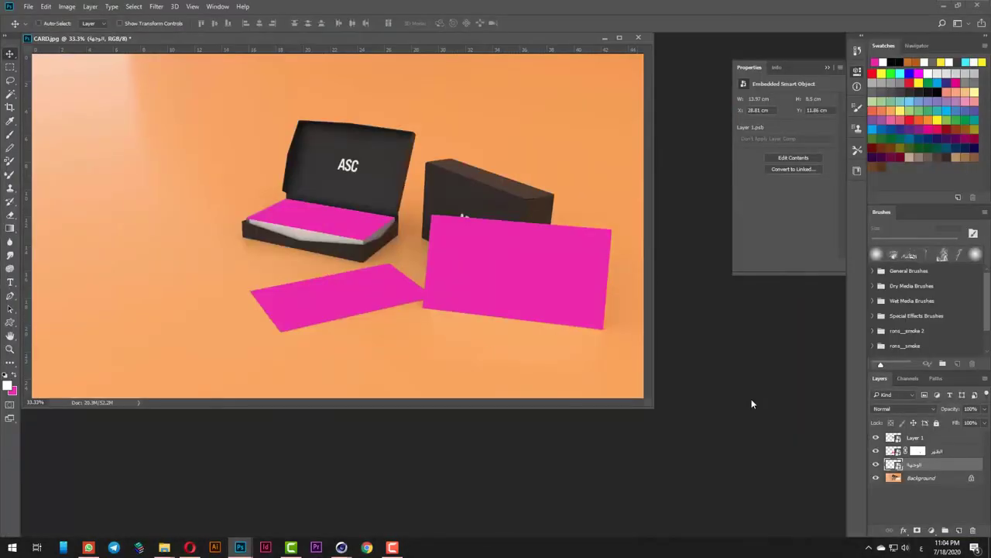
{"action": "key", "text": "ctrl+o"}
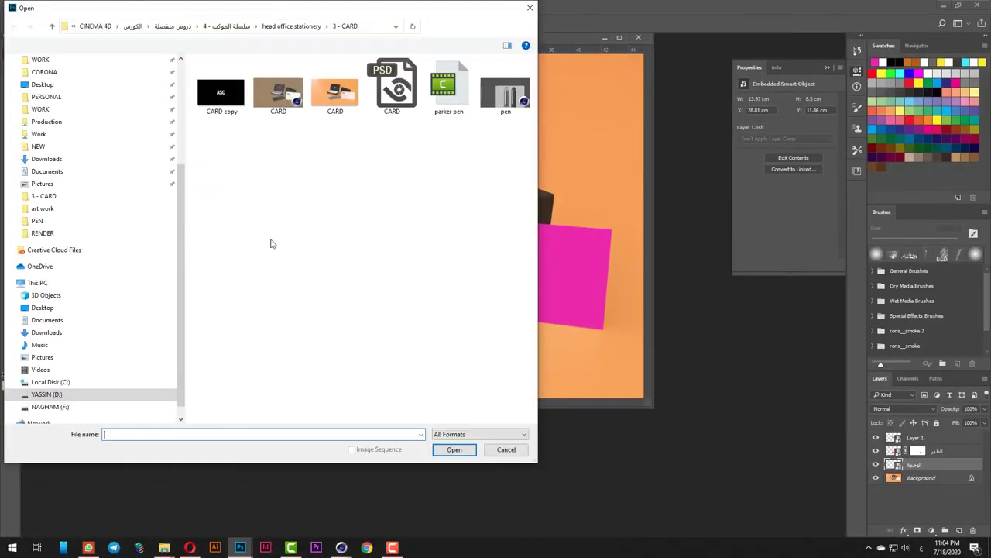
{"action": "left_click", "coordinate": [292, 27]}
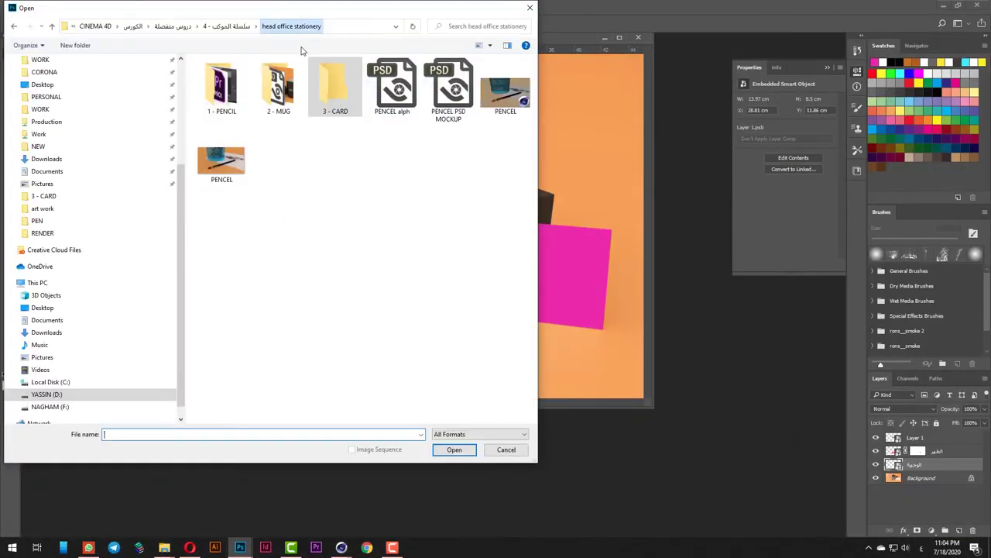
{"action": "left_click", "coordinate": [236, 27]}
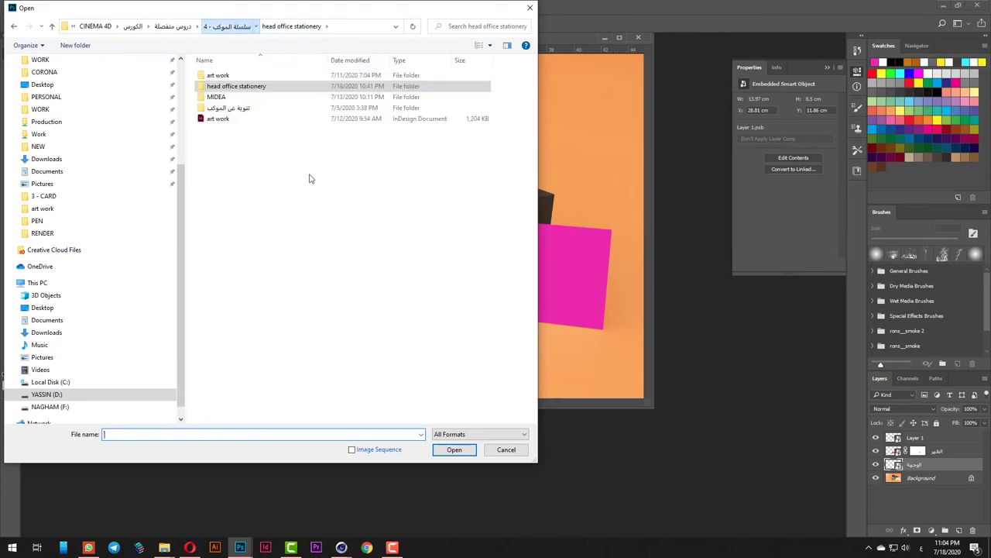
{"action": "double_click", "coordinate": [217, 75]}
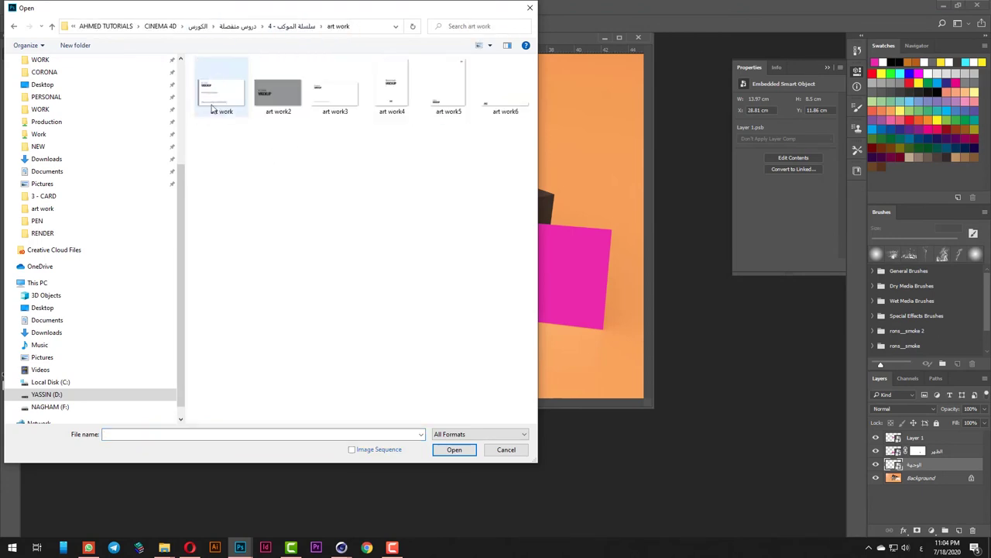
{"action": "left_click", "coordinate": [337, 97]}
{"action": "left_click_drag", "start_coordinate": [348, 161], "coordinate": [286, 118]}
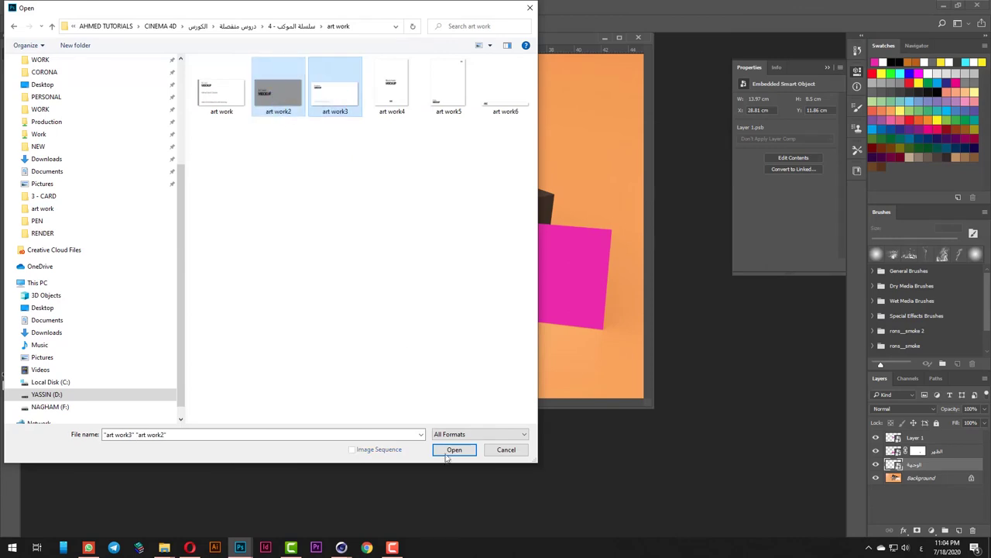
{"action": "left_click", "coordinate": [454, 449]}
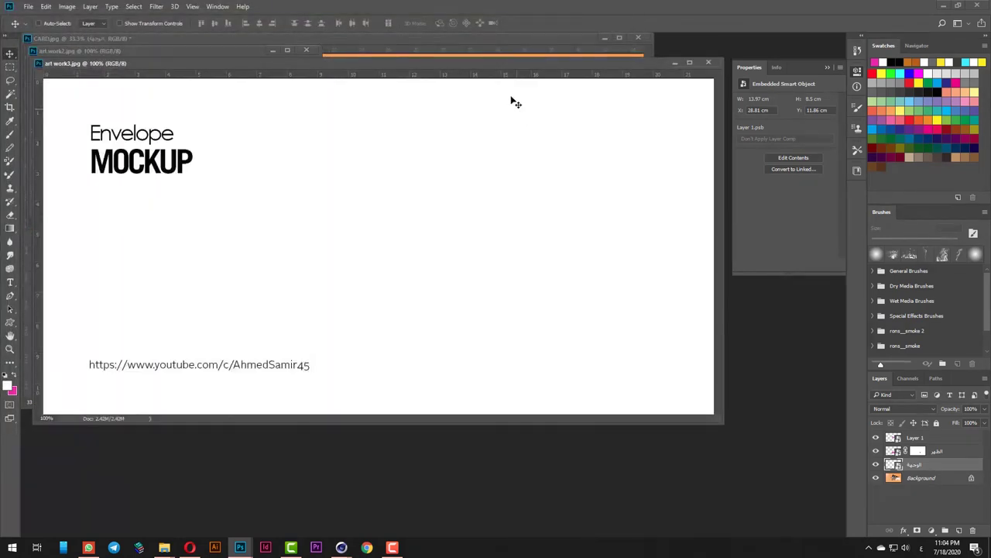
Copy the art work3 artwork into the contents of the standing card's smart object.
{"action": "left_click", "coordinate": [507, 50]}
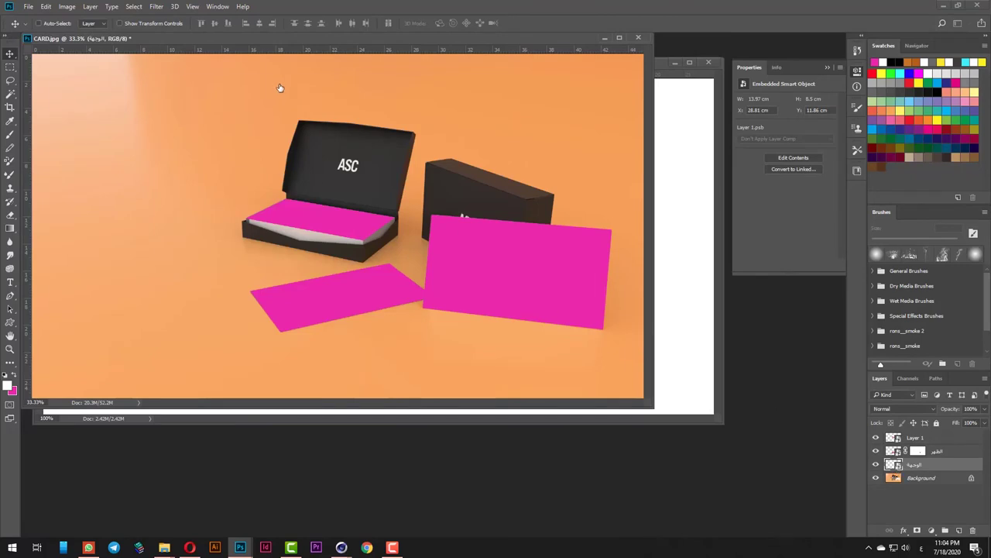
{"action": "left_click", "coordinate": [691, 237]}
{"action": "left_click_drag", "start_coordinate": [357, 62], "coordinate": [353, 290]}
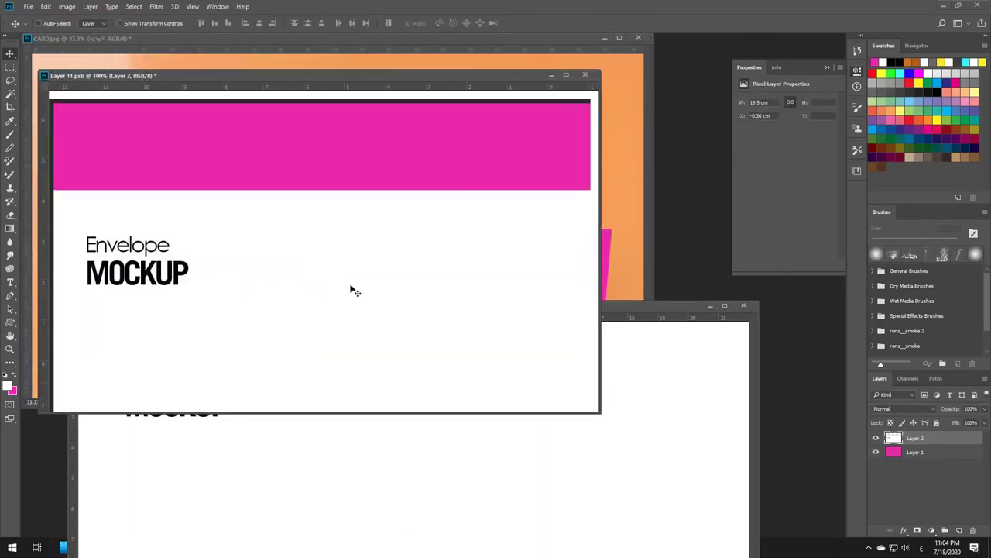
Align the envelope artwork with the canvas corner, scale it to fill the canvas, and save and close the smart object contents.
{"action": "key", "text": "f"}
{"action": "key", "text": "ctrl+t"}
{"action": "key", "text": "f"}
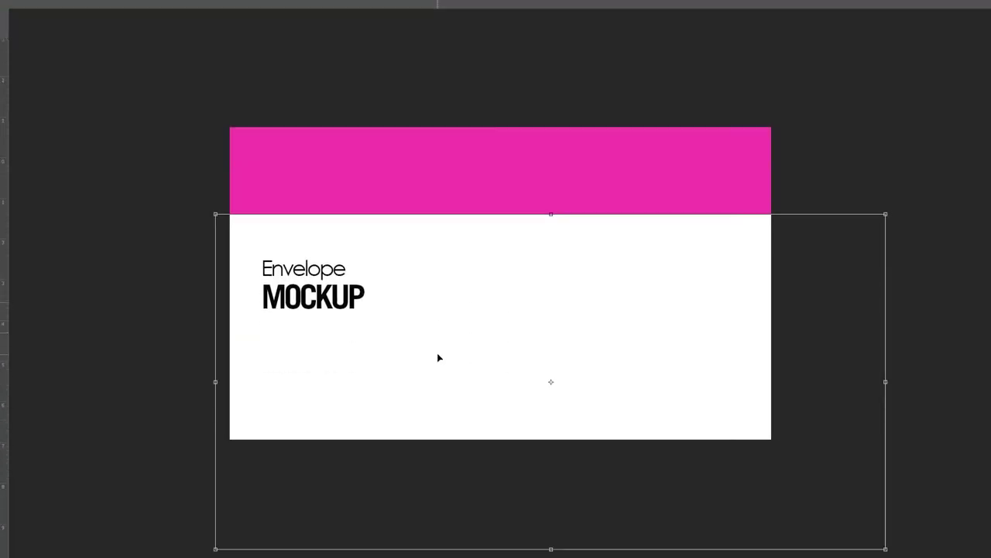
{"action": "left_click_drag", "start_coordinate": [389, 361], "coordinate": [399, 274]}
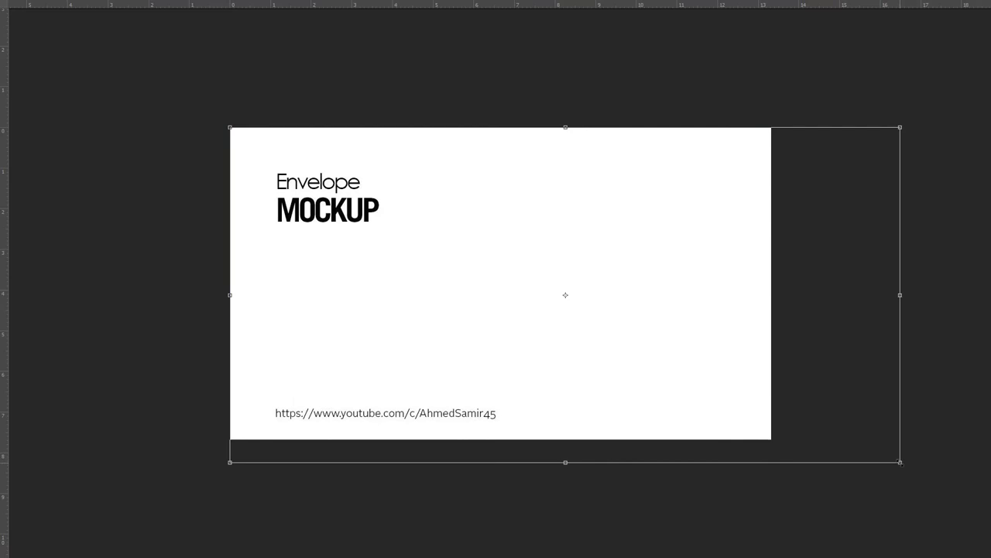
{"action": "left_click_drag", "start_coordinate": [900, 461], "coordinate": [772, 441]}
{"action": "key", "text": "Return"}
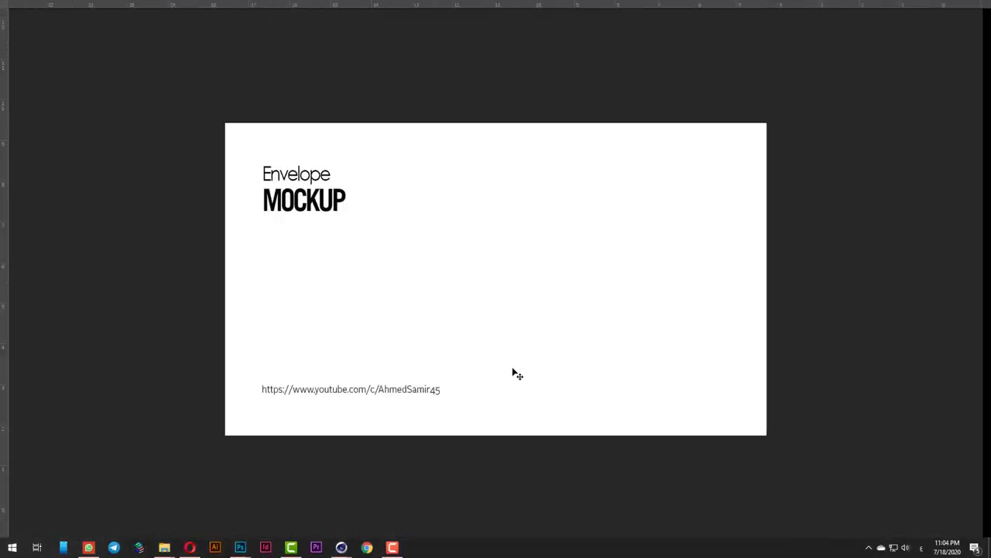
{"action": "key", "text": "f"}
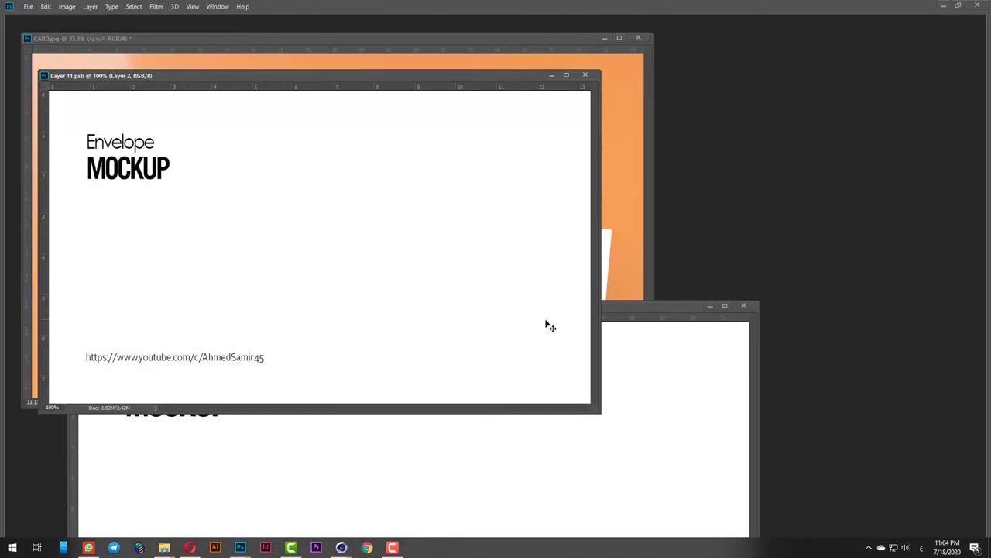
{"action": "left_click", "coordinate": [586, 75]}
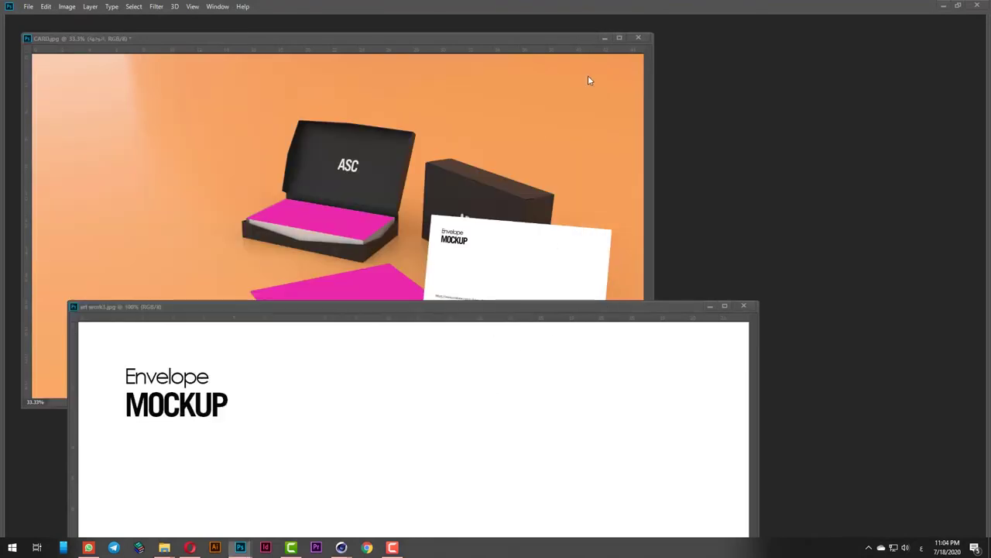
Check the standing card's artwork by hiding and reshowing its smart object layer.
{"action": "mouse_move", "coordinate": [443, 311]}
{"action": "left_mouse_down"}
{"action": "mouse_move", "coordinate": [491, 394]}
{"action": "mouse_move", "coordinate": [365, 386]}
{"action": "left_mouse_up"}
{"action": "key", "text": "Tab"}
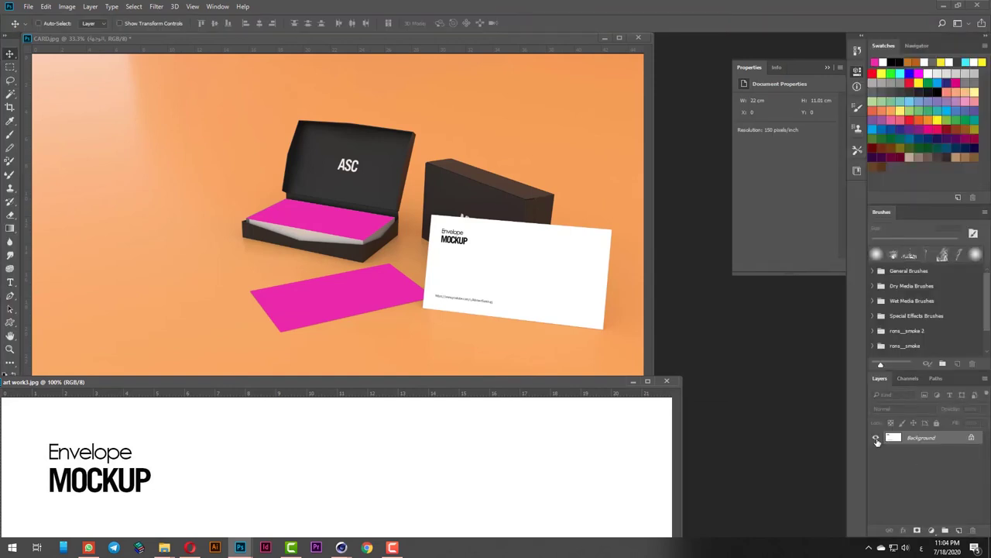
{"action": "left_click", "coordinate": [514, 370]}
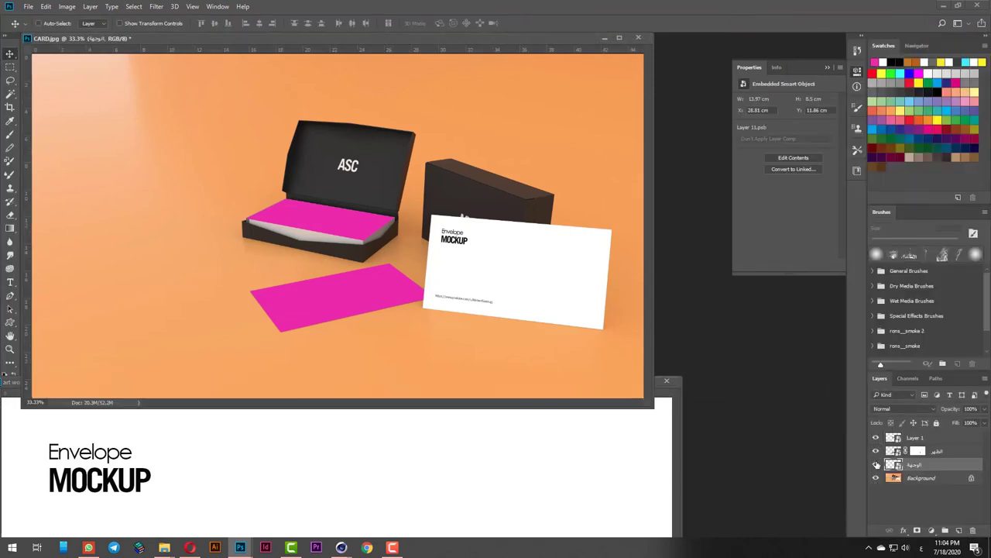
{"action": "left_click", "coordinate": [877, 465]}
{"action": "left_click", "coordinate": [877, 465]}
Close the art work3 document.
{"action": "left_click", "coordinate": [617, 438]}
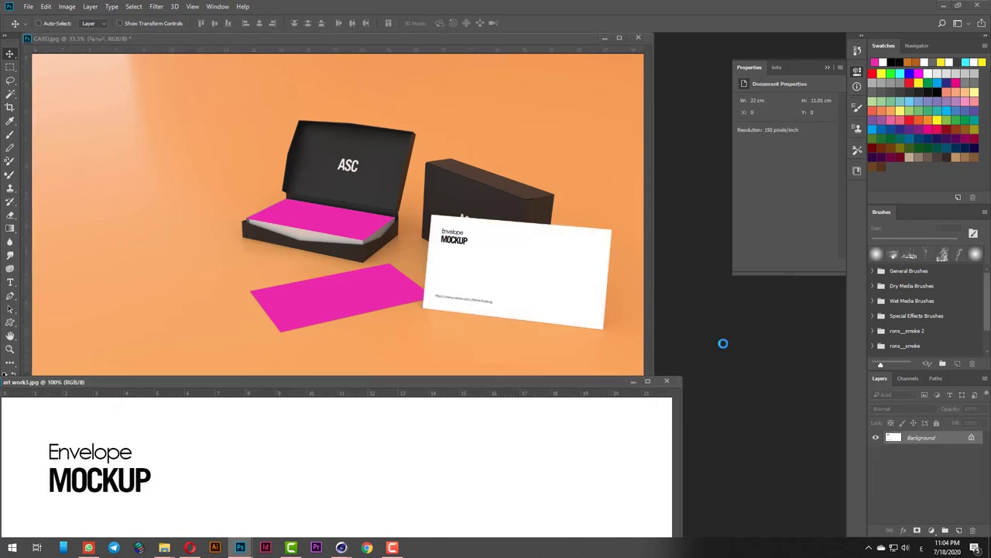
{"action": "key", "text": "ctrl+o"}
{"action": "key", "text": "Escape"}
{"action": "left_click", "coordinate": [667, 382]}
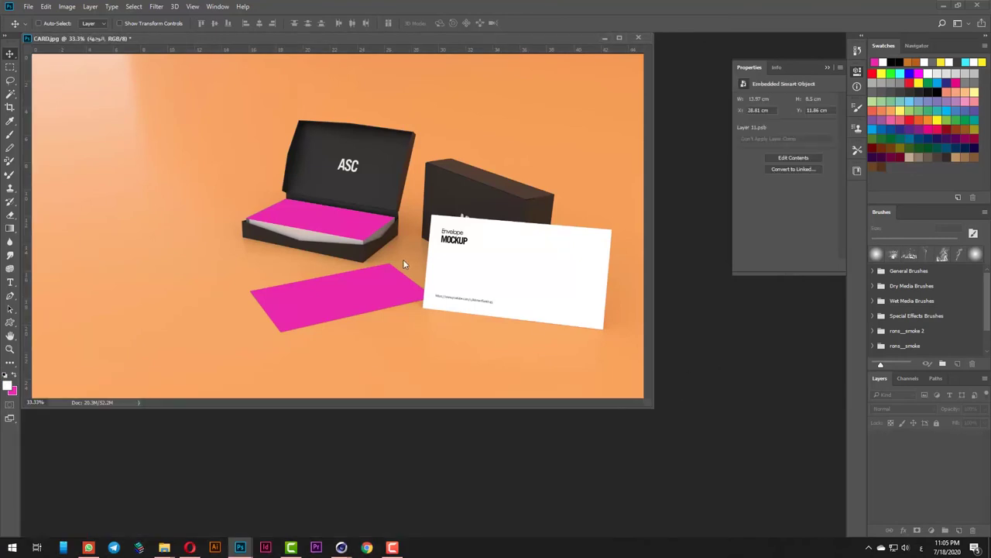
Open the "art work" image and the standing card's smart object contents, and move the mockup window aside.
{"action": "key", "text": "ctrl+o"}
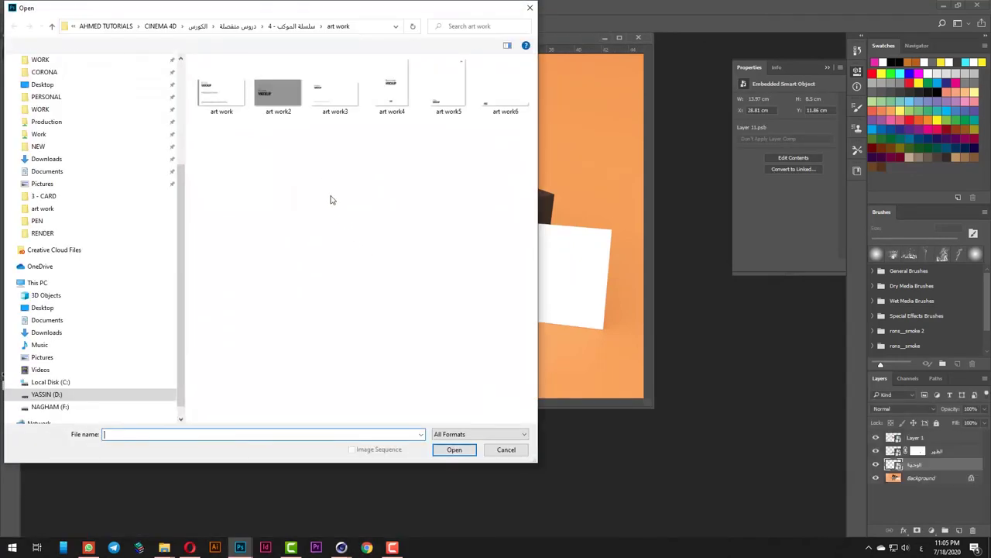
{"action": "double_click", "coordinate": [211, 102]}
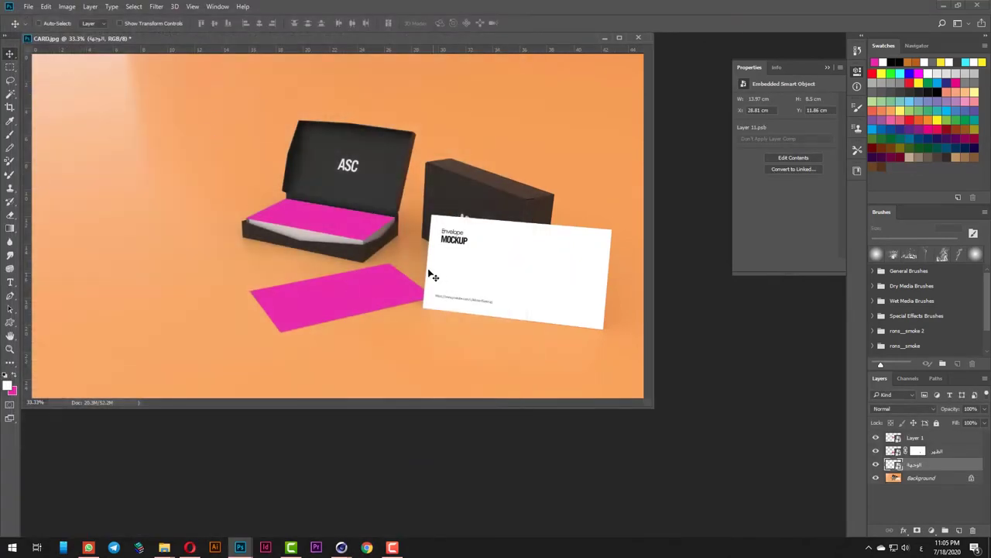
{"action": "left_click", "coordinate": [601, 320]}
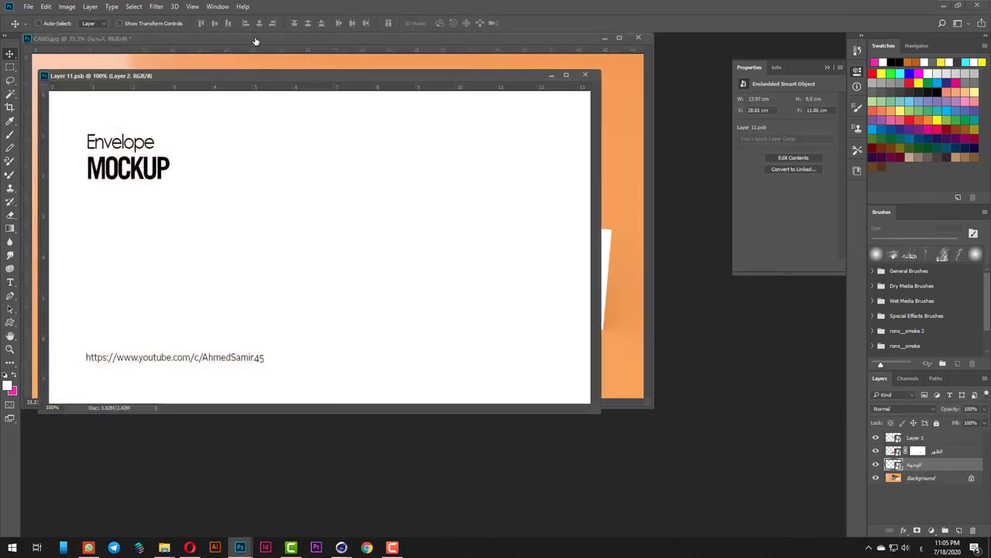
{"action": "left_click_drag", "start_coordinate": [256, 38], "coordinate": [546, 75]}
Copy the B.Card artwork from the "art work" image into the standing card's smart object contents.
{"action": "left_click", "coordinate": [227, 155]}
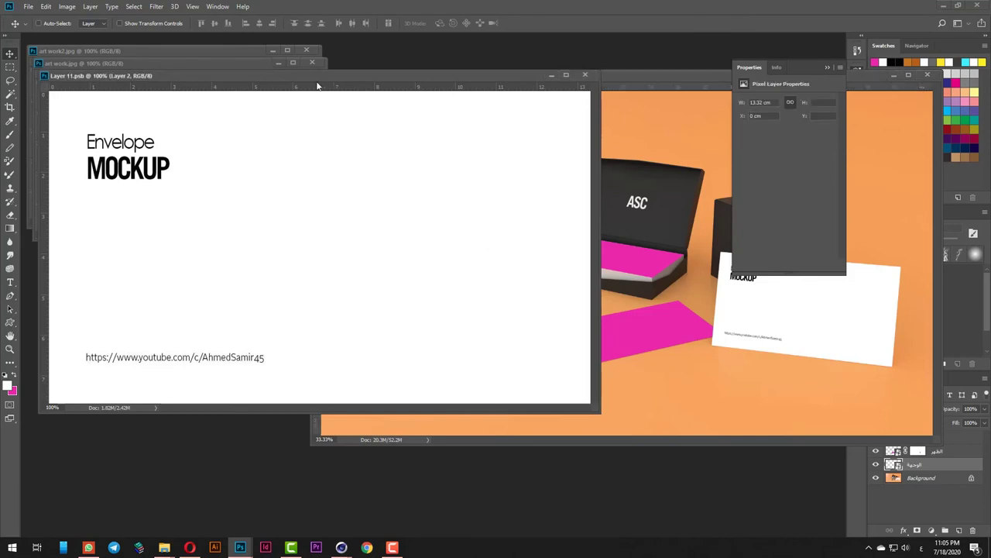
{"action": "left_click_drag", "start_coordinate": [312, 75], "coordinate": [478, 110]}
{"action": "left_click", "coordinate": [127, 226]}
{"action": "left_click_drag", "start_coordinate": [172, 185], "coordinate": [615, 349]}
Align the B.Card artwork with the canvas's top-left corner and scale it to cover the whole canvas.
{"action": "key", "text": "ctrl+t"}
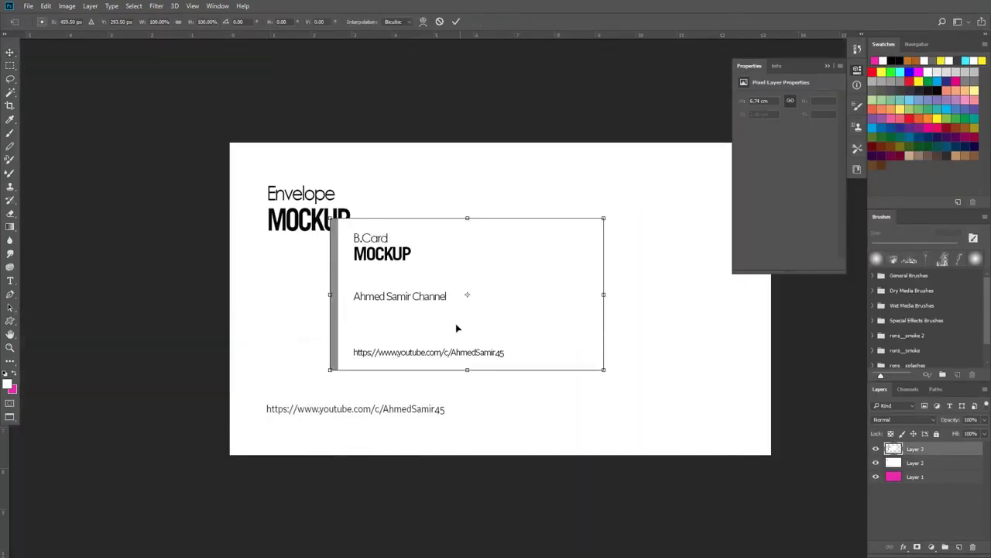
{"action": "left_click_drag", "start_coordinate": [456, 323], "coordinate": [340, 245]}
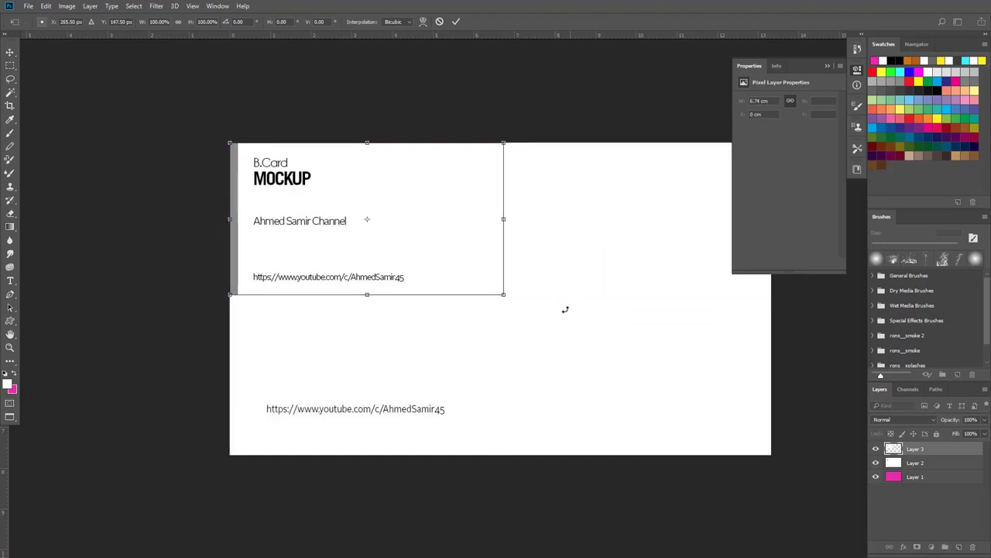
{"action": "left_click_drag", "start_coordinate": [503, 295], "coordinate": [769, 453]}
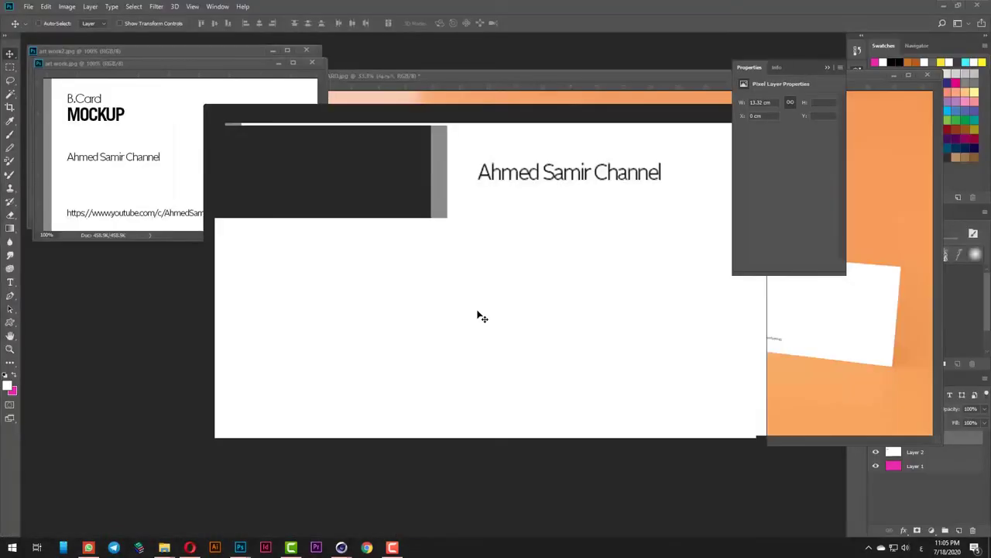
Save and close the standing card's smart object contents and move the mockup window into clear view.
{"action": "key", "text": "ctrl+s"}
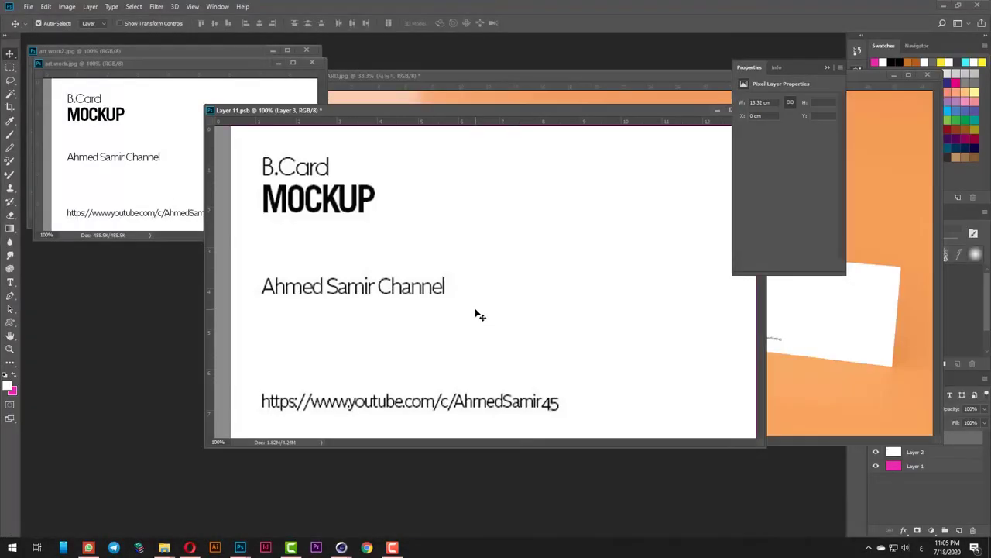
{"action": "key", "text": "Tab"}
{"action": "key", "text": "ctrl+w"}
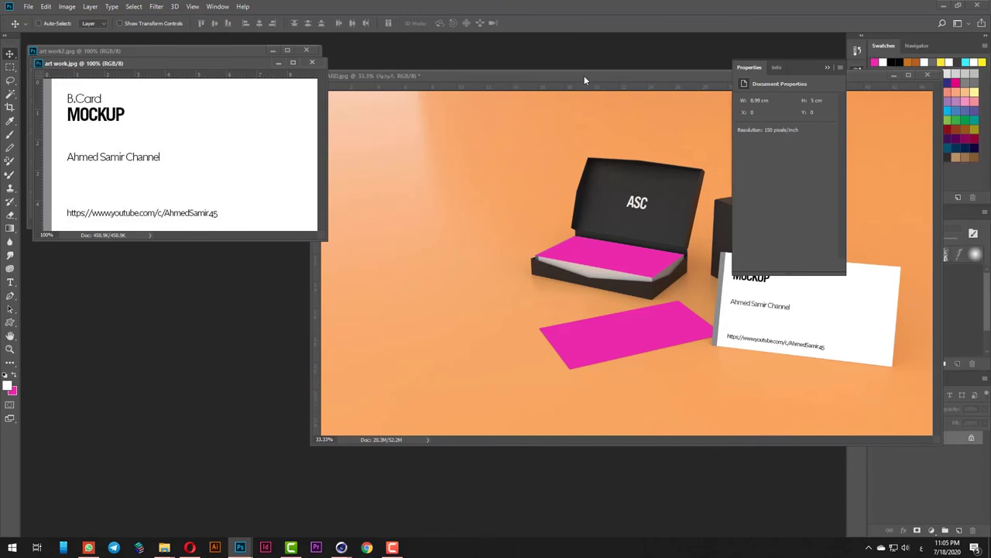
{"action": "left_click_drag", "start_coordinate": [584, 75], "coordinate": [399, 78]}
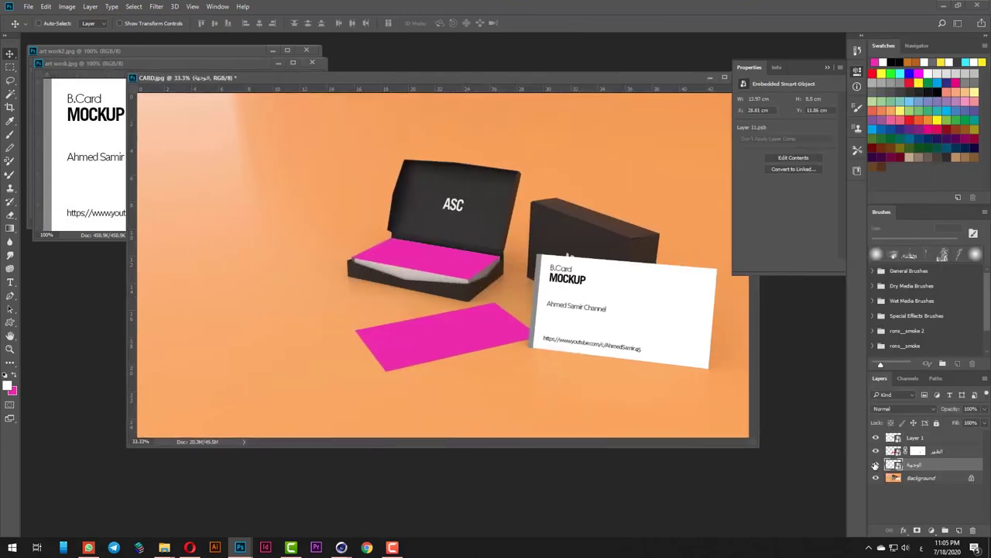
Compare the standing card with its smart object layer hidden and shown, leaving the layer visible.
{"action": "left_click", "coordinate": [875, 465]}
{"action": "left_click", "coordinate": [876, 464]}
{"action": "left_click", "coordinate": [876, 465]}
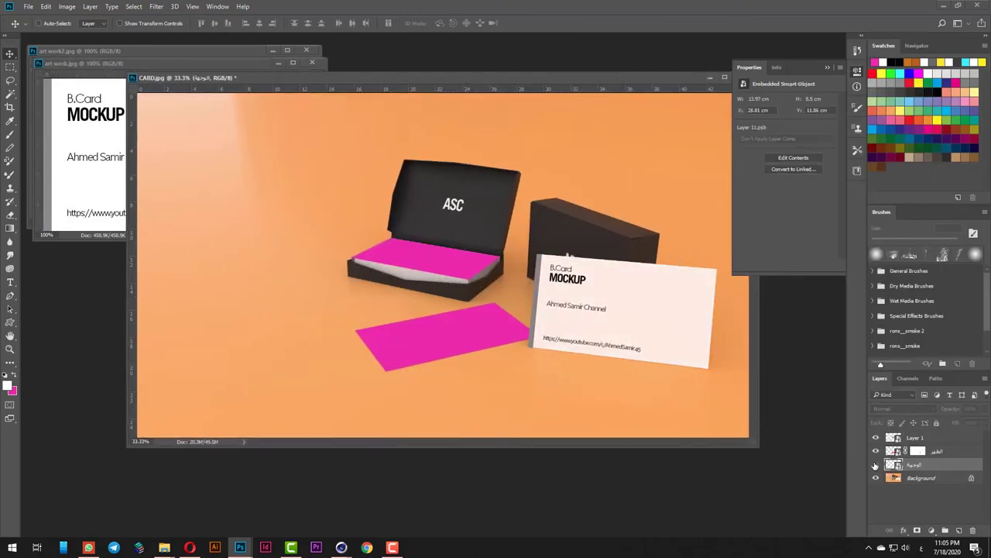
{"action": "left_click", "coordinate": [875, 464]}
{"action": "left_click", "coordinate": [875, 465]}
{"action": "left_click", "coordinate": [875, 464]}
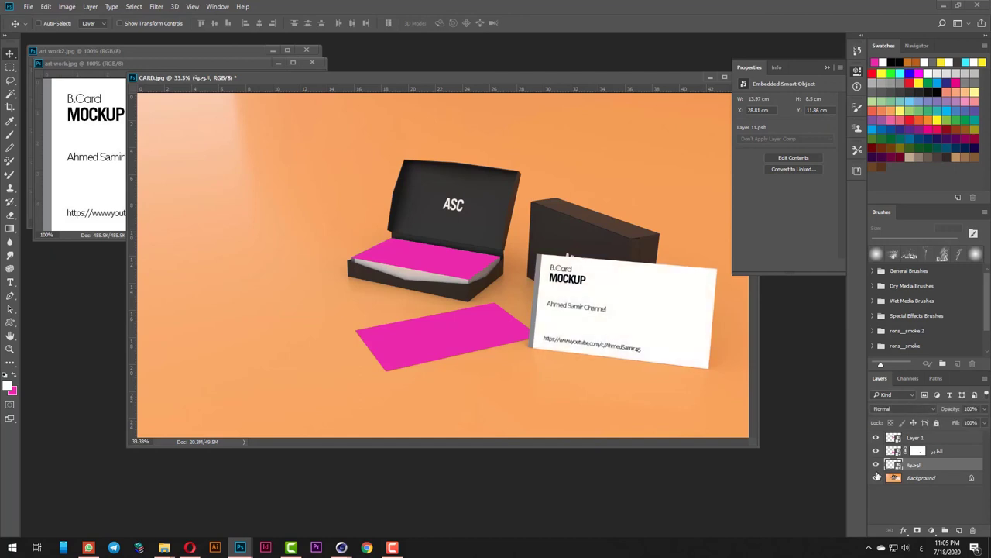
Rename the boxed card's smart object layer as "العلبة".
{"action": "left_click", "coordinate": [63, 200]}
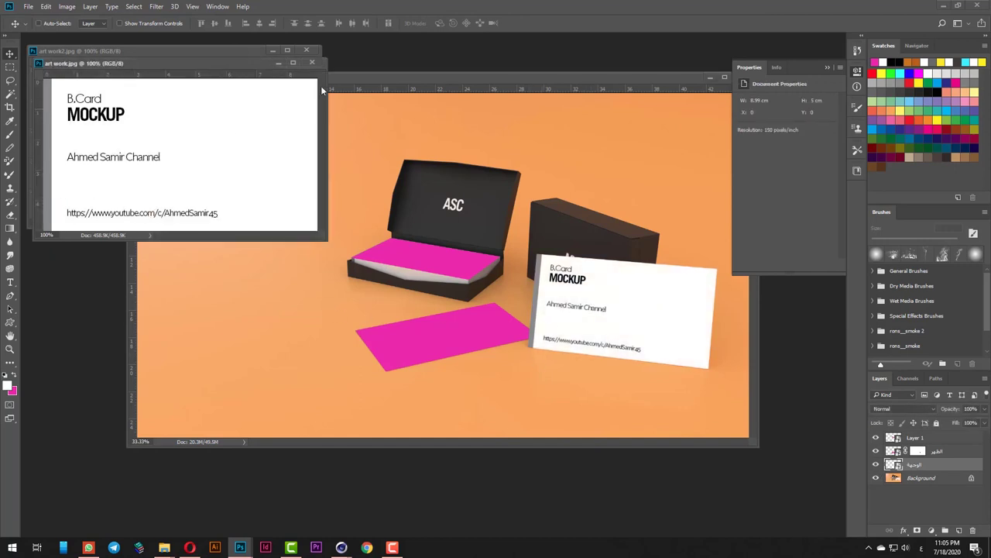
{"action": "left_click", "coordinate": [445, 259]}
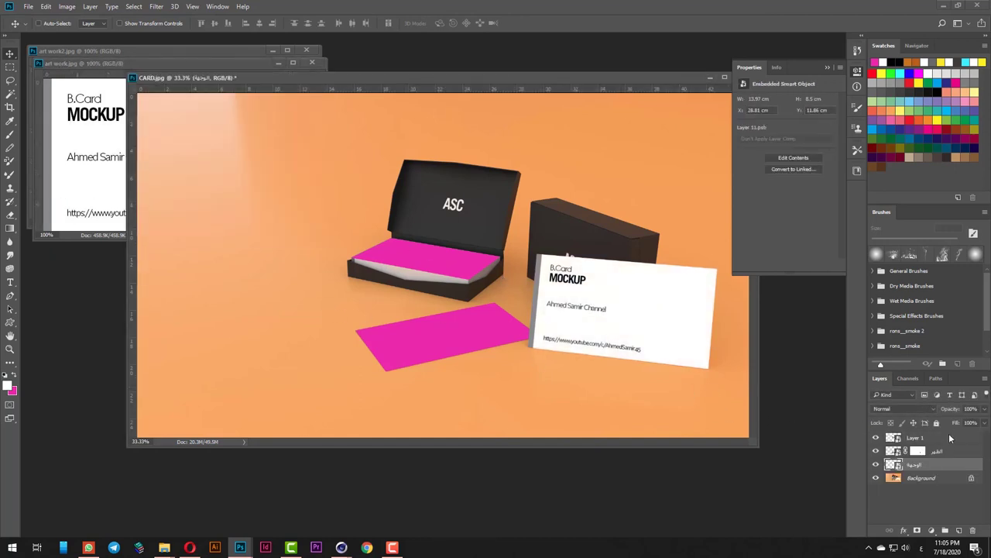
{"action": "double_click", "coordinate": [911, 437]}
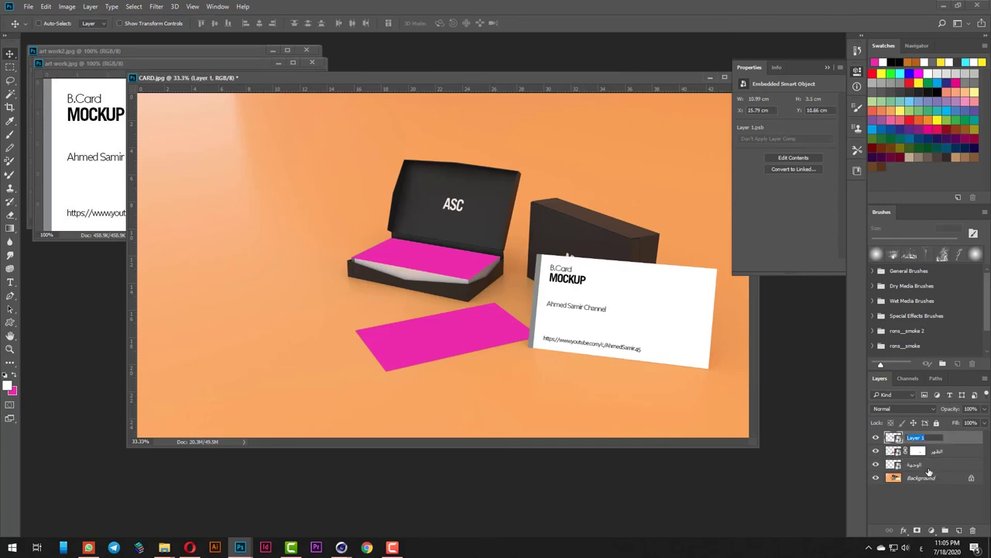
{"action": "type", "text": "العلبة"}
{"action": "key", "text": "Return"}
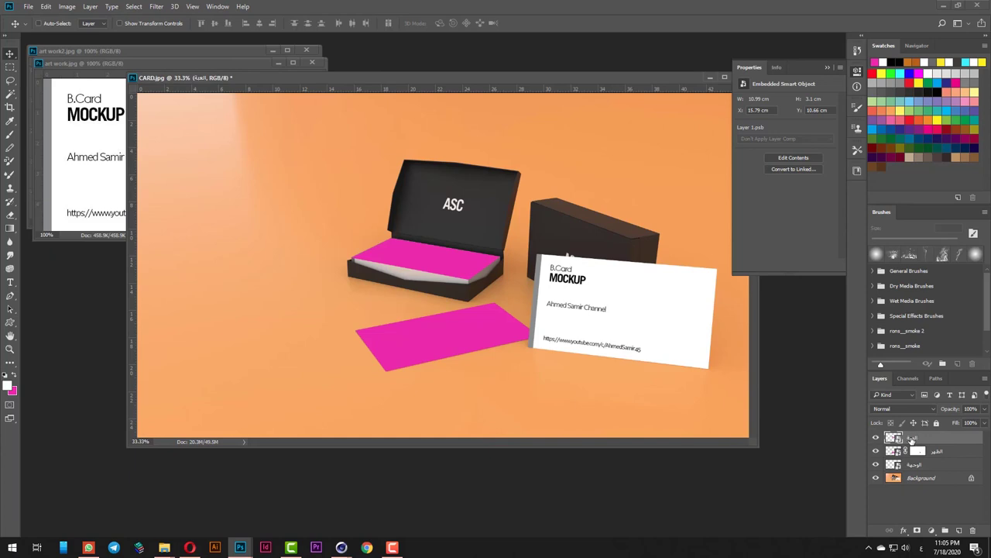
{"action": "double_click", "coordinate": [917, 438]}
{"action": "left_click", "coordinate": [935, 497]}
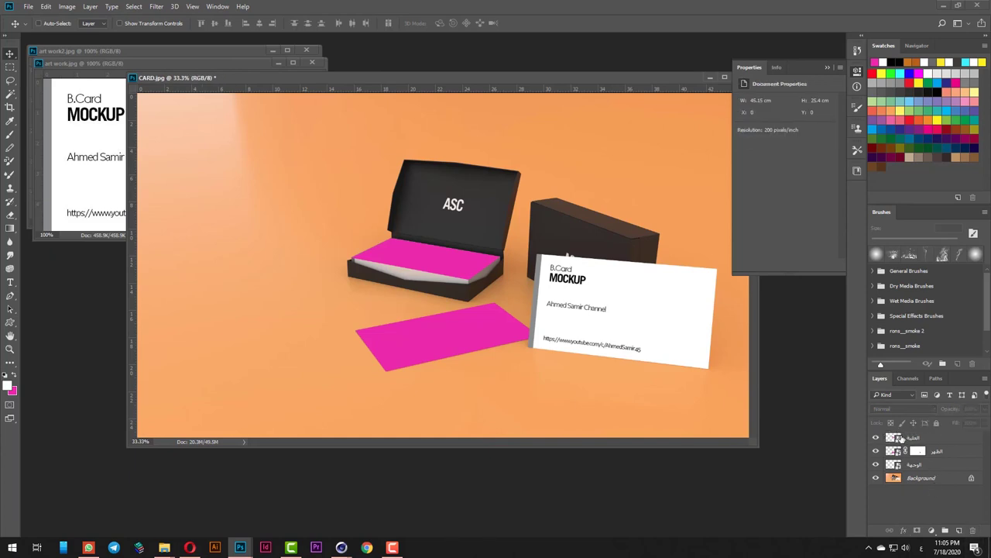
Copy the "art work" B.Card design into the boxed card's smart object contents and scale it to cover the whole canvas.
{"action": "double_click", "coordinate": [896, 437]}
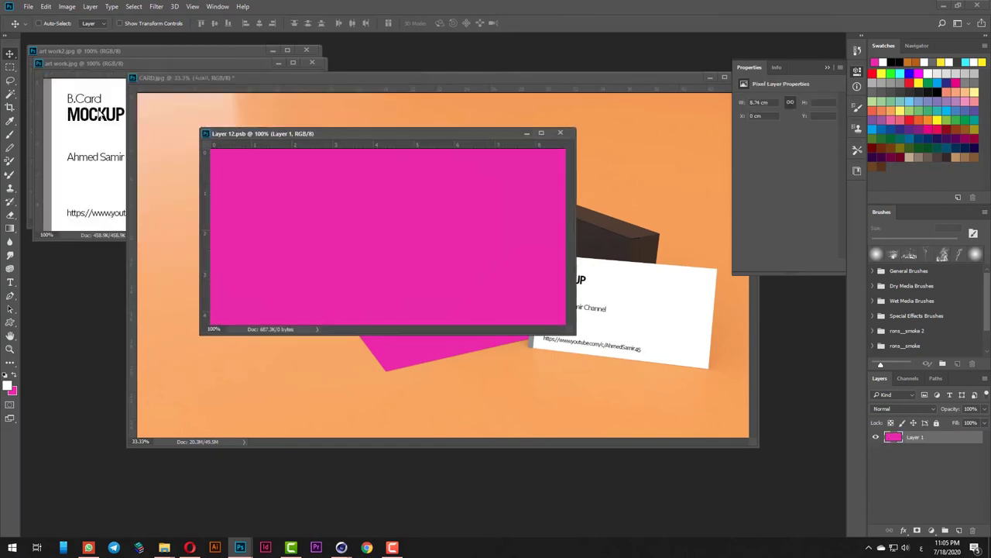
{"action": "left_click_drag", "start_coordinate": [98, 114], "coordinate": [424, 300]}
{"action": "key", "text": "f"}
{"action": "key", "text": "ctrl+0"}
{"action": "key", "text": "ctrl+1"}
{"action": "key", "text": "ctrl+t"}
{"action": "left_click_drag", "start_coordinate": [597, 362], "coordinate": [680, 387]}
{"action": "key", "text": "Return"}
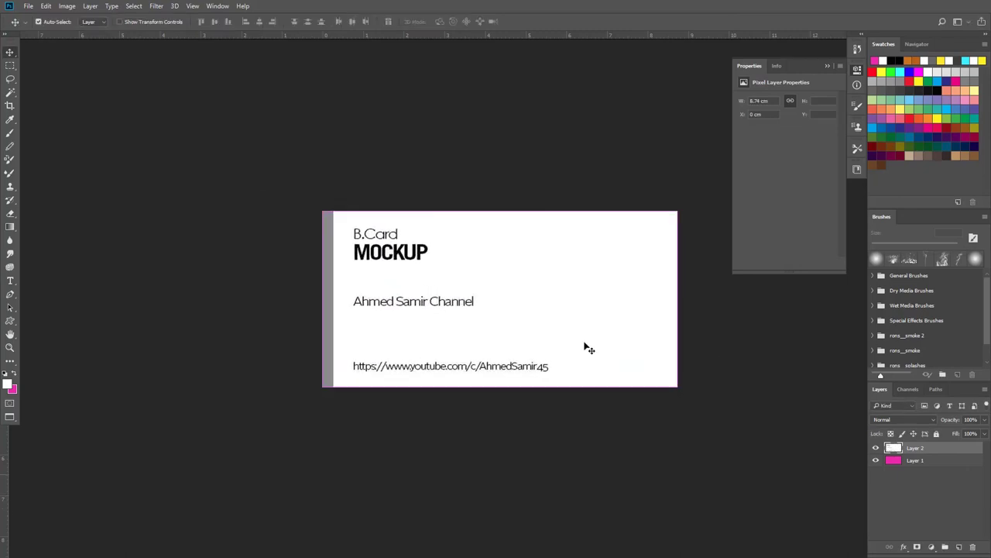
Save and close the boxed card's smart object contents and close the "art work" image.
{"action": "key", "text": "f"}
{"action": "key", "text": "f"}
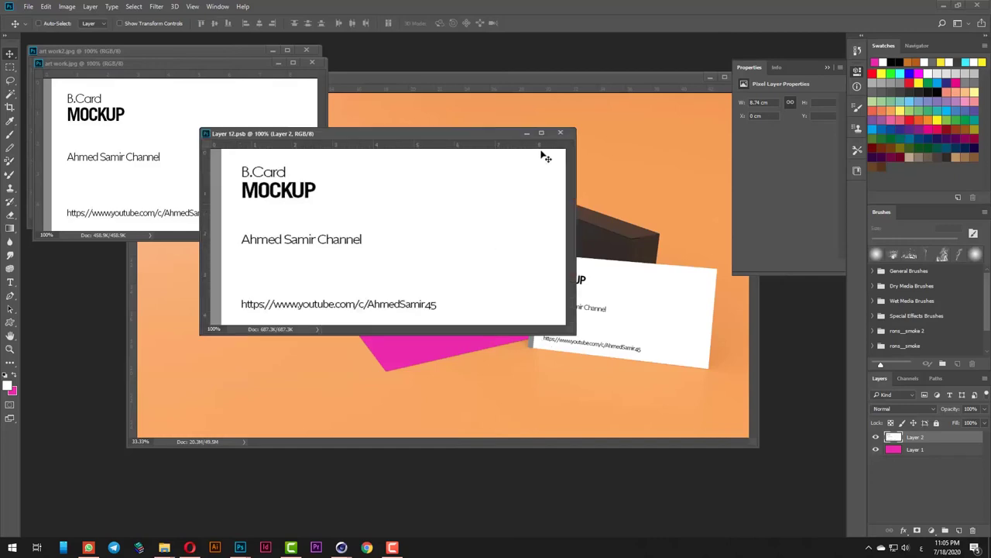
{"action": "left_click_drag", "start_coordinate": [403, 132], "coordinate": [508, 272]}
{"action": "left_click", "coordinate": [665, 272]}
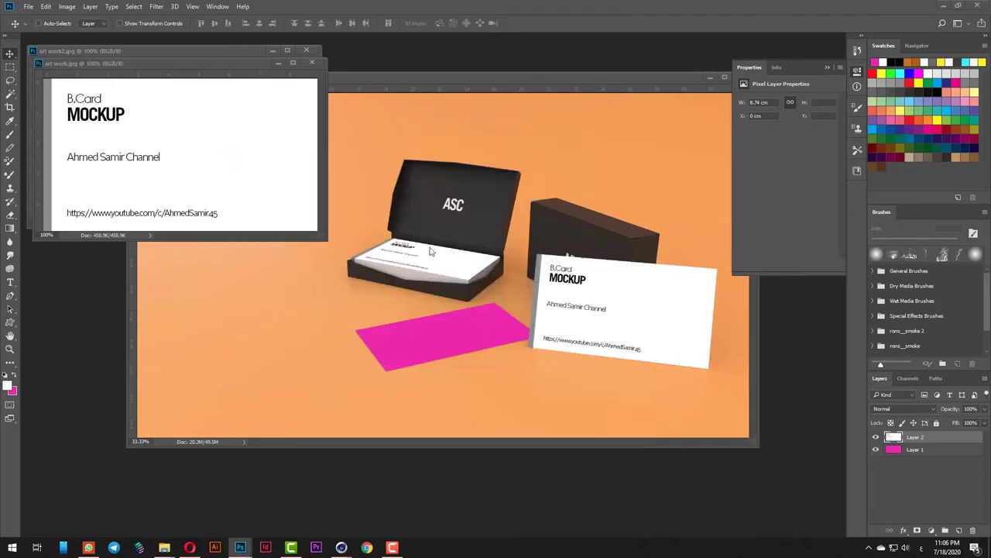
{"action": "left_click", "coordinate": [532, 340]}
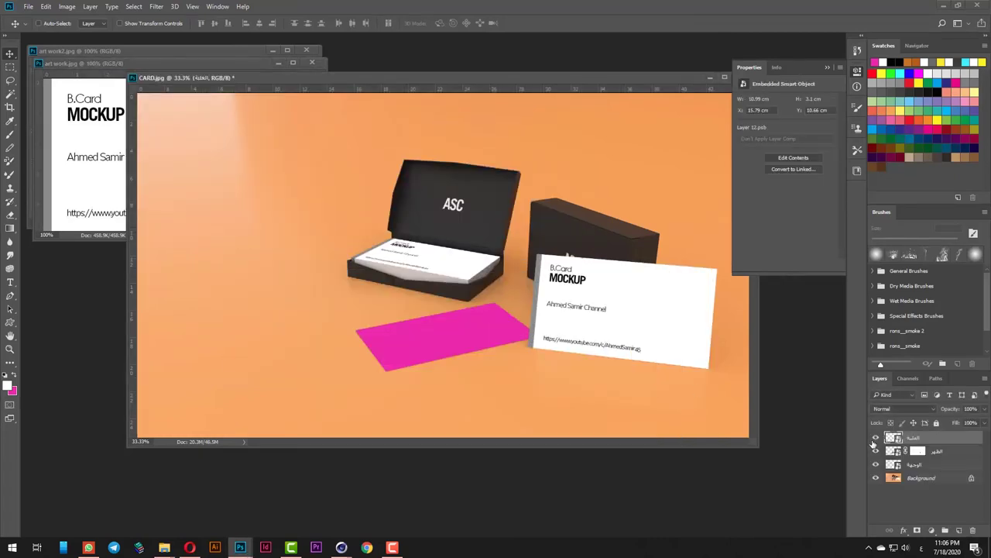
{"action": "left_click", "coordinate": [65, 176]}
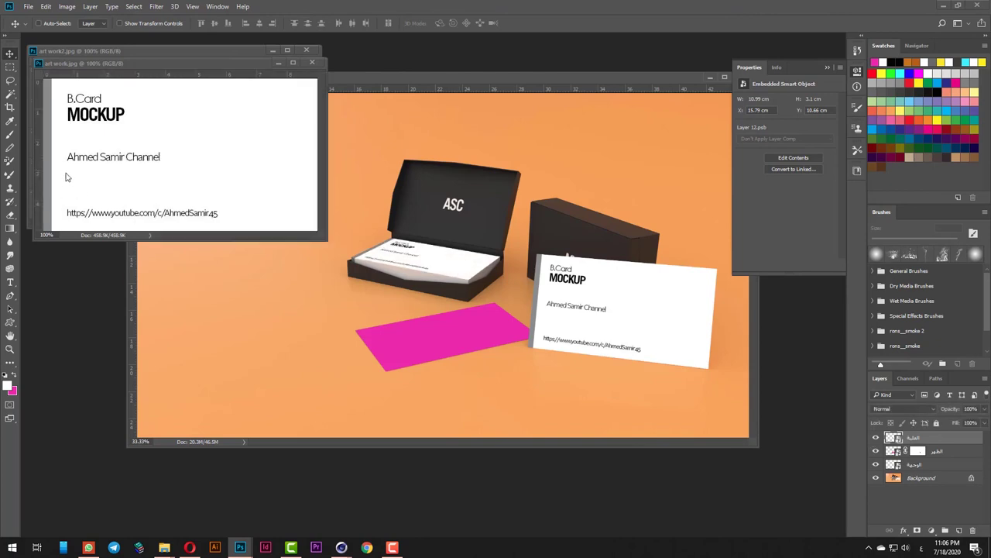
{"action": "left_click", "coordinate": [312, 62]}
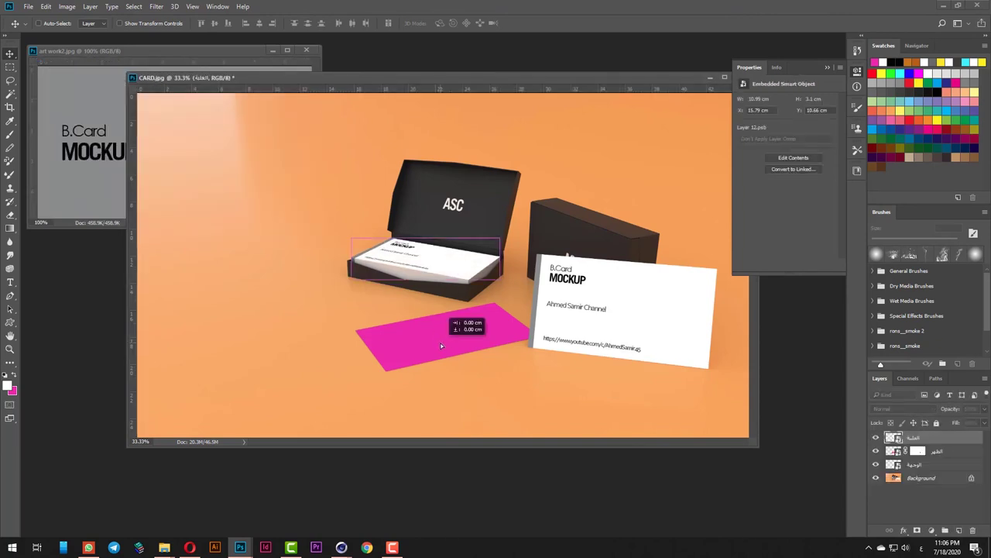
Open the flat-lying card's smart object contents and copy the grey B.Card artwork from "art work2" into them.
{"action": "double_click", "coordinate": [895, 452]}
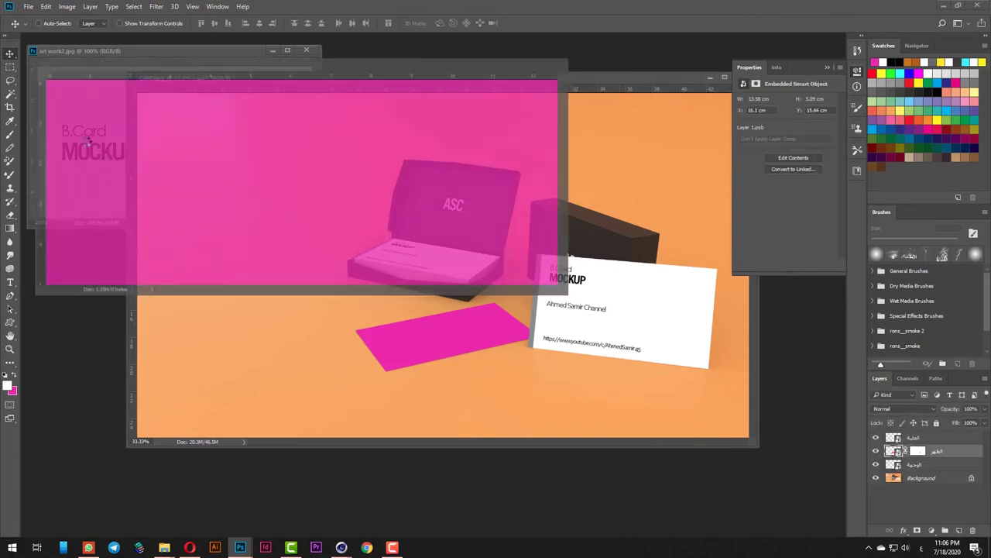
{"action": "left_click_drag", "start_coordinate": [88, 68], "coordinate": [95, 144]}
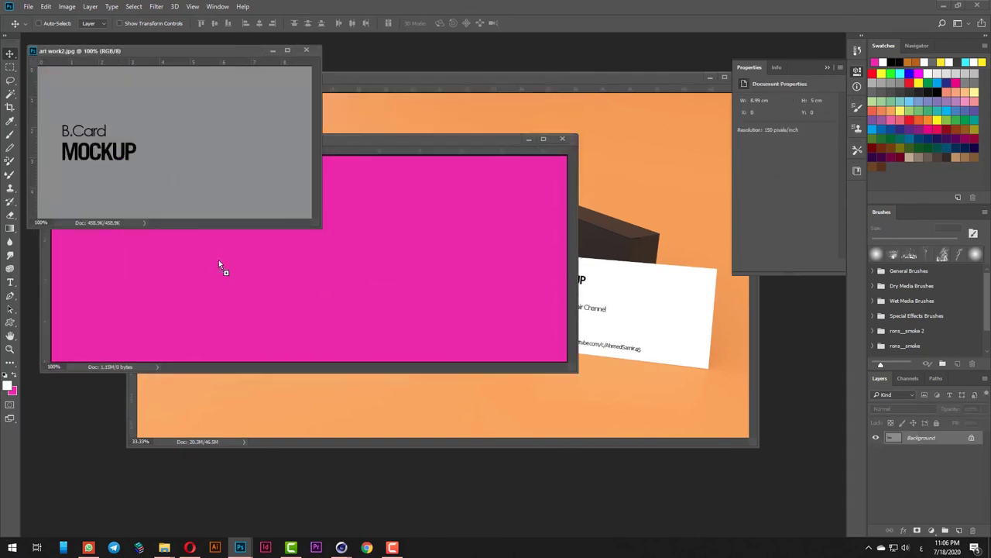
{"action": "key", "text": "ctrl+v"}
Align the grey B.Card artwork with the canvas's top-left corner and scale it to cover the whole canvas.
{"action": "key", "text": "f"}
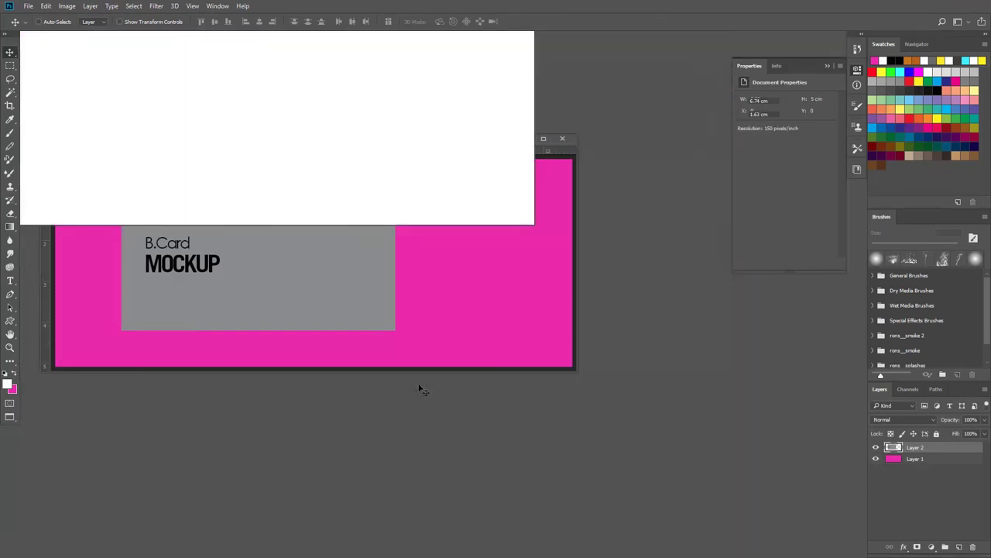
{"action": "key", "text": "ctrl+t"}
{"action": "left_click_drag", "start_coordinate": [420, 330], "coordinate": [350, 313]}
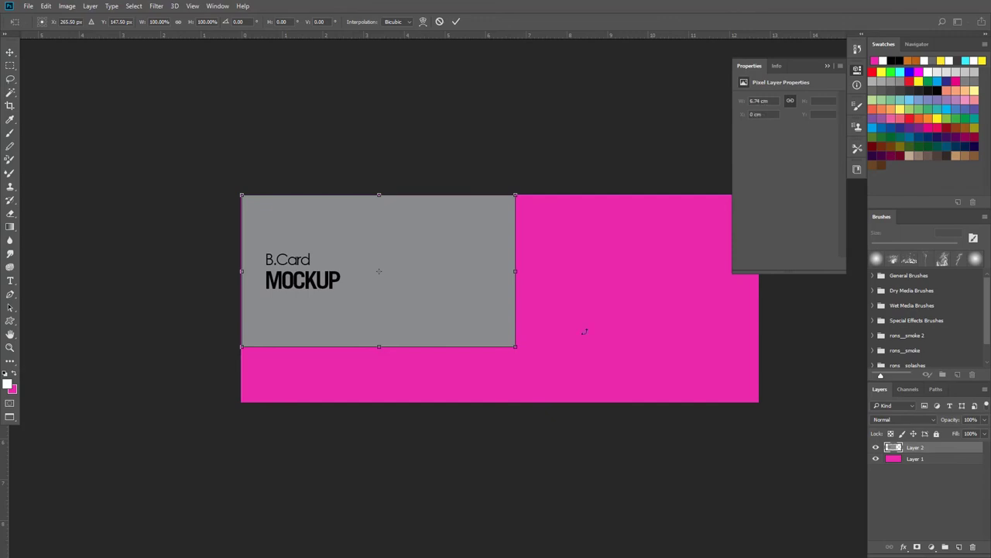
{"action": "left_click_drag", "start_coordinate": [517, 349], "coordinate": [760, 403]}
{"action": "key", "text": "Return"}
Save and close the flat-lying card's smart object contents and close the "art work2" image.
{"action": "key", "text": "f"}
{"action": "key", "text": "f"}
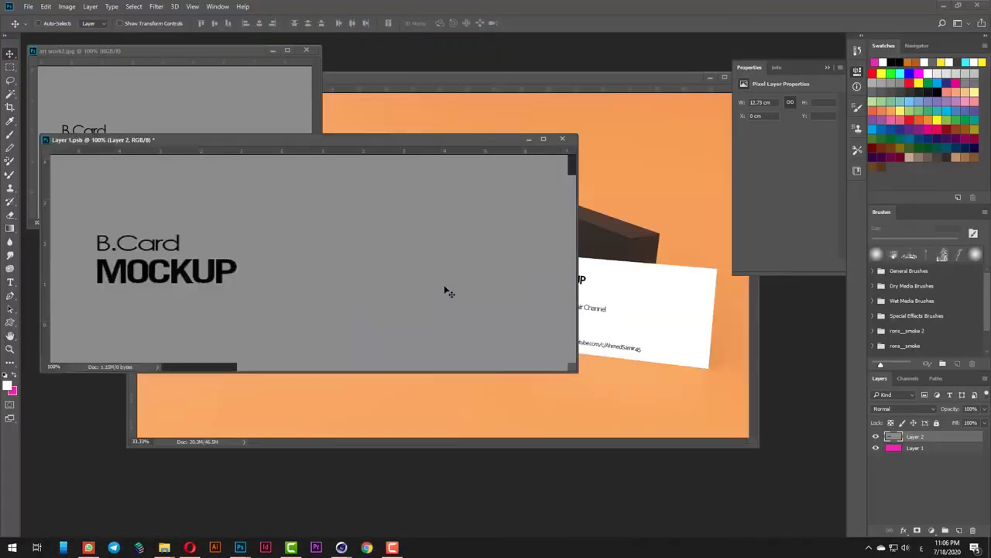
{"action": "left_click", "coordinate": [562, 138]}
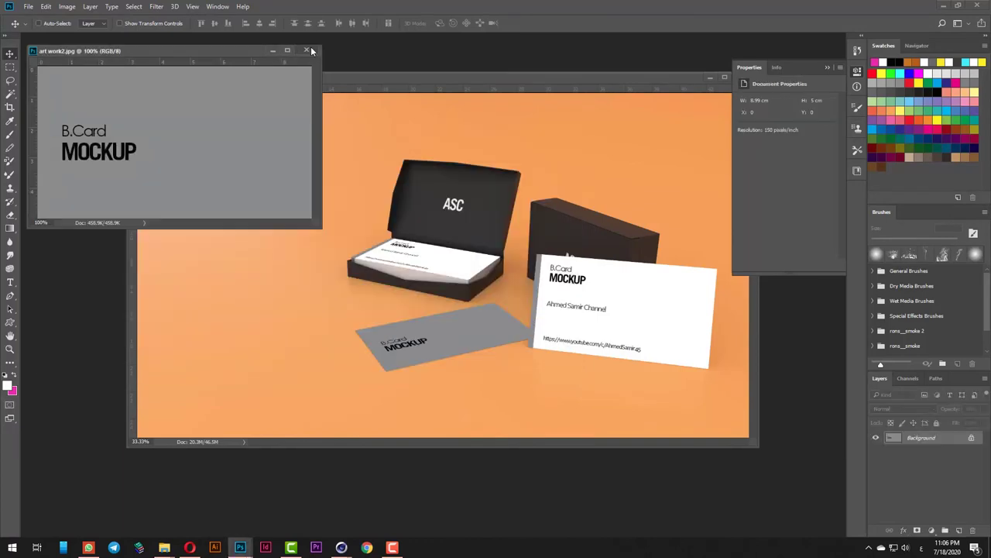
{"action": "left_click", "coordinate": [306, 50]}
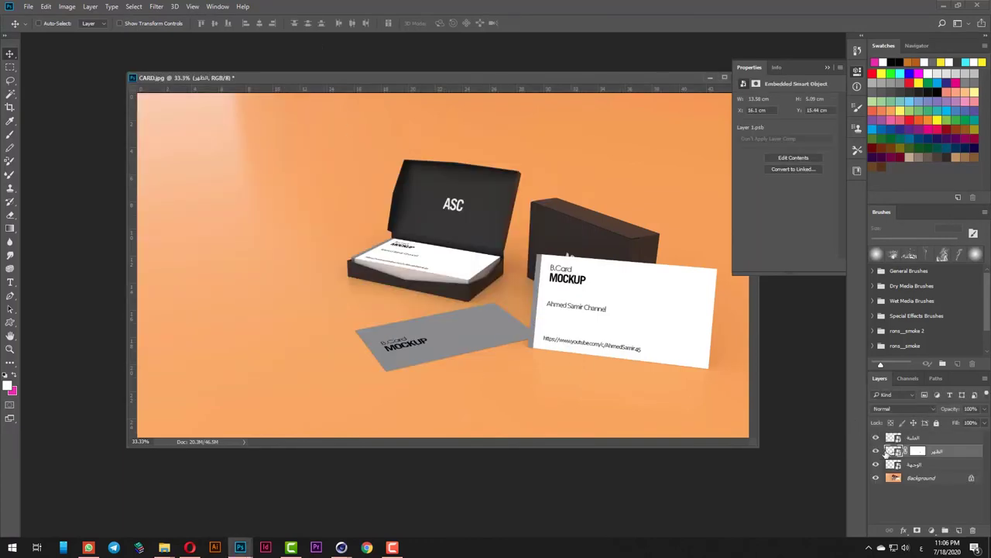
Compare the mockup with the three card layers hidden and shown, leaving them all visible.
{"action": "left_click", "coordinate": [876, 451]}
{"action": "left_click", "coordinate": [876, 451]}
{"action": "left_click_drag", "start_coordinate": [877, 465], "coordinate": [871, 429]}
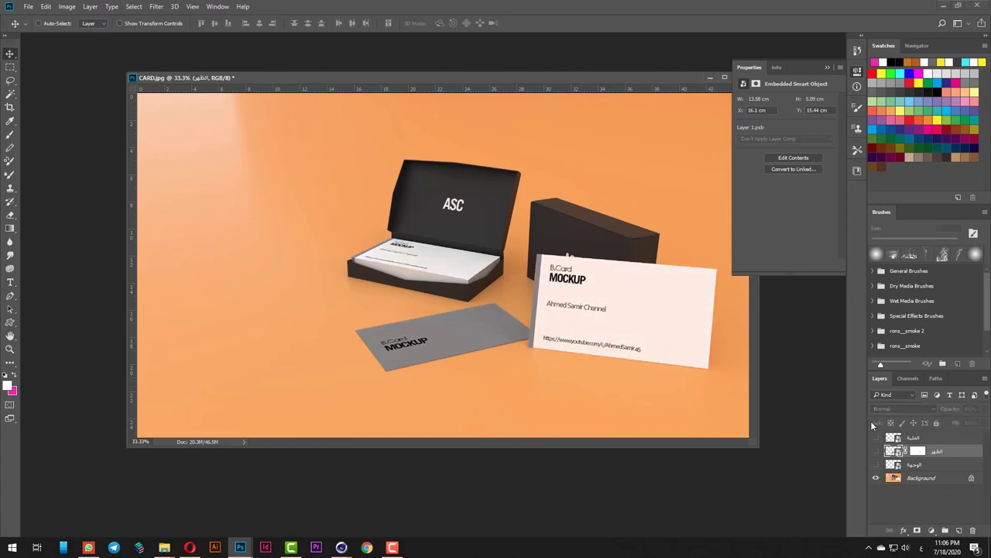
{"action": "left_click_drag", "start_coordinate": [873, 464], "coordinate": [874, 438]}
Group the three card smart object layers.
{"action": "left_click", "coordinate": [931, 439]}
{"action": "left_click", "coordinate": [952, 465], "text": "shift"}
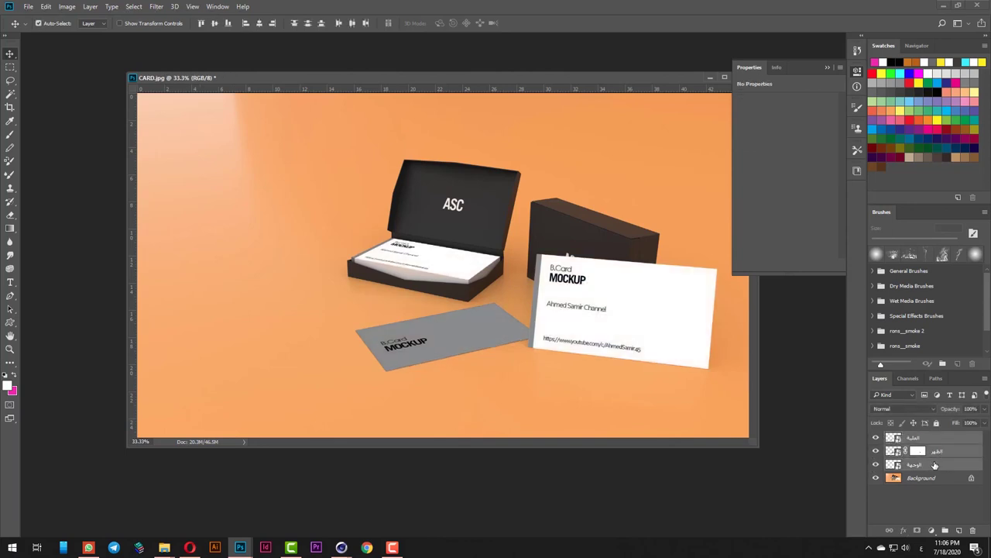
{"action": "key", "text": "ctrl+g"}
Compare the original render with the finished mockup by hiding and showing the group of card layers.
{"action": "left_click", "coordinate": [876, 438]}
{"action": "left_click", "coordinate": [876, 437]}
{"action": "left_click", "coordinate": [876, 438]}
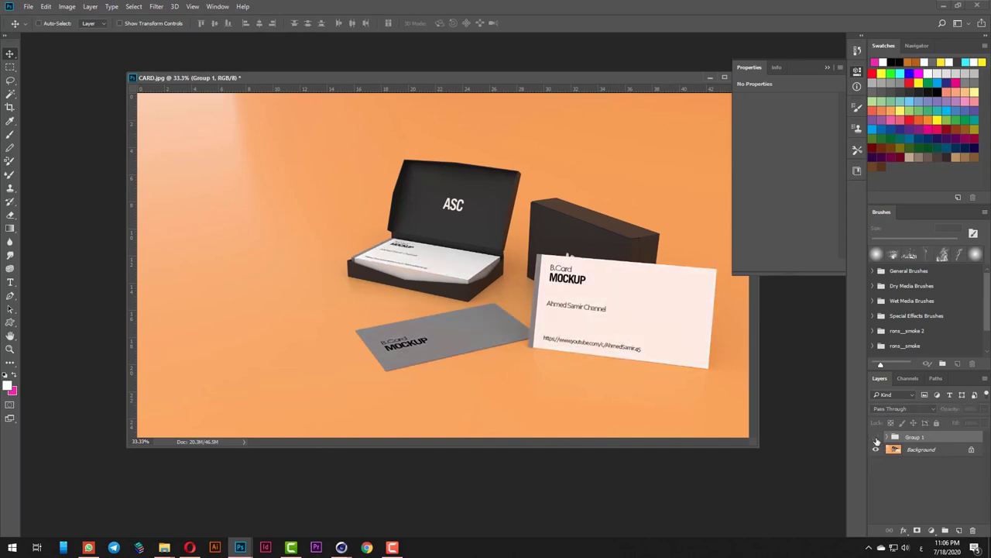
{"action": "left_click", "coordinate": [876, 437]}
{"action": "left_click", "coordinate": [877, 438]}
{"action": "left_click", "coordinate": [876, 438]}
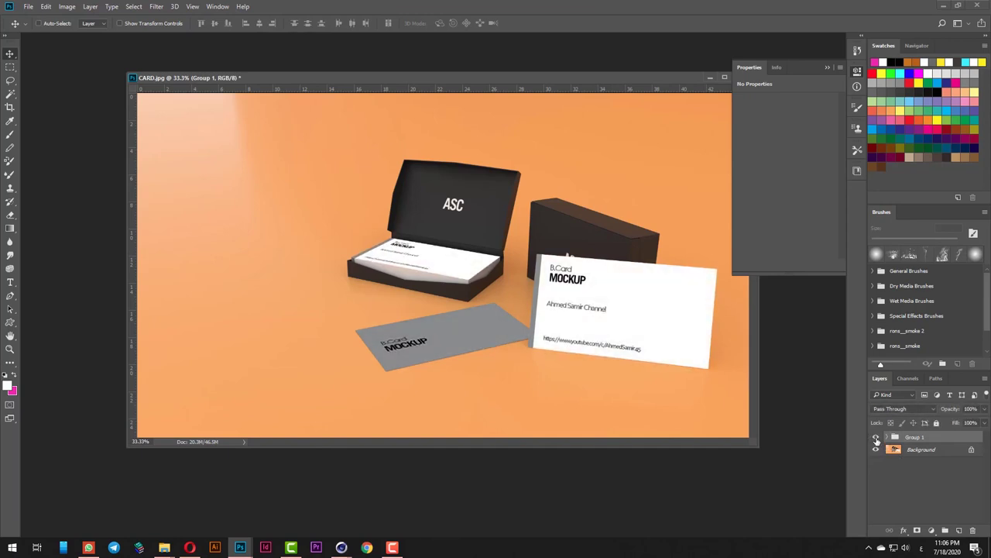
{"action": "left_click", "coordinate": [876, 438]}
{"action": "left_click", "coordinate": [876, 438]}
{"action": "left_click", "coordinate": [877, 438]}
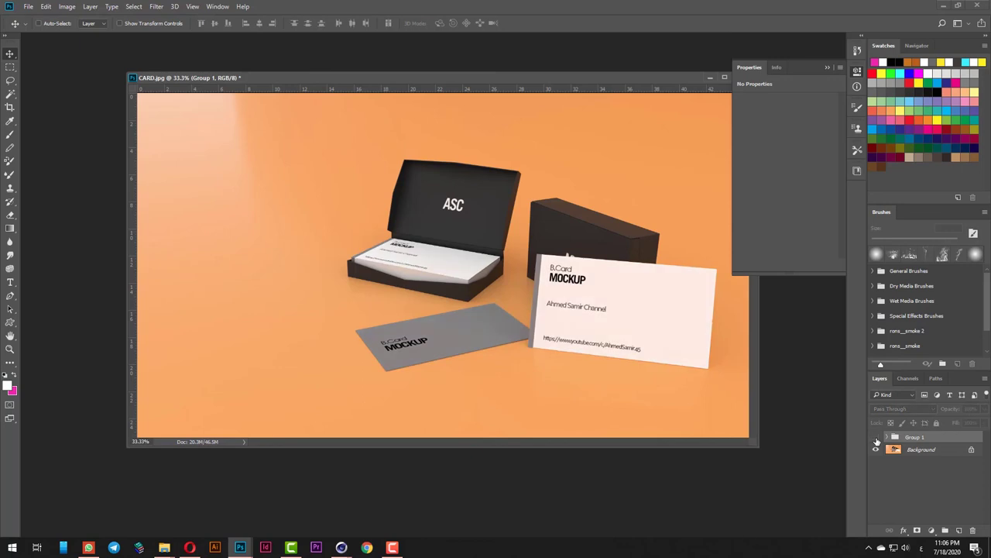
{"action": "left_click", "coordinate": [876, 437]}
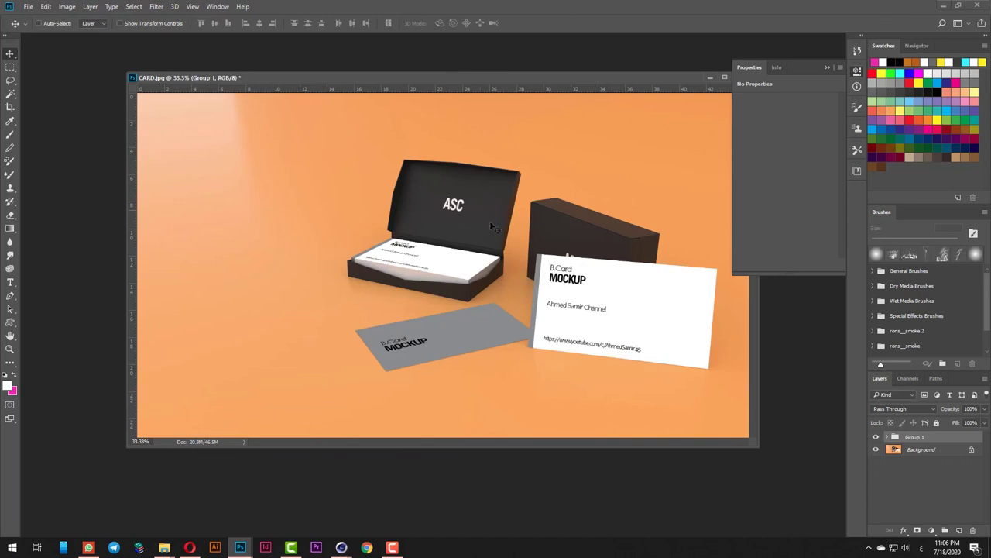
{"action": "left_click", "coordinate": [392, 547]}
{"action": "left_click_drag", "start_coordinate": [465, 79], "coordinate": [404, 78]}
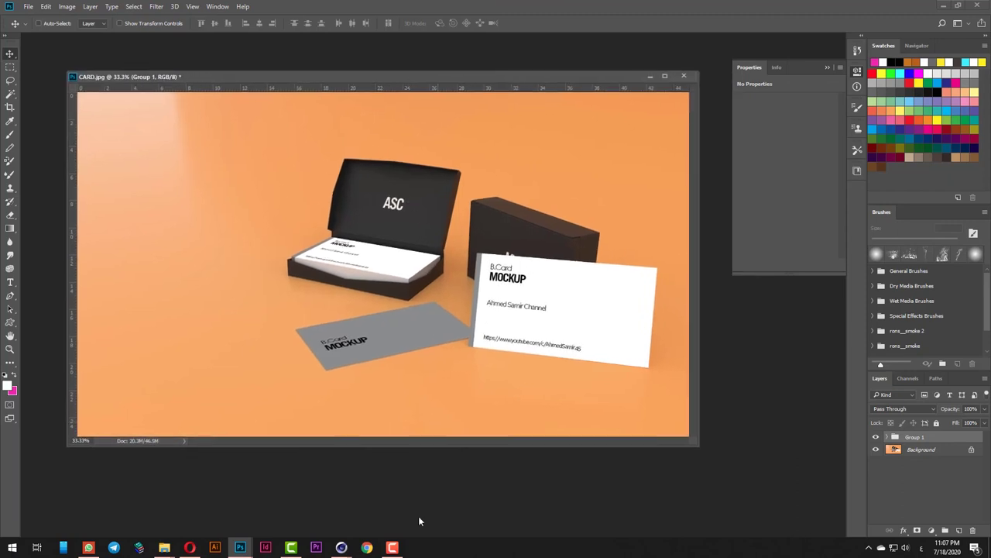
{"action": "left_click", "coordinate": [876, 438]}
{"action": "left_click", "coordinate": [876, 438]}
{"action": "left_click", "coordinate": [876, 438]}
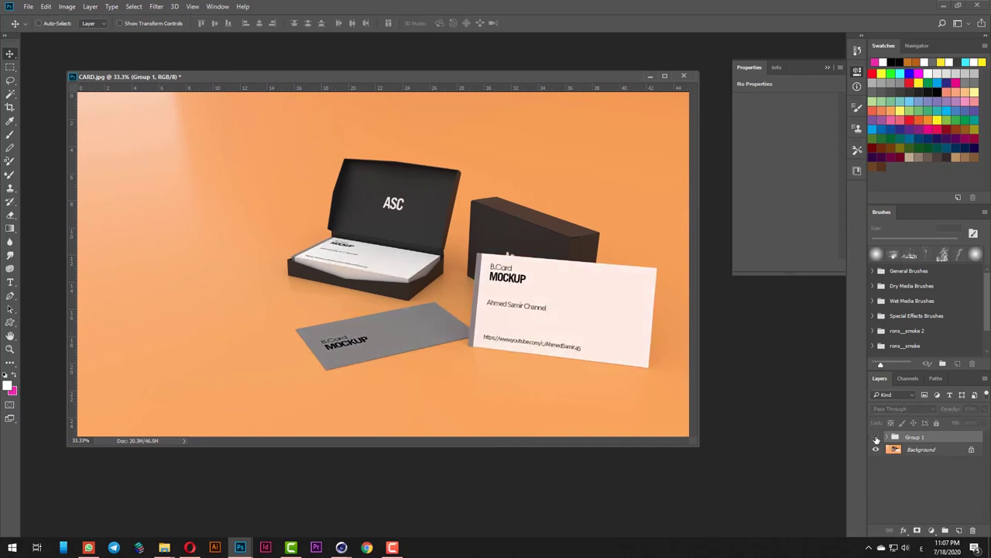
{"action": "left_click", "coordinate": [876, 437]}
{"action": "left_click", "coordinate": [343, 547]}
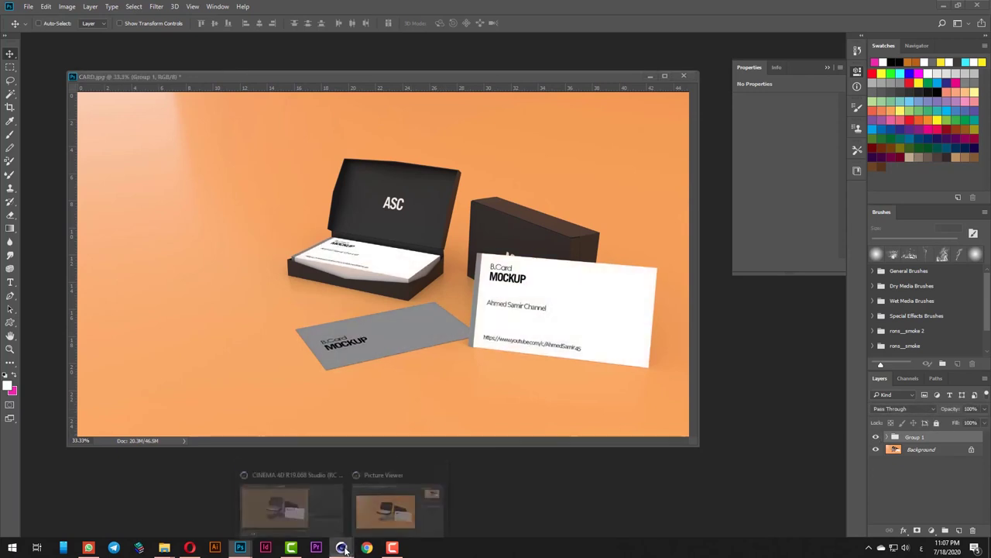
{"action": "left_click", "coordinate": [415, 285]}
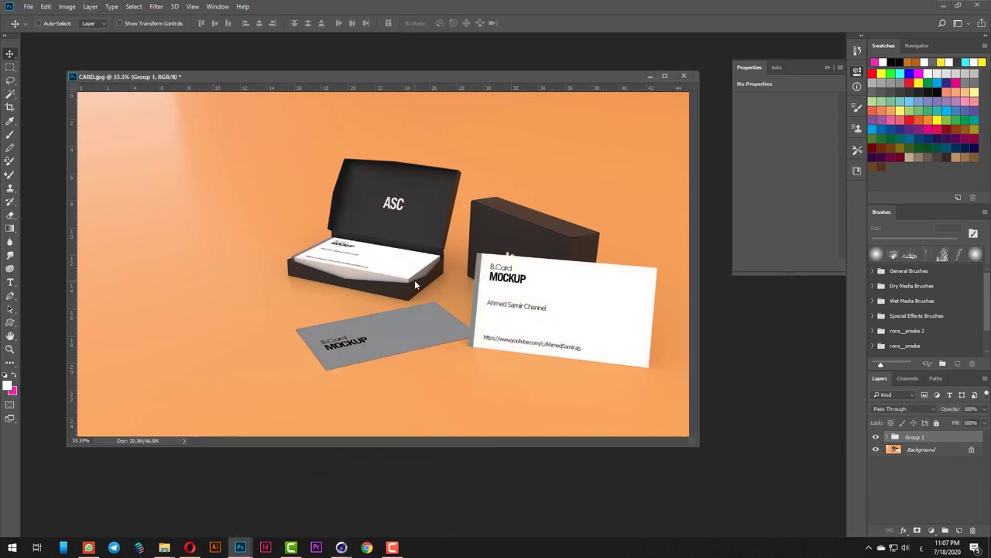